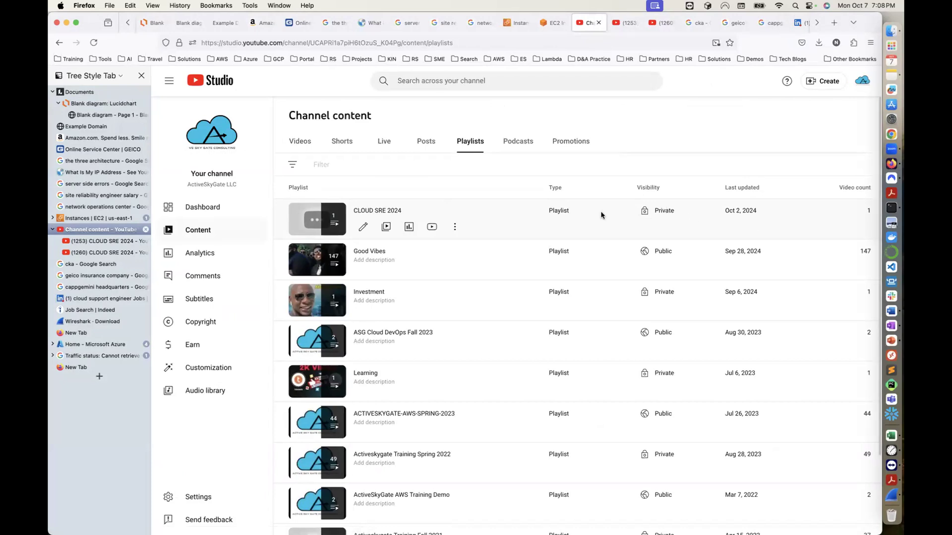
# - Open the CLOUD SRE 2024 playlist's video list in YouTube Studio and check the Class 01 video's visibility and options
pyautogui.click(96, 45)
pyautogui.click(381, 212)
pyautogui.click(212, 260)
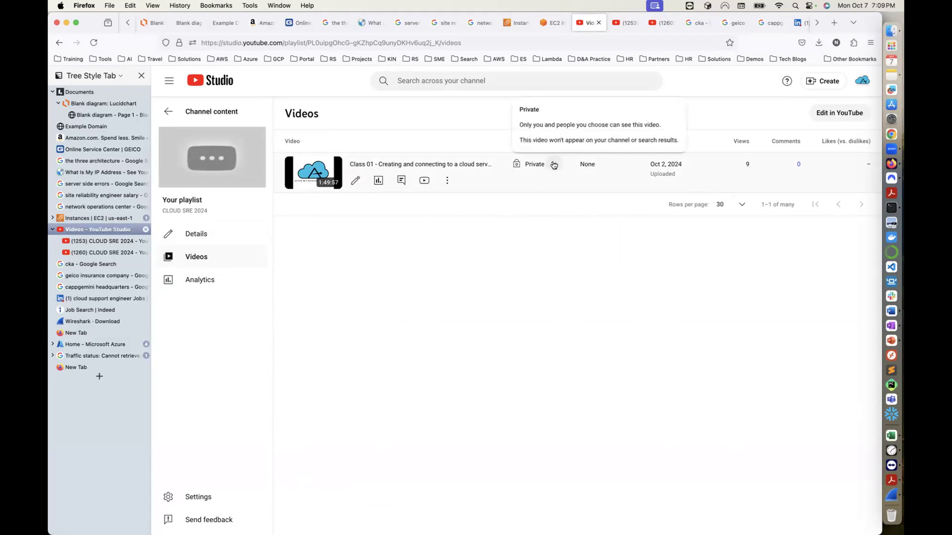
pyautogui.click(447, 181)
pyautogui.click(410, 200)
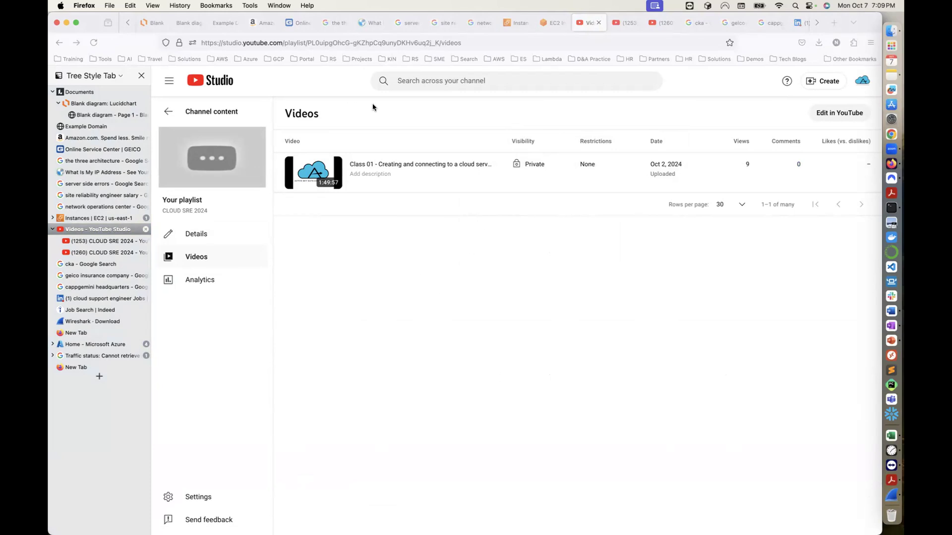
pyautogui.moveTo(374, 187)
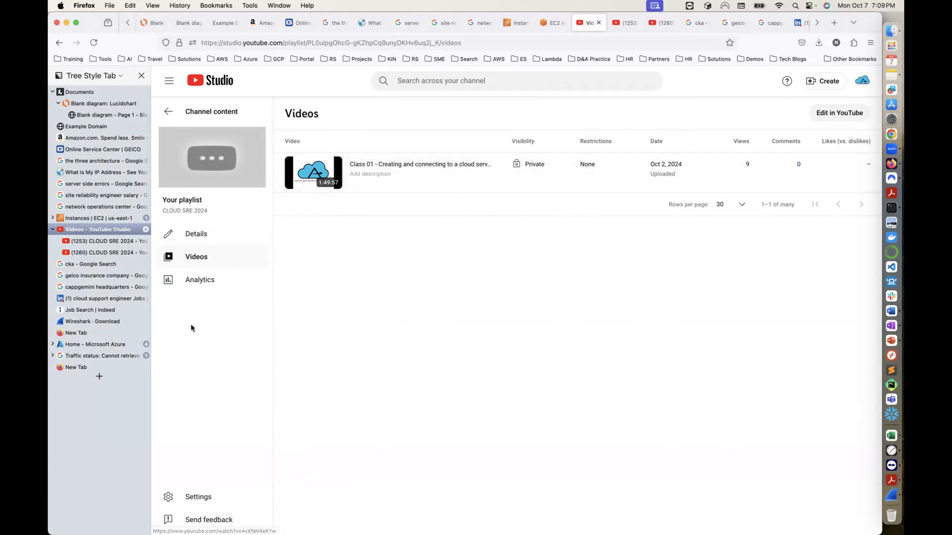
pyautogui.click(95, 346)
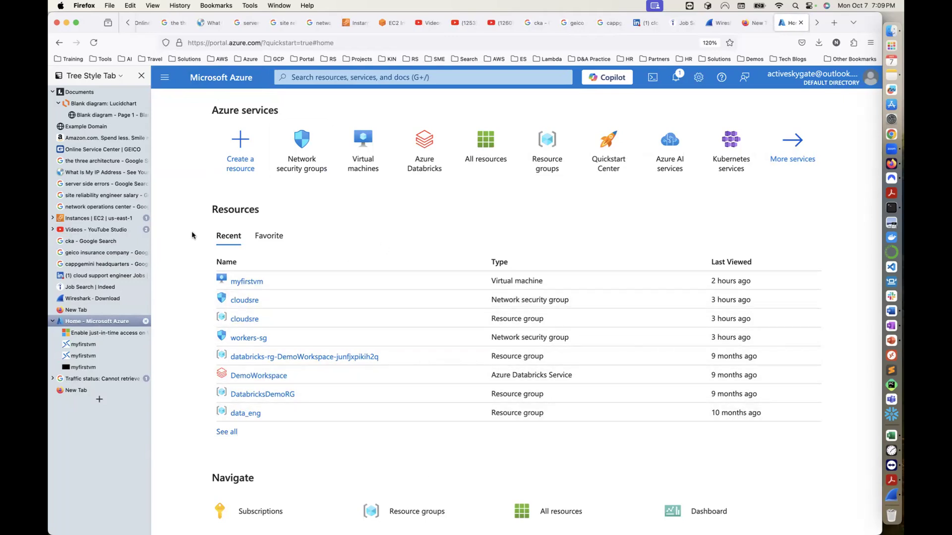
pyautogui.click(83, 104)
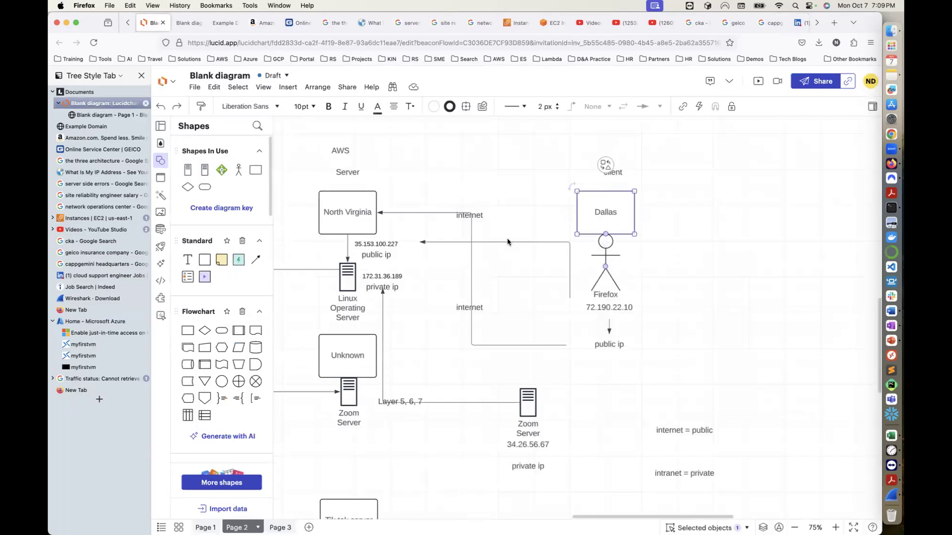
# - Open the DoorMall Corporate Account bookmark from the Training folder in the empty browser tab
pyautogui.click(76, 391)
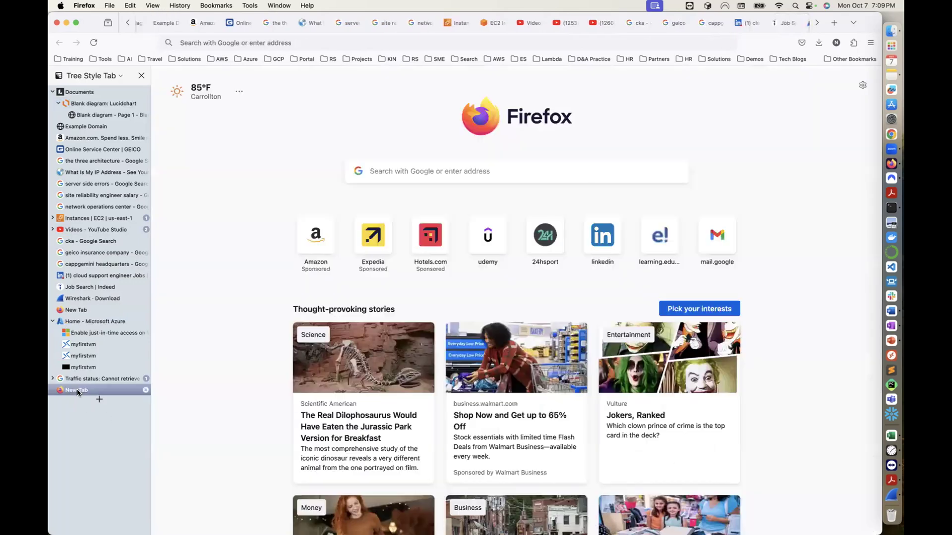
pyautogui.click(72, 58)
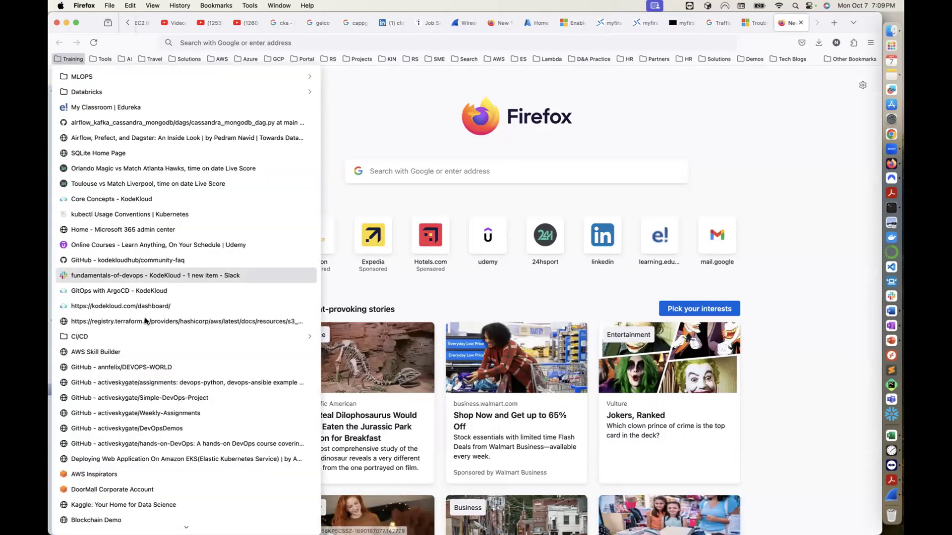
pyautogui.scroll(-3, 146, 168)
pyautogui.scroll(3, 146, 169)
pyautogui.scroll(-8, 133, 297)
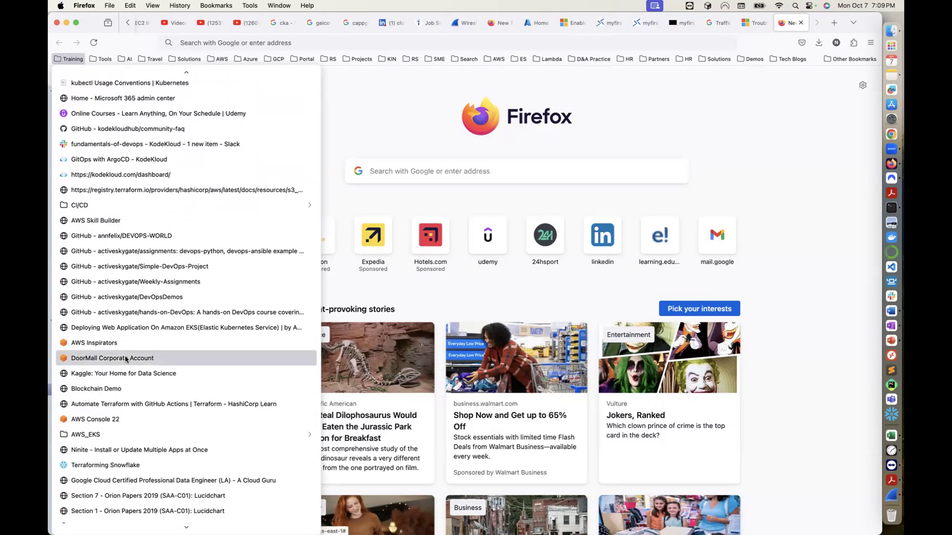
pyautogui.click(124, 358)
# - Sign in to AWS as root user with the DoorMall account's saved e-mail and account password, continuing to the console home
pyautogui.click(366, 311)
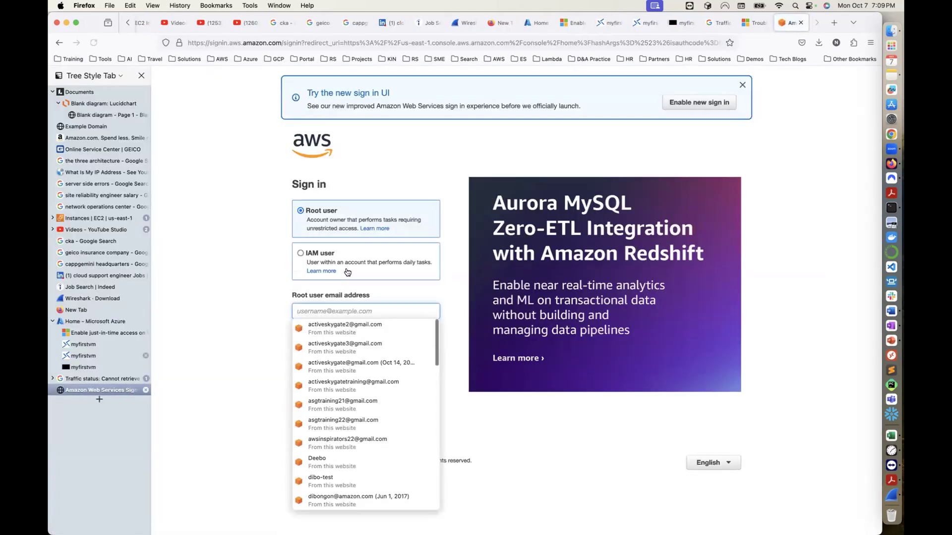
pyautogui.scroll(-5, 379, 471)
pyautogui.scroll(5, 378, 483)
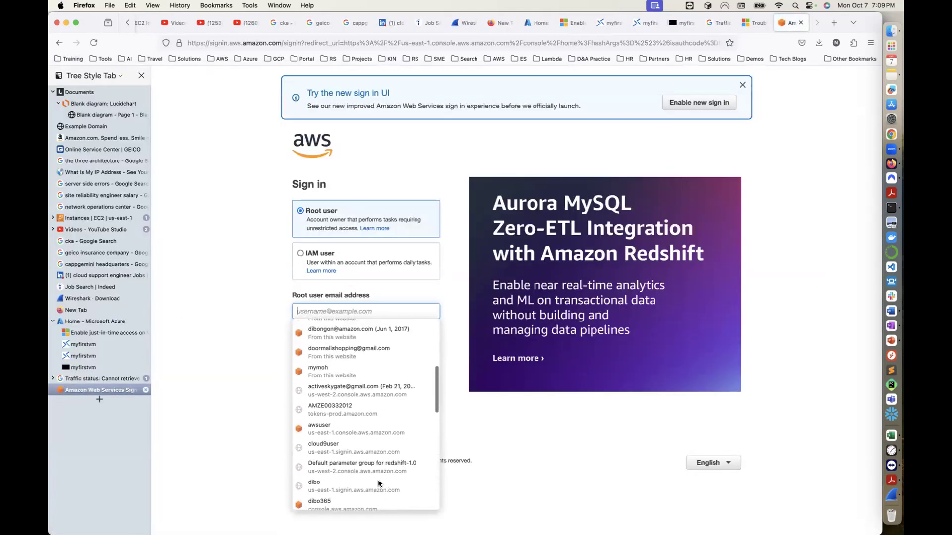
pyautogui.click(367, 385)
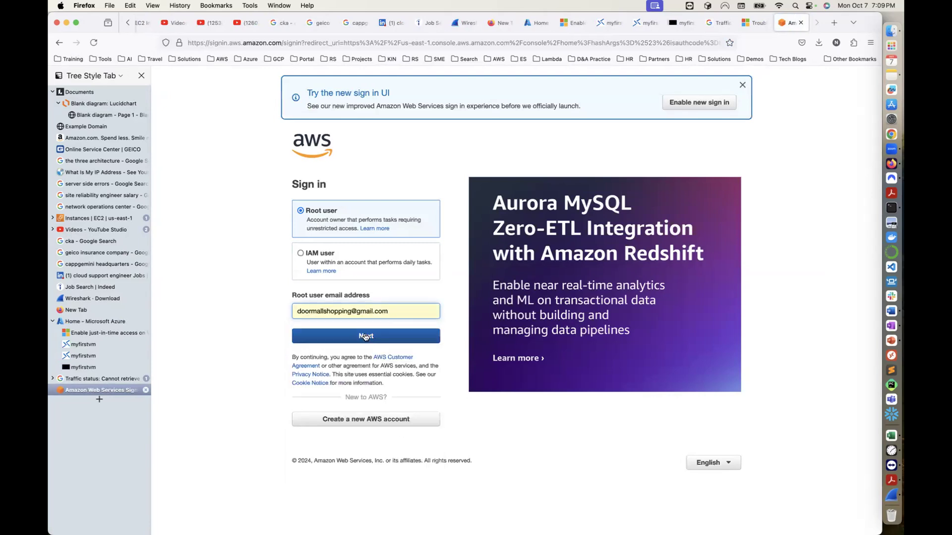
pyautogui.click(365, 337)
pyautogui.click(376, 266)
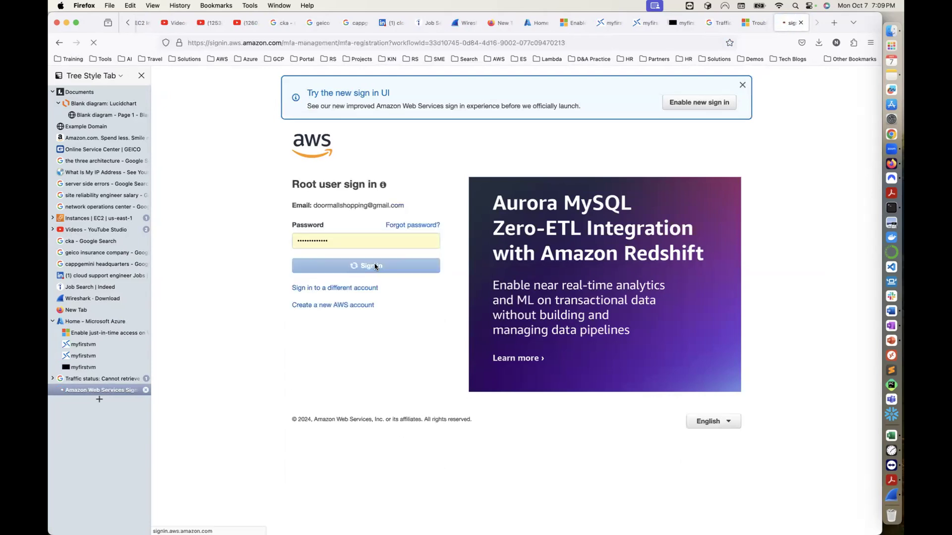
pyautogui.click(583, 475)
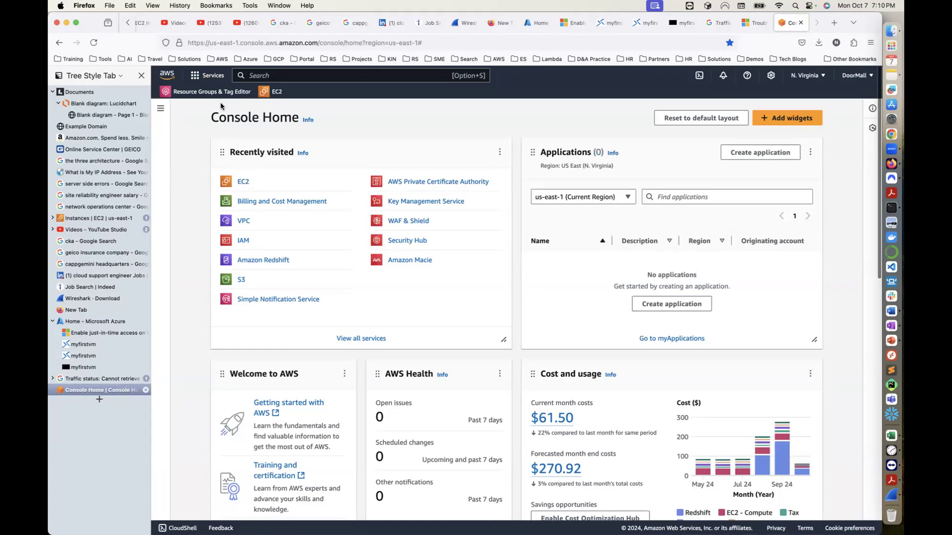
# - Open EC2 from the Compute services and start launching a new instance in the N. Virginia region
pyautogui.click(207, 75)
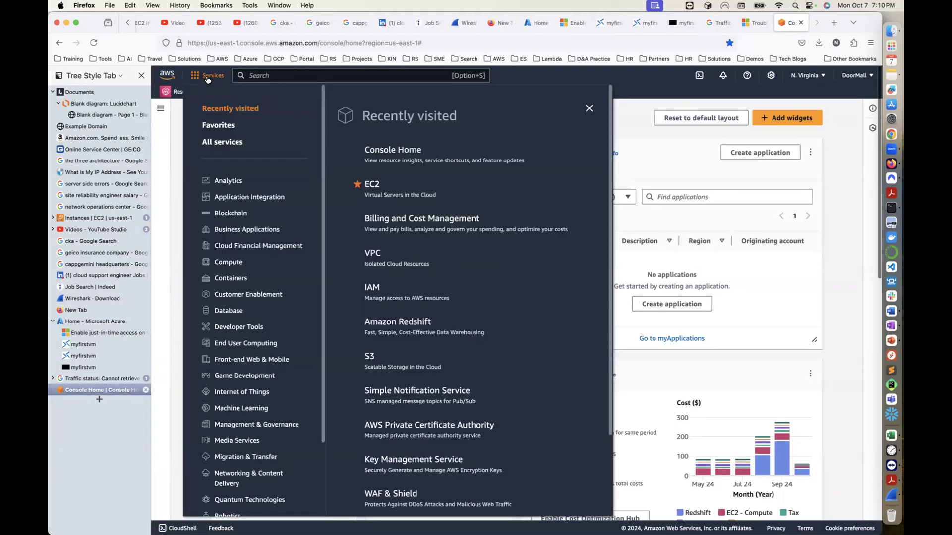
pyautogui.click(228, 262)
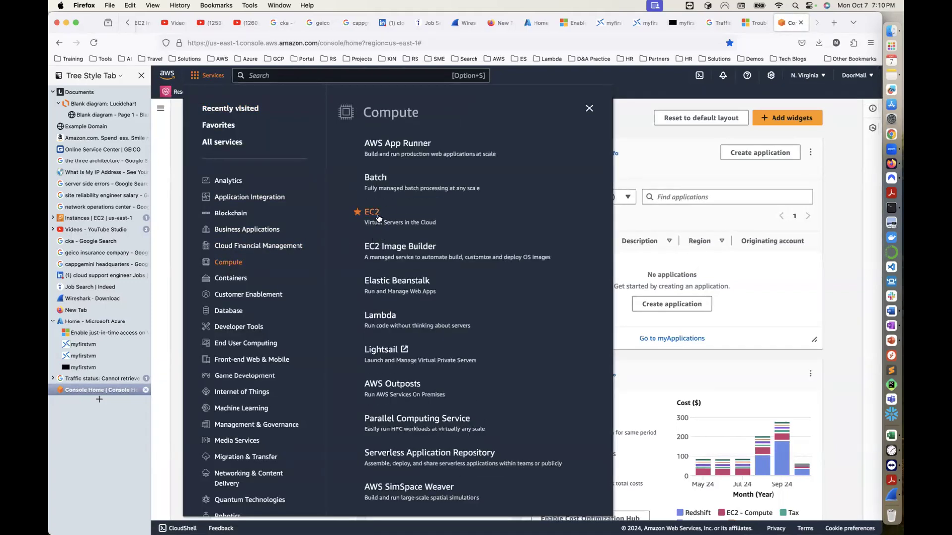
pyautogui.click(377, 217)
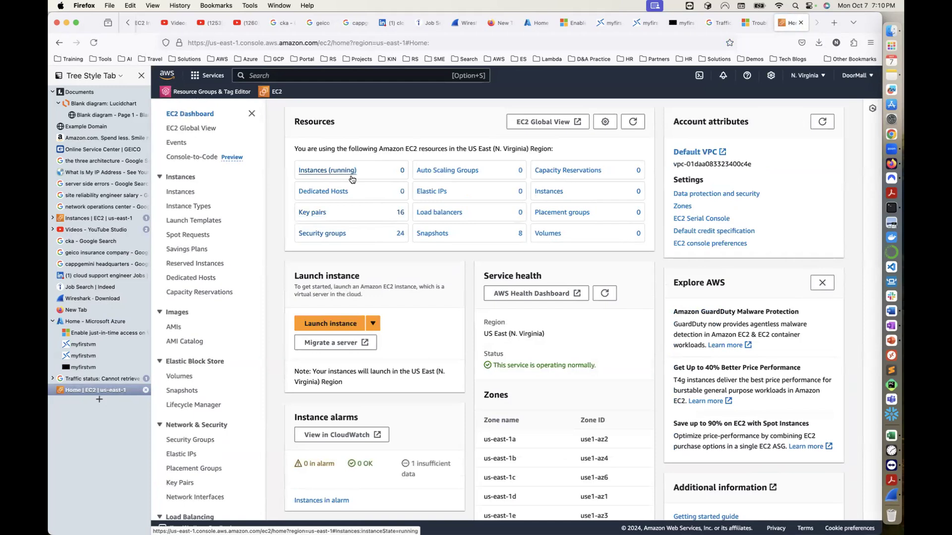
pyautogui.click(340, 323)
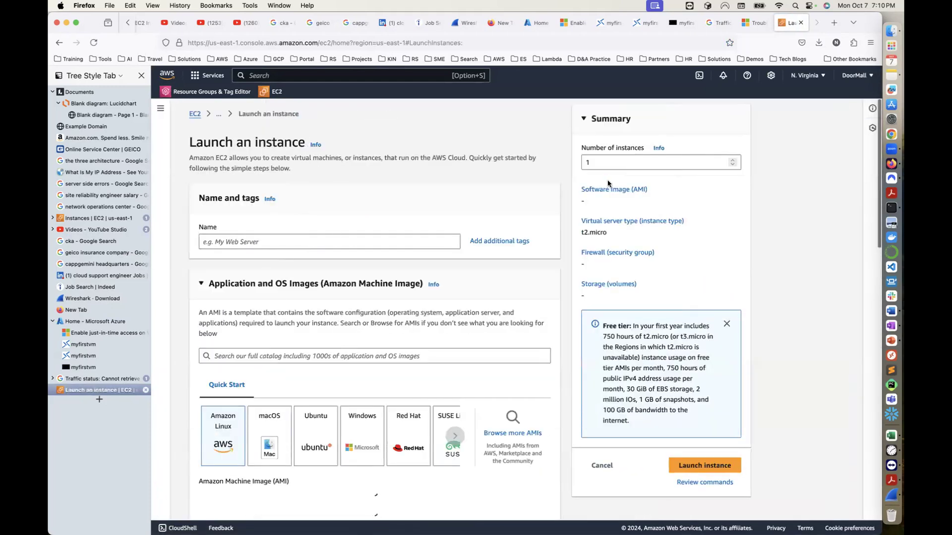
# - Name the instance myfirstserver and choose Amazon Linux as its operating system image
pyautogui.click(318, 240)
pyautogui.write('myfi')
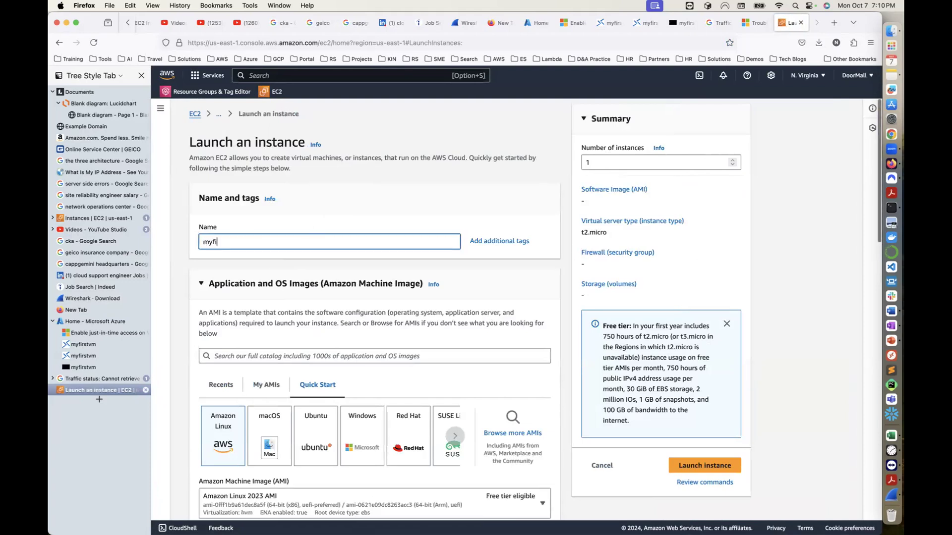
pyautogui.write('rstserver')
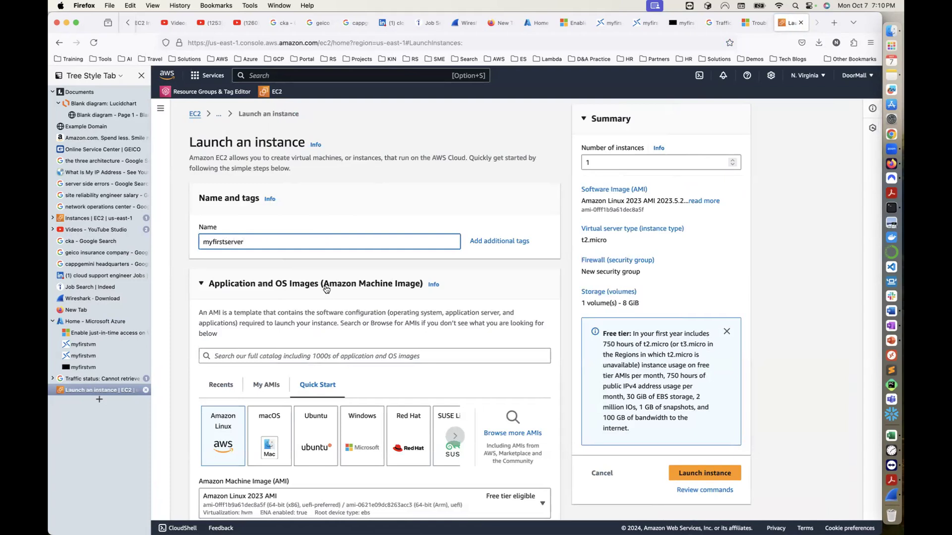
pyautogui.scroll(-3, 319, 340)
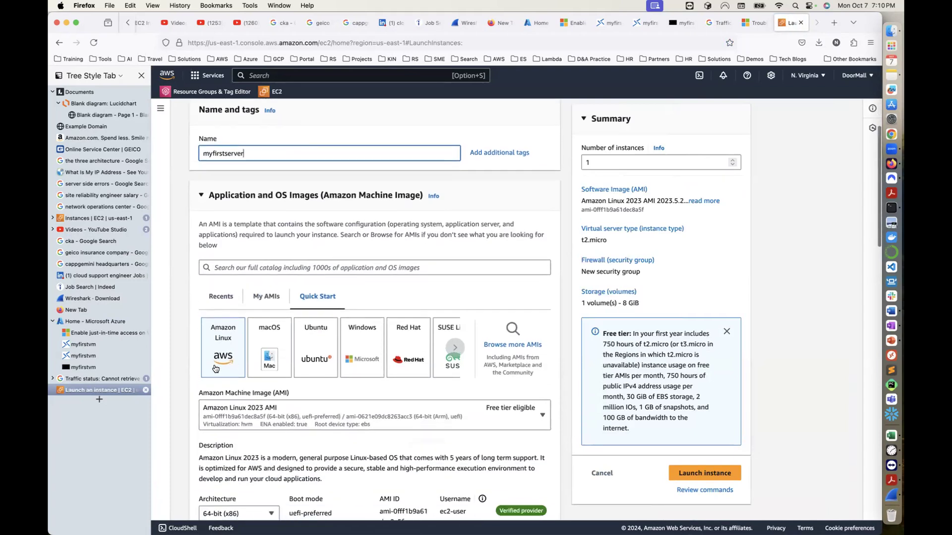
pyautogui.click(222, 434)
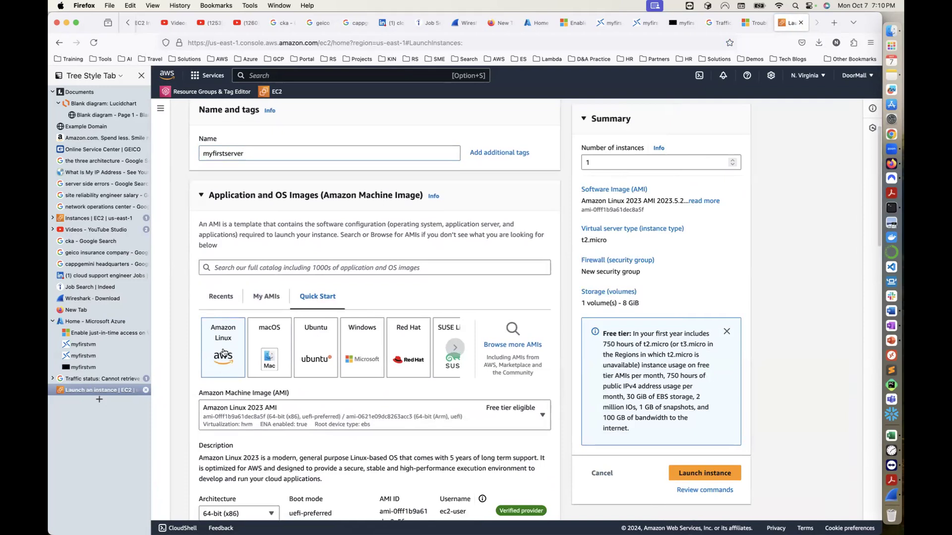
# - Select the existing RSA key pair listed directly before linux-practice for the instance login
pyautogui.scroll(-5, 222, 346)
pyautogui.scroll(-3, 222, 352)
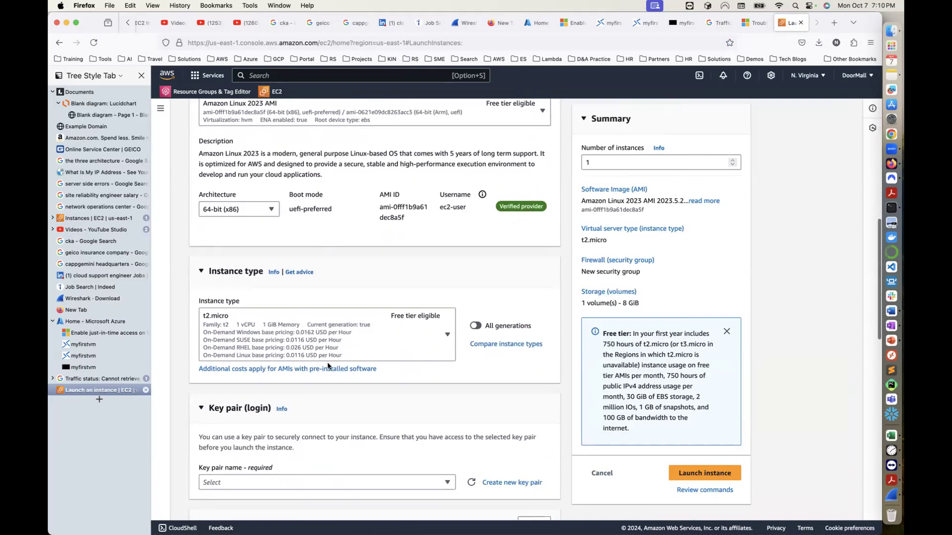
pyautogui.scroll(-3, 297, 382)
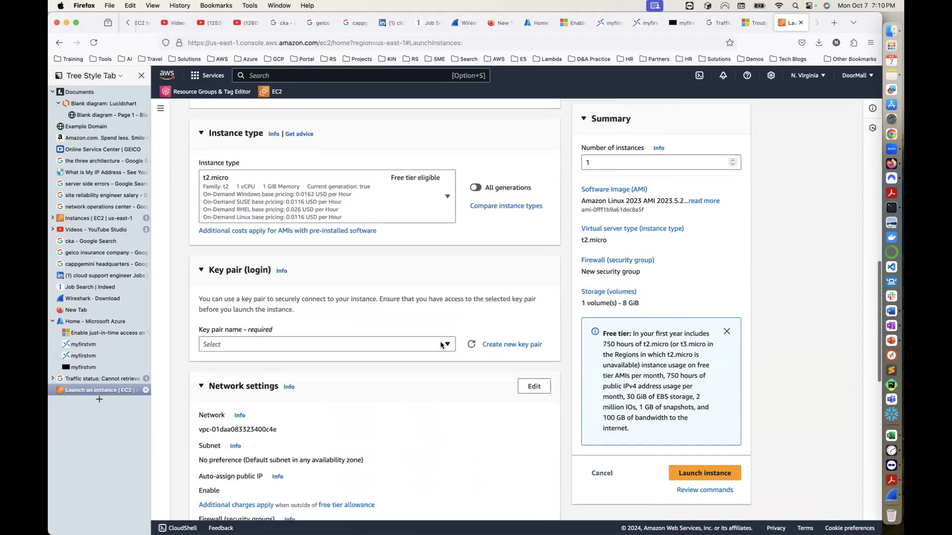
pyautogui.click(447, 345)
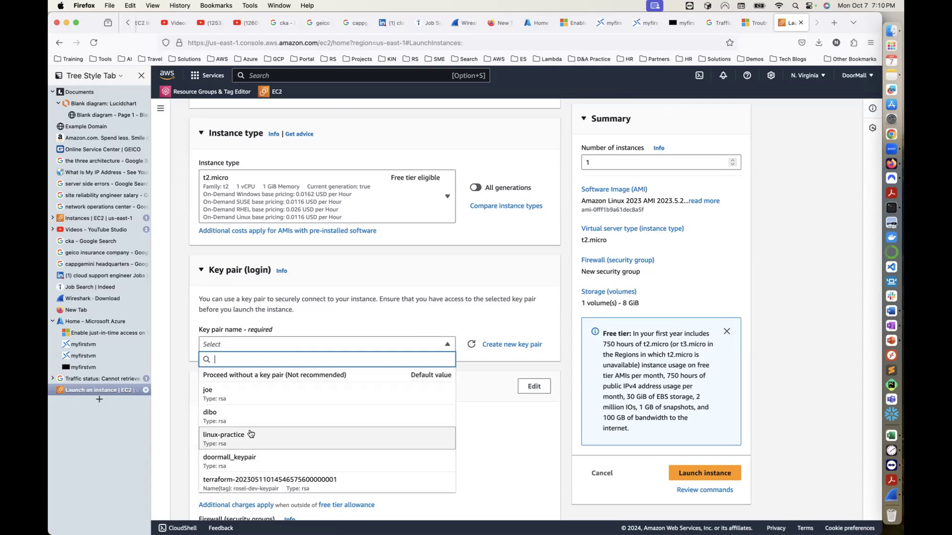
pyautogui.click(211, 421)
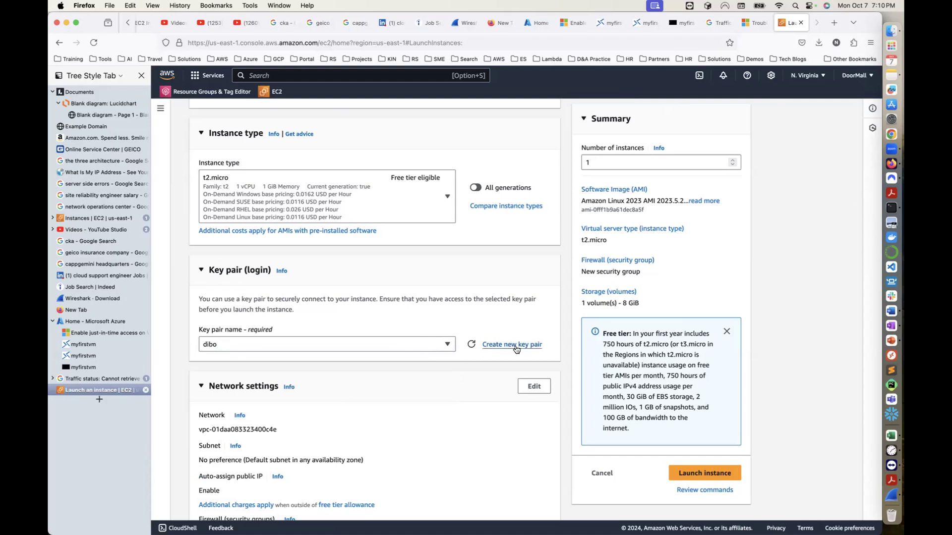
pyautogui.click(441, 348)
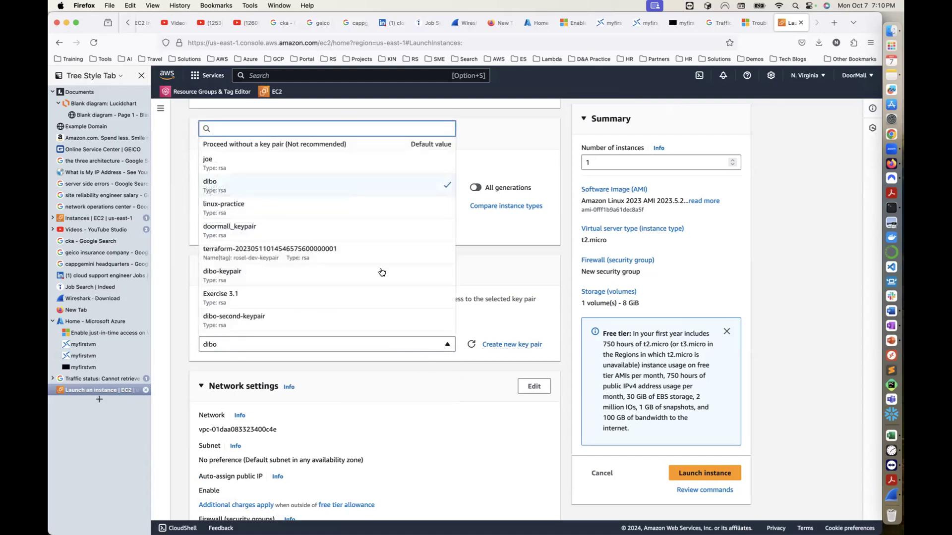
pyautogui.click(354, 190)
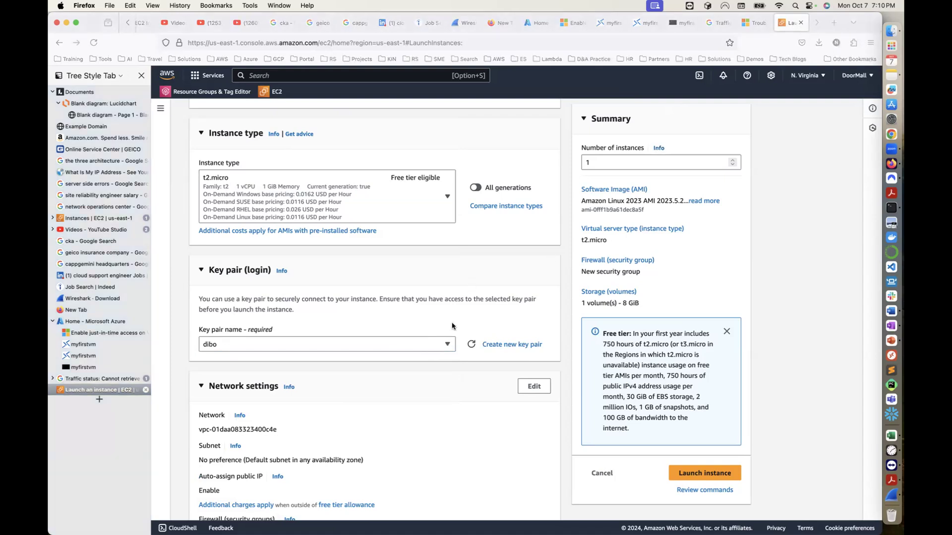
# - Highlight the Auto-assign public IP setting in the instance's network settings
pyautogui.scroll(-5, 452, 326)
pyautogui.moveTo(230, 300); pyautogui.dragTo(193, 289)
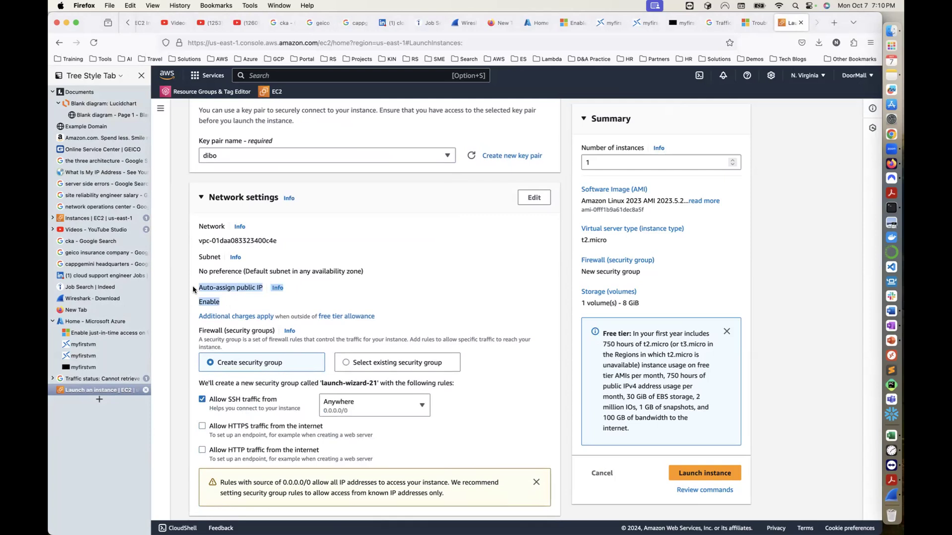
# - Switch to the Lucidchart diagram's Page 1 and select the web servers and load balancers of the GEICO architecture's web layer
pyautogui.click(84, 103)
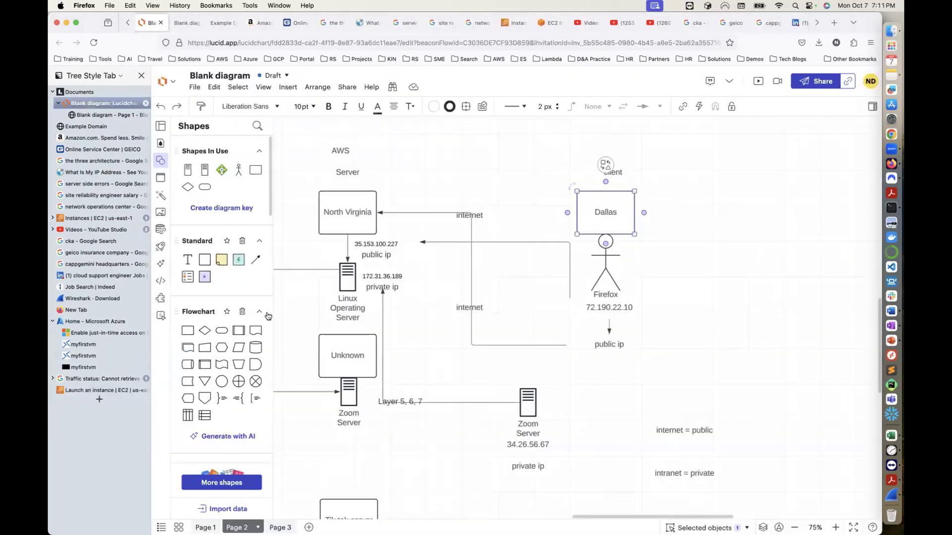
pyautogui.click(200, 527)
pyautogui.scroll(5, 375, 400)
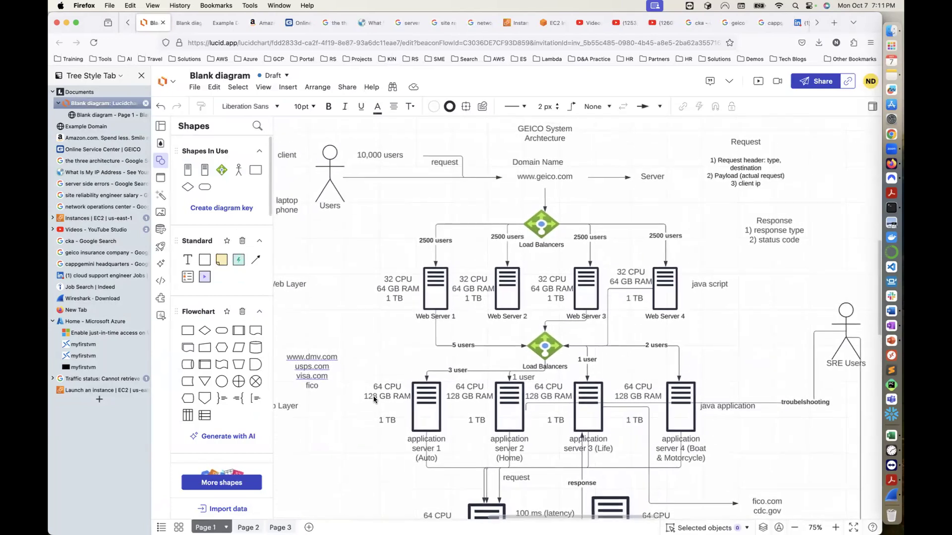
pyautogui.moveTo(409, 211); pyautogui.dragTo(697, 335)
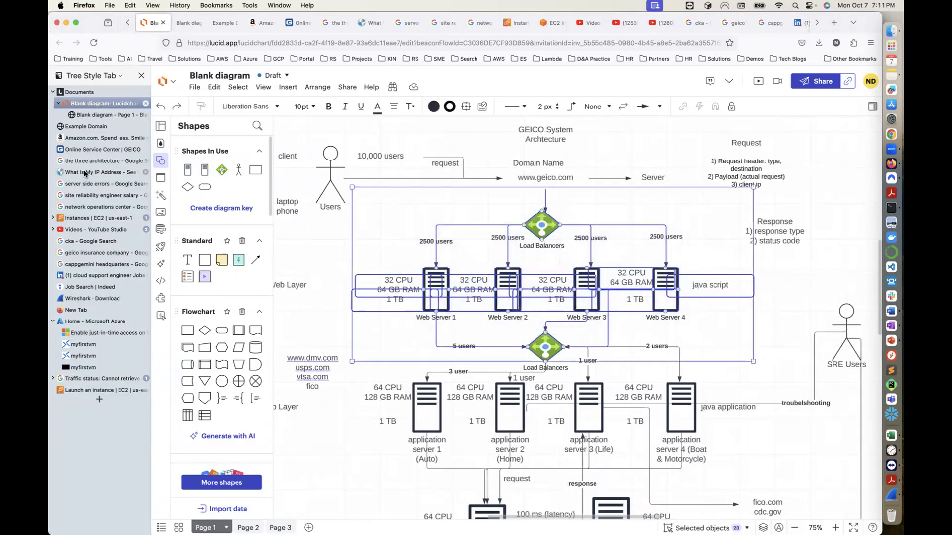
# - Return to the EC2 launch form and highlight the enabled Auto-assign public IP setting again
pyautogui.click(101, 390)
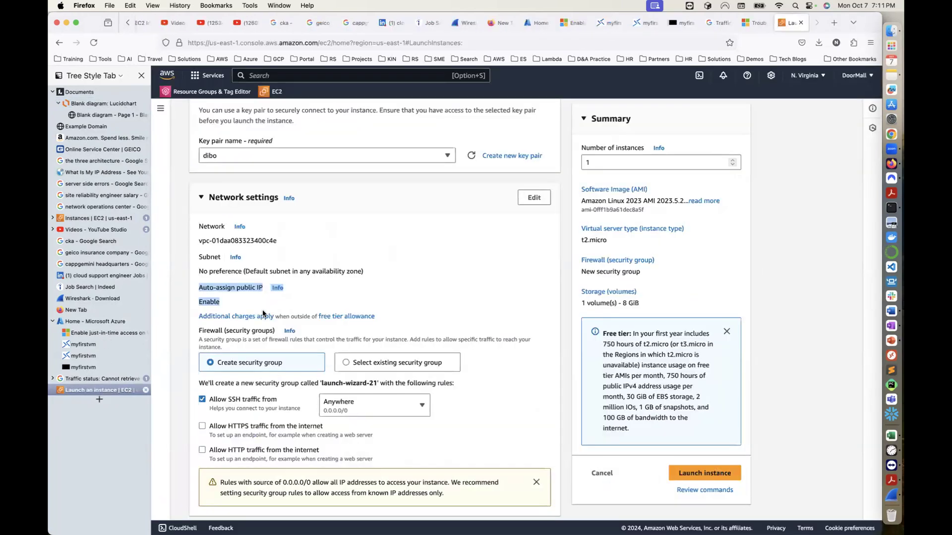
pyautogui.click(221, 300)
pyautogui.moveTo(220, 299); pyautogui.dragTo(197, 290)
# - Open the PDF copy of the architecture diagram and highlight the application servers in the App Layer
pyautogui.click(90, 115)
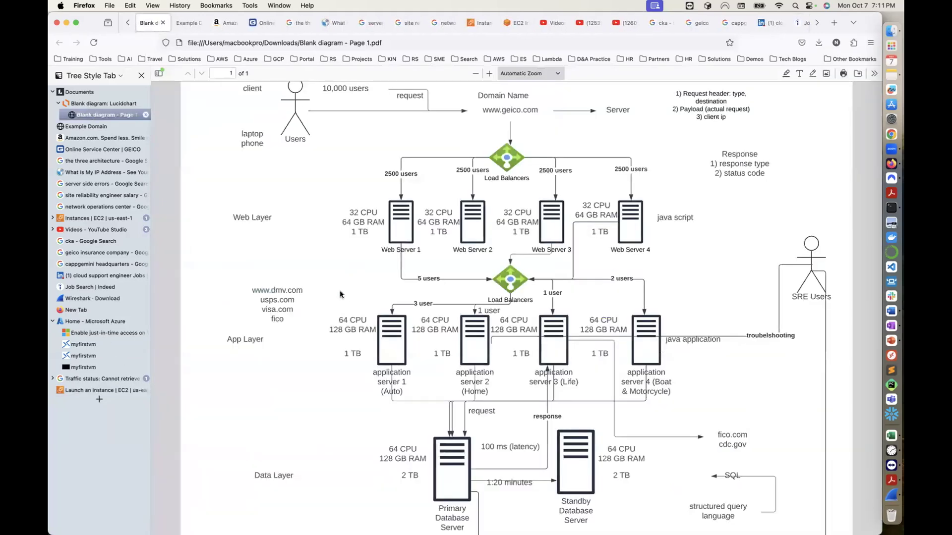
pyautogui.moveTo(340, 290); pyautogui.dragTo(597, 426)
pyautogui.click(261, 429)
pyautogui.rightClick(326, 295)
pyautogui.press('Escape')
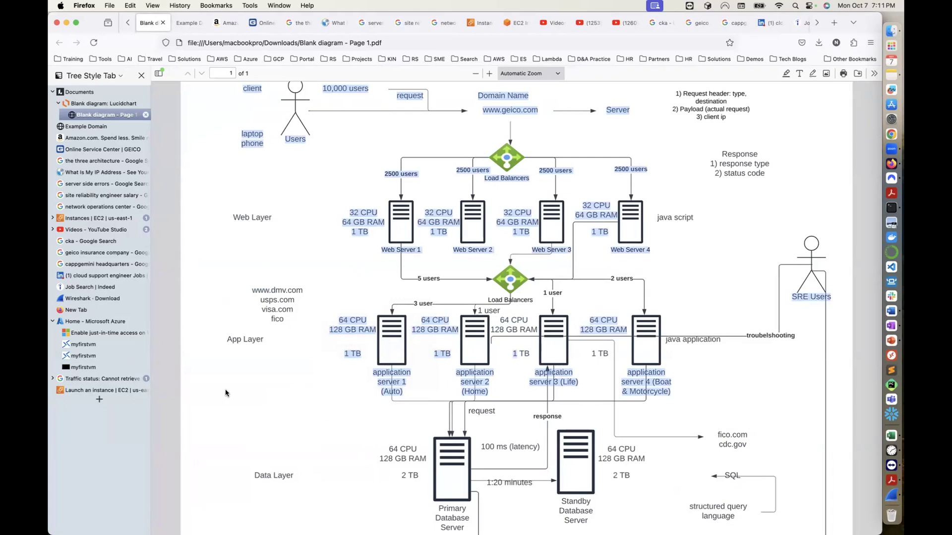
# - Return to the Lucidchart diagram and select the application and database servers of the App Layer and Data Layer, clearing the selection again
pyautogui.click(91, 105)
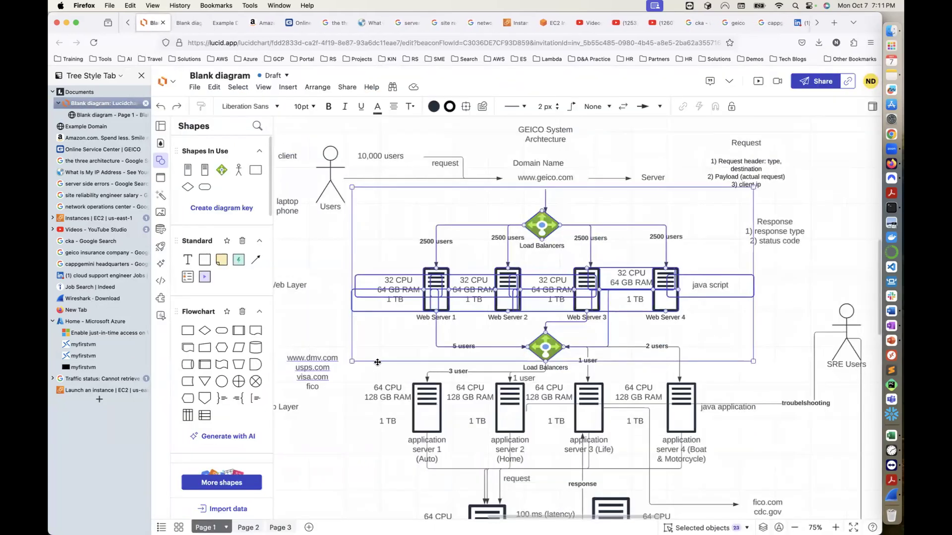
pyautogui.click(357, 428)
pyautogui.scroll(-1, 381, 358)
pyautogui.scroll(-1, 381, 358)
pyautogui.moveTo(356, 272); pyautogui.dragTo(750, 442)
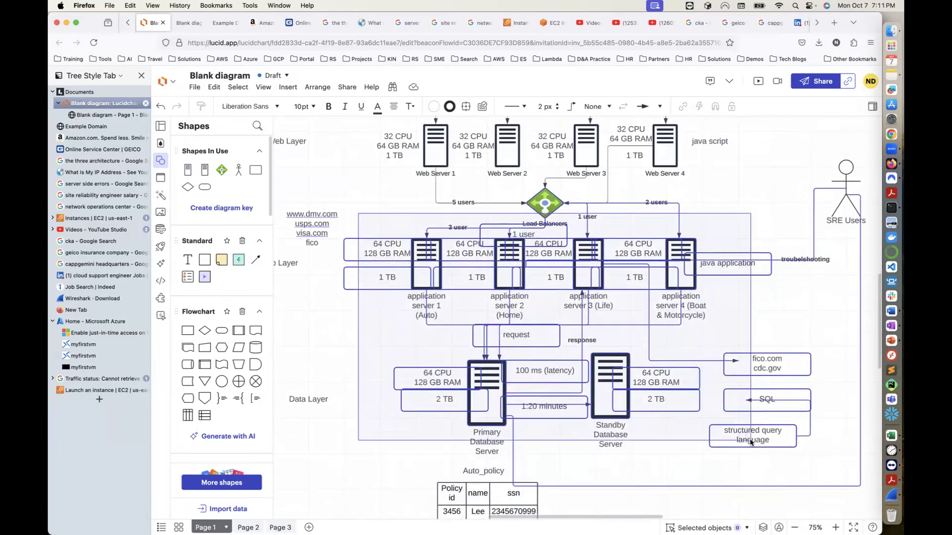
pyautogui.moveTo(750, 442); pyautogui.dragTo(752, 442)
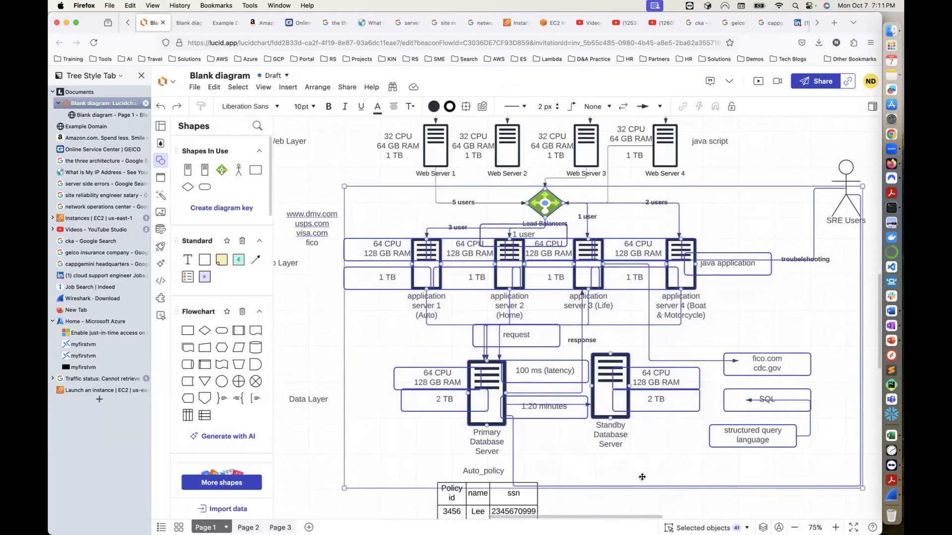
pyautogui.click(694, 504)
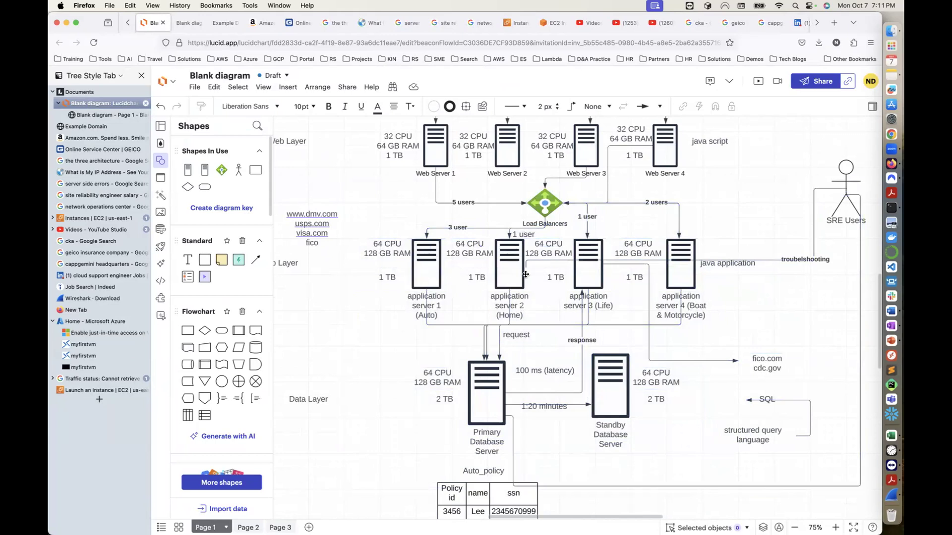
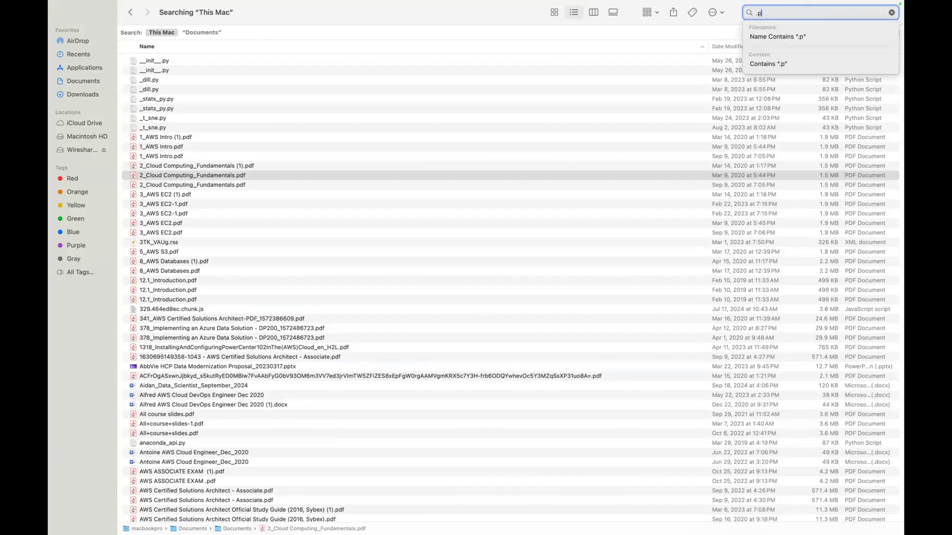
# - Search This Mac for .pem files and select the dibo.pem key pair file in the results
pyautogui.write('em')
pyautogui.press('Return')
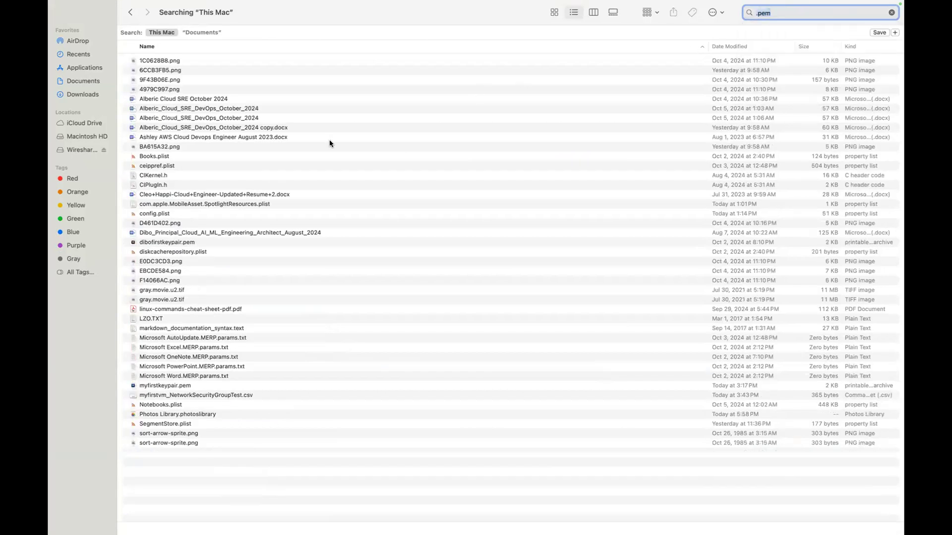
pyautogui.scroll(-3, 196, 286)
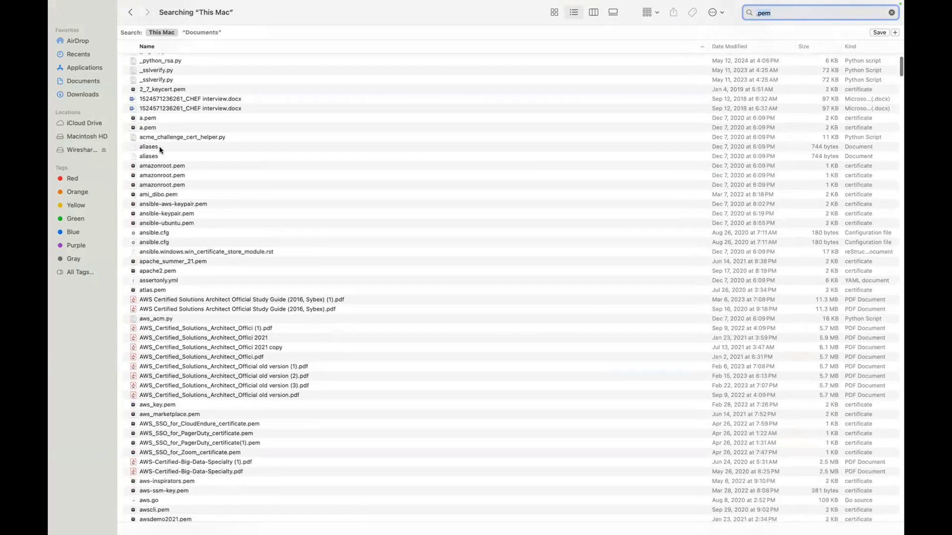
pyautogui.scroll(-20, 157, 210)
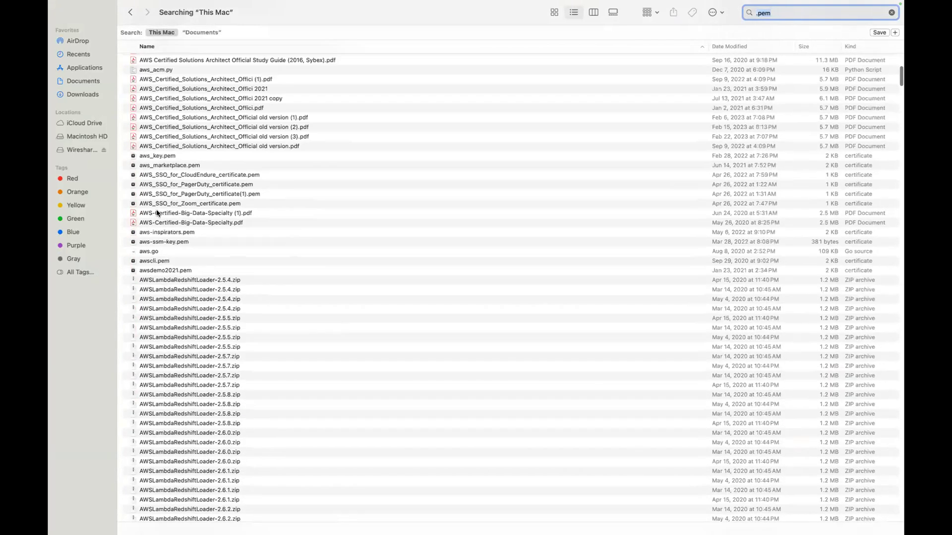
pyautogui.scroll(-20, 157, 212)
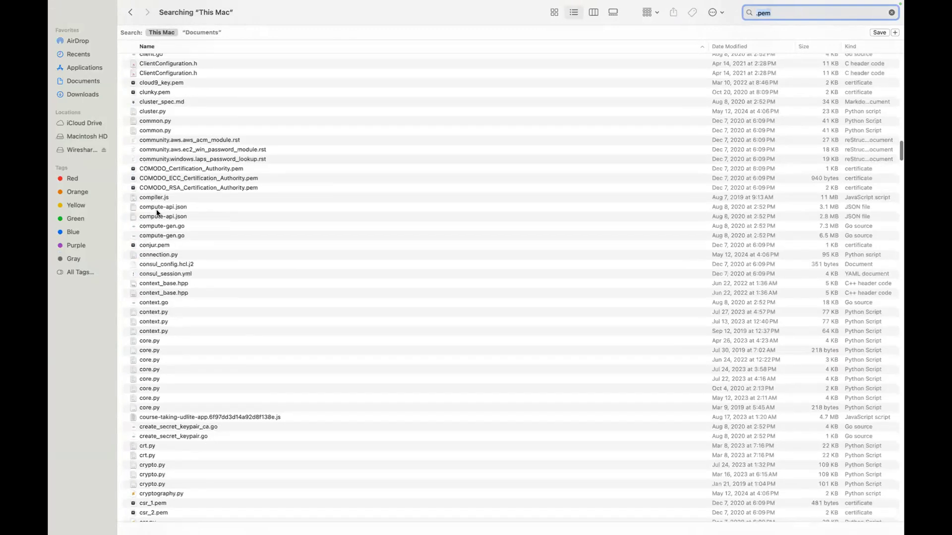
pyautogui.scroll(-10, 156, 319)
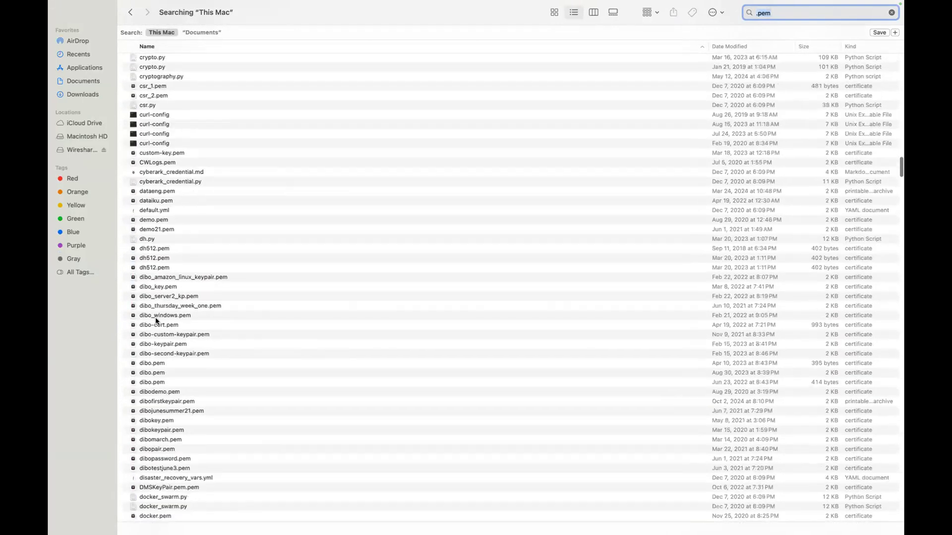
pyautogui.click(160, 359)
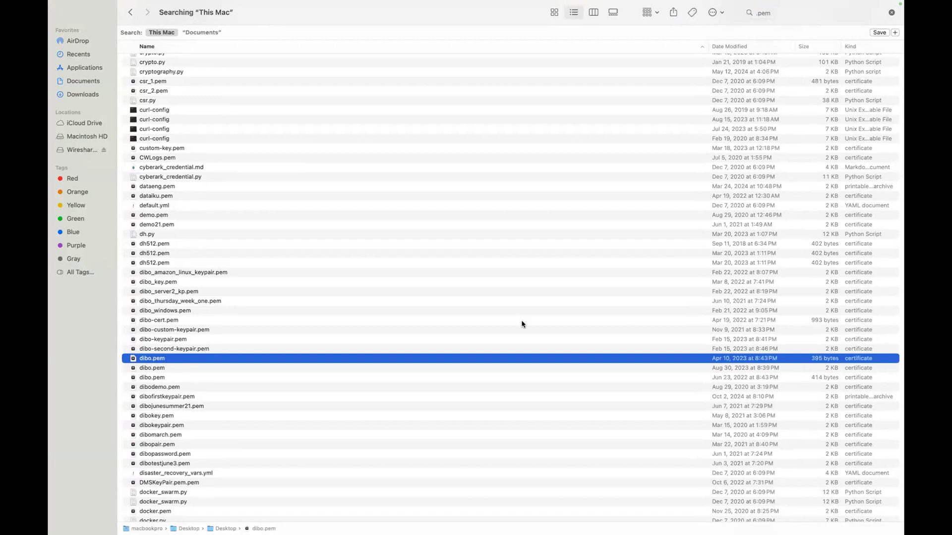
# - Switch to the Lucidchart diagram, select the keypair and Public IP connectors between client and server, and show the AWS server drawing on Page 2
pyautogui.hotkey('ctrl', 'Left')
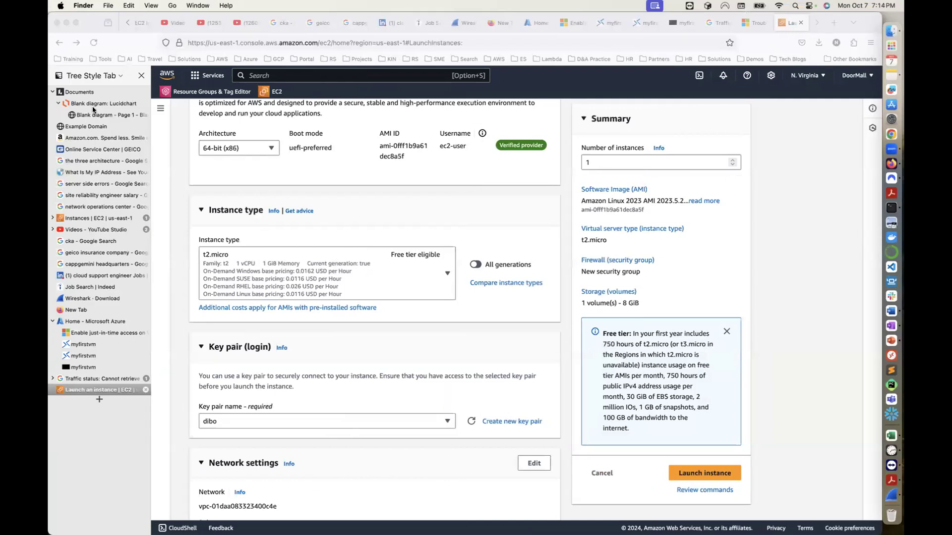
pyautogui.click(111, 105)
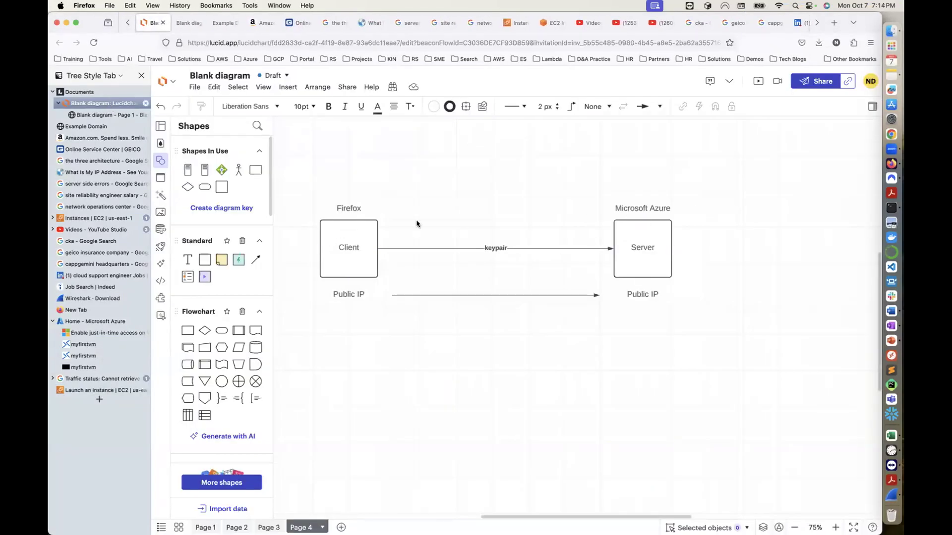
pyautogui.doubleClick(496, 247)
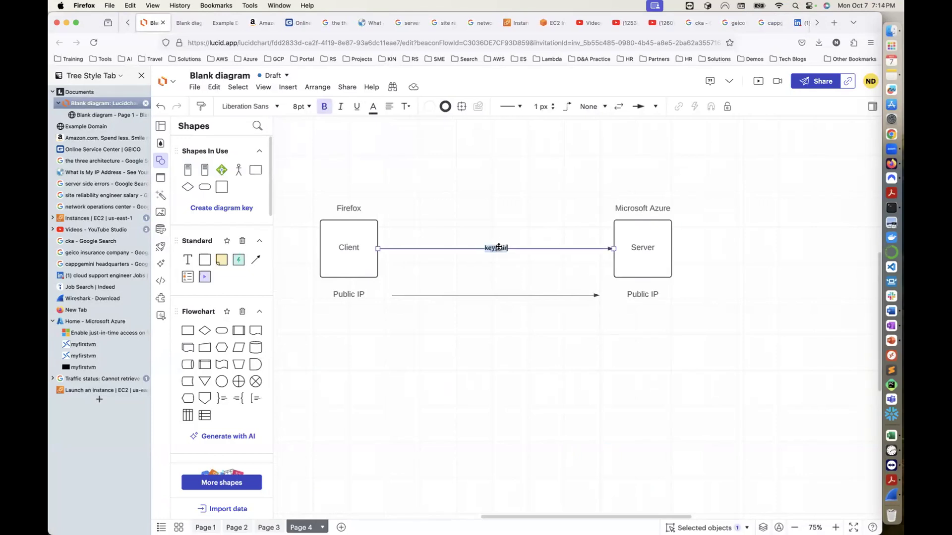
pyautogui.click(486, 339)
pyautogui.click(514, 296)
pyautogui.click(456, 200)
pyautogui.click(268, 527)
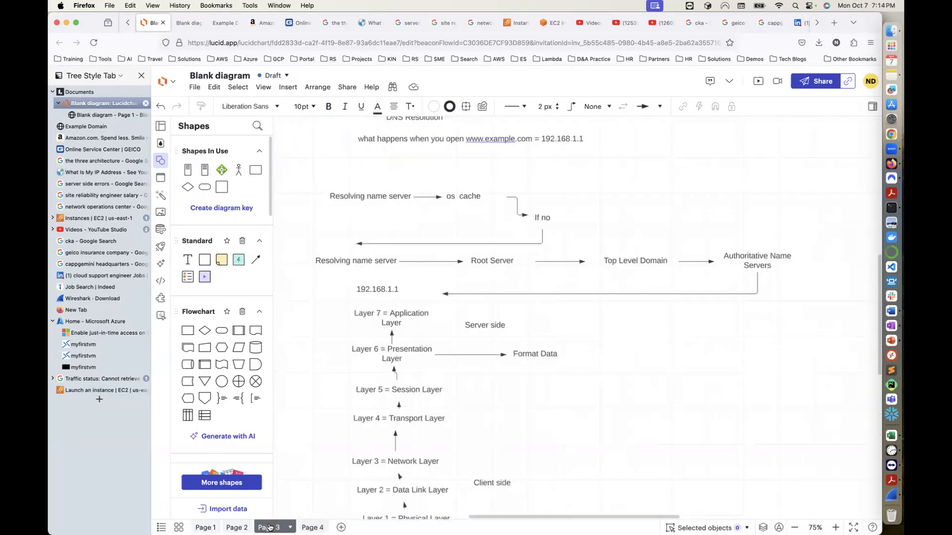
pyautogui.click(235, 528)
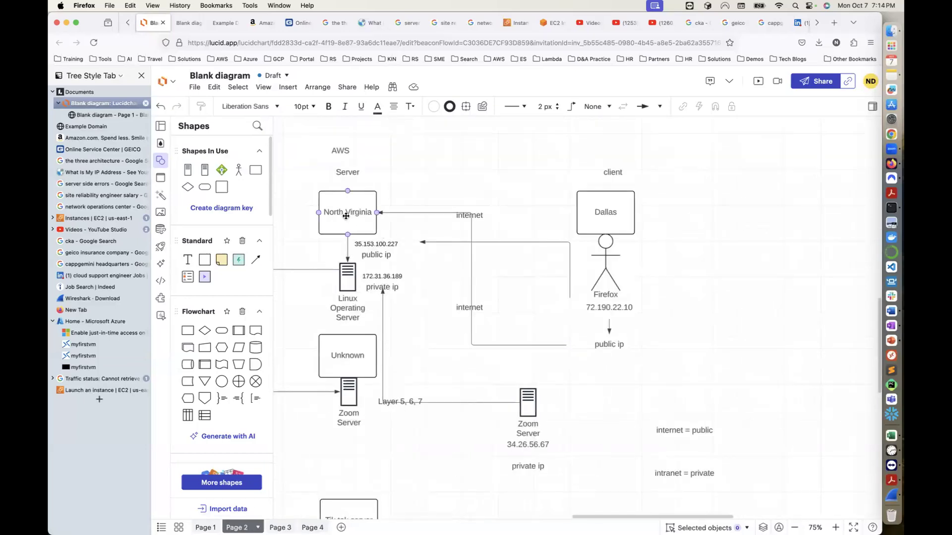
# - Return to the EC2 launch form and set the allowed SSH traffic source to My IP
pyautogui.click(93, 390)
pyautogui.scroll(-5, 327, 421)
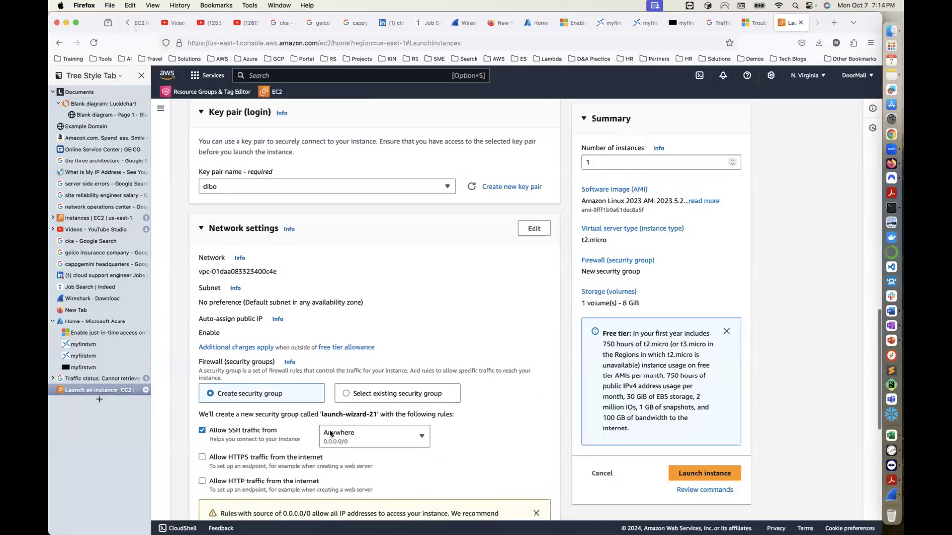
pyautogui.scroll(-3, 248, 322)
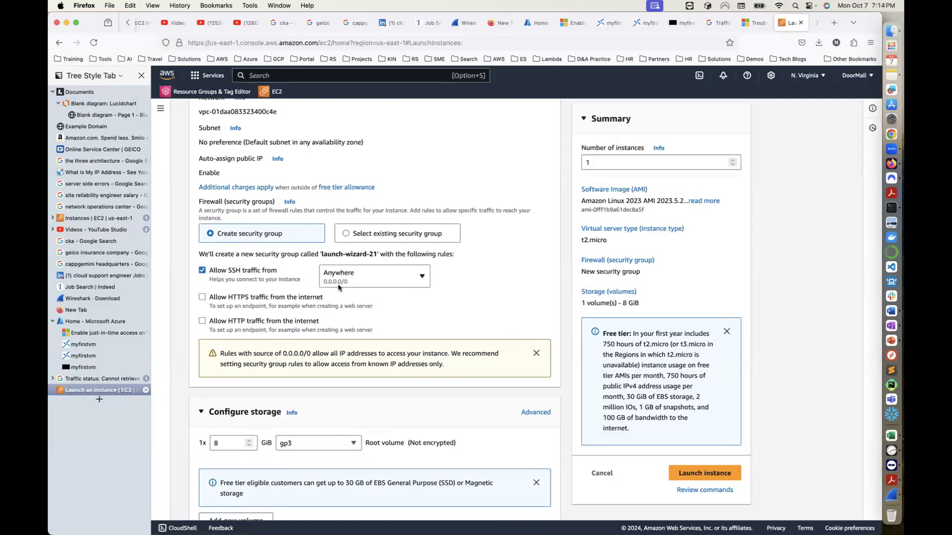
pyautogui.click(422, 277)
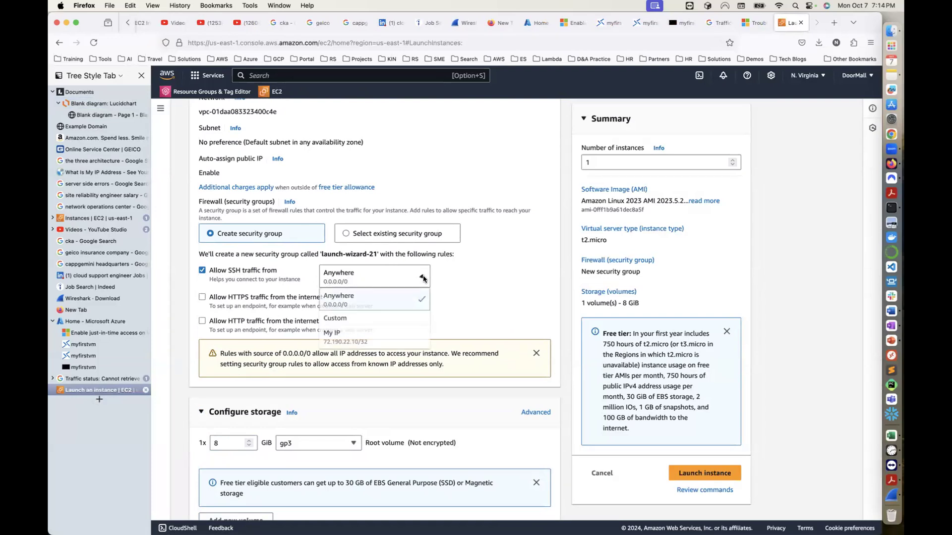
pyautogui.click(399, 340)
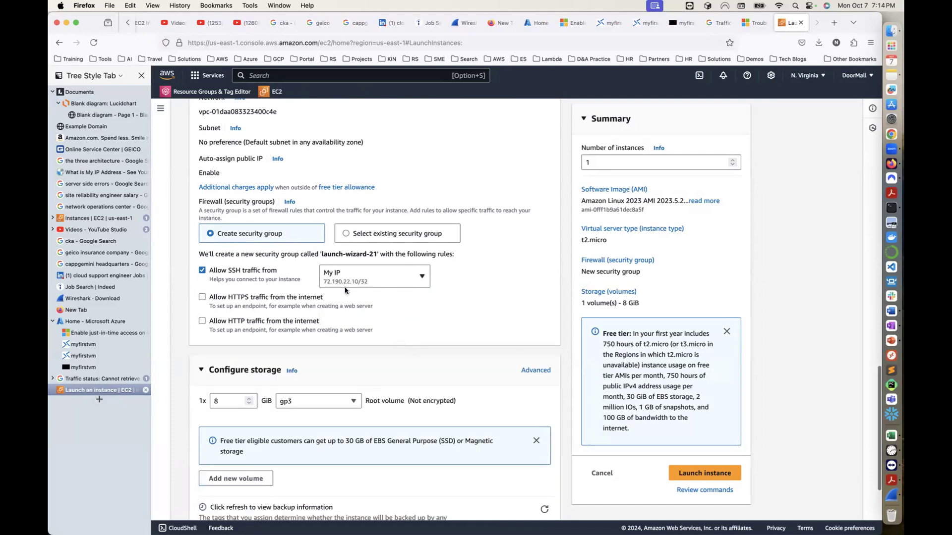
# - Alternate the allowed SSH traffic source between Anywhere and My IP, finishing on My IP
pyautogui.click(371, 283)
pyautogui.click(386, 301)
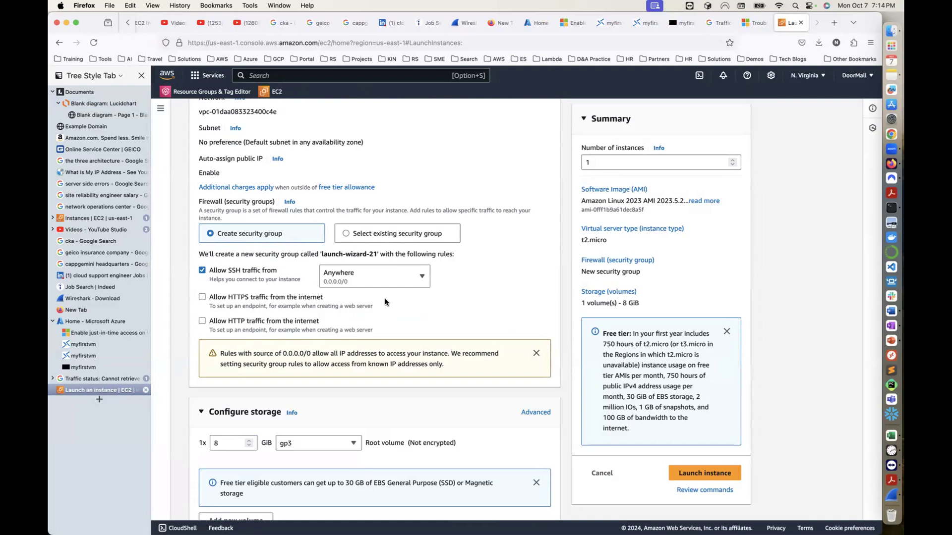
pyautogui.click(400, 287)
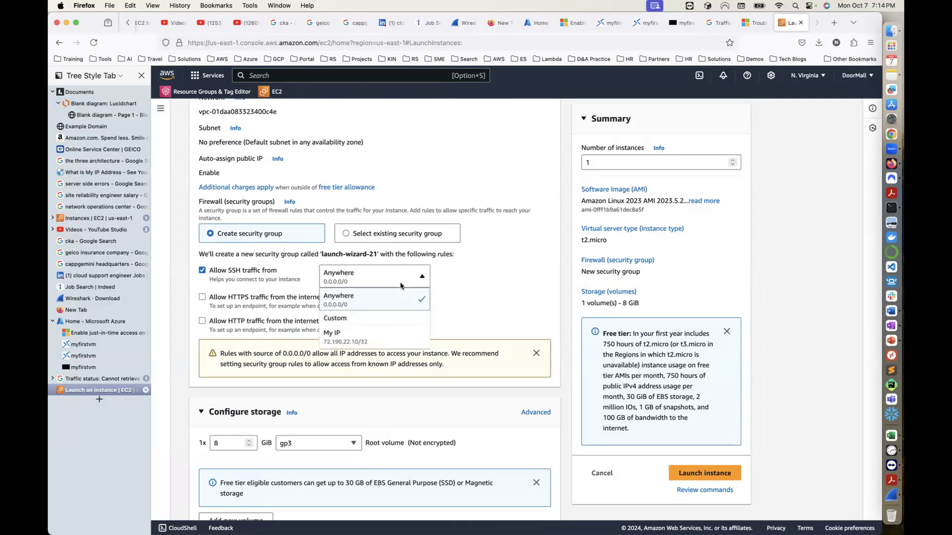
pyautogui.click(379, 344)
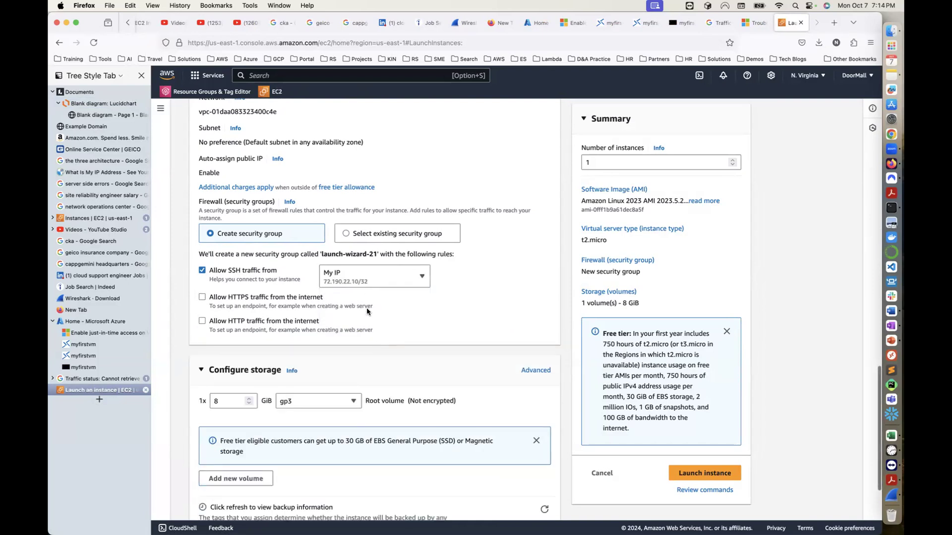
pyautogui.click(340, 283)
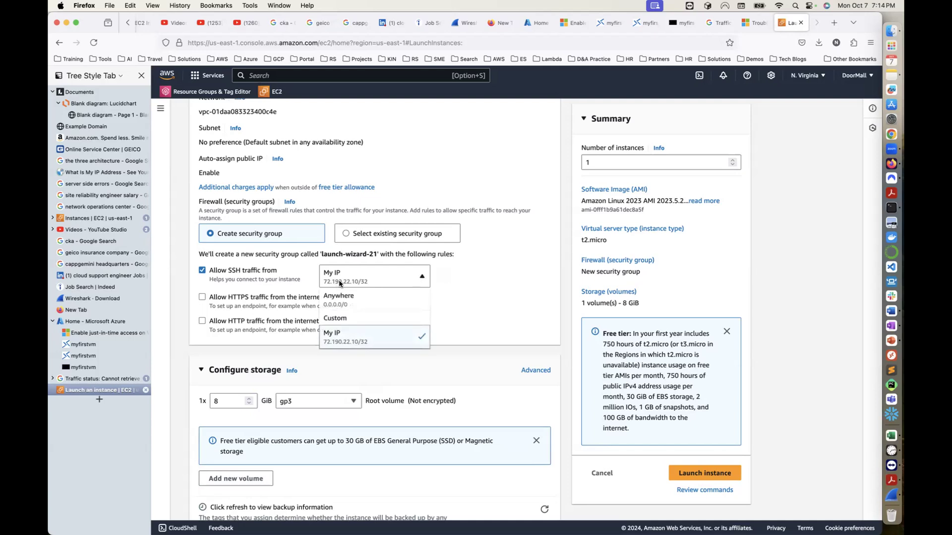
pyautogui.click(344, 304)
pyautogui.click(351, 280)
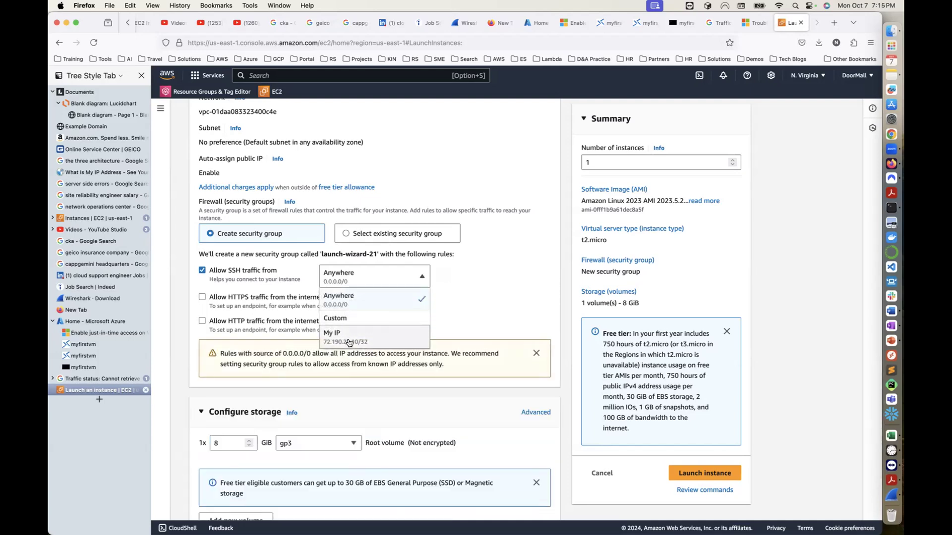
pyautogui.click(349, 342)
# - Set the allowed SSH traffic source to Custom and show its CIDR block and prefix list choices
pyautogui.click(371, 280)
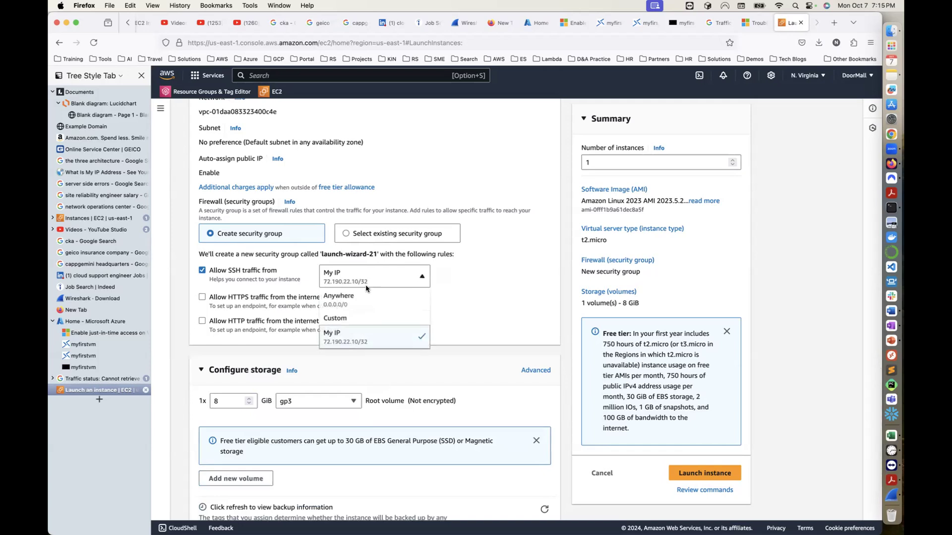
pyautogui.click(355, 317)
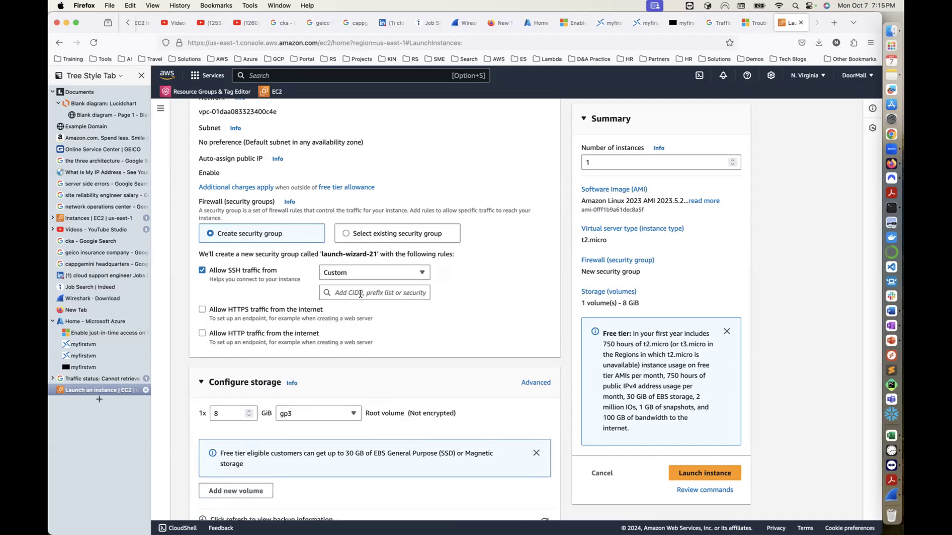
pyautogui.click(360, 293)
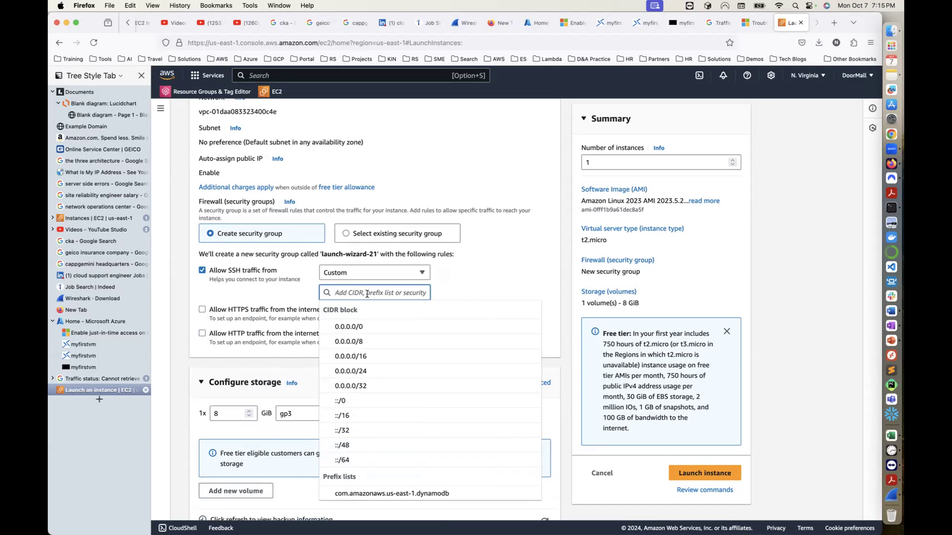
# - Set the allowed SSH traffic source to Anywhere and highlight the warning about rules with source 0.0.0.0/0
pyautogui.click(373, 274)
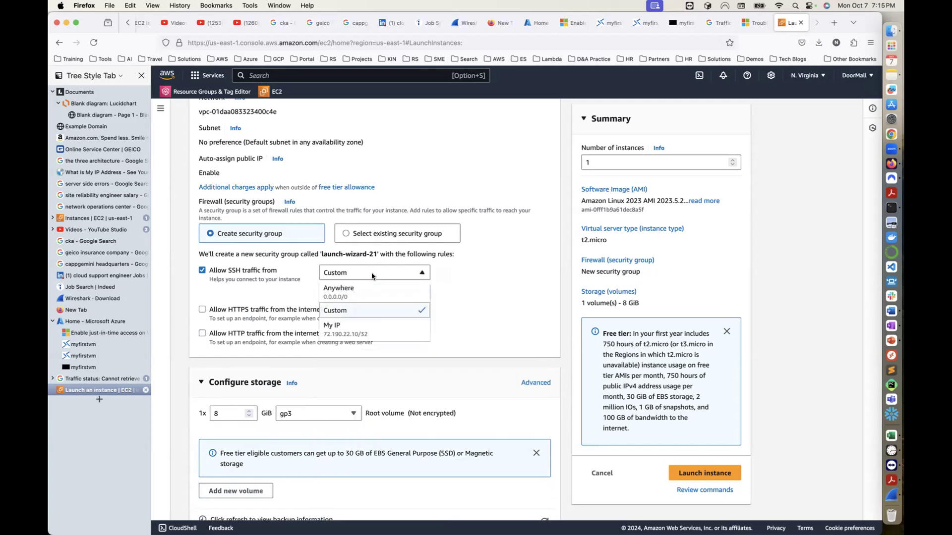
pyautogui.click(364, 293)
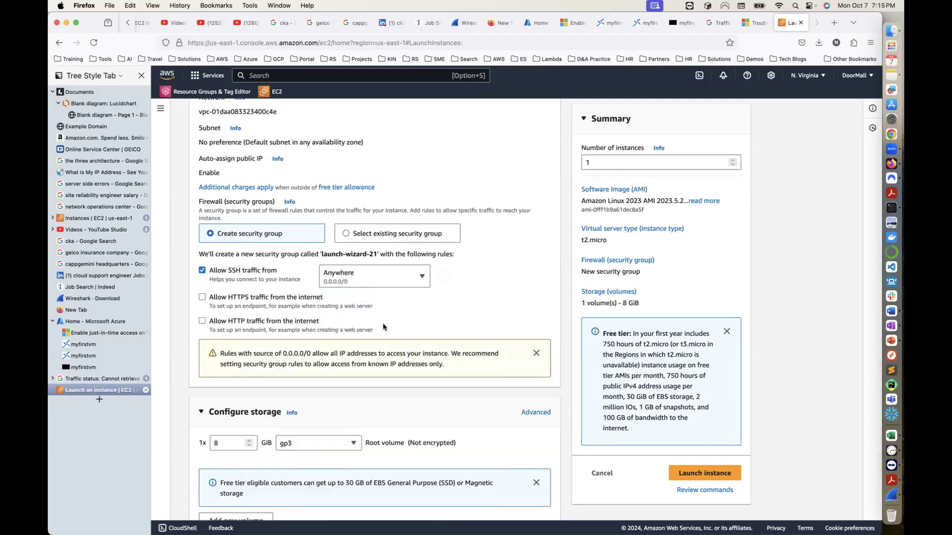
pyautogui.moveTo(247, 352); pyautogui.dragTo(469, 374)
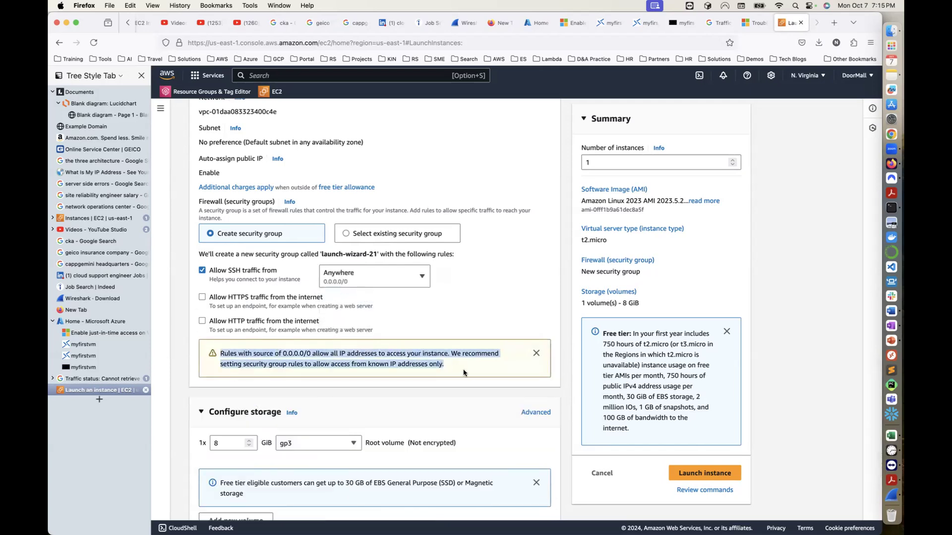
pyautogui.click(474, 307)
# - Highlight the root volume's encryption label in the storage configuration
pyautogui.scroll(-3, 474, 307)
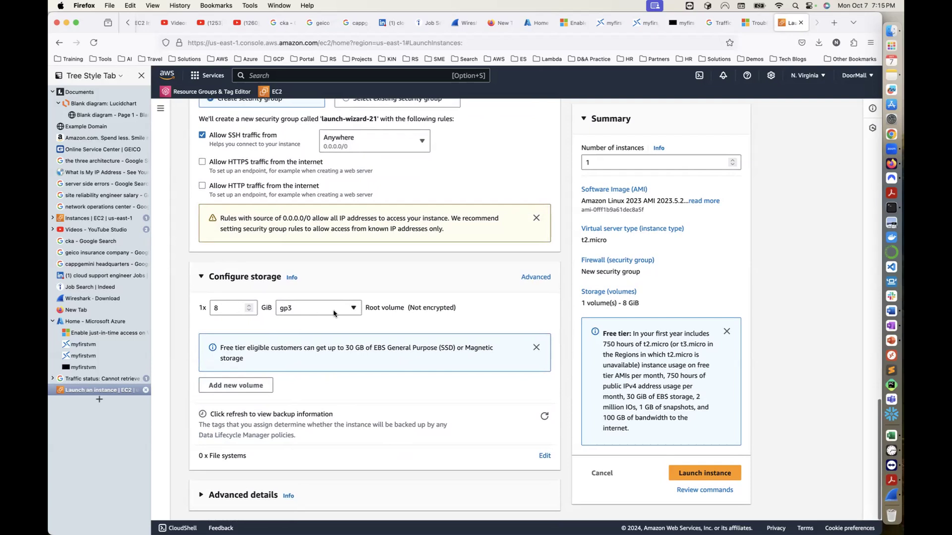
pyautogui.moveTo(365, 307); pyautogui.dragTo(456, 311)
pyautogui.click(416, 308)
# - Launch the instance and show the list of running EC2 instances from the dashboard
pyautogui.click(702, 473)
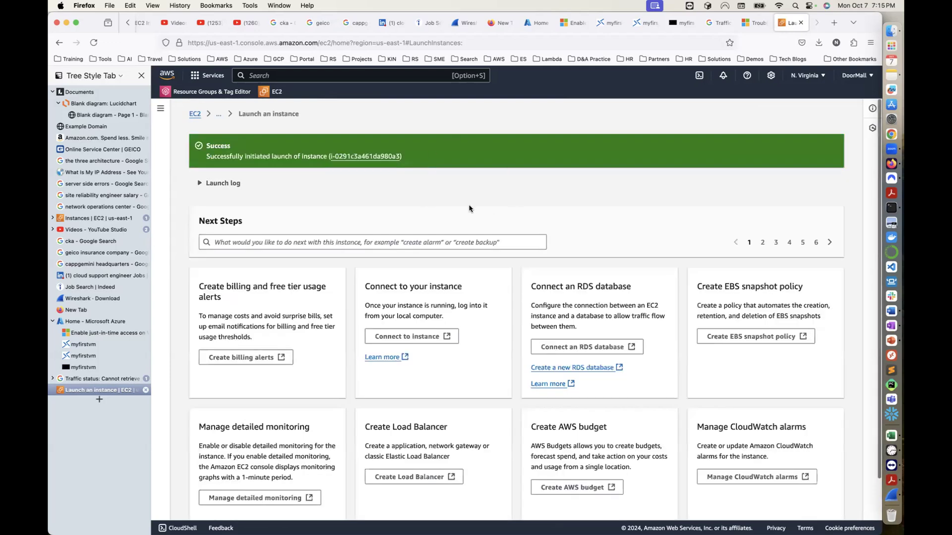
pyautogui.click(196, 115)
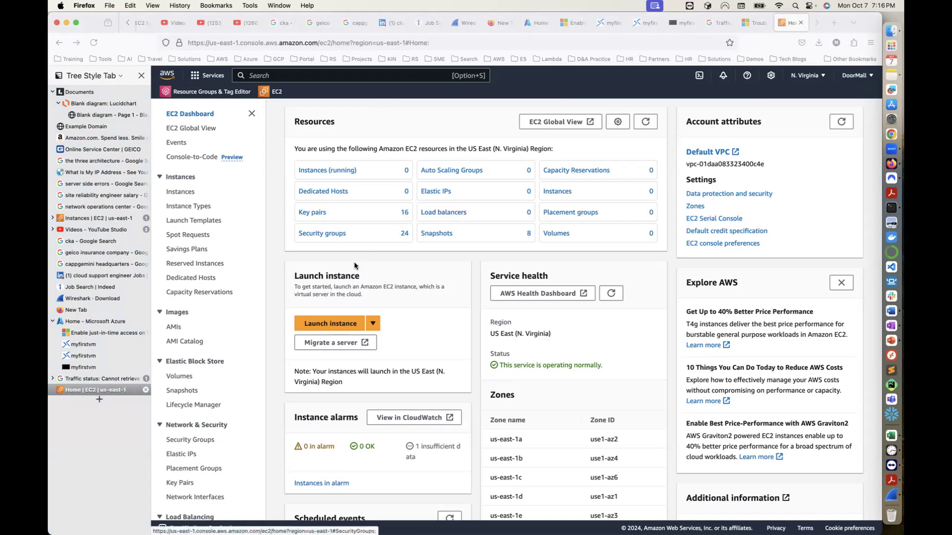
pyautogui.click(345, 169)
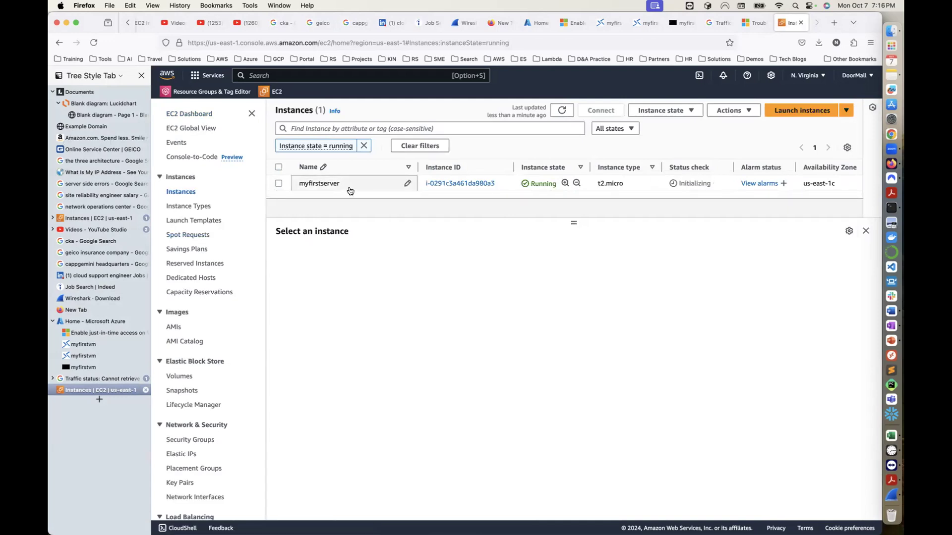
# - Switch to the Lucidchart diagram, add a new page and place a square block on its canvas
pyautogui.click(102, 104)
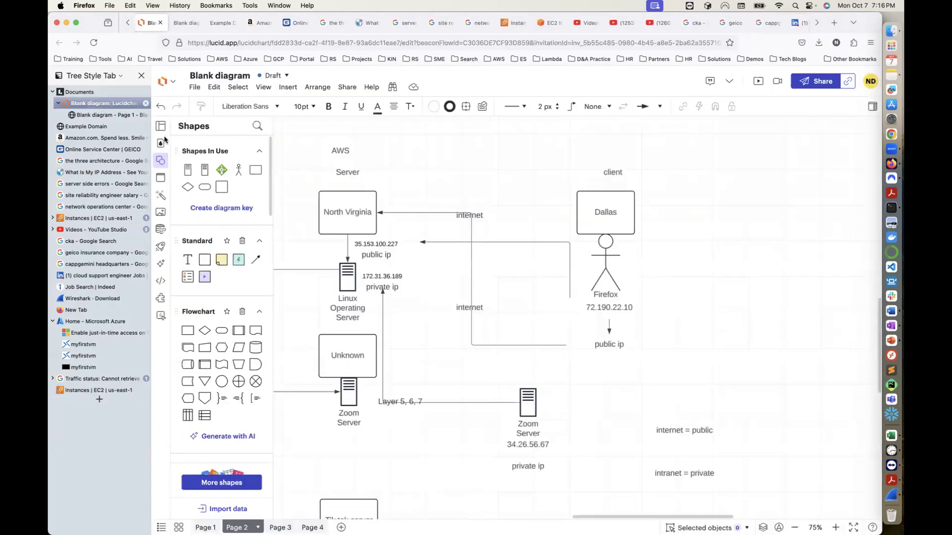
pyautogui.click(340, 528)
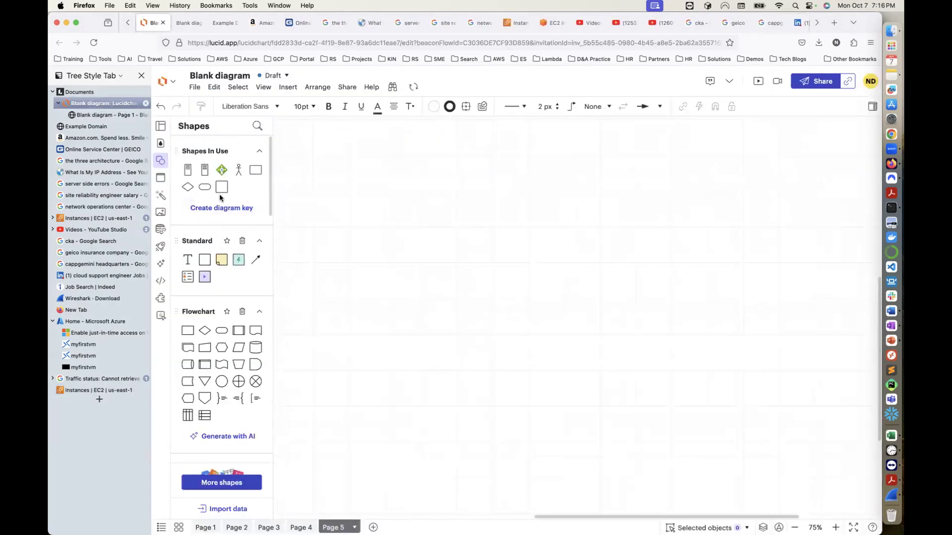
pyautogui.moveTo(222, 186); pyautogui.dragTo(721, 267)
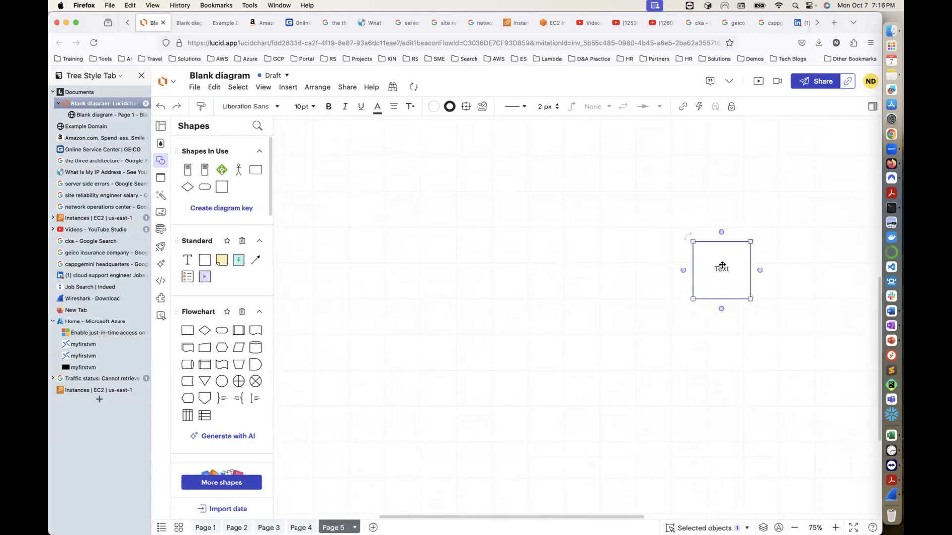
pyautogui.doubleClick(722, 266)
# - Look through the computer and detailed network shapes in the shape library
pyautogui.scroll(-2, 255, 339)
pyautogui.scroll(-8, 255, 340)
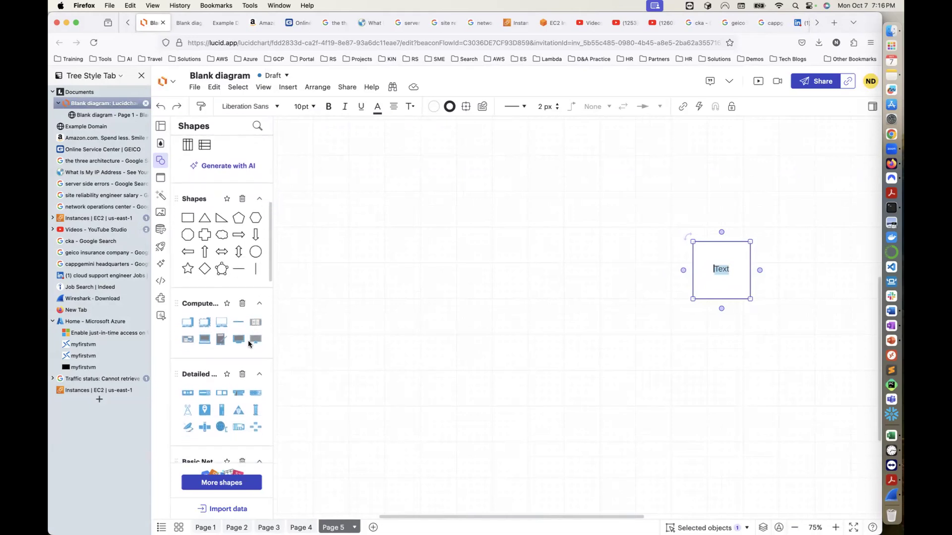
pyautogui.scroll(-2, 196, 363)
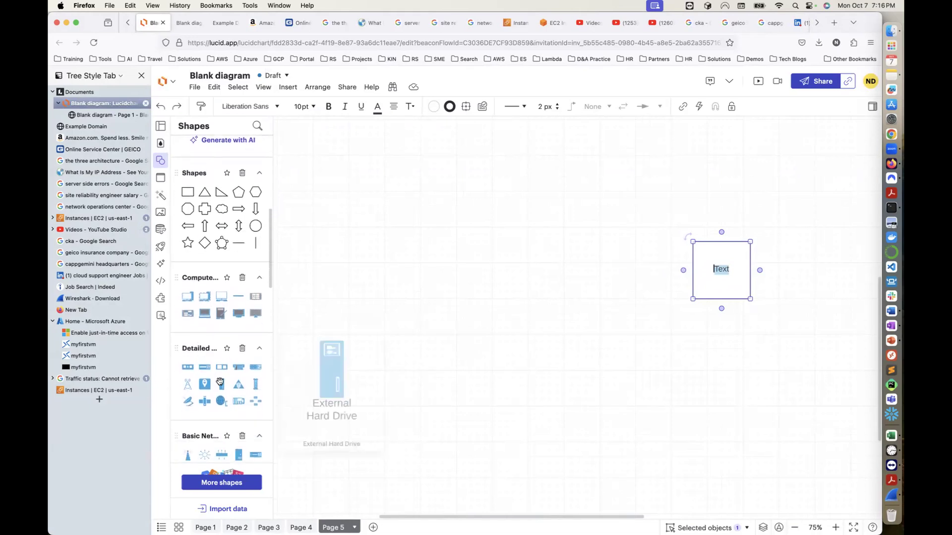
pyautogui.moveTo(189, 369)
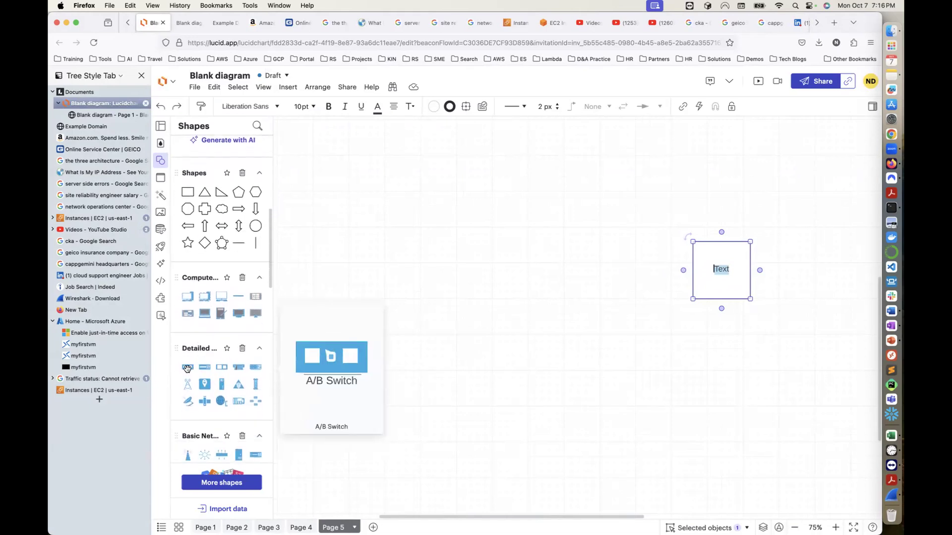
pyautogui.moveTo(231, 369)
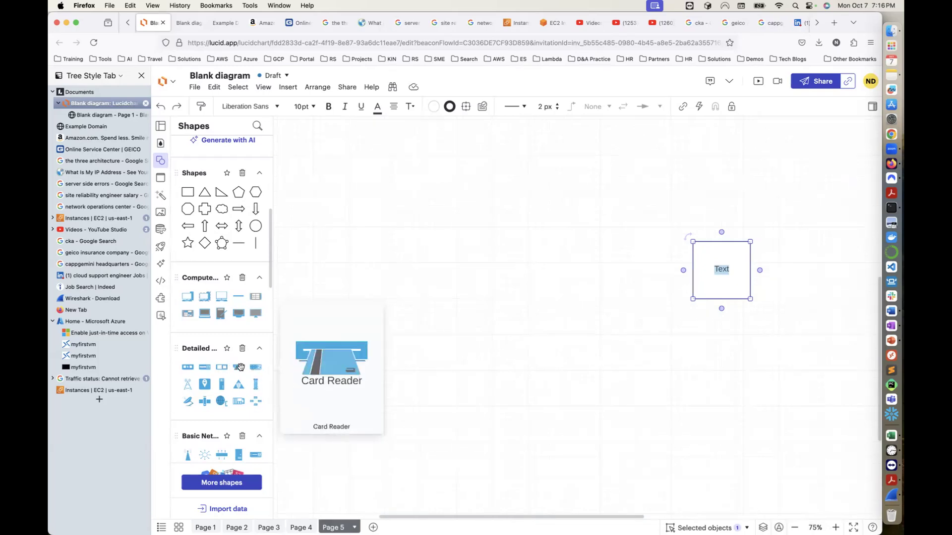
pyautogui.moveTo(205, 401)
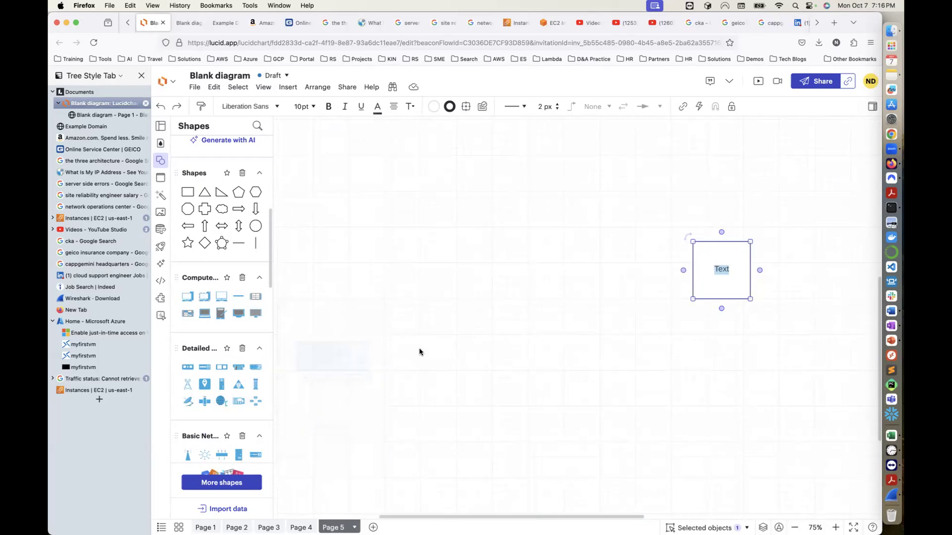
pyautogui.click(693, 353)
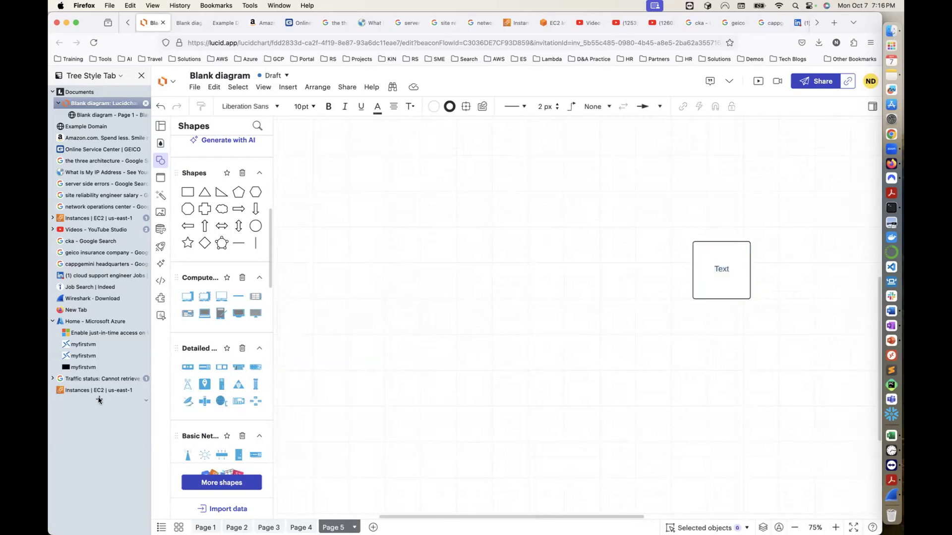
# - Search Google for "on premise" in a new browser tab and show the image results
pyautogui.click(100, 398)
pyautogui.write('on premise')
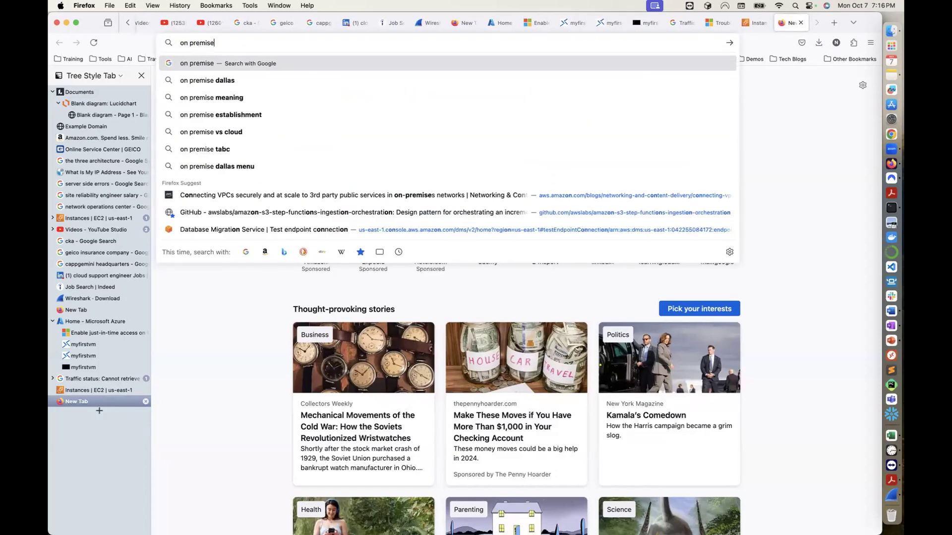
pyautogui.press('Return')
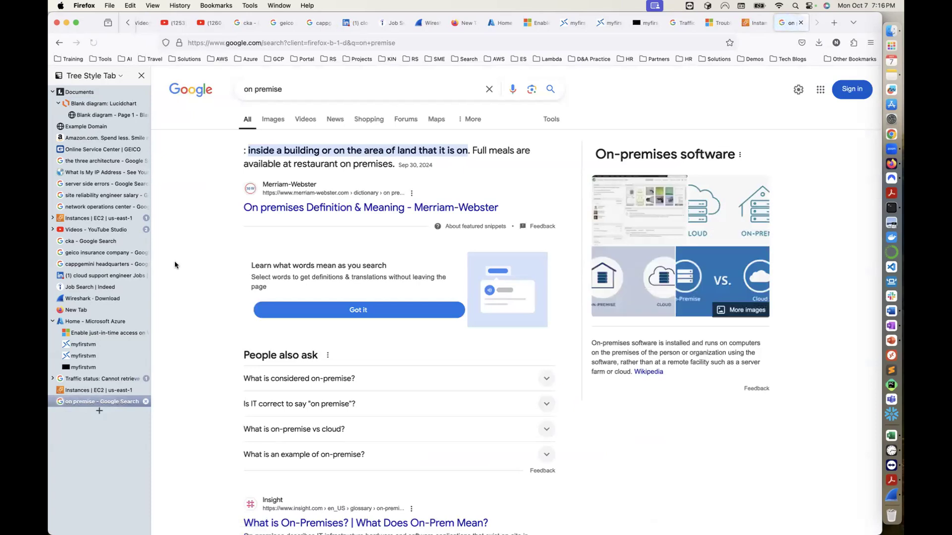
pyautogui.click(274, 119)
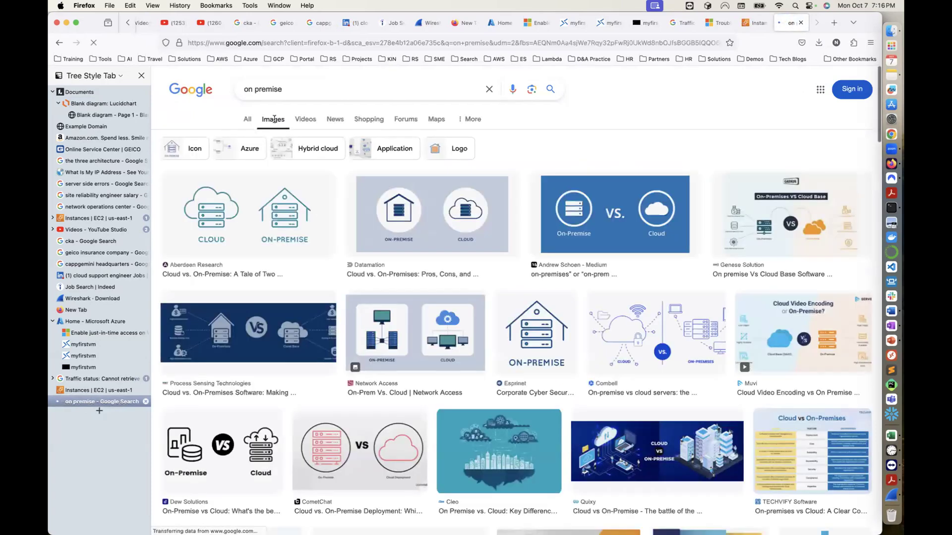
# - Refine the image search to "on premise location" and browse the pictures
pyautogui.click(347, 90)
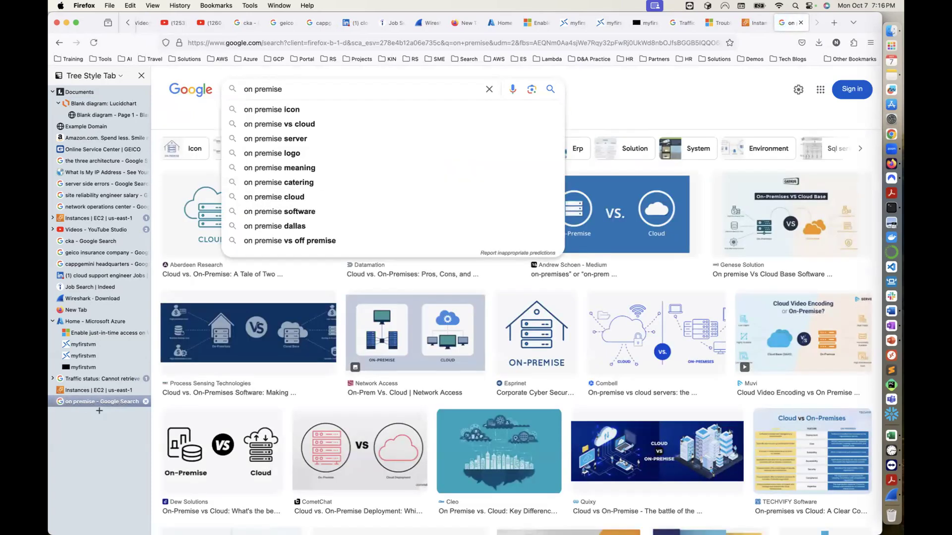
pyautogui.write('location')
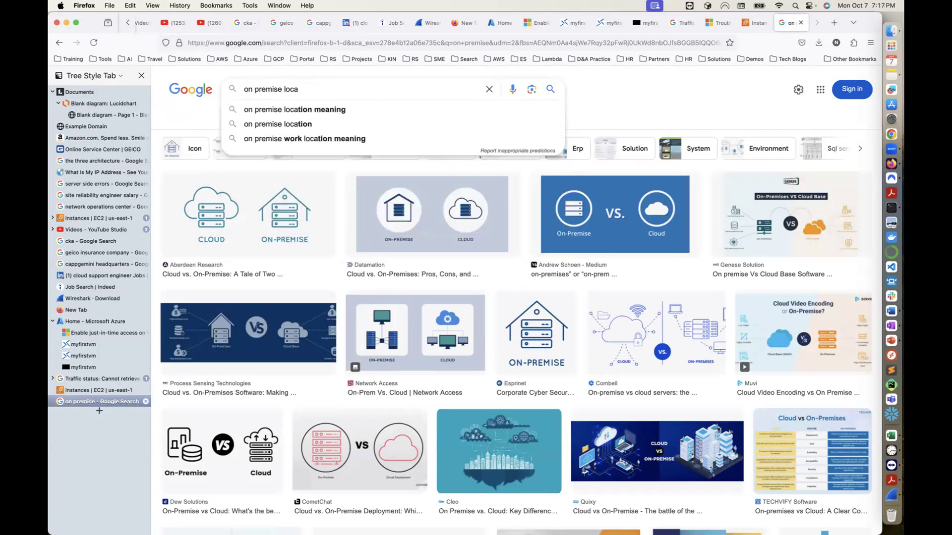
pyautogui.press('Return')
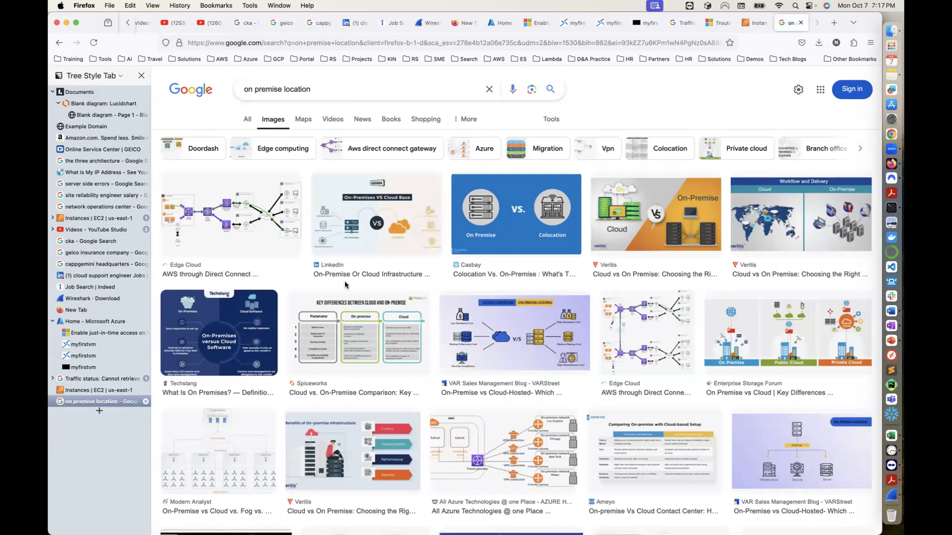
pyautogui.scroll(-6, 345, 284)
pyautogui.scroll(-5, 345, 285)
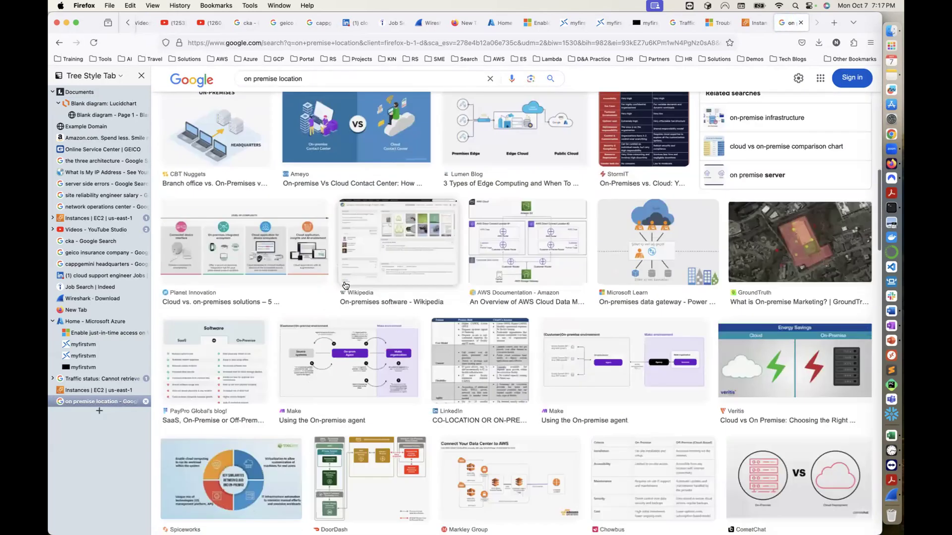
pyautogui.scroll(-8, 345, 285)
pyautogui.scroll(14, 345, 285)
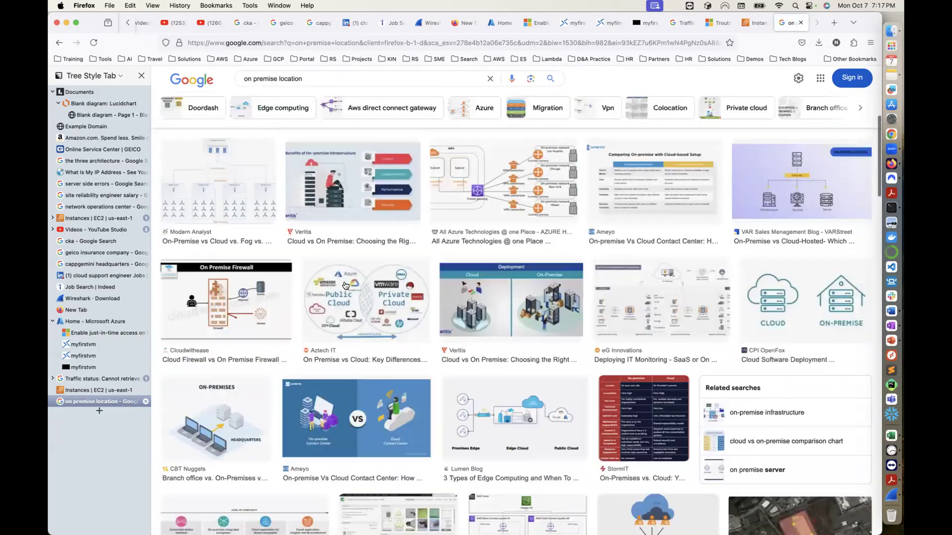
pyautogui.scroll(6, 345, 285)
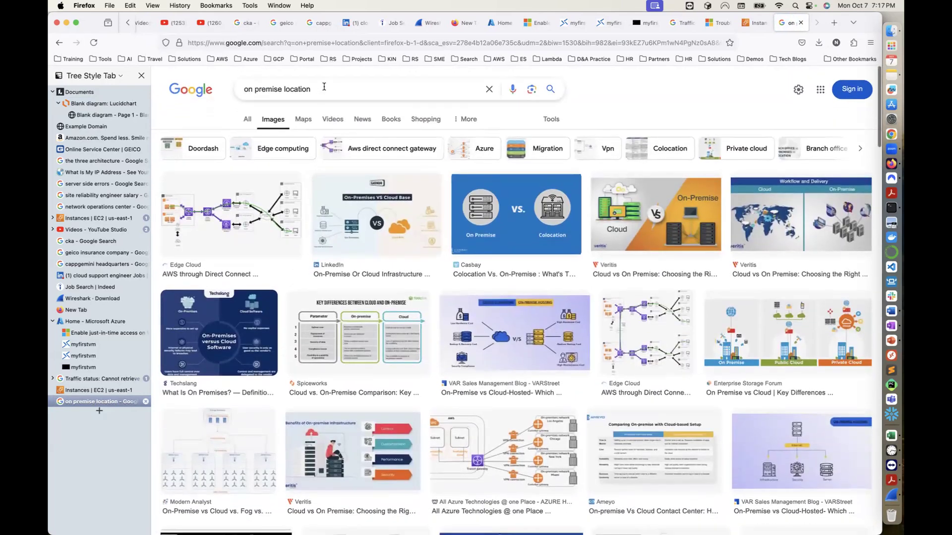
# - Change the image search to "on premise colocation"
pyautogui.click(323, 89)
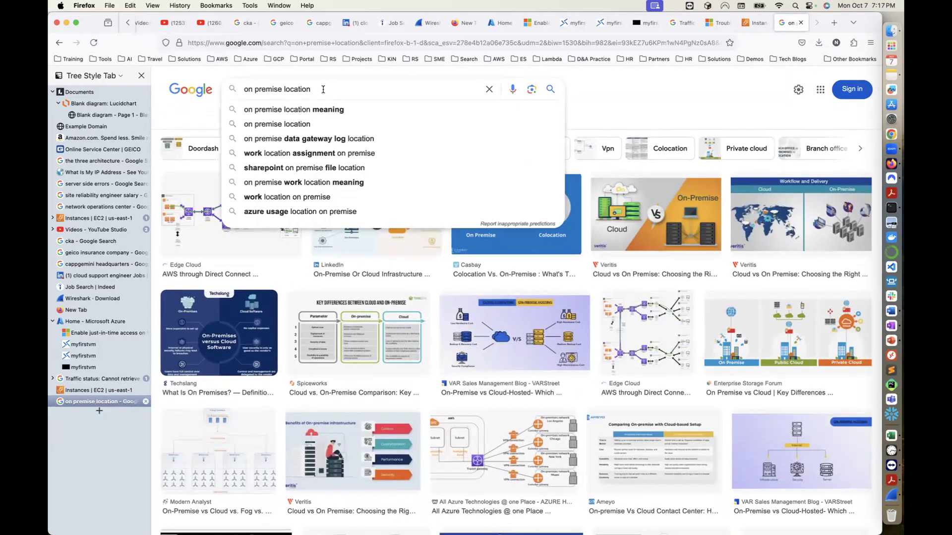
pyautogui.press('BackSpace')
pyautogui.press('BackSpace')
pyautogui.press('BackSpace')
pyautogui.press('BackSpace')
pyautogui.press('BackSpace')
pyautogui.press('BackSpace')
pyautogui.press('BackSpace')
pyautogui.press('BackSpace')
pyautogui.write('co')
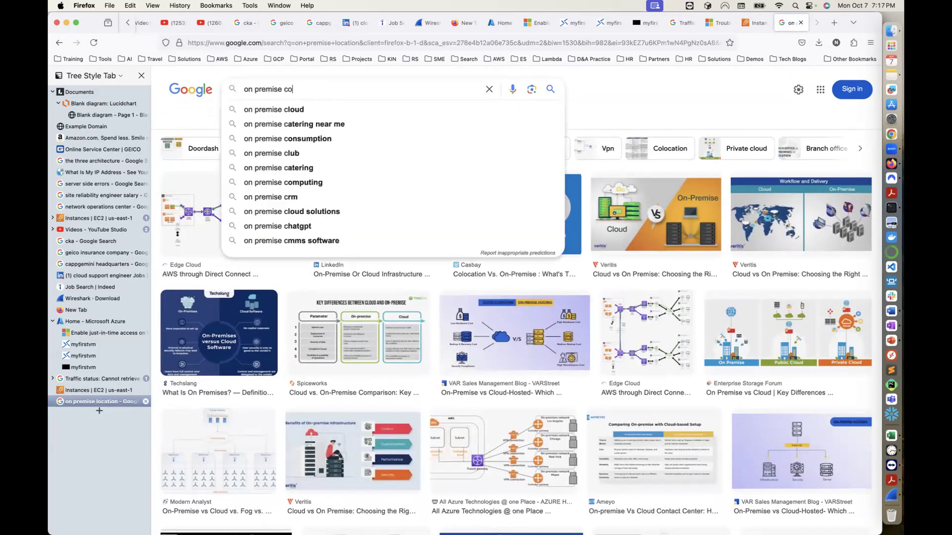
pyautogui.write('location')
pyautogui.press('Return')
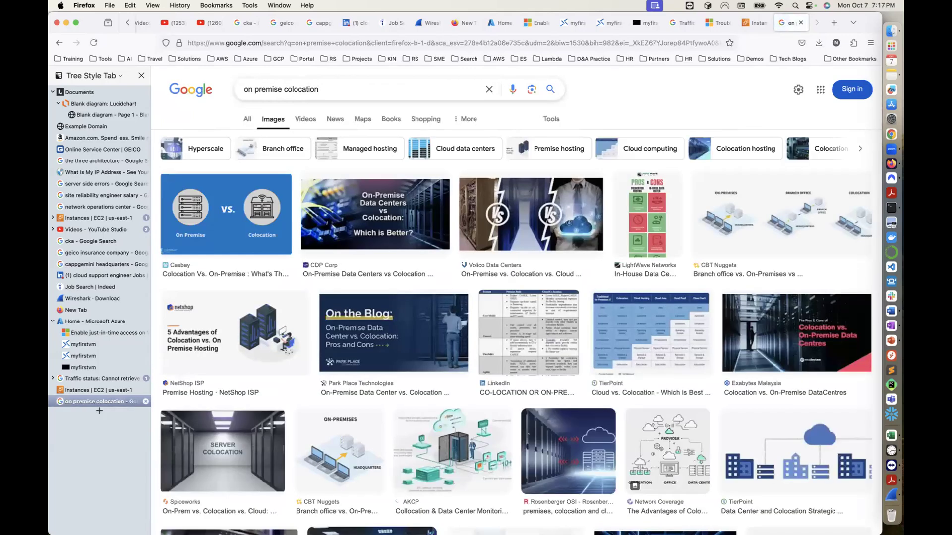
# - Copy the "Colocation vs. On-Premise Data Centres" image onto the new Lucidchart page, enlarge it and move it up
pyautogui.rightClick(805, 327)
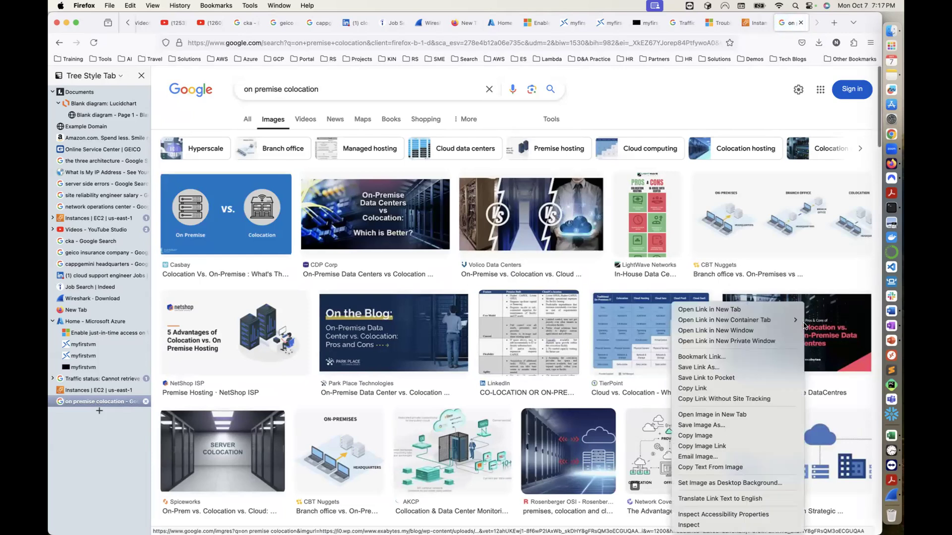
pyautogui.click(718, 436)
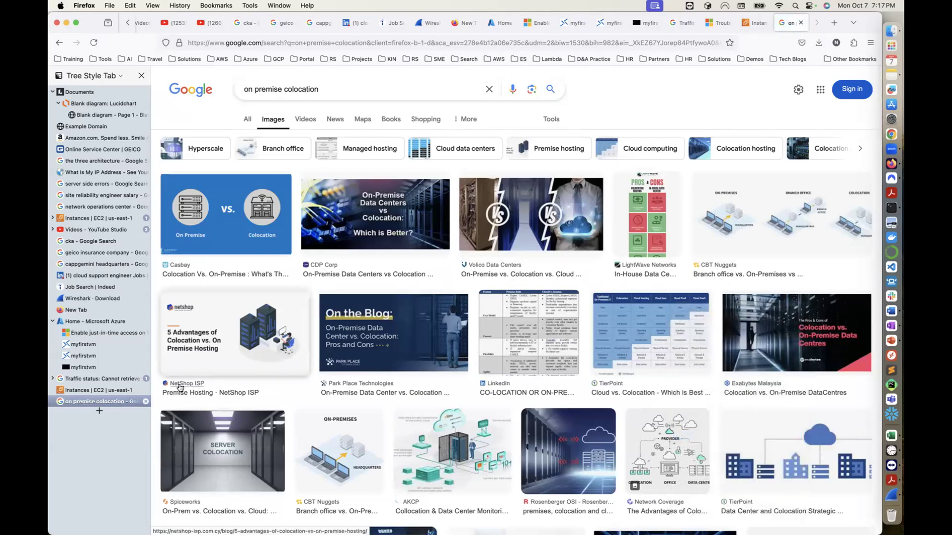
pyautogui.click(104, 104)
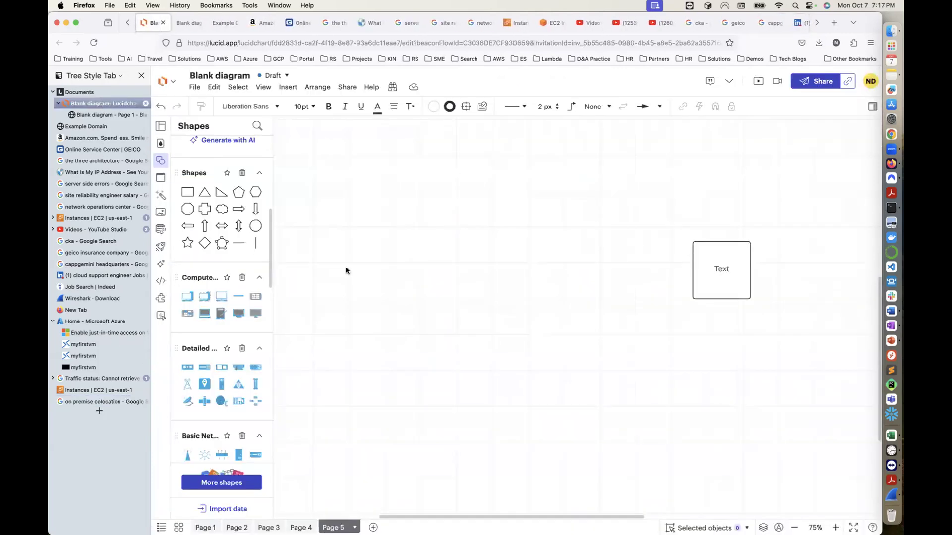
pyautogui.press('super+v')
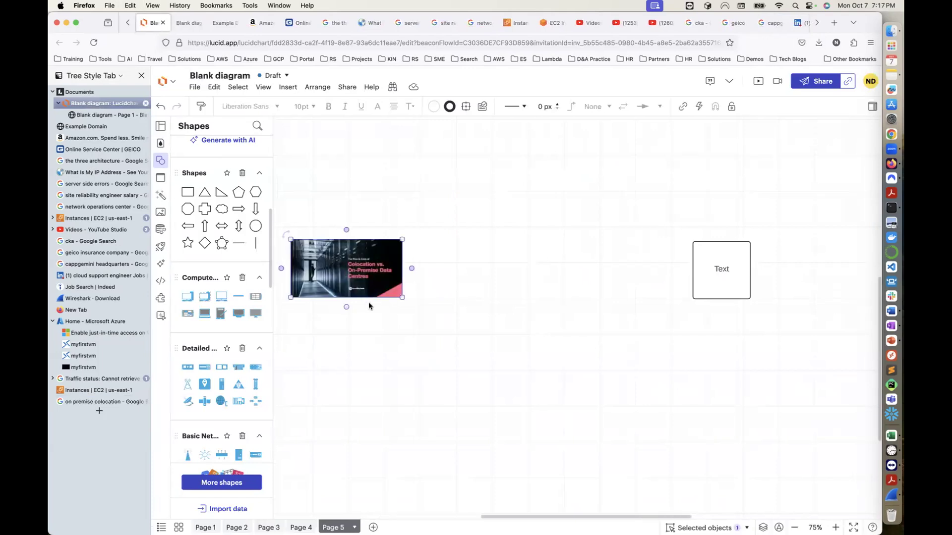
pyautogui.moveTo(402, 297); pyautogui.dragTo(481, 382)
pyautogui.moveTo(396, 348); pyautogui.dragTo(396, 279)
# - Add a caption below the image reading "On Premise is a physical location where offices and servers are kept and run daily"
pyautogui.click(340, 331)
pyautogui.doubleClick(341, 330)
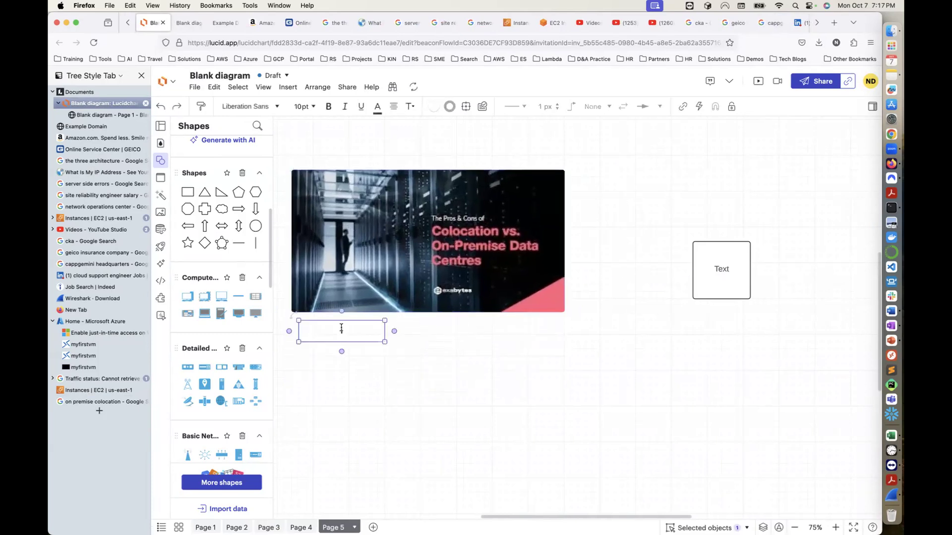
pyautogui.write('On -')
pyautogui.press('BackSpace')
pyautogui.press('BackSpace')
pyautogui.write('Premise is a physical location')
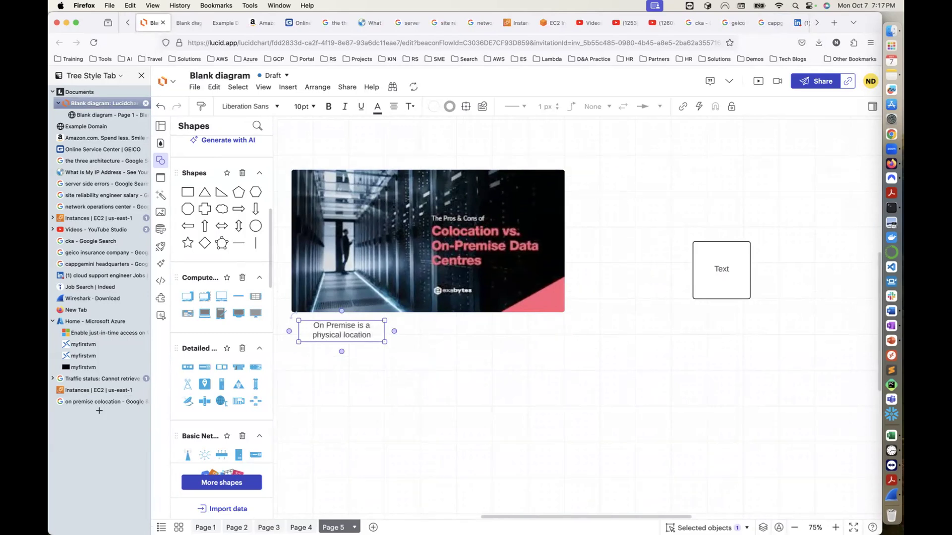
pyautogui.write(' where offi')
pyautogui.write('ces and server')
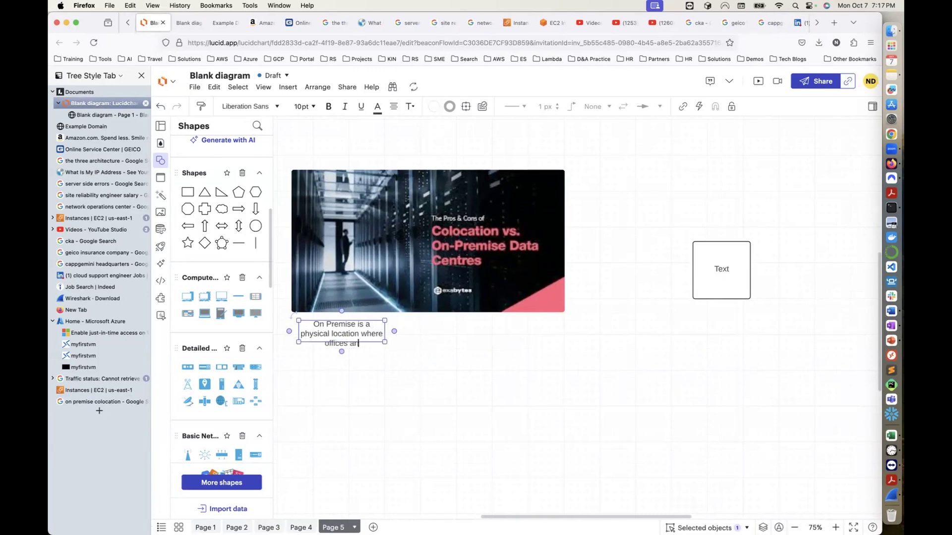
pyautogui.write('s are kept and run')
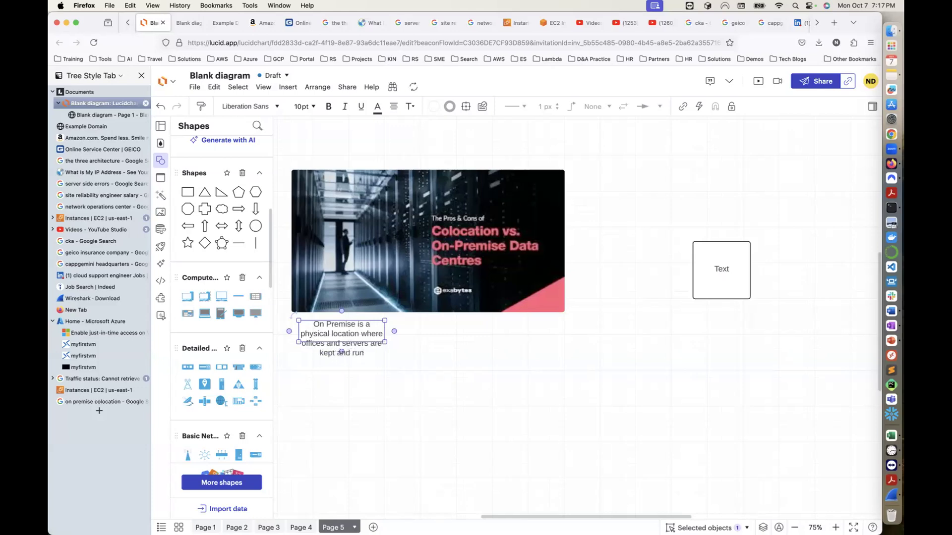
pyautogui.write(' daily')
pyautogui.click(397, 370)
# - Widen the caption's text box so the sentence fits on one line and center it beneath the image
pyautogui.click(364, 339)
pyautogui.moveTo(385, 342); pyautogui.dragTo(628, 342)
pyautogui.moveTo(569, 331); pyautogui.dragTo(545, 335)
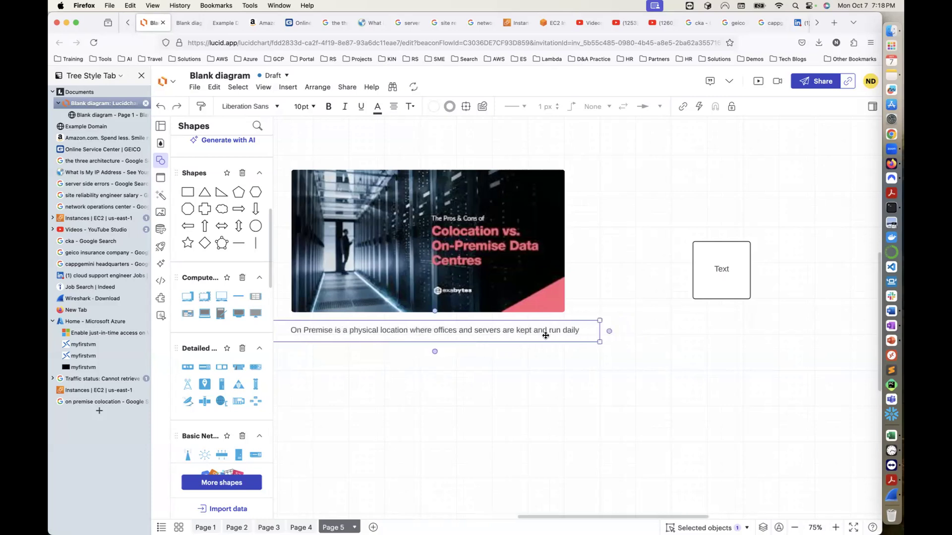
# - Search Google for "Toyota plano" in a new browser tab and show the image results
pyautogui.click(99, 412)
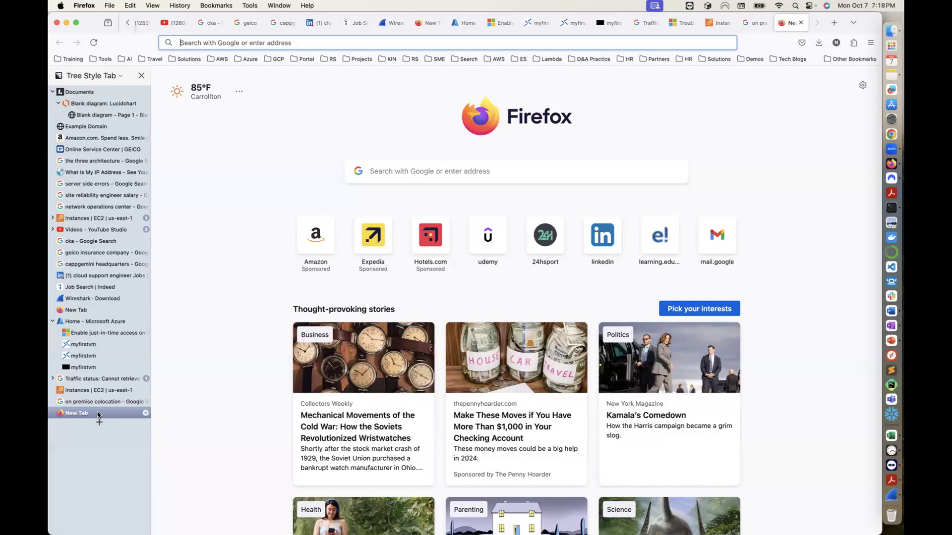
pyautogui.write('Tota')
pyautogui.press('BackSpace')
pyautogui.press('BackSpace')
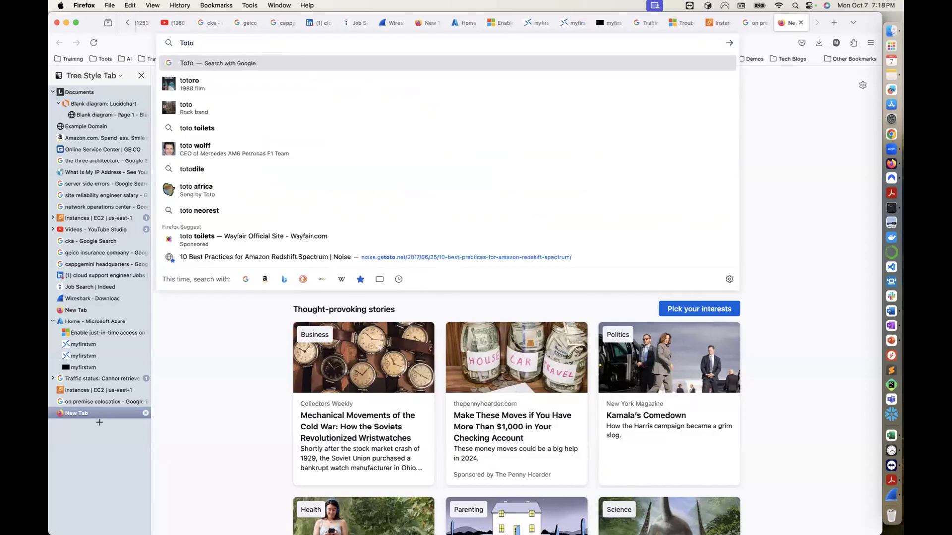
pyautogui.write('yota ')
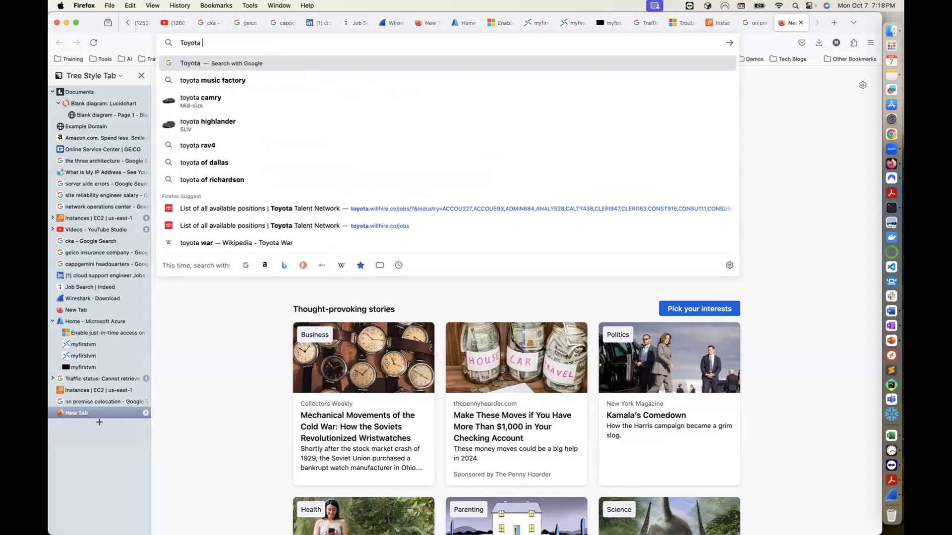
pyautogui.write('w')
pyautogui.press('BackSpace')
pyautogui.write('plano')
pyautogui.press('Return')
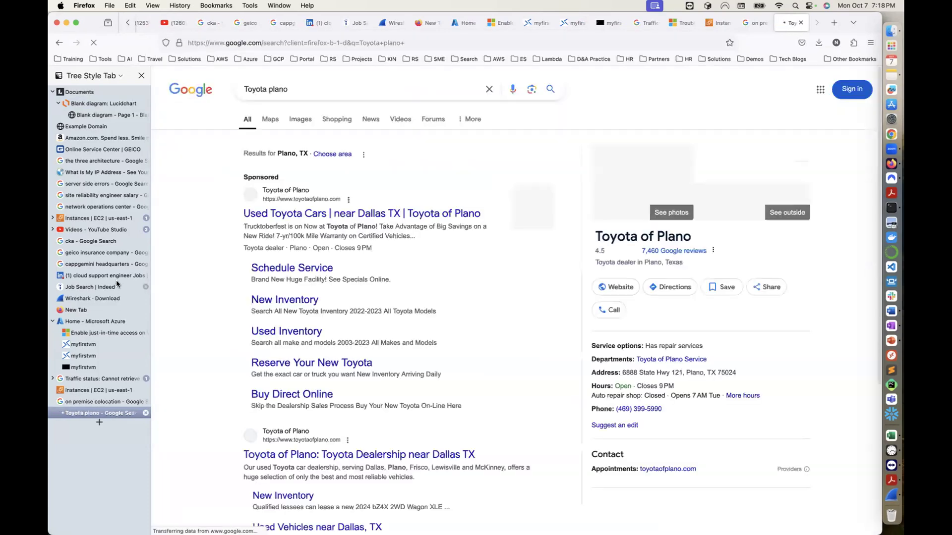
pyautogui.click(300, 120)
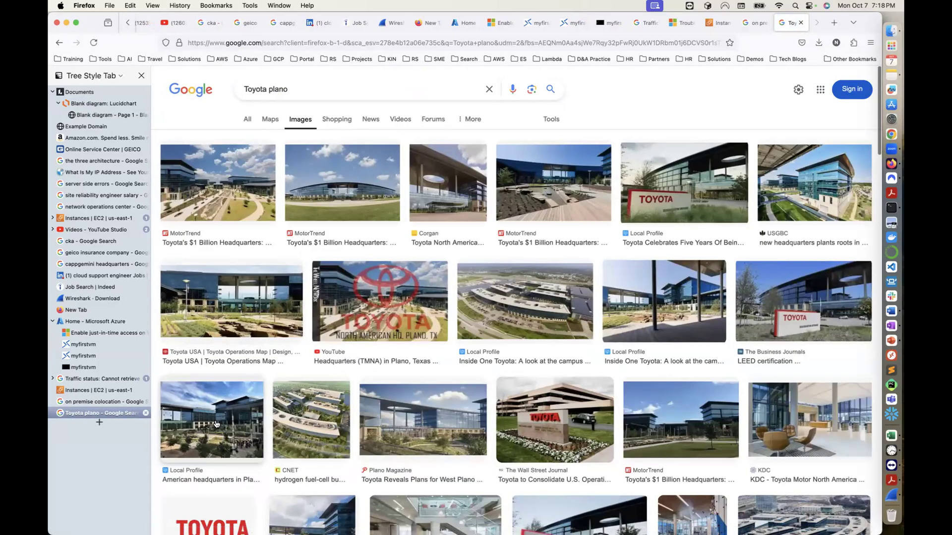
# - Preview the Dallas Morning News aerial photo captioned "Toyota moves to Plano" from the image results
pyautogui.scroll(-3, 216, 424)
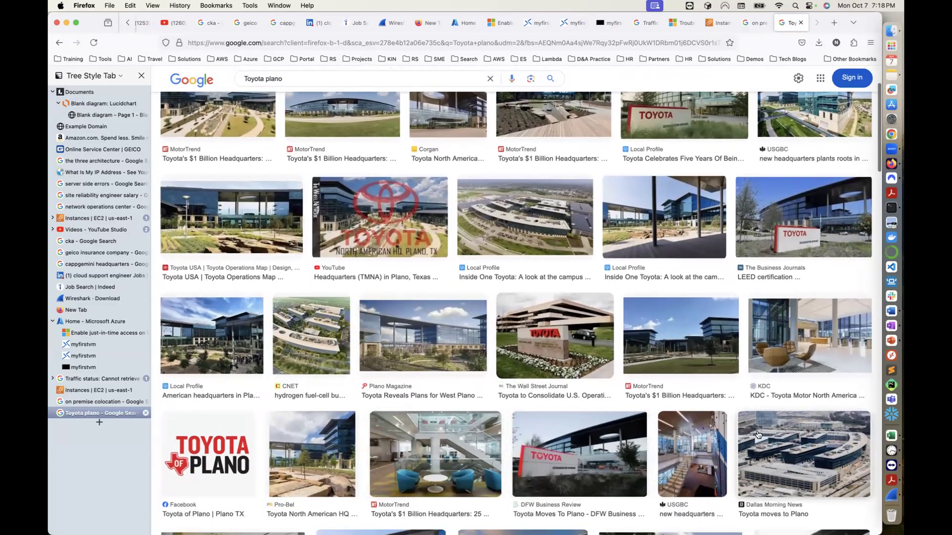
pyautogui.click(775, 444)
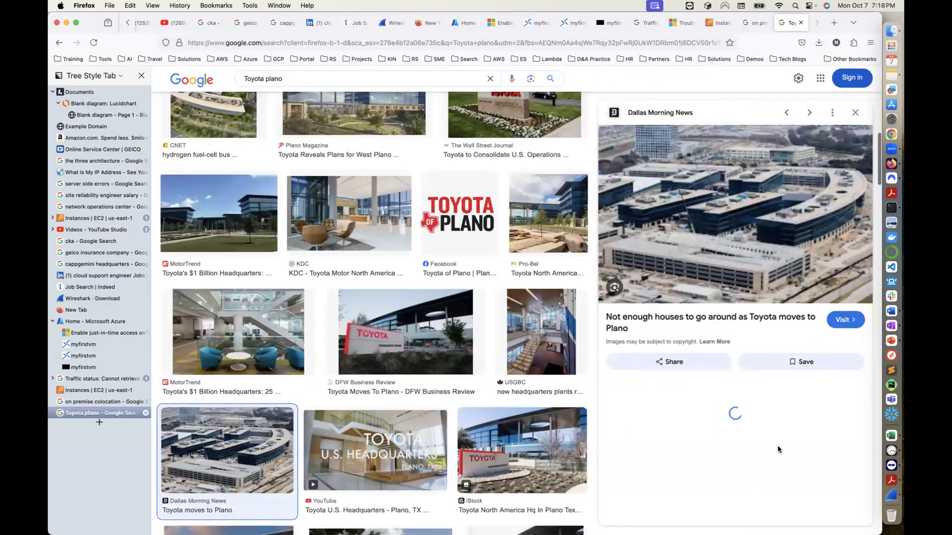
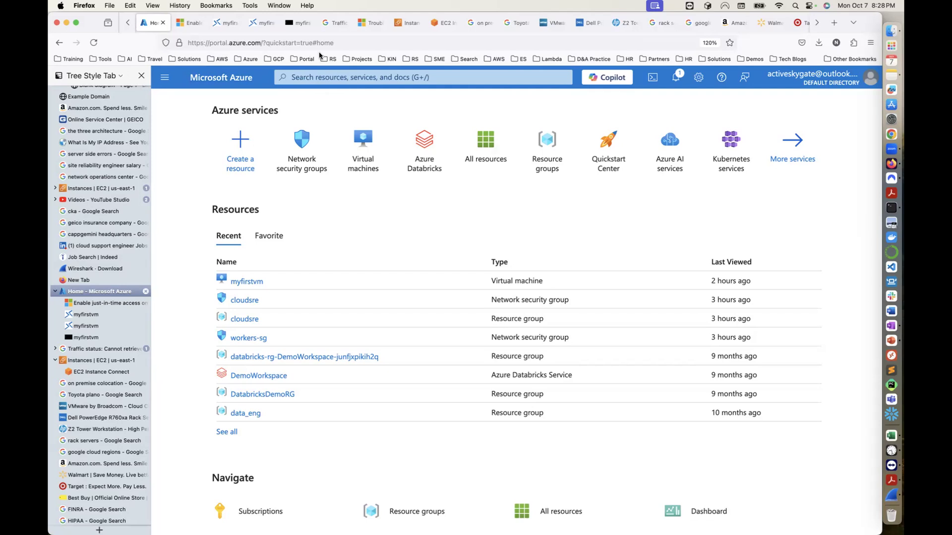
# - Load the bookmarked Azure Quickstart Center page and show the signed-in account's details
pyautogui.click(334, 43)
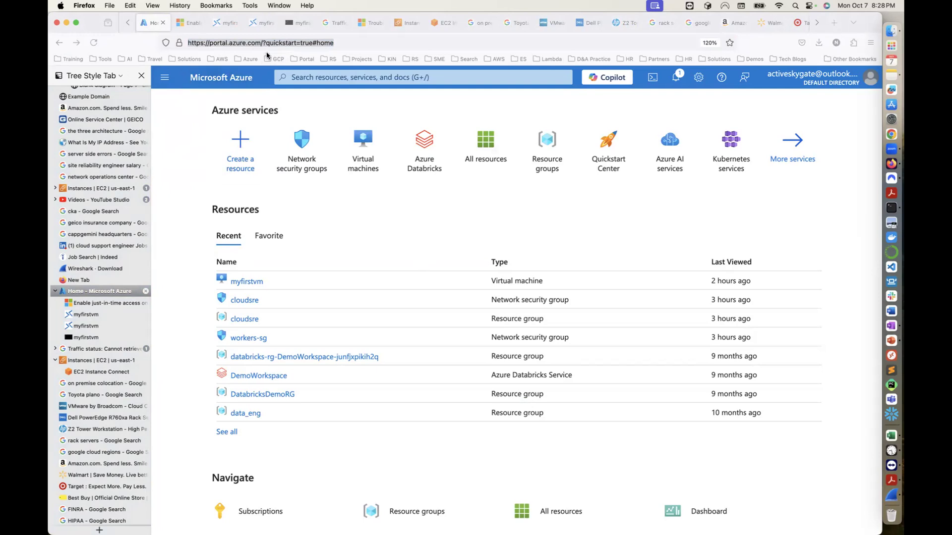
pyautogui.click(247, 59)
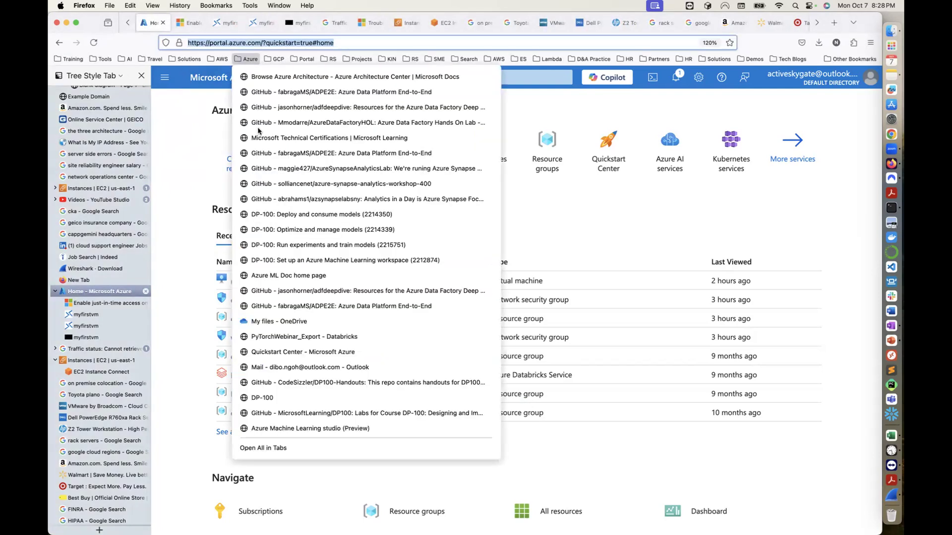
pyautogui.click(285, 353)
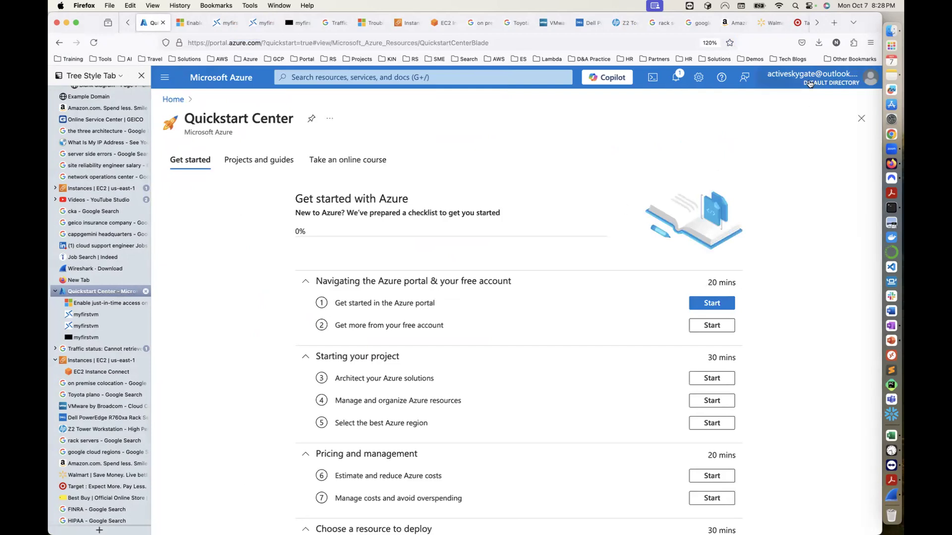
pyautogui.click(831, 88)
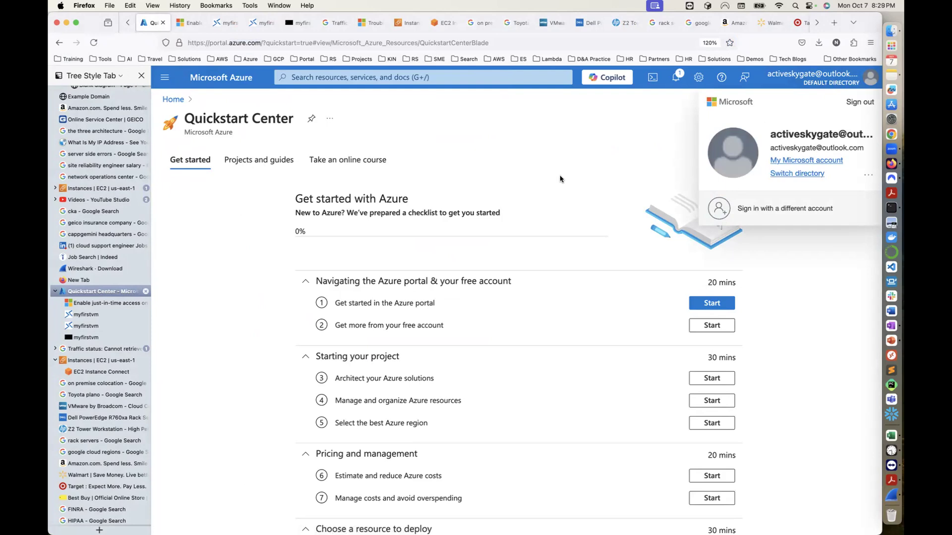
# - Return to the Azure portal home page and show the portal's list of favorite services
pyautogui.click(262, 138)
pyautogui.click(223, 80)
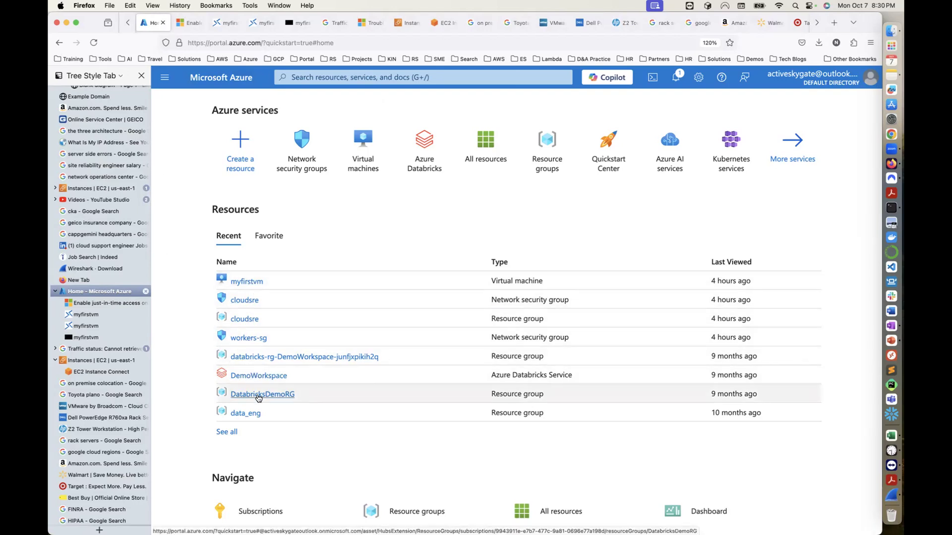
pyautogui.moveTo(258, 398)
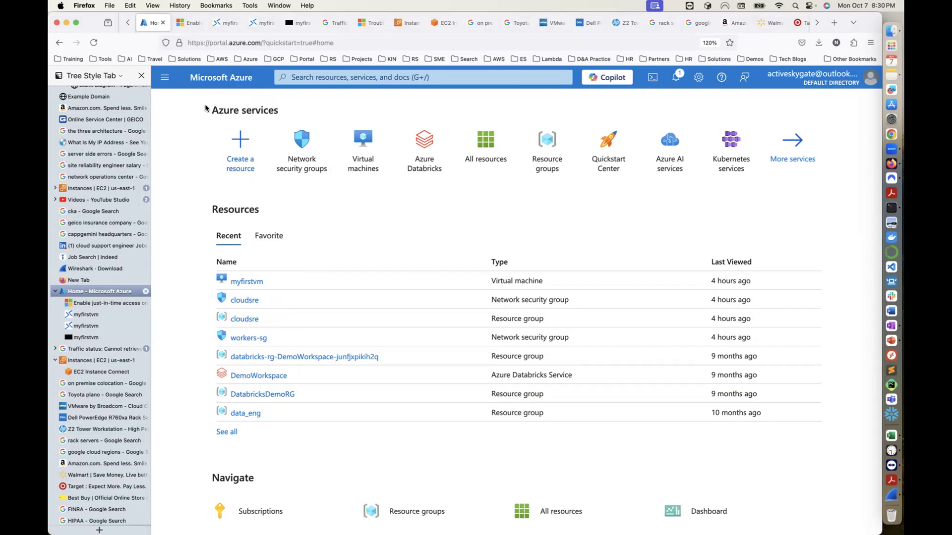
pyautogui.click(165, 77)
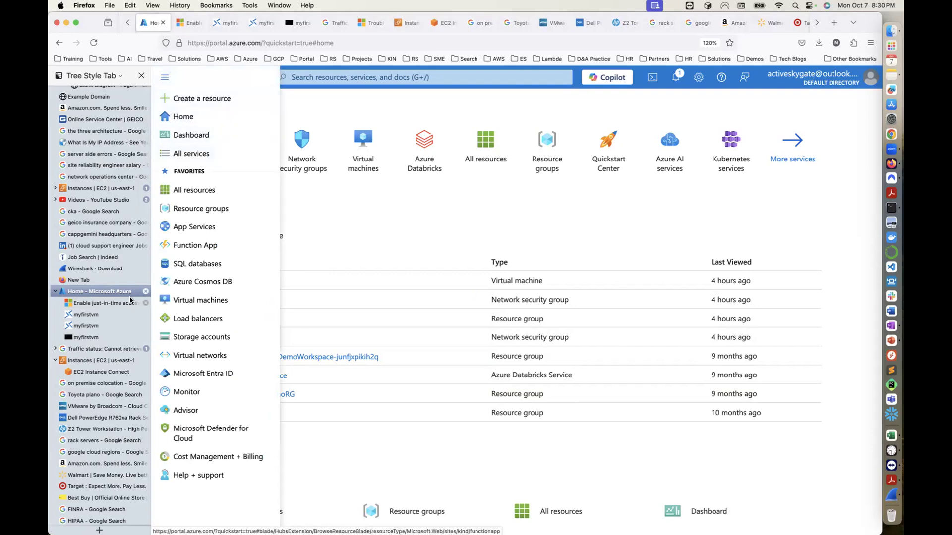
# - Switch to the AWS console, go to Console Home and expand its side navigation
pyautogui.click(95, 362)
pyautogui.click(167, 76)
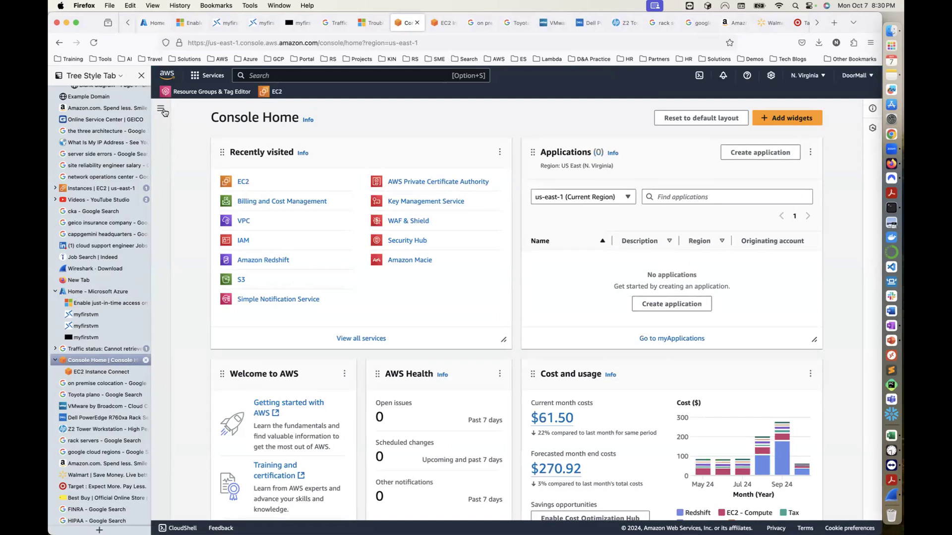
pyautogui.click(162, 111)
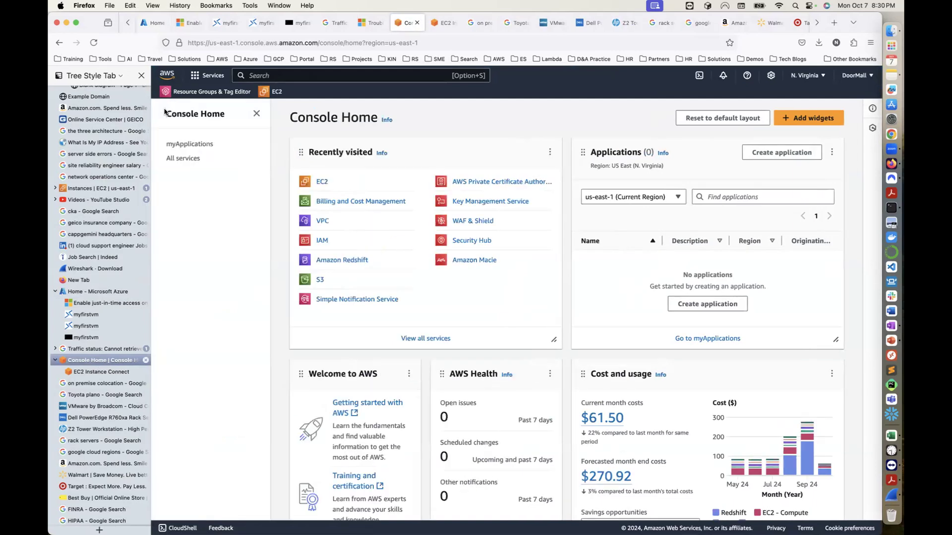
# - Browse the AWS service categories and look through the full list of Machine Learning services
pyautogui.click(198, 78)
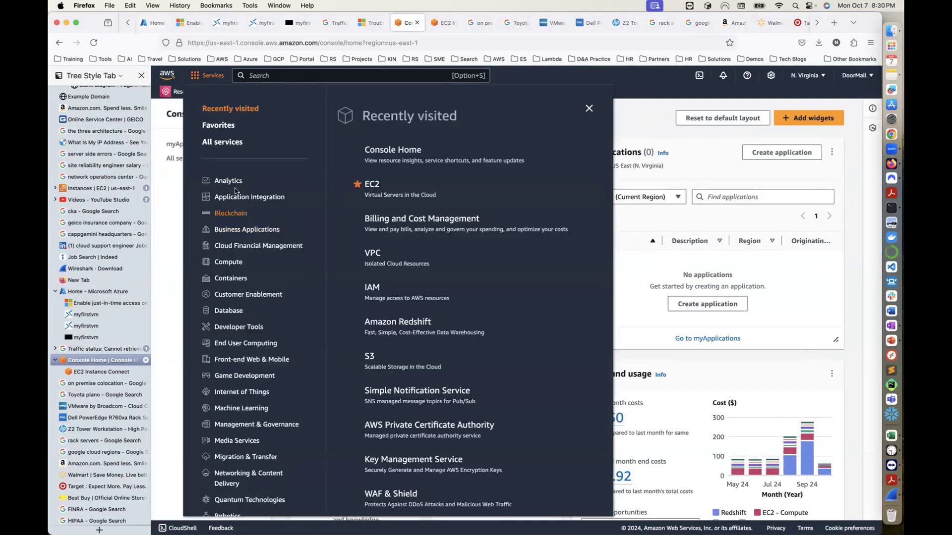
pyautogui.scroll(-3, 253, 277)
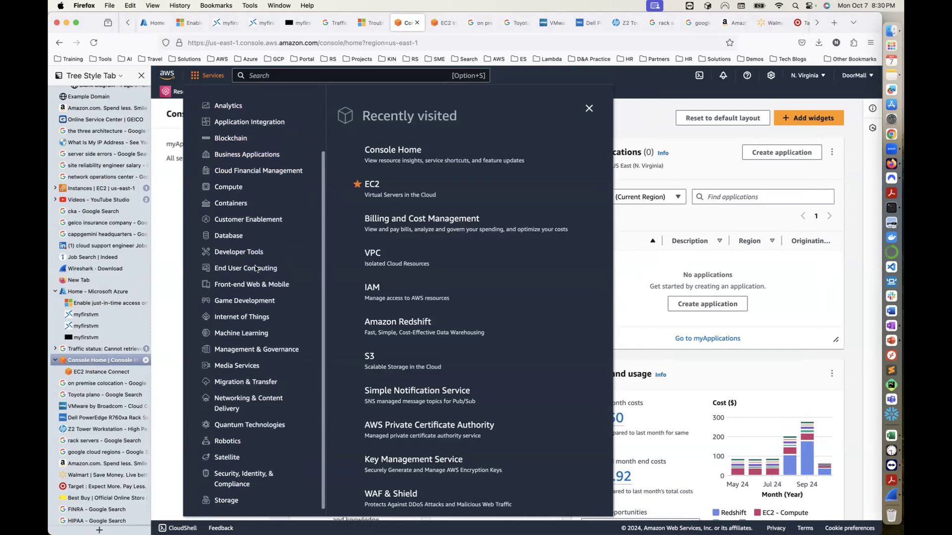
pyautogui.moveTo(273, 198)
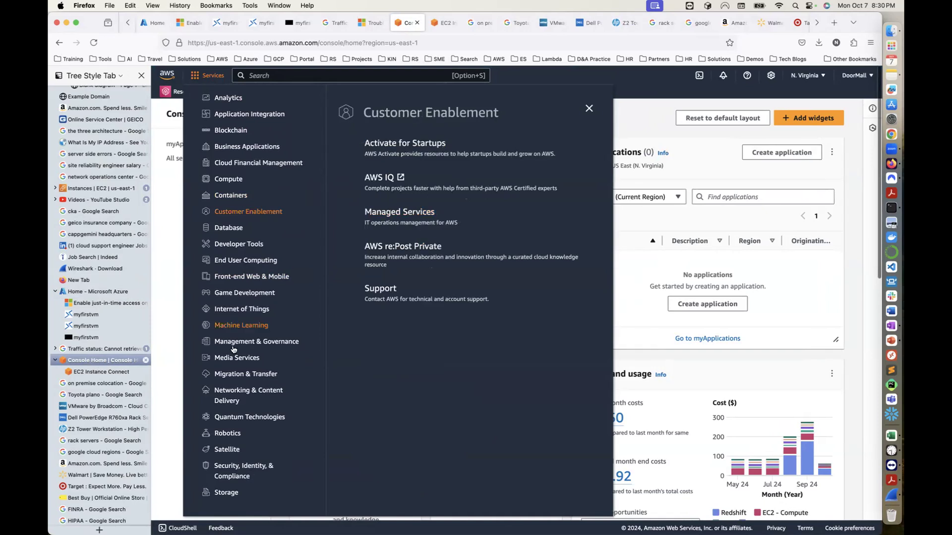
pyautogui.moveTo(242, 326)
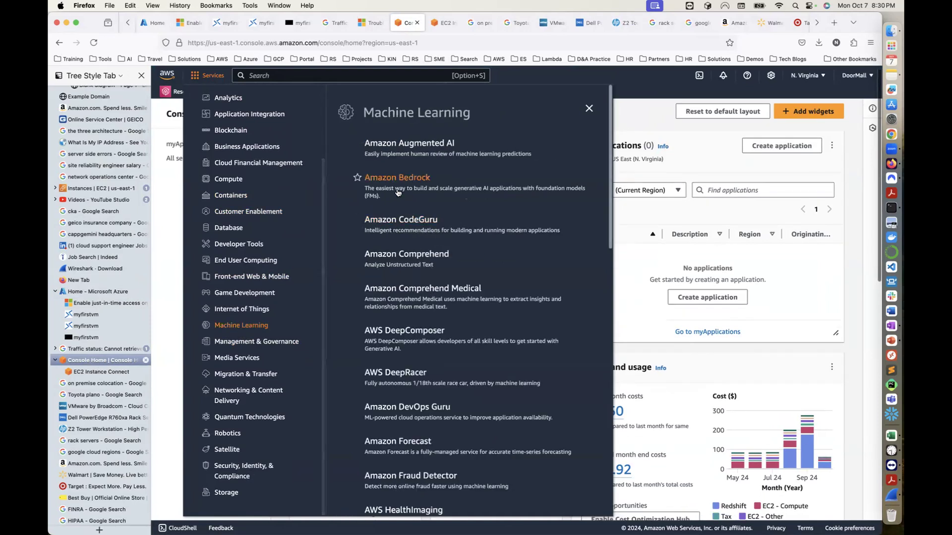
pyautogui.scroll(-15, 477, 322)
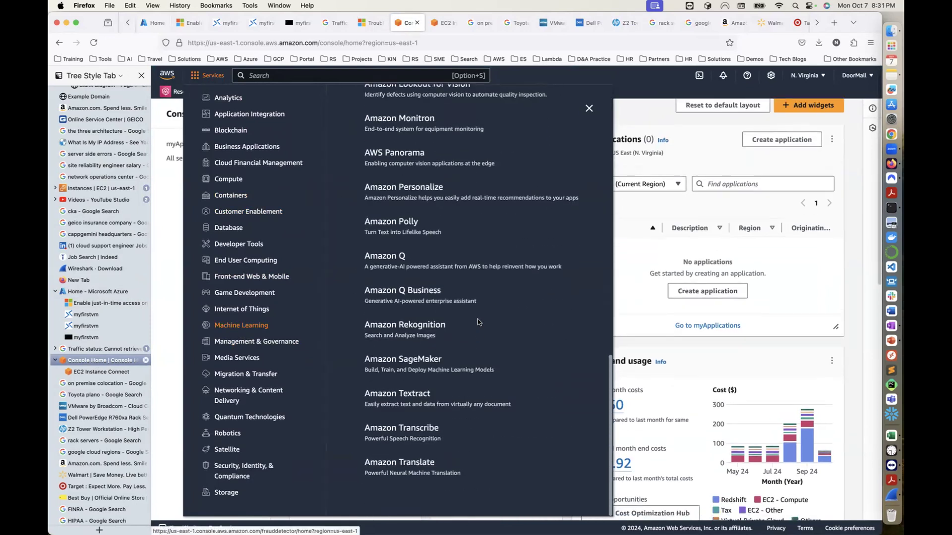
# - Switch back to the Azure portal, view the All resources list and return to the home page
pyautogui.click(94, 295)
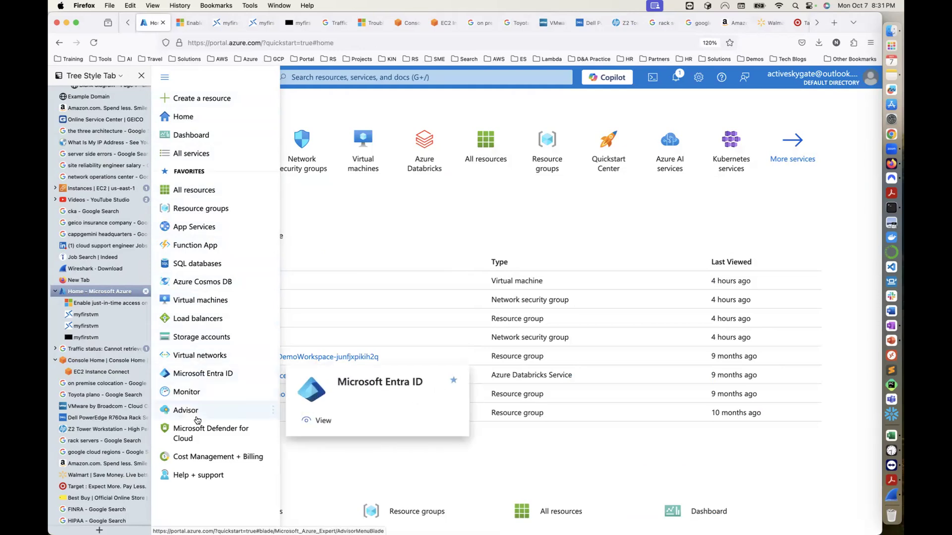
pyautogui.click(195, 190)
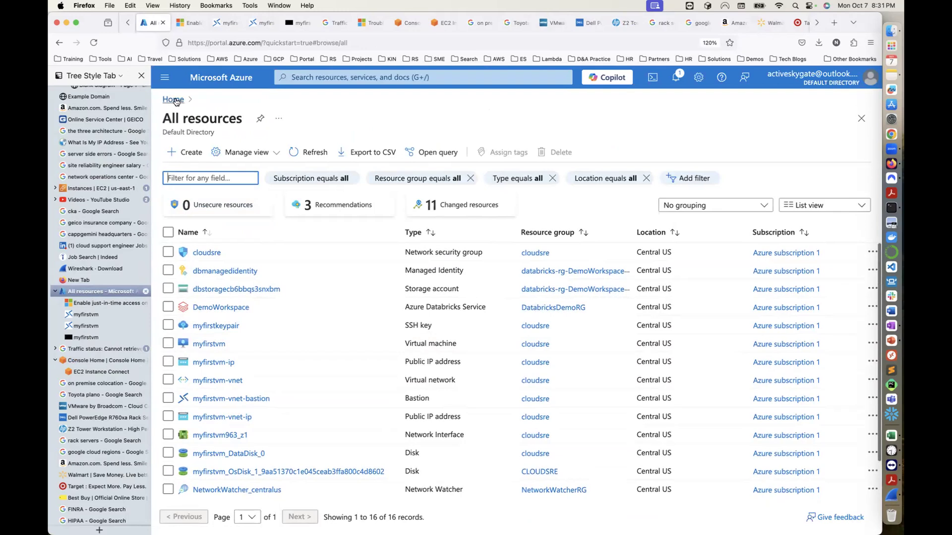
pyautogui.click(173, 100)
pyautogui.click(165, 79)
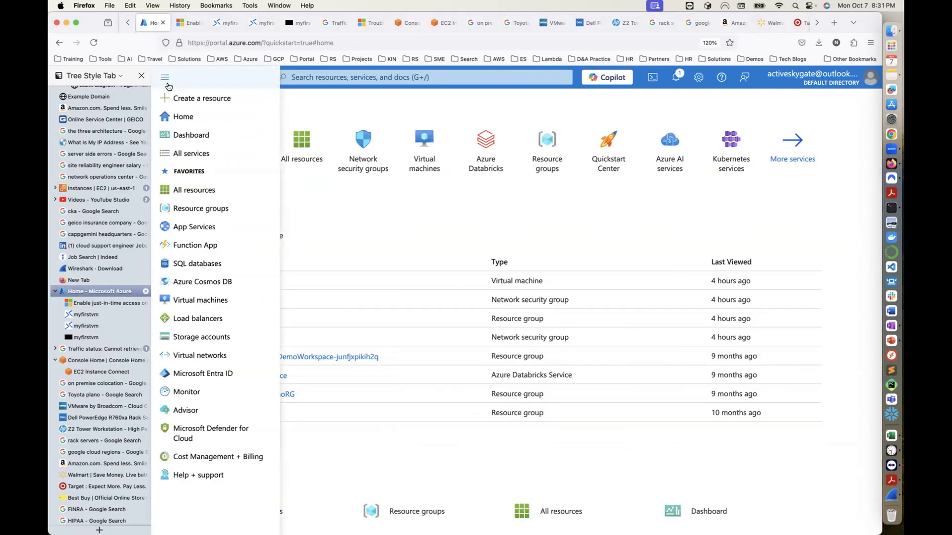
pyautogui.click(184, 121)
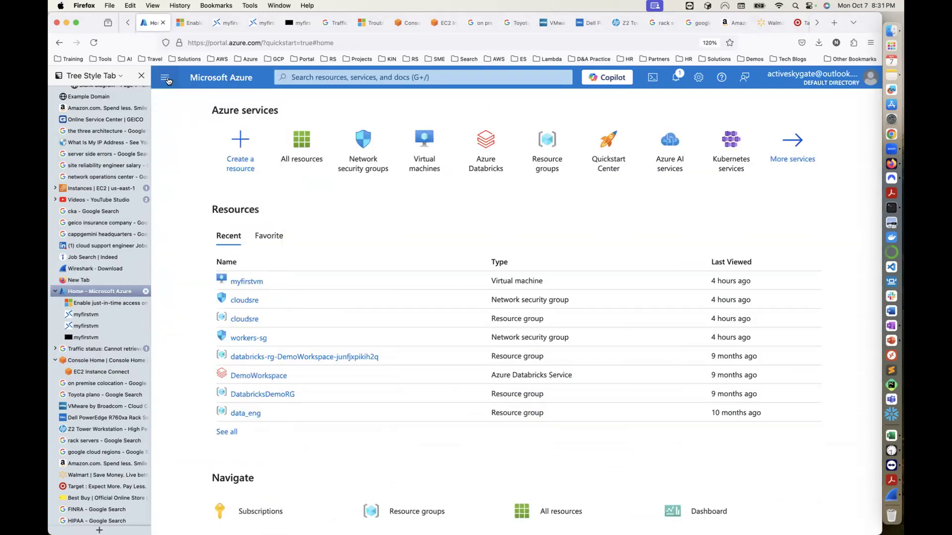
# - View the Azure portal dashboard, and show the Compute category within All services
pyautogui.click(167, 79)
pyautogui.click(191, 135)
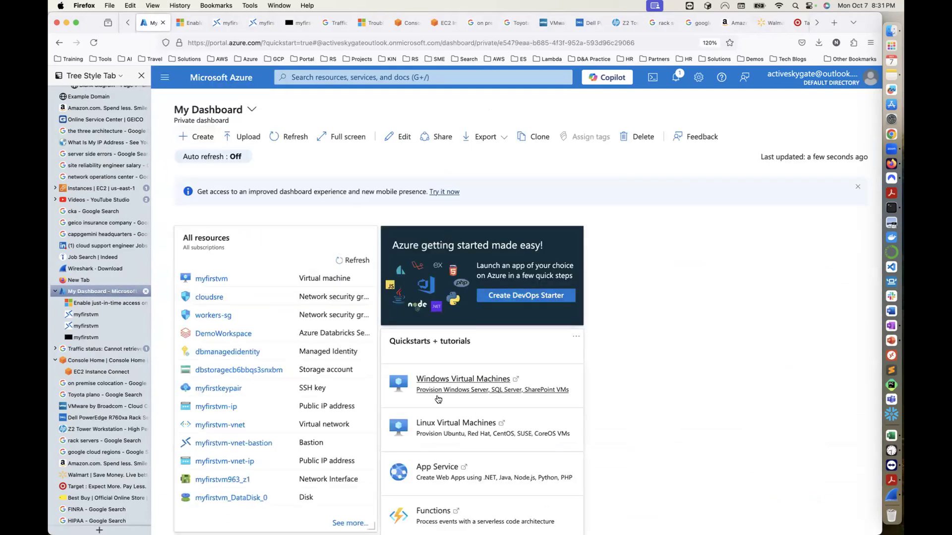
pyautogui.click(165, 77)
pyautogui.click(189, 154)
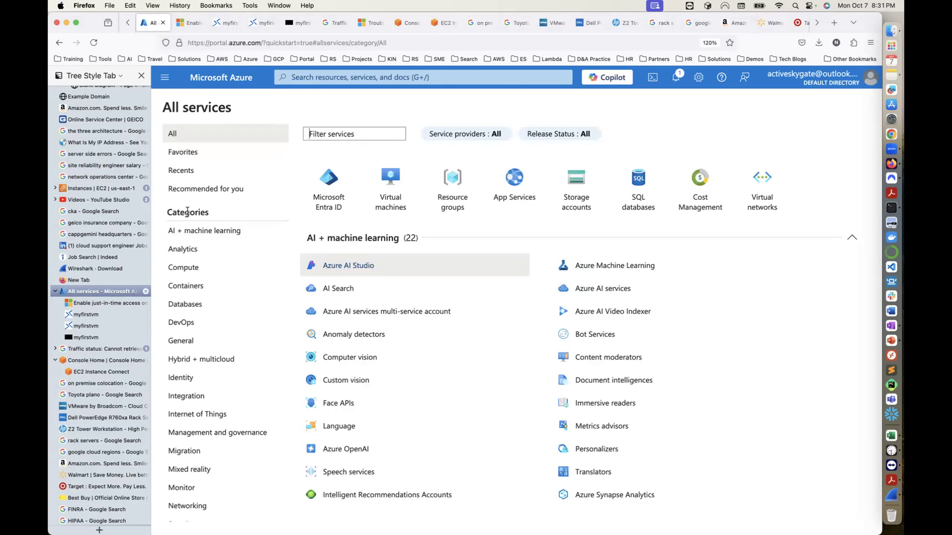
pyautogui.click(189, 268)
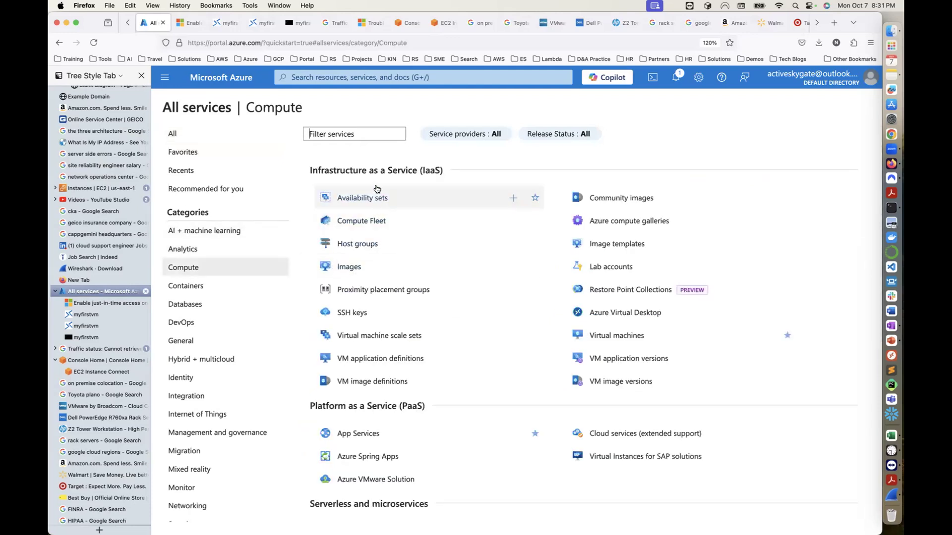
# - Highlight the Infrastructure as a Service and Platform as a Service headings and examine the serverless and microservices offerings
pyautogui.moveTo(308, 171); pyautogui.dragTo(453, 173)
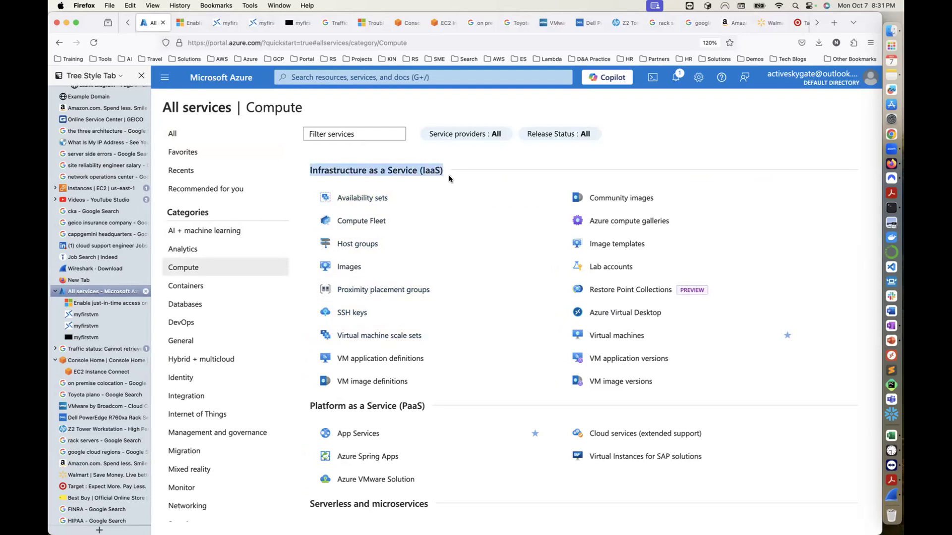
pyautogui.moveTo(302, 405); pyautogui.dragTo(442, 409)
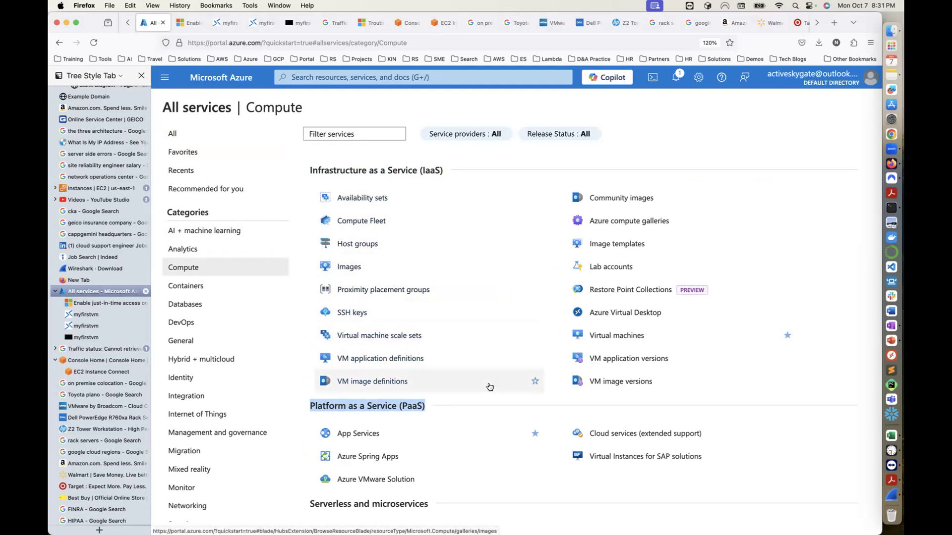
pyautogui.scroll(-2, 486, 384)
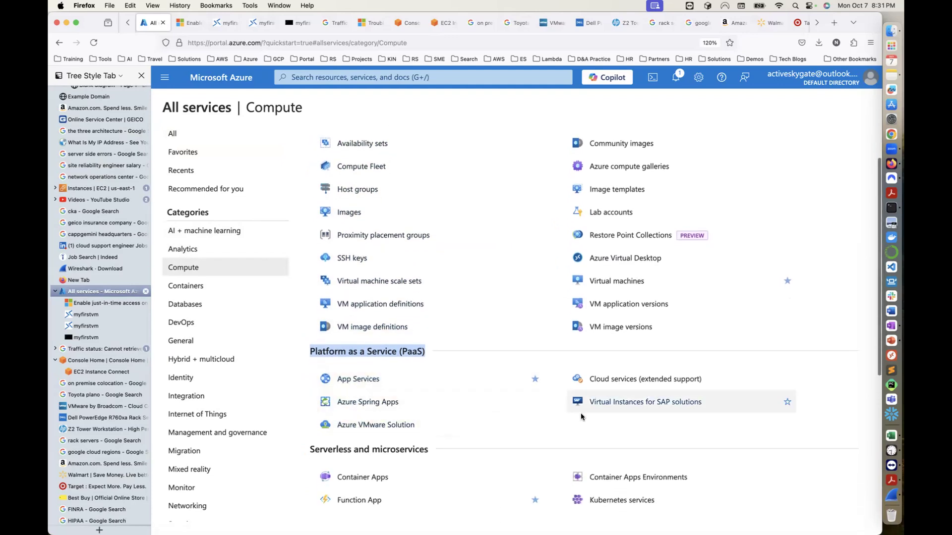
pyautogui.scroll(-3, 423, 430)
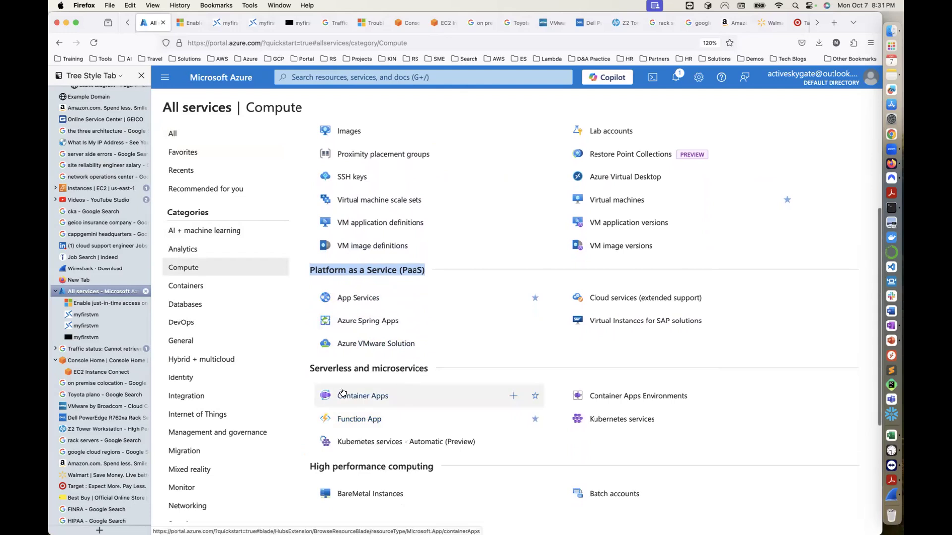
pyautogui.moveTo(419, 411)
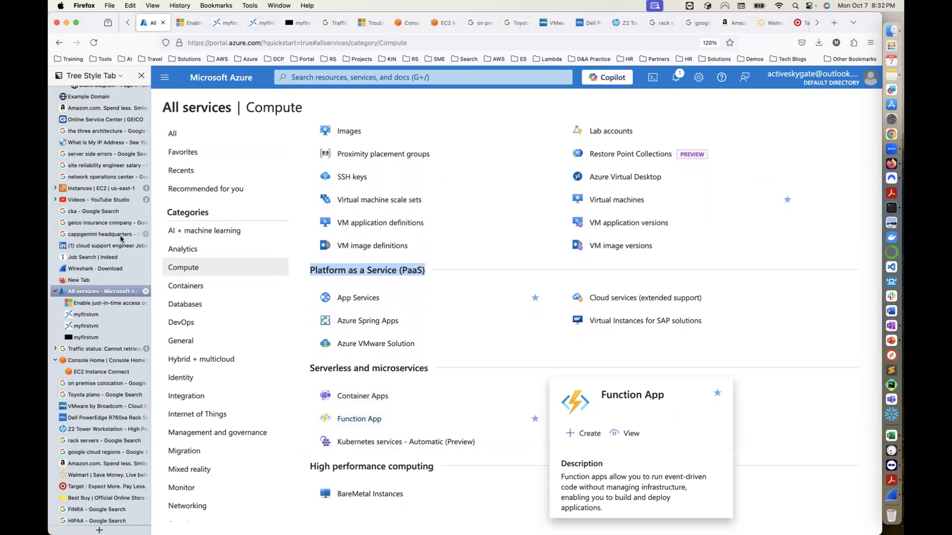
# - Switch to the Lucidchart diagram, look through Pages 6 and 5, and go to Page 4
pyautogui.scroll(2, 102, 116)
pyautogui.click(102, 106)
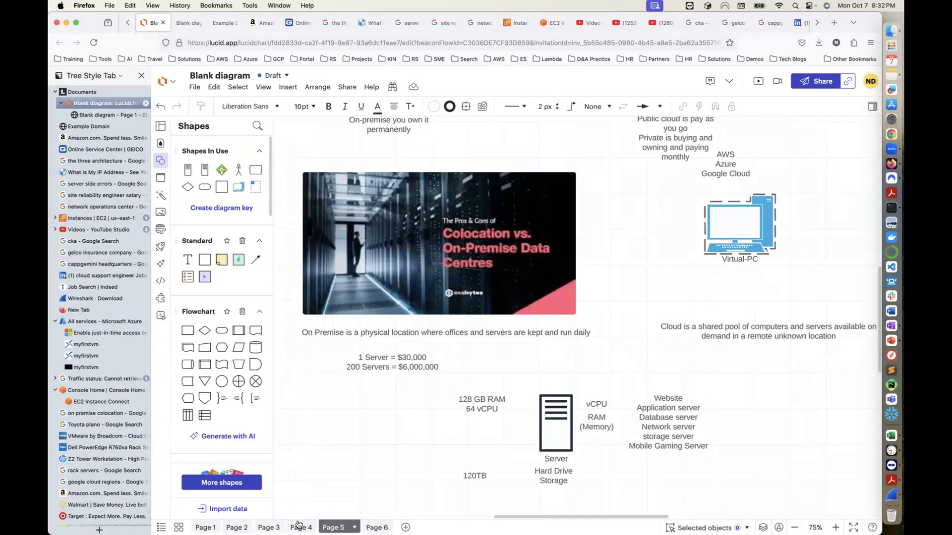
pyautogui.click(384, 527)
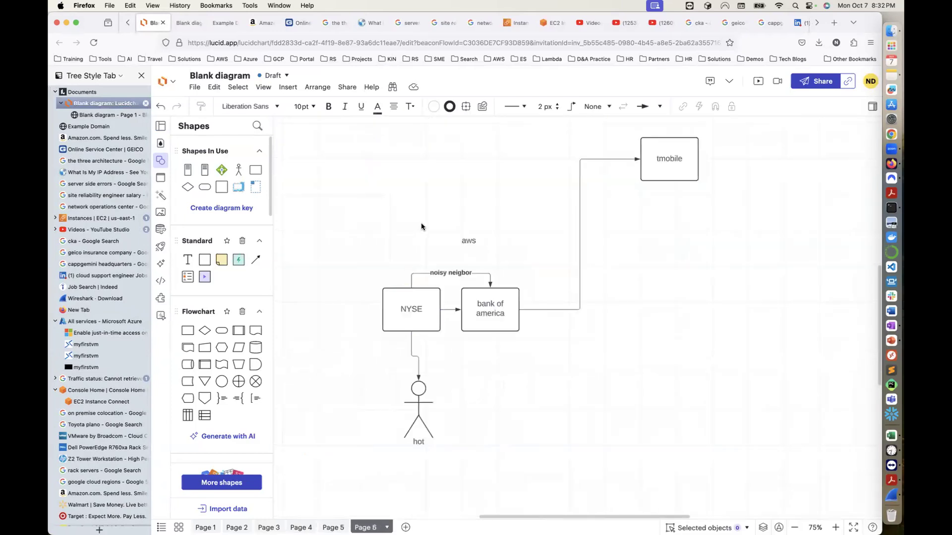
pyautogui.click(332, 527)
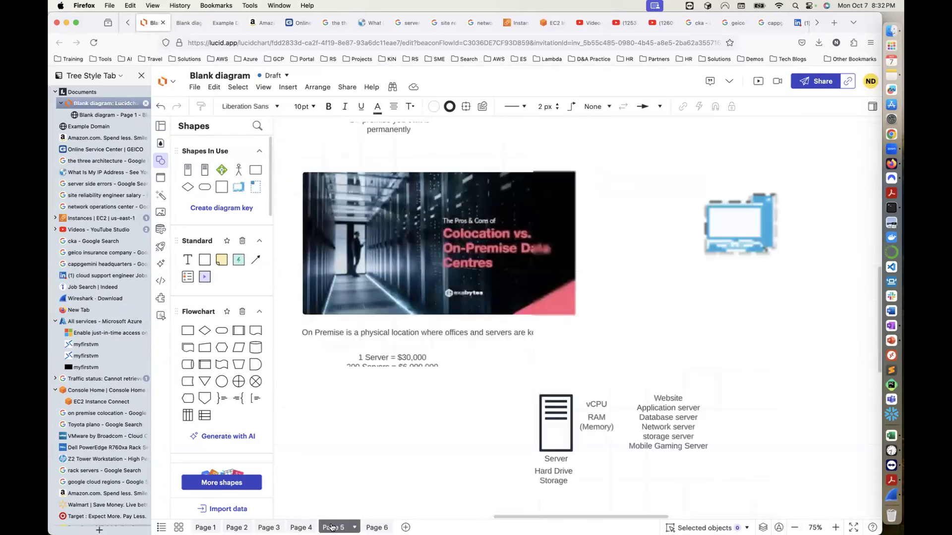
pyautogui.click(301, 527)
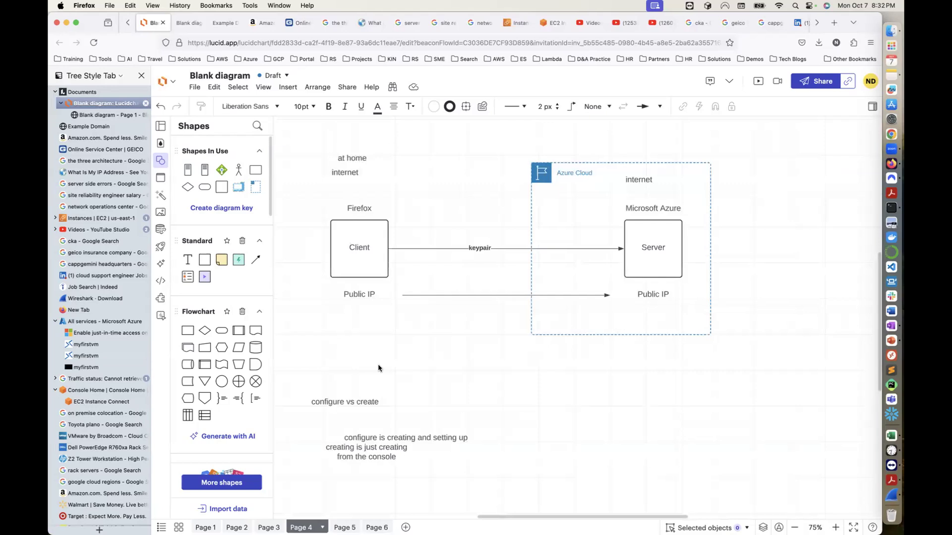
# - Move the "configure vs create" text down slightly and add a note above it reading "aws vs azure = azure is SOC 2 compliance"
pyautogui.moveTo(362, 398)
pyautogui.mouseDown()
pyautogui.moveTo(375, 427)
pyautogui.moveTo(368, 413)
pyautogui.mouseUp()
pyautogui.doubleClick(471, 375)
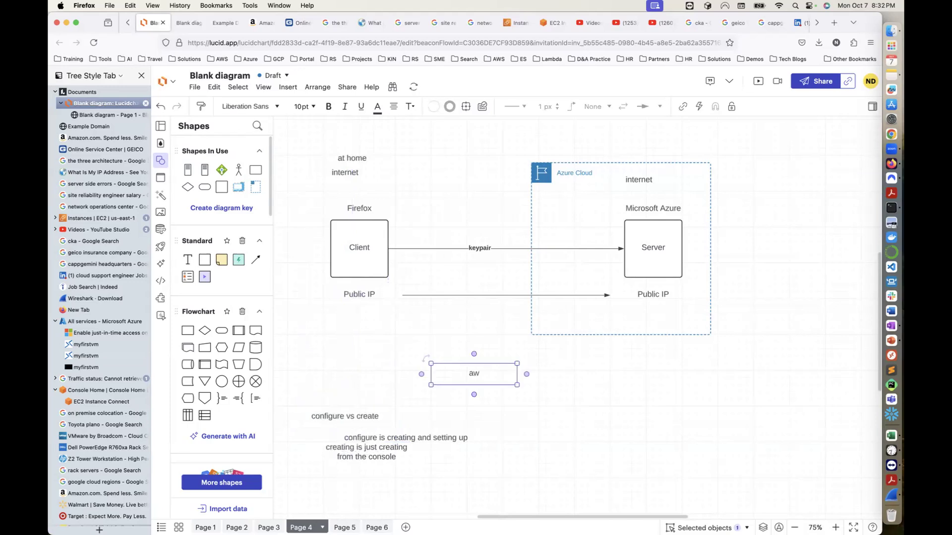
pyautogui.write('aws vs azure = azure is soC 2 compliance')
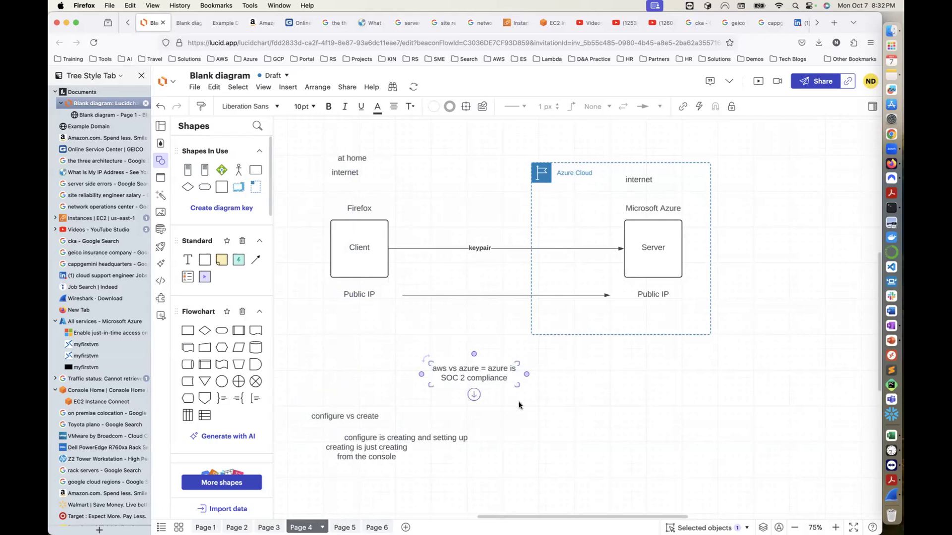
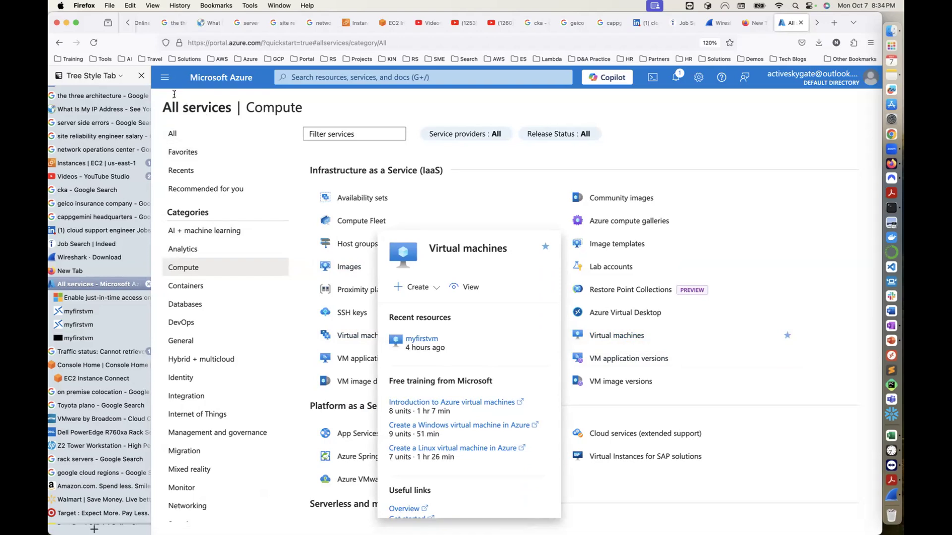
# - Return to the Azure portal home page and start creating a new virtual machine through Create a resource
pyautogui.click(165, 77)
pyautogui.click(183, 119)
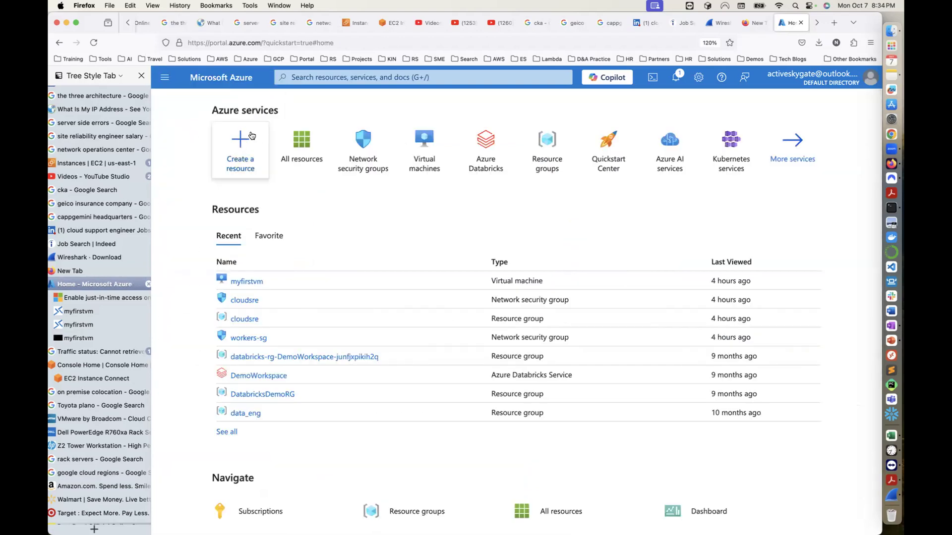
pyautogui.click(245, 161)
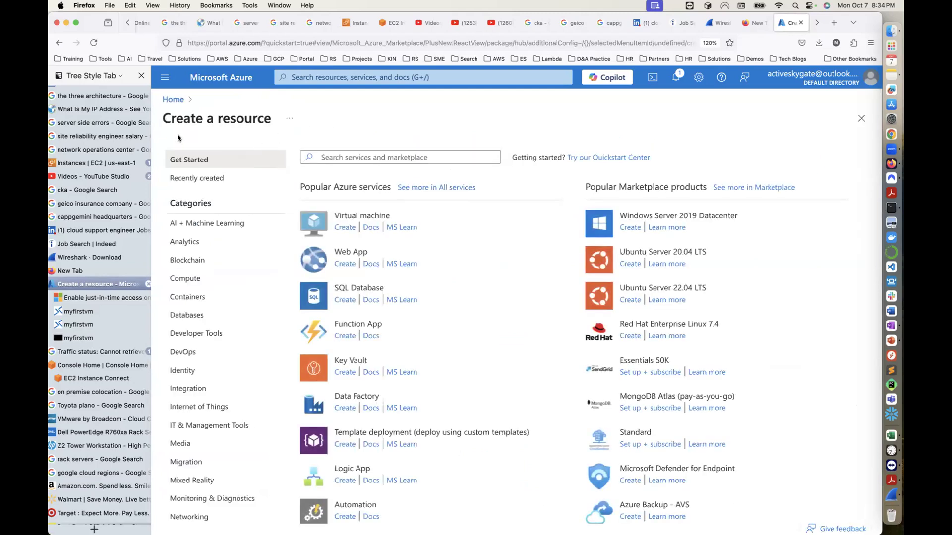
pyautogui.click(345, 228)
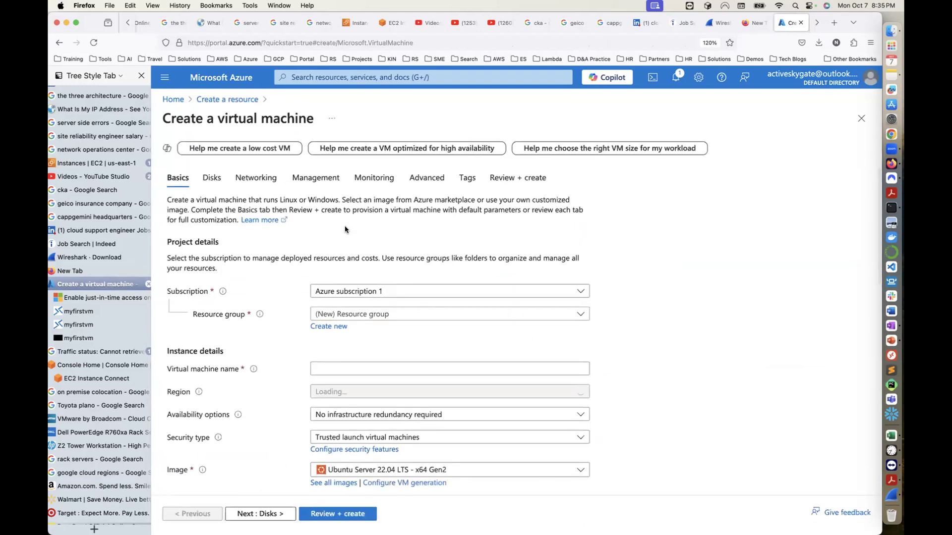
# - Expand the estimated monthly cost details and examine the Basics and Disks breakdown, highlighting the size and OS disk entries
pyautogui.scroll(-1, 446, 285)
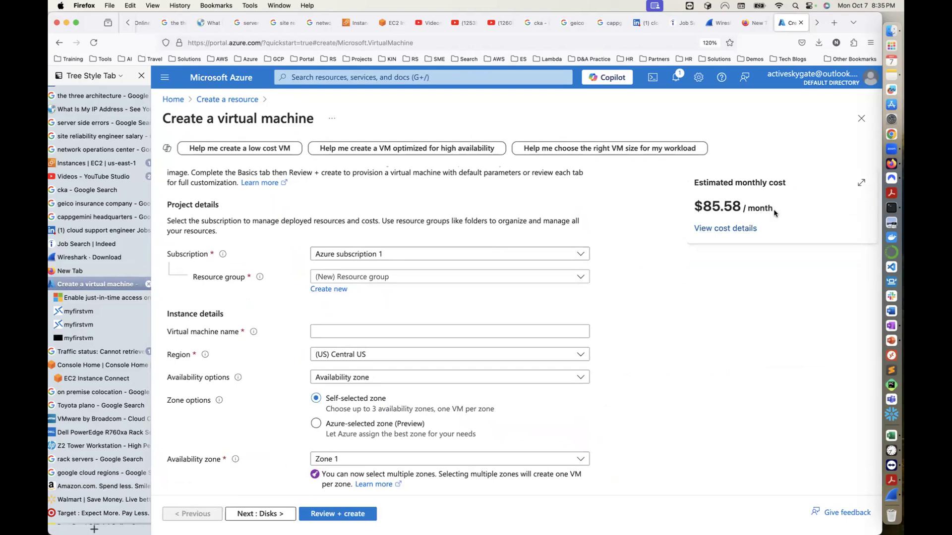
pyautogui.click(746, 228)
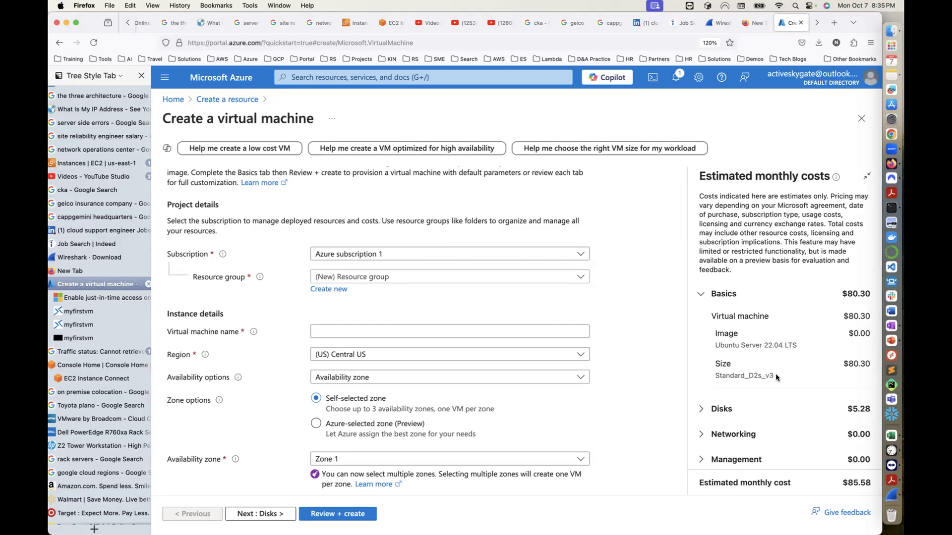
pyautogui.moveTo(774, 376); pyautogui.dragTo(758, 378)
pyautogui.click(768, 378)
pyautogui.scroll(-2, 715, 383)
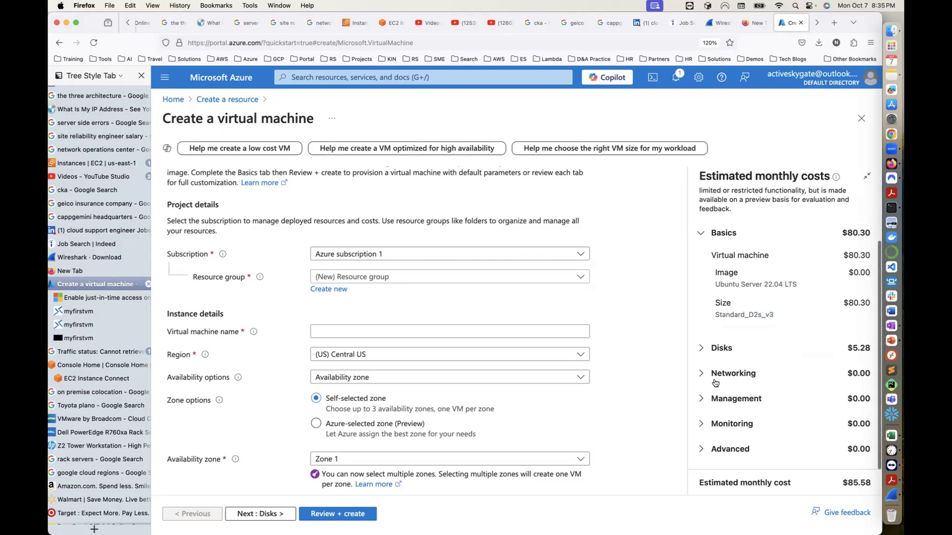
pyautogui.click(704, 350)
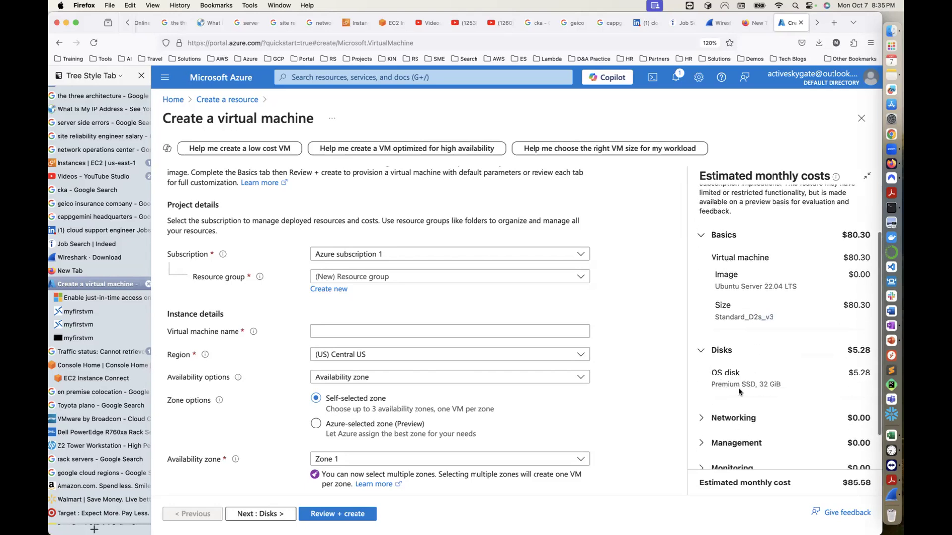
pyautogui.moveTo(782, 386); pyautogui.dragTo(700, 372)
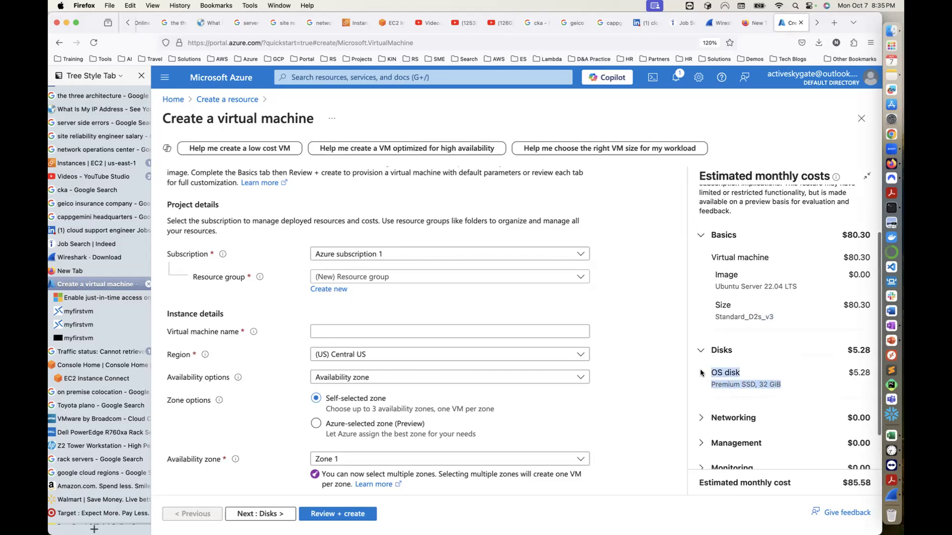
pyautogui.scroll(-2, 699, 369)
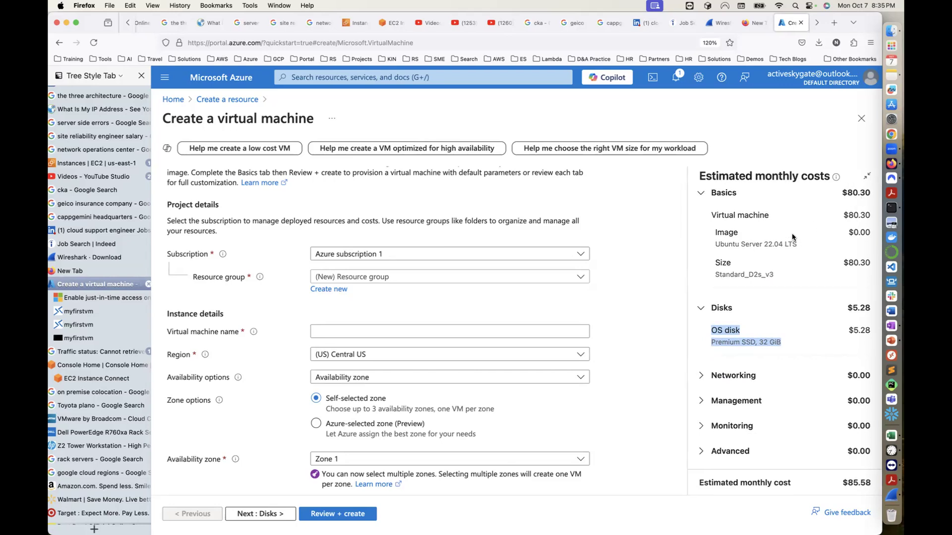
# - Select Azure subscription 1 and create a new resource group named myfirstrg for the virtual machine
pyautogui.click(362, 255)
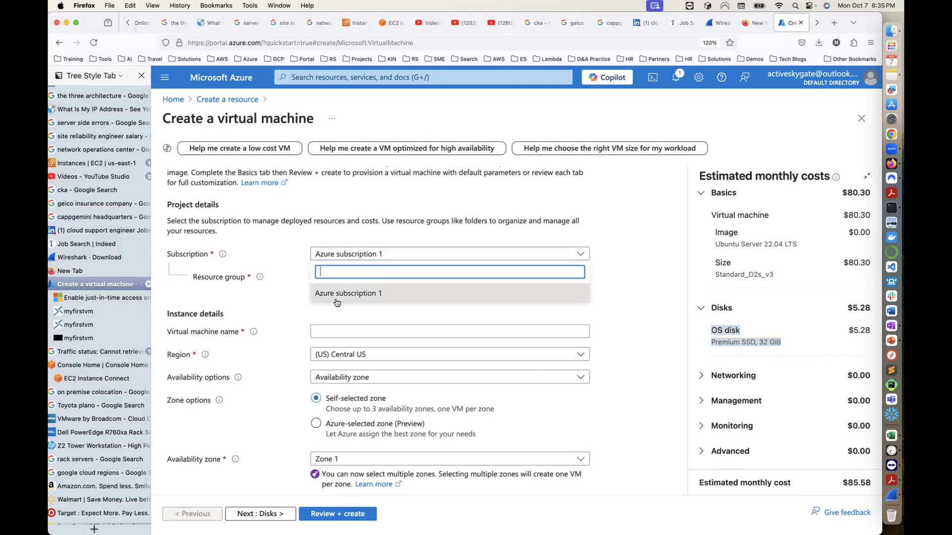
pyautogui.click(374, 295)
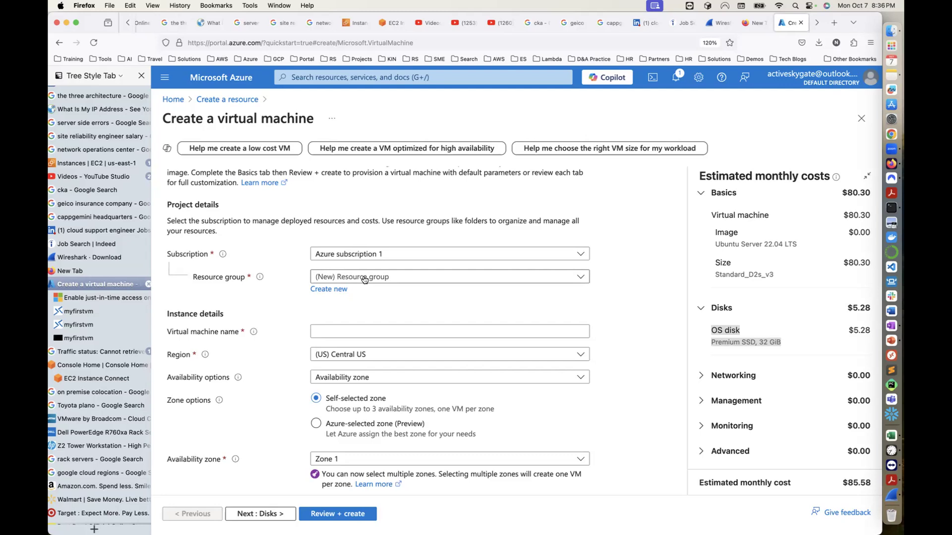
pyautogui.click(331, 290)
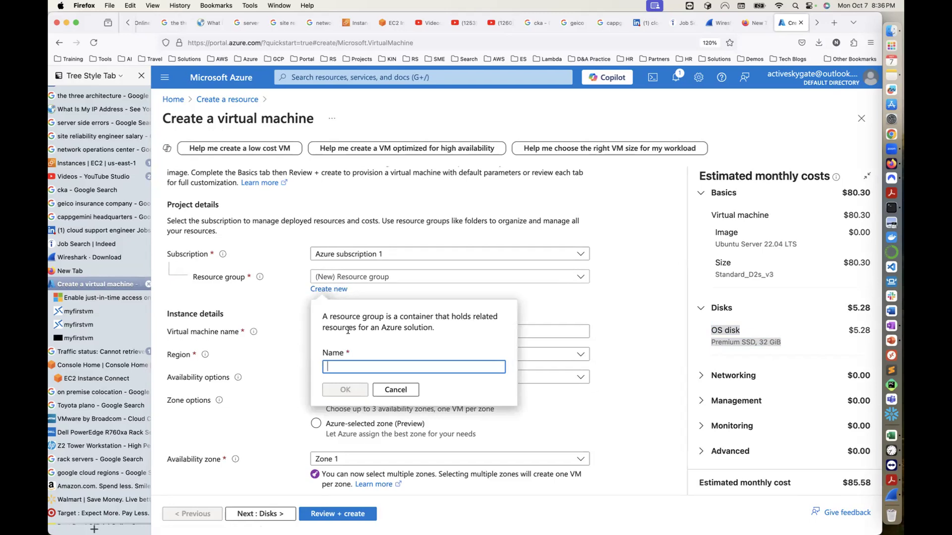
pyautogui.write('myfirstrg')
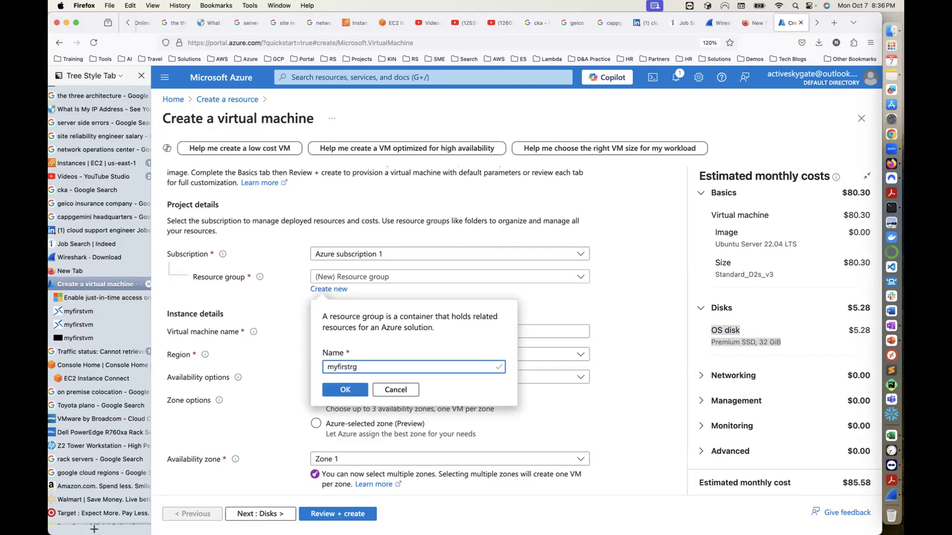
pyautogui.click(342, 391)
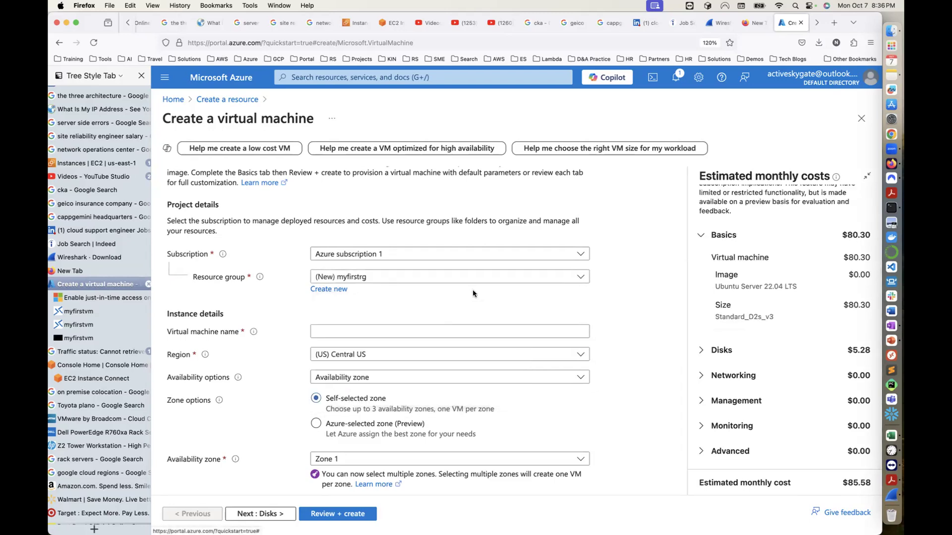
# - Name the virtual machine myfirstvirtualserver
pyautogui.scroll(-2, 473, 293)
pyautogui.click(343, 295)
pyautogui.write('myfirst')
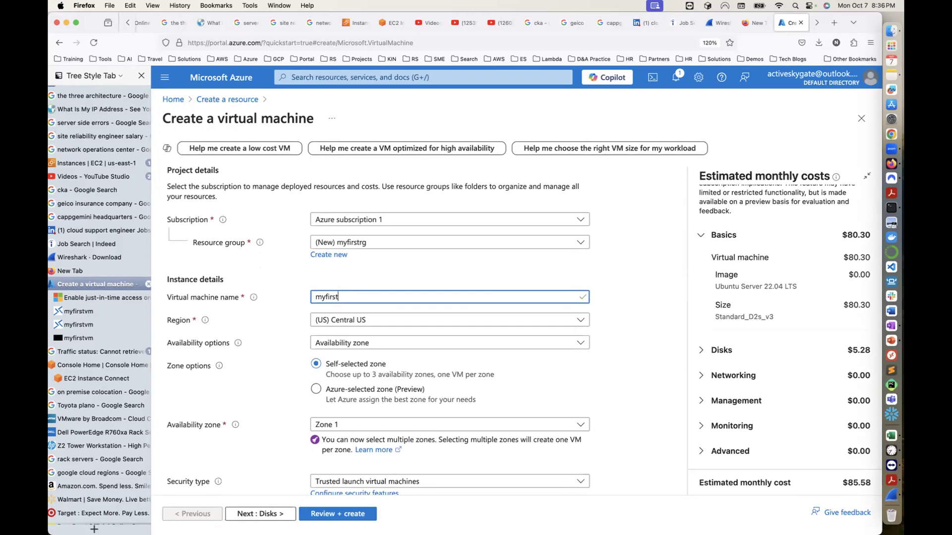
pyautogui.write('virtualserver')
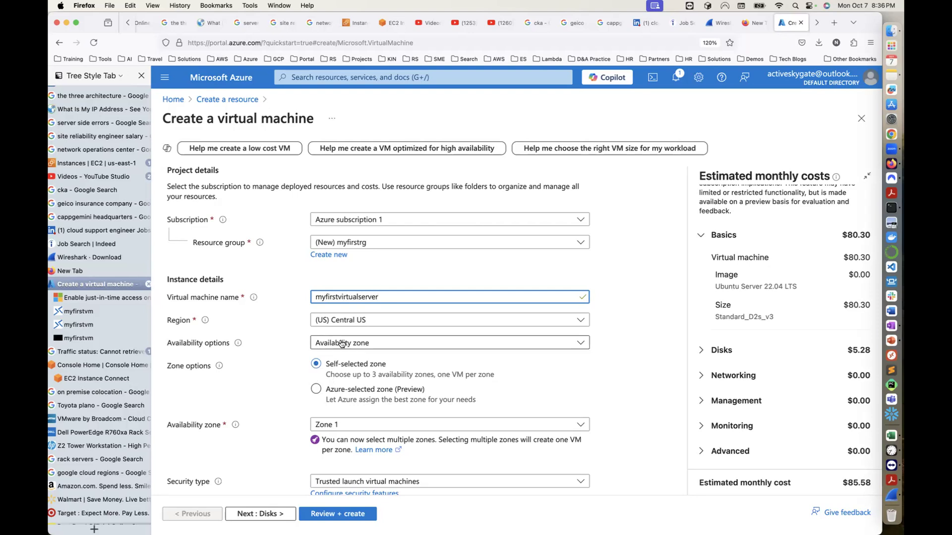
# - Look through the available regions and the availability zone choices for the virtual machine without changing either
pyautogui.click(370, 324)
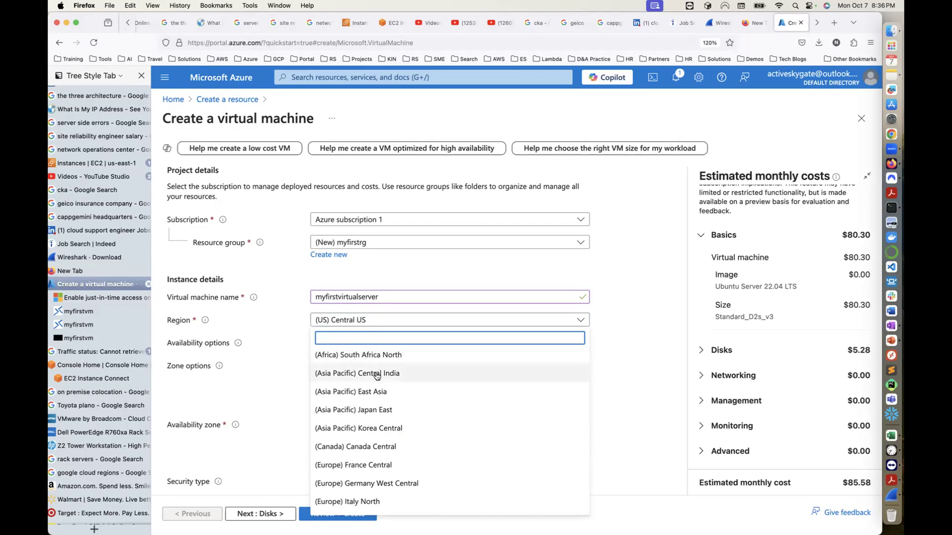
pyautogui.scroll(-3, 380, 429)
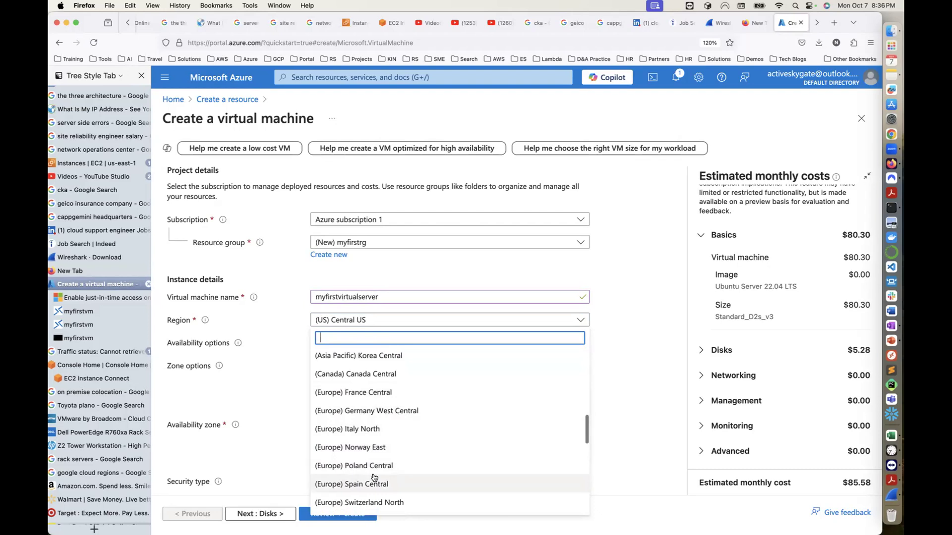
pyautogui.scroll(-3, 374, 478)
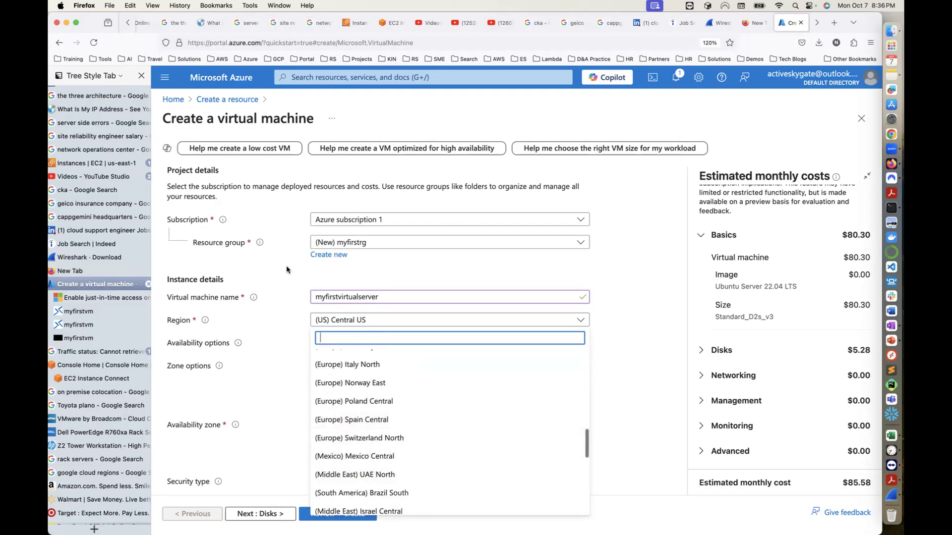
pyautogui.click(339, 276)
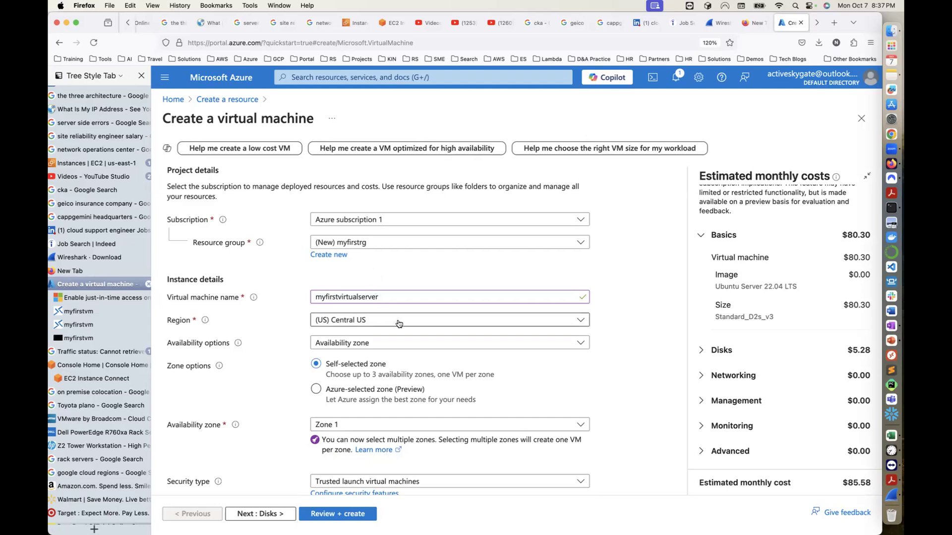
pyautogui.click(404, 389)
pyautogui.scroll(-2, 405, 384)
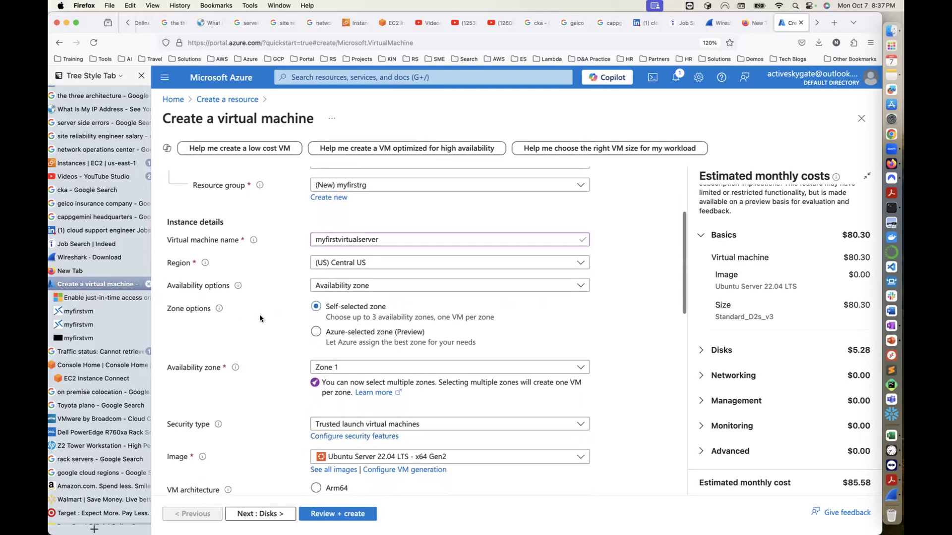
pyautogui.click(584, 369)
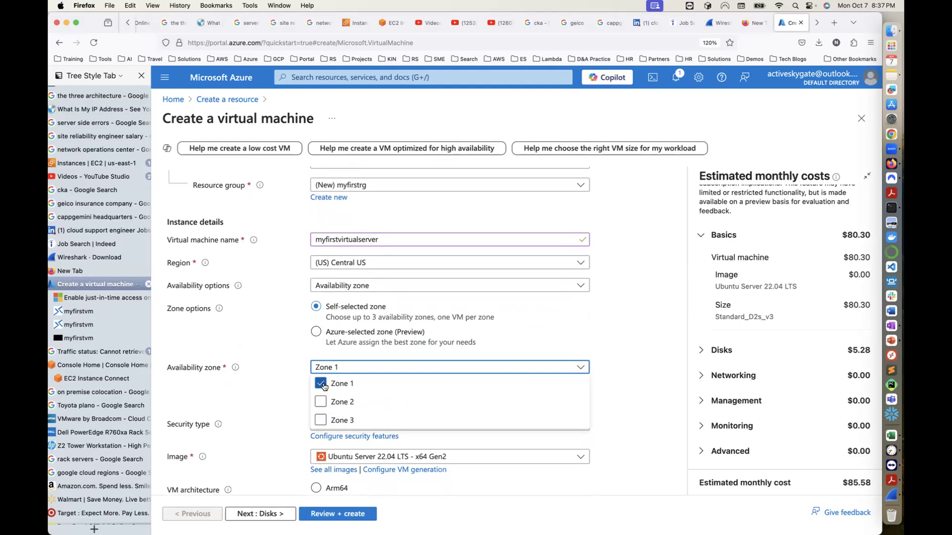
pyautogui.click(287, 344)
# - Set the virtual machine's security type to Standard
pyautogui.scroll(-2, 312, 407)
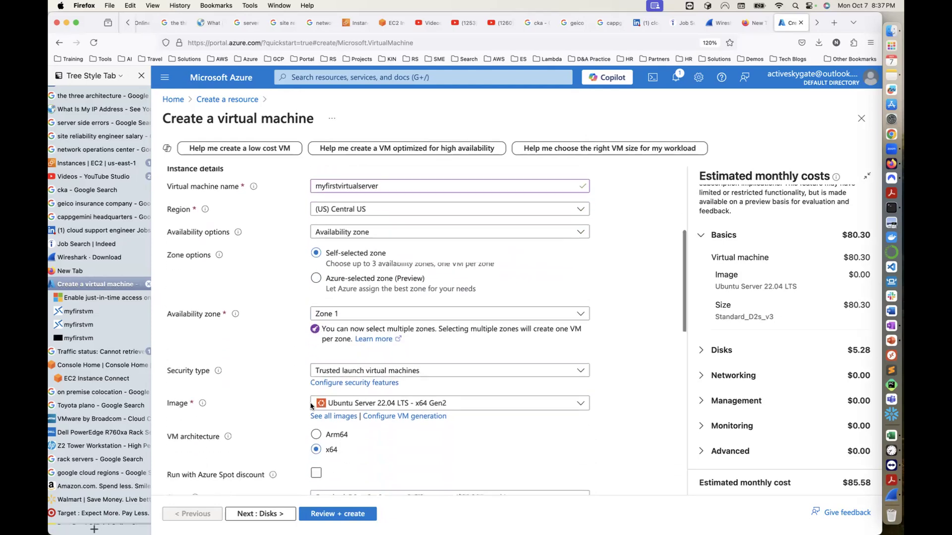
pyautogui.scroll(-2, 312, 407)
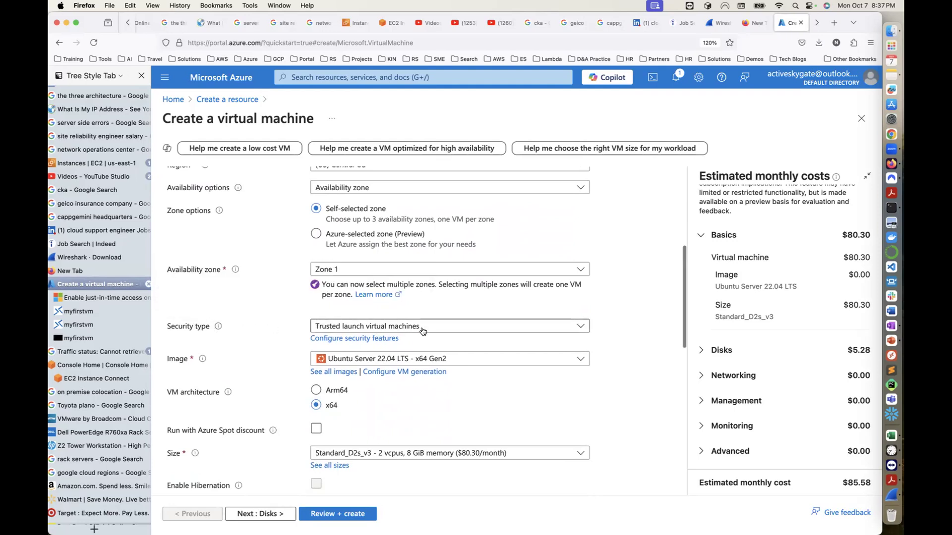
pyautogui.click(581, 327)
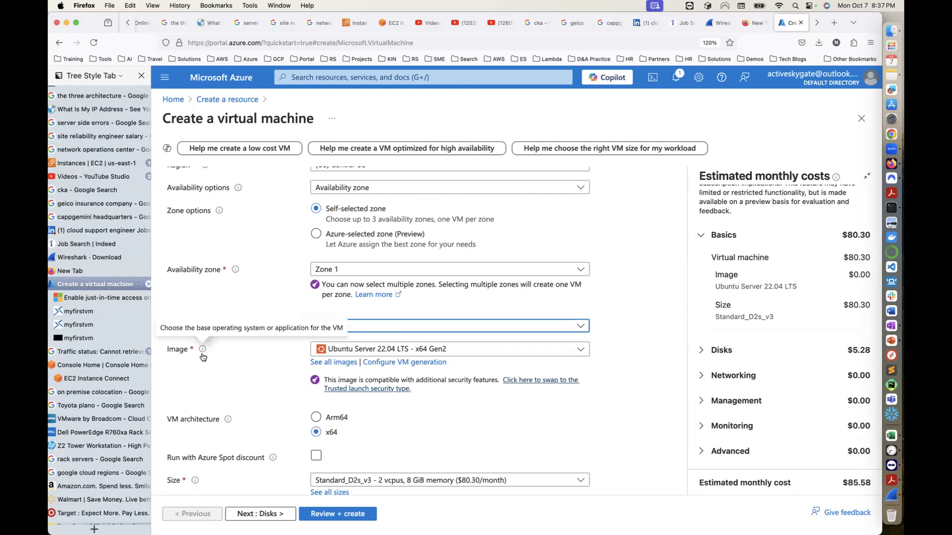
# - Look through the Linux and Windows images and choose Ubuntu Server 22.04 LTS - x64 Gen2 for the virtual machine
pyautogui.click(407, 352)
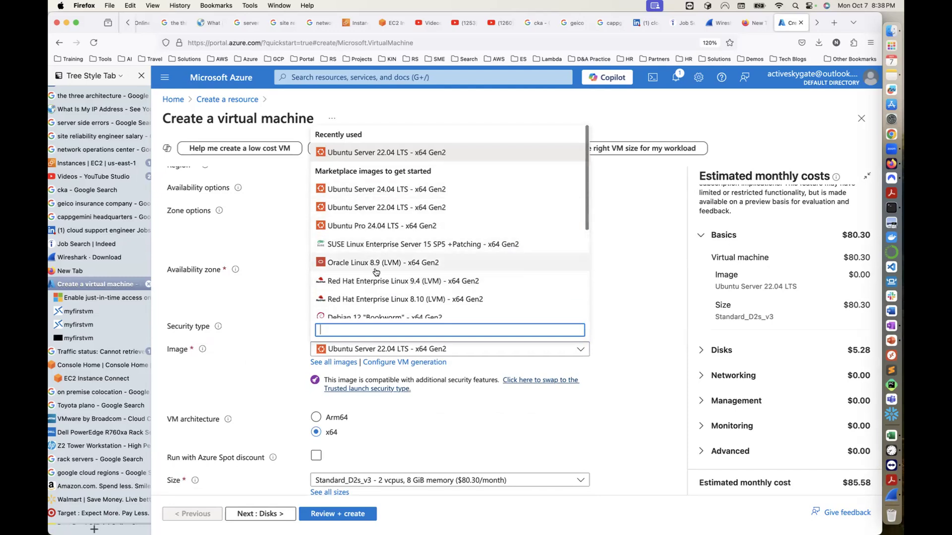
pyautogui.scroll(-3, 373, 268)
pyautogui.scroll(-1, 376, 271)
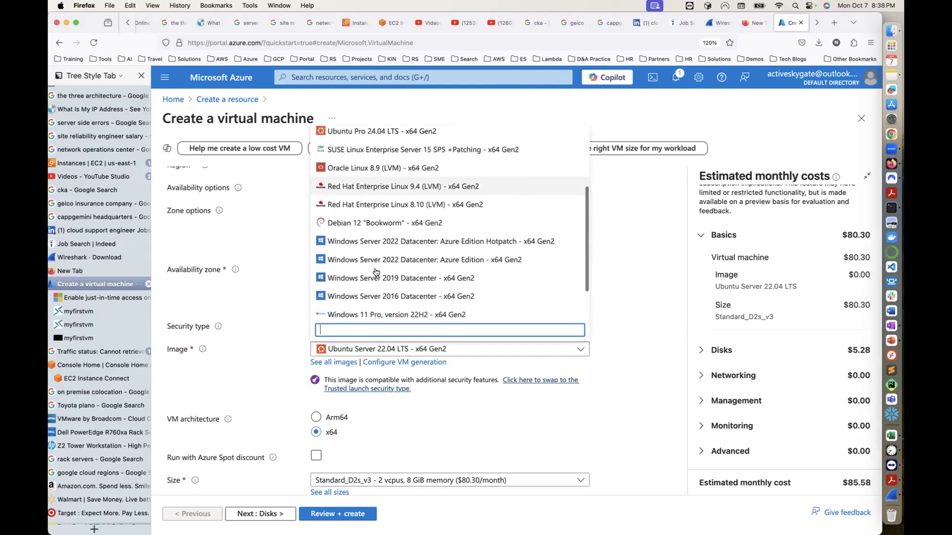
pyautogui.scroll(-2, 378, 291)
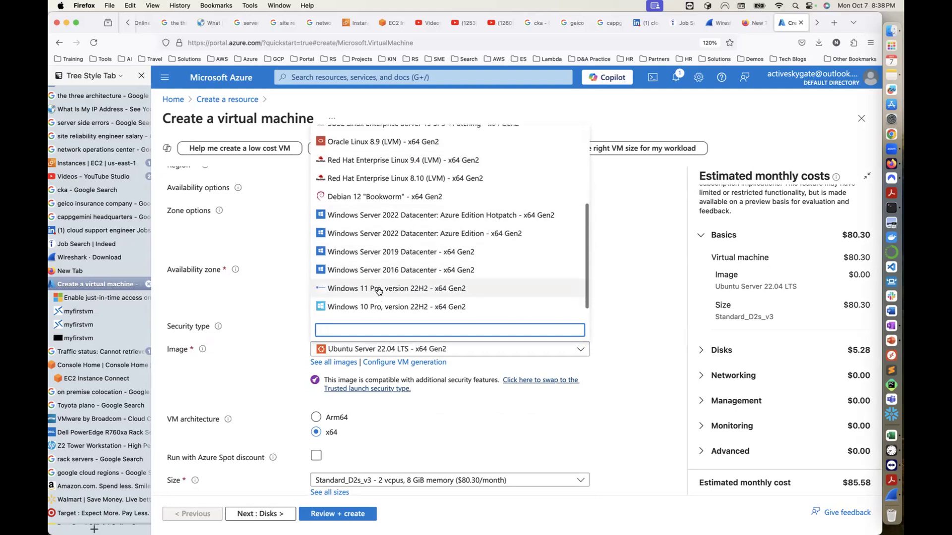
pyautogui.scroll(5, 385, 251)
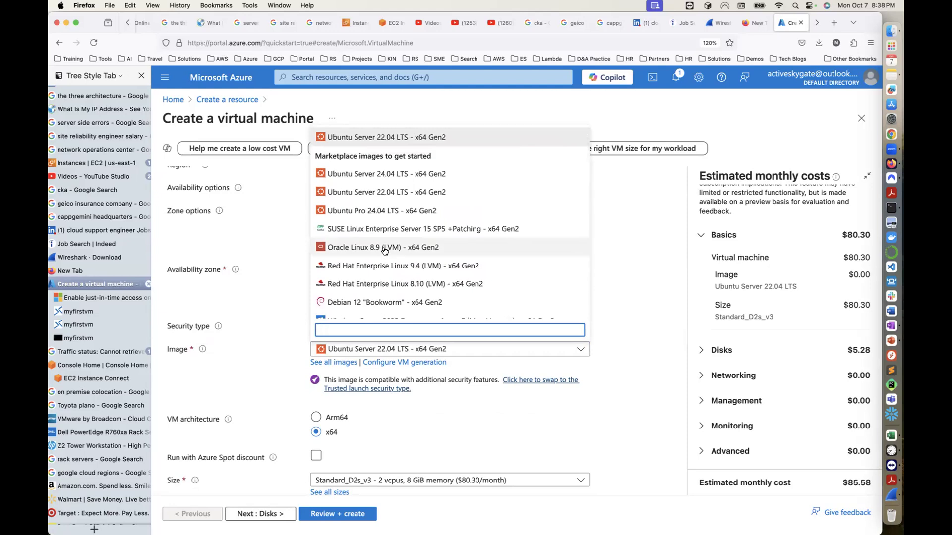
pyautogui.click(394, 196)
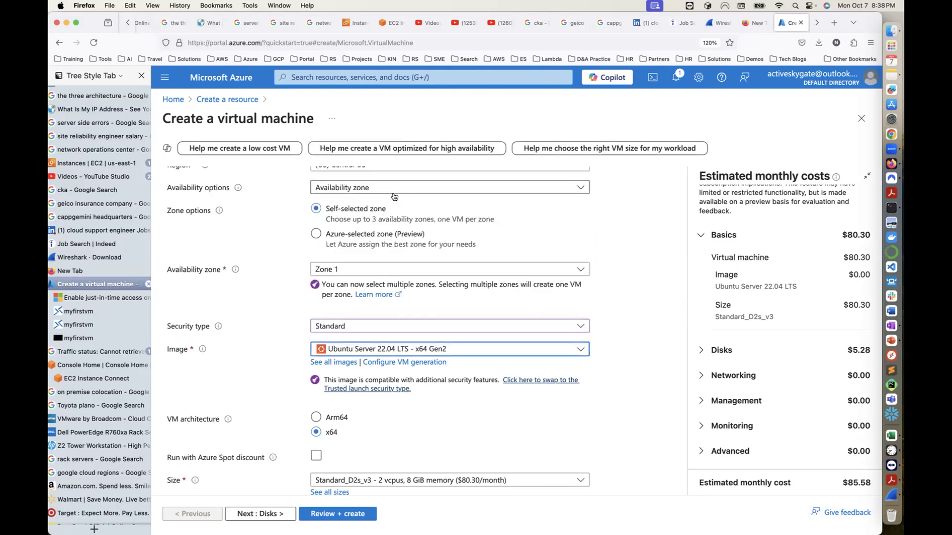
# - Look through the VM architecture options and the suggested sizes for the virtual machine without changing them
pyautogui.scroll(-3, 410, 322)
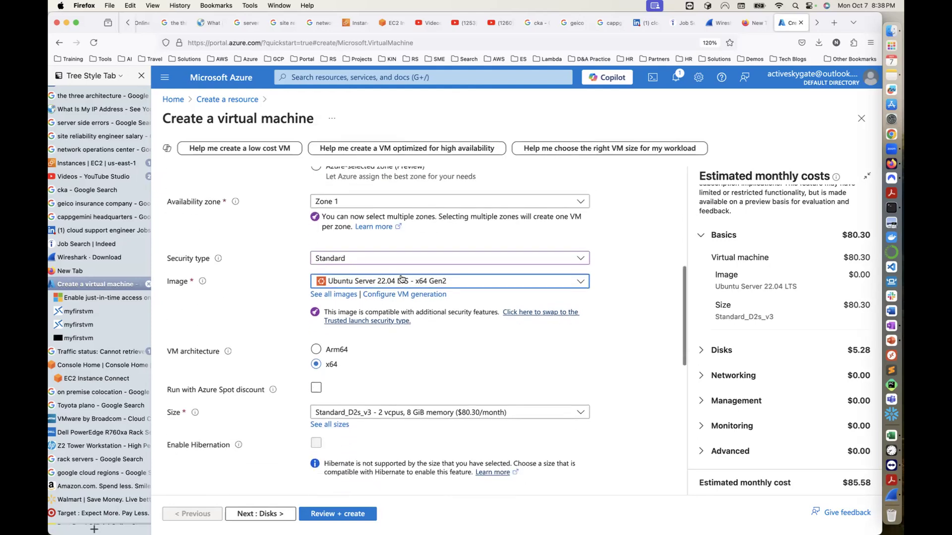
pyautogui.scroll(-2, 317, 331)
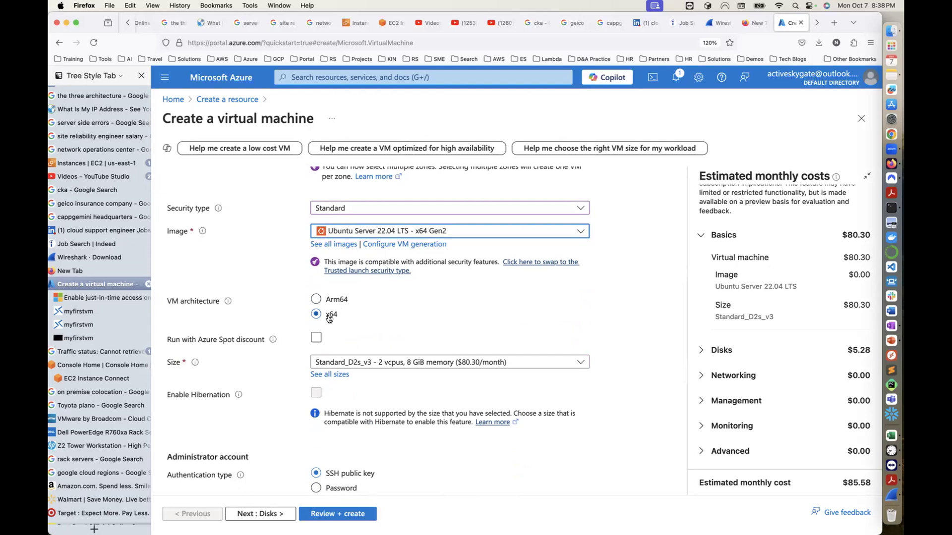
pyautogui.scroll(-3, 356, 340)
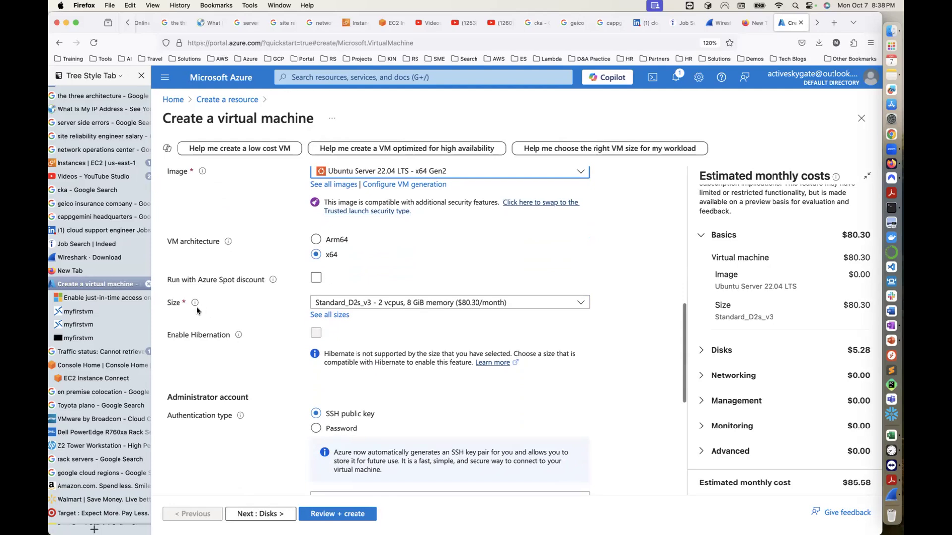
pyautogui.click(579, 303)
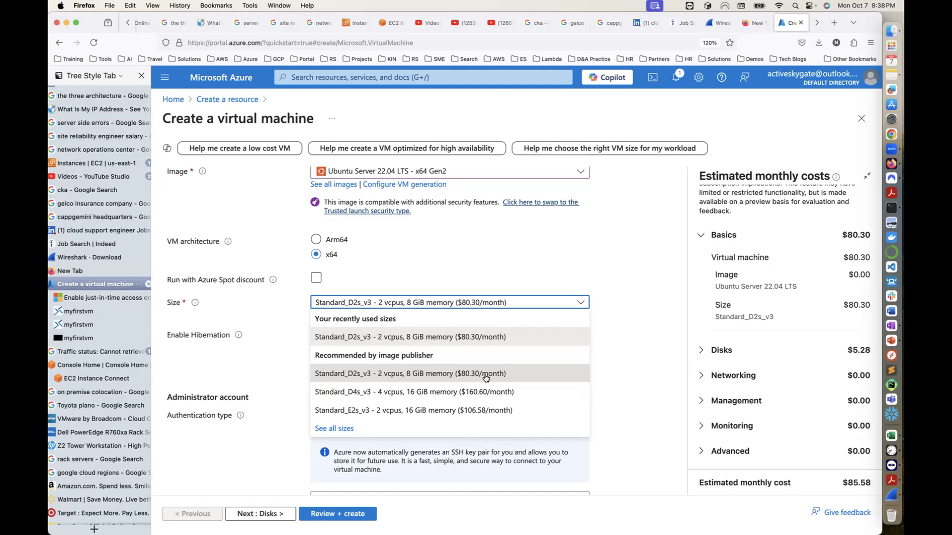
pyautogui.click(264, 344)
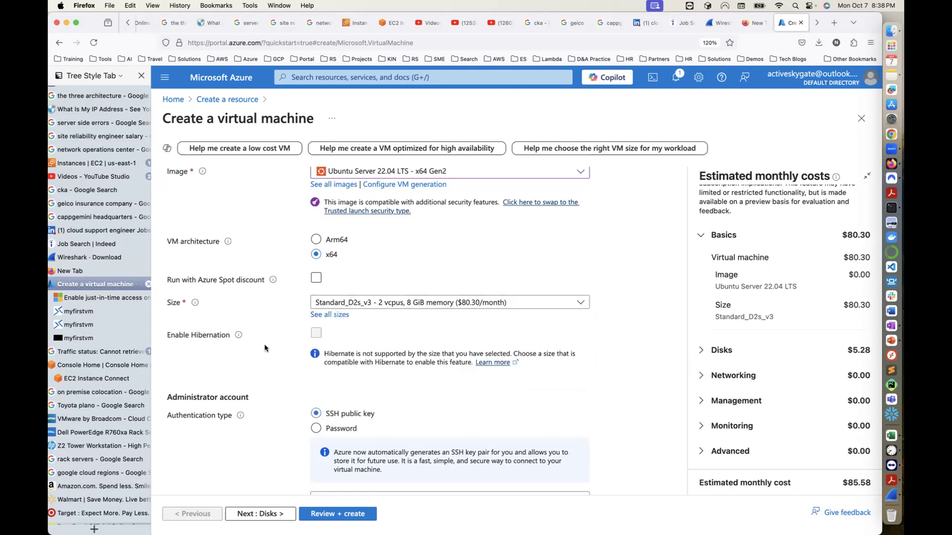
# - Browse the full list of VM sizes and choose Standard_D2s_v3 - 2 vcpus, 8 GiB memory for the virtual machine
pyautogui.click(337, 318)
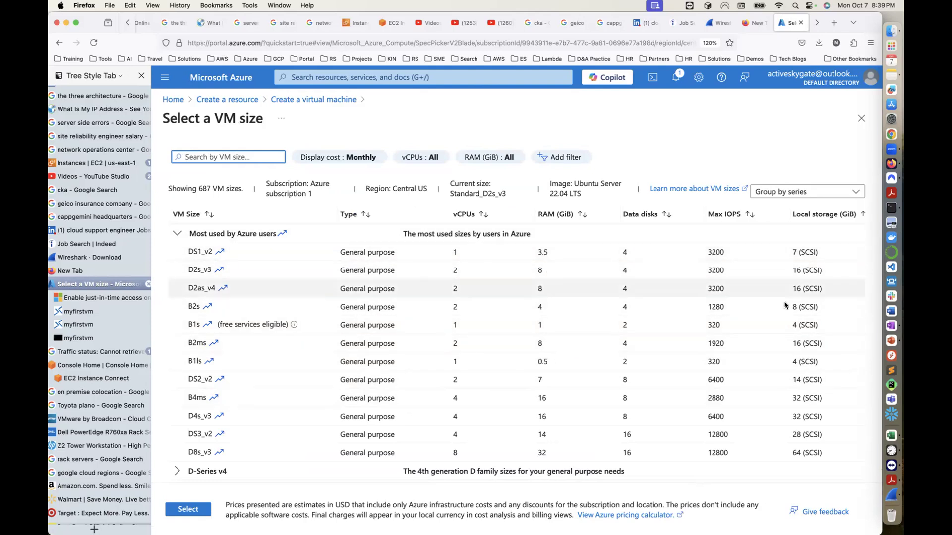
pyautogui.scroll(-3, 229, 375)
pyautogui.scroll(-7, 229, 375)
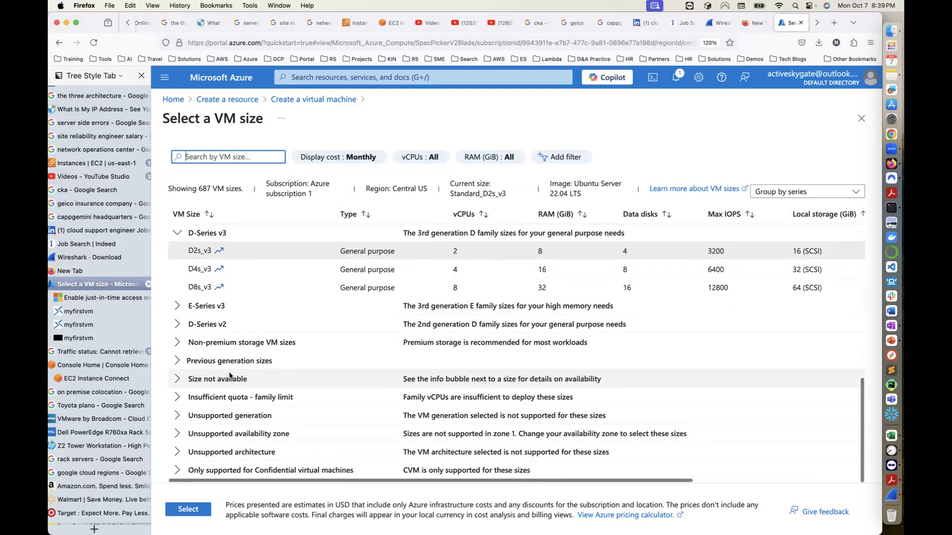
pyautogui.scroll(10, 241, 411)
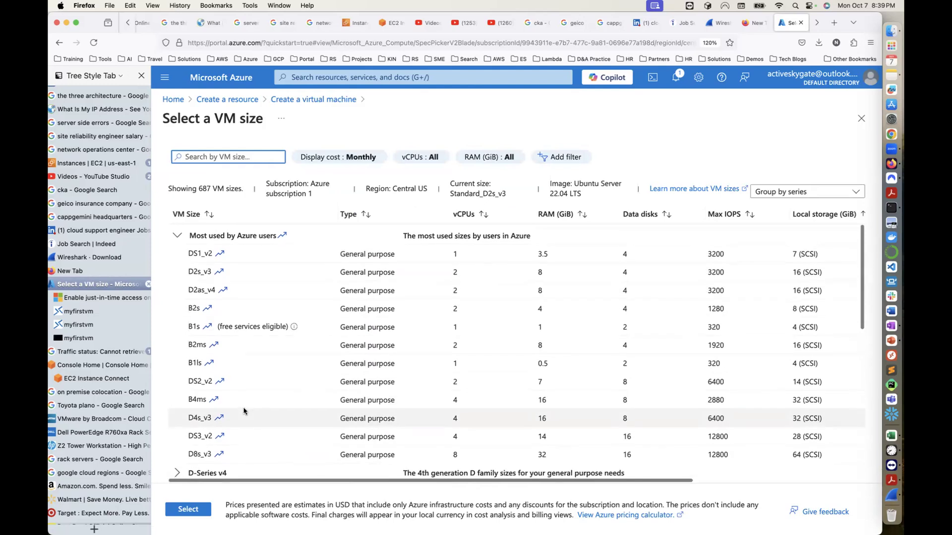
pyautogui.click(861, 119)
pyautogui.click(379, 304)
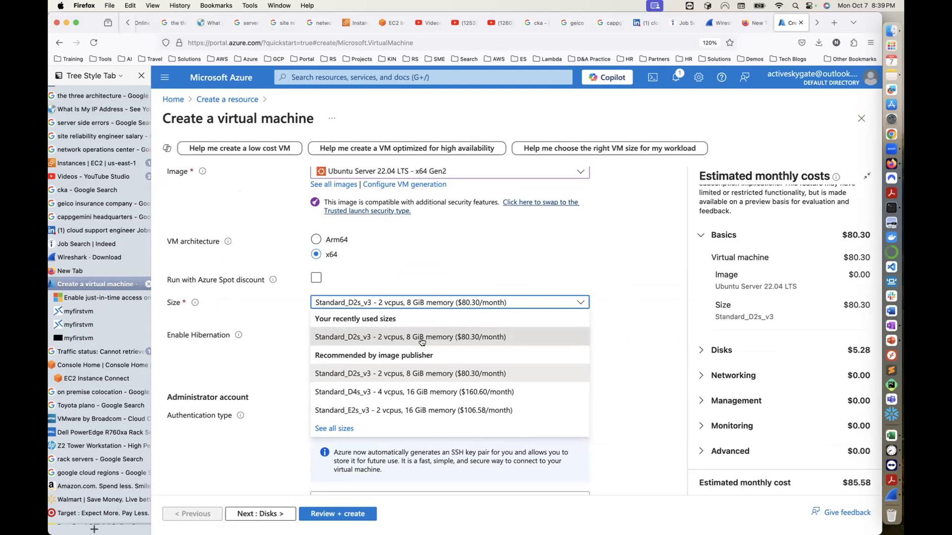
pyautogui.click(461, 341)
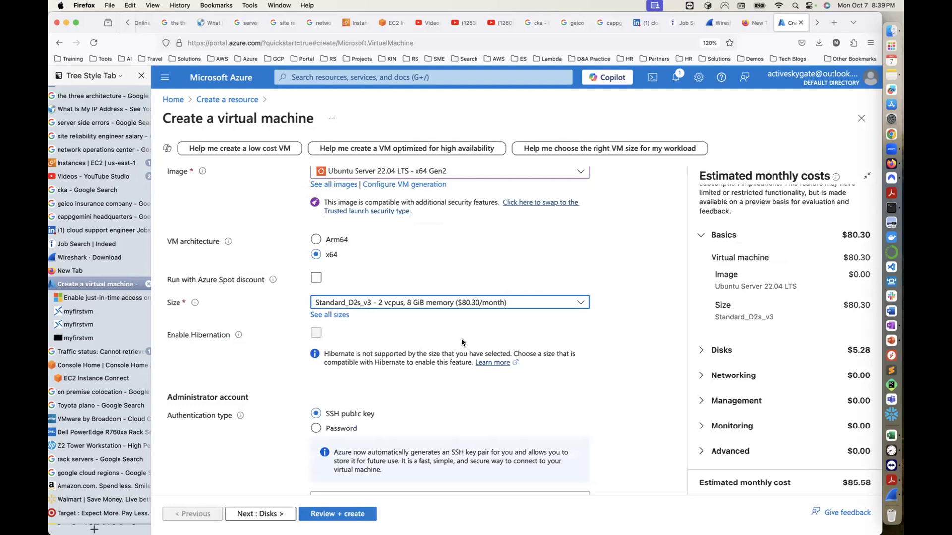
# - Set the administrator account's SSH public key source to Generate new key pair
pyautogui.scroll(-3, 335, 396)
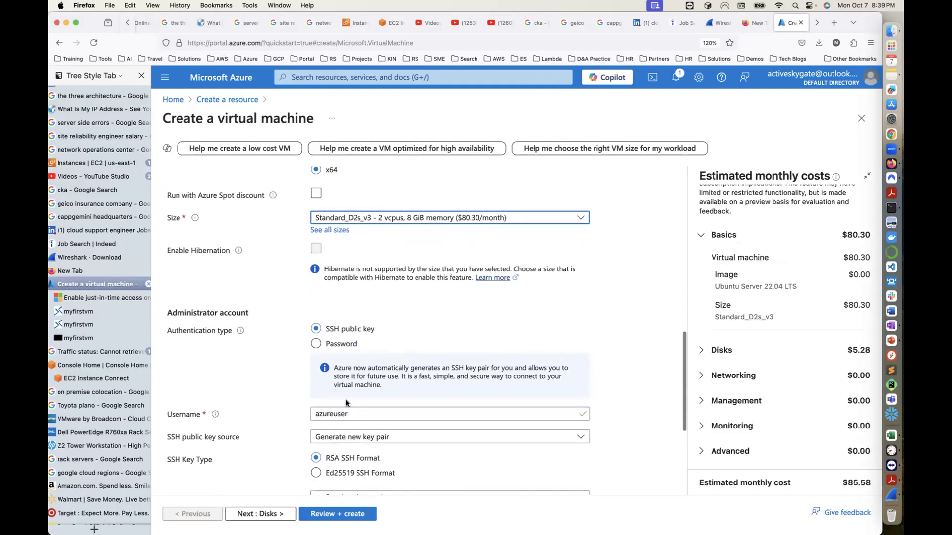
pyautogui.scroll(-2, 278, 353)
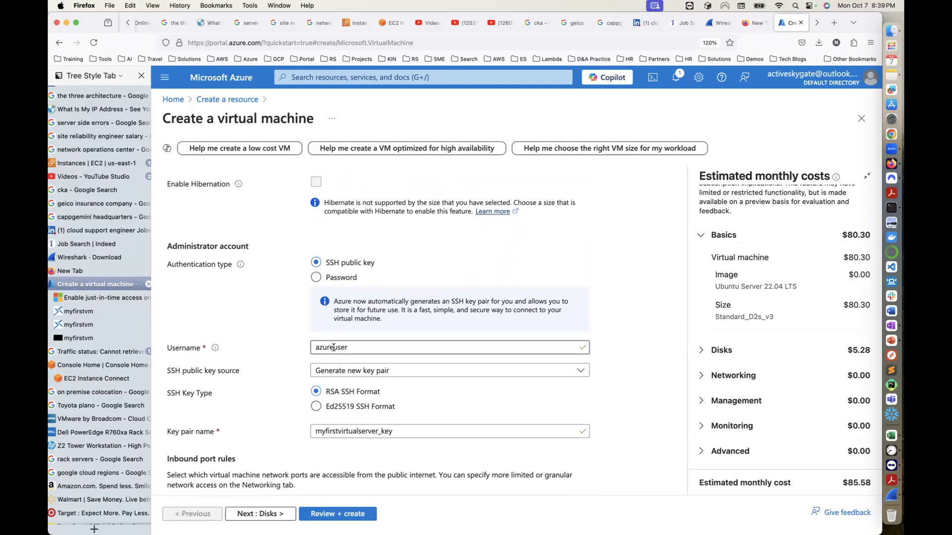
pyautogui.click(364, 371)
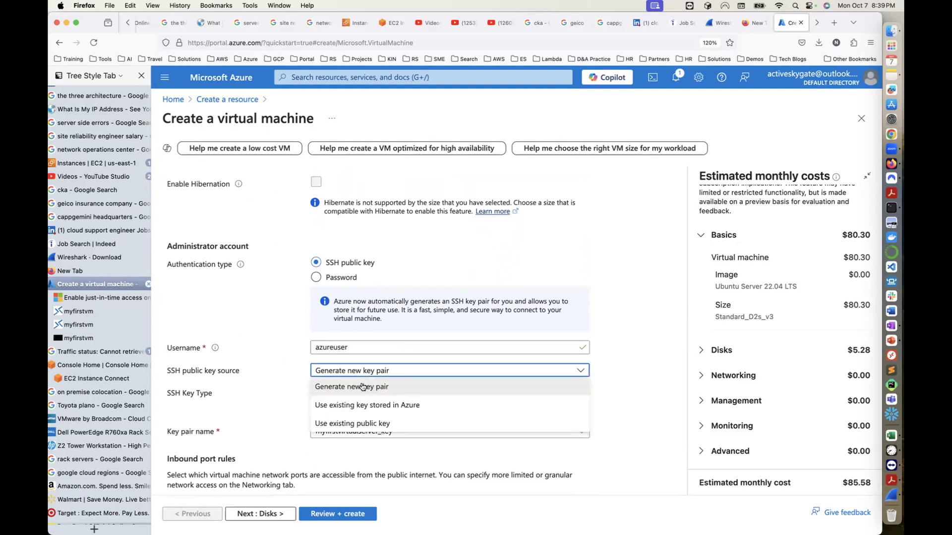
pyautogui.click(364, 390)
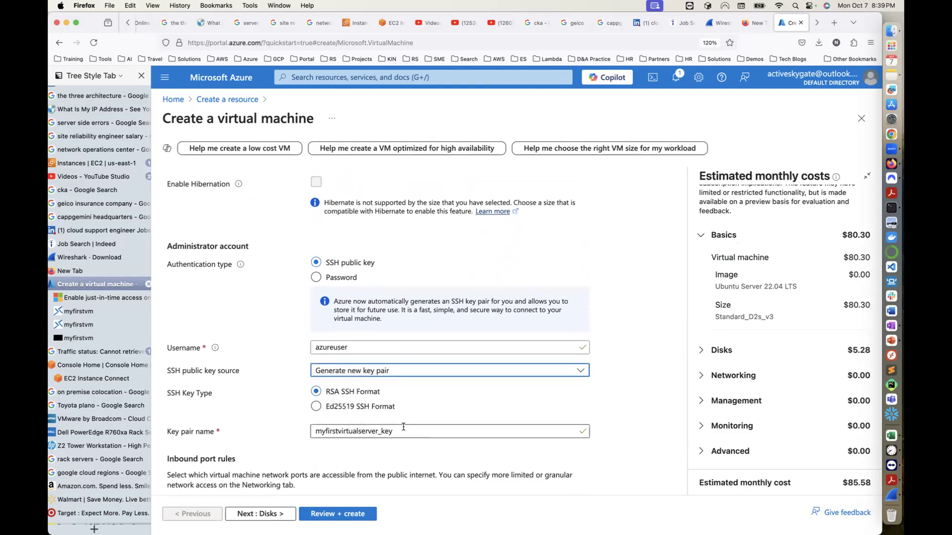
# - Replace the suggested key pair name with dibokeypair
pyautogui.scroll(-1, 401, 433)
pyautogui.scroll(-2, 402, 433)
pyautogui.moveTo(401, 393); pyautogui.dragTo(301, 392)
pyautogui.write('dibokeypair')
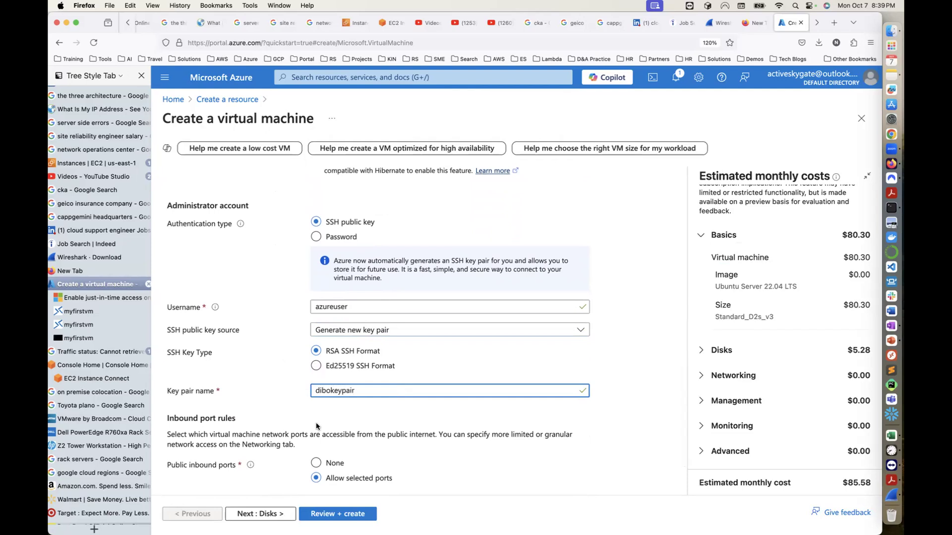
# - Change the key pair name to dibo_first_keypair, using underscores between the words
pyautogui.scroll(-1, 316, 422)
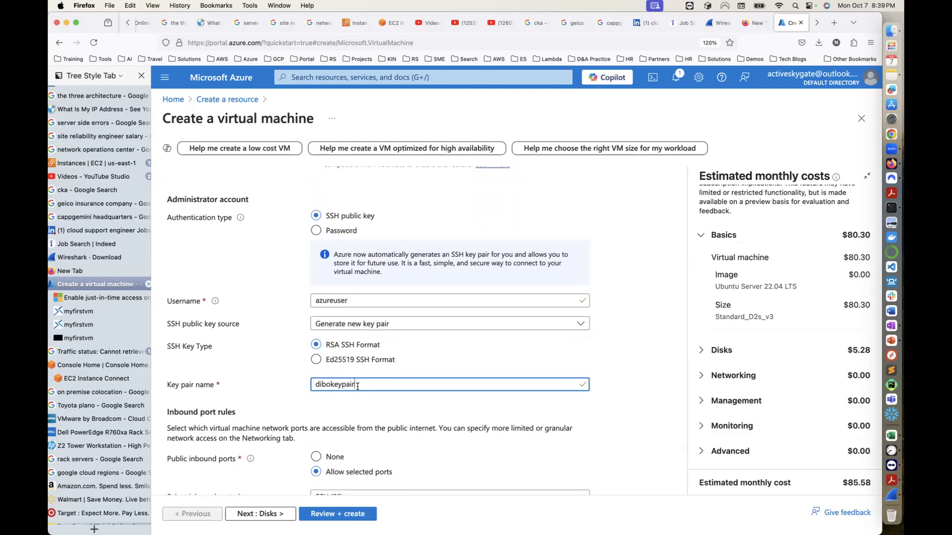
pyautogui.click(332, 385)
pyautogui.write('_firat')
pyautogui.press('BackSpace')
pyautogui.press('BackSpace')
pyautogui.write('st_')
pyautogui.moveTo(384, 385); pyautogui.dragTo(314, 386)
pyautogui.click(331, 385)
pyautogui.press('BackSpace')
pyautogui.click(348, 384)
pyautogui.press('BackSpace')
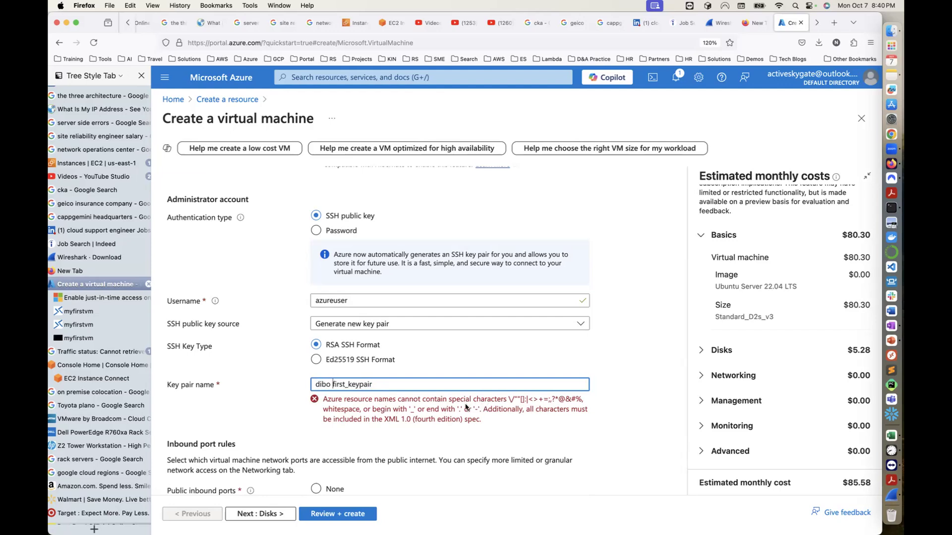
pyautogui.click(333, 384)
pyautogui.press('BackSpace')
pyautogui.write('_')
pyautogui.doubleClick(377, 385)
pyautogui.click(377, 384)
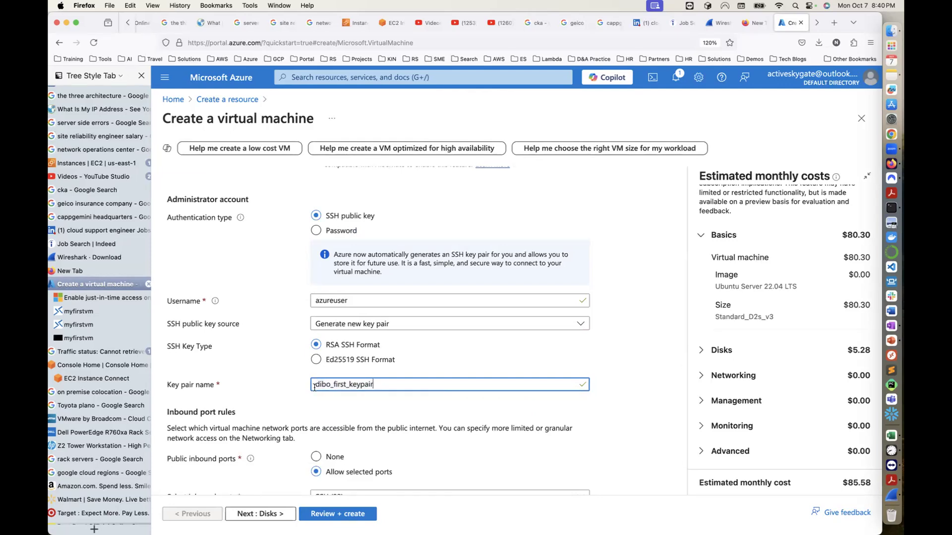
# - Switch to Terminal and write "dibo first keypair" with spaces at the prompt without running it
pyautogui.click(890, 208)
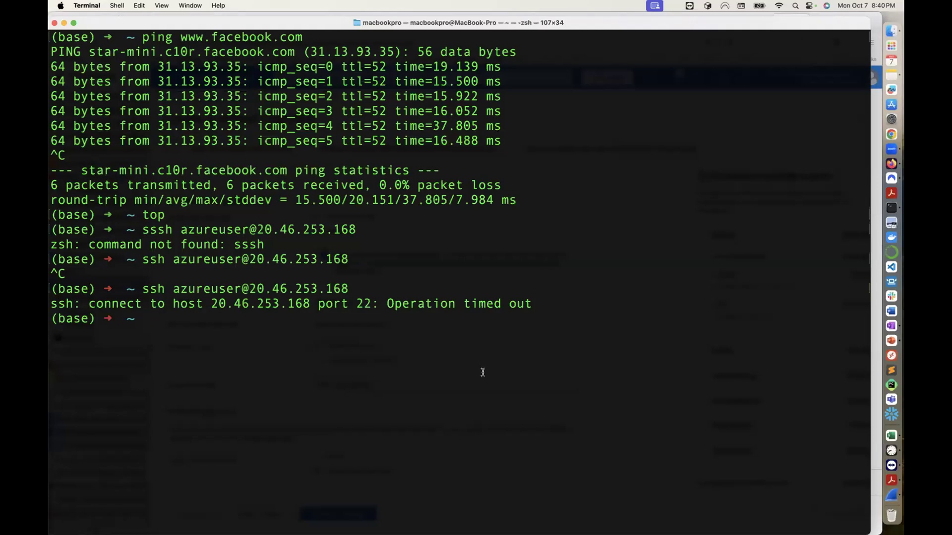
pyautogui.write('ls')
pyautogui.press('BackSpace')
pyautogui.press('BackSpace')
pyautogui.write('dibo first ')
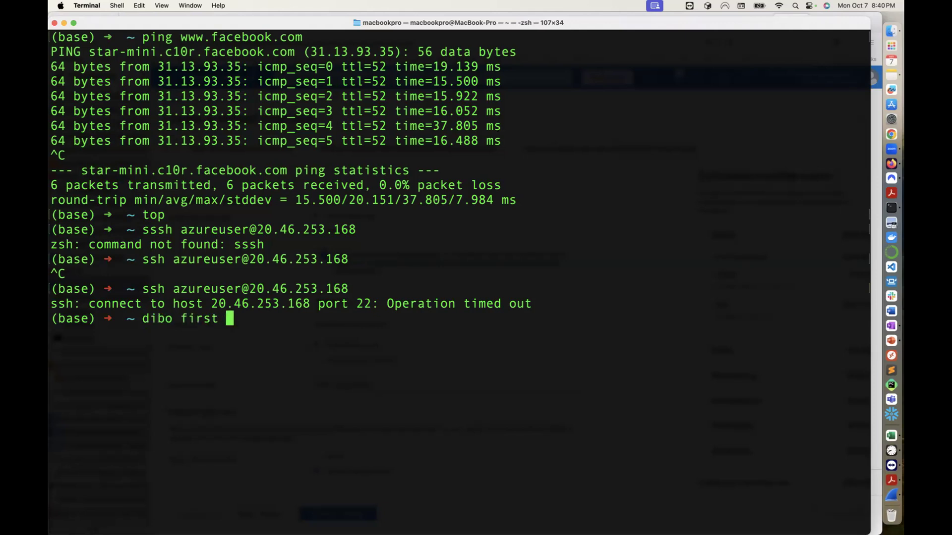
pyautogui.write('keypair')
pyautogui.moveTo(286, 319); pyautogui.dragTo(143, 322)
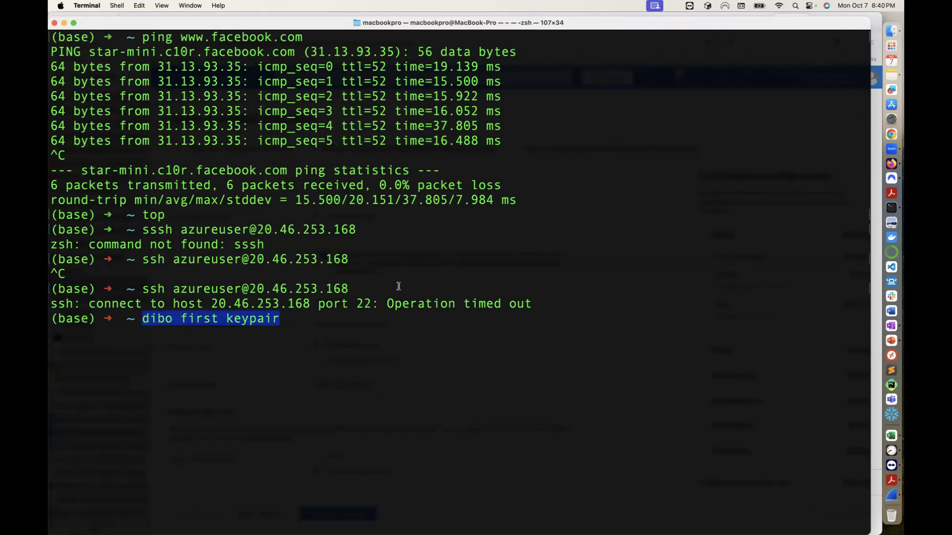
# - Rewrite the text at the Terminal prompt as dibo_first_keypair, with underscores instead of spaces
pyautogui.click(419, 336)
pyautogui.press('BackSpace')
pyautogui.press('BackSpace')
pyautogui.press('BackSpace')
pyautogui.press('BackSpace')
pyautogui.press('BackSpace')
pyautogui.press('BackSpace')
pyautogui.press('BackSpace')
pyautogui.press('BackSpace')
pyautogui.press('BackSpace')
pyautogui.press('BackSpace')
pyautogui.press('BackSpace')
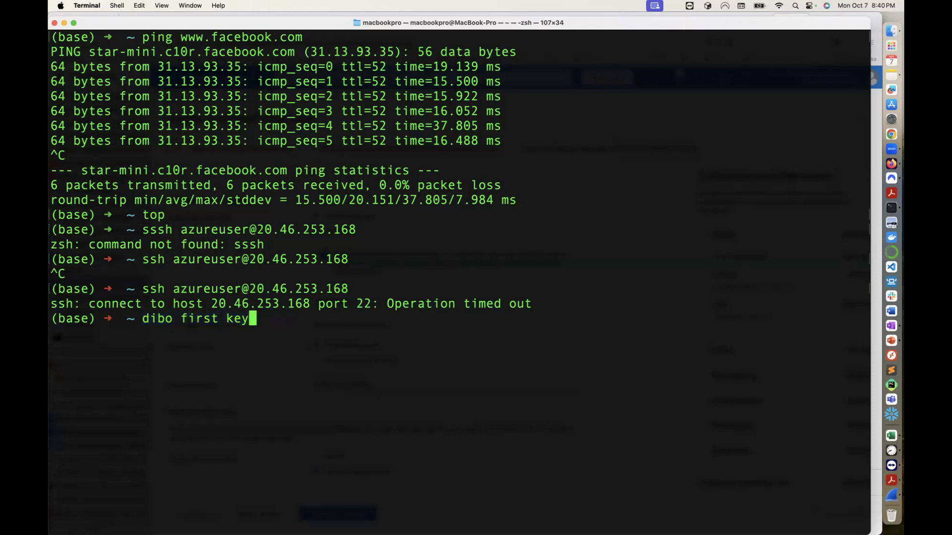
pyautogui.press('BackSpace')
pyautogui.press('BackSpace')
pyautogui.press('BackSpace')
pyautogui.write('_key_')
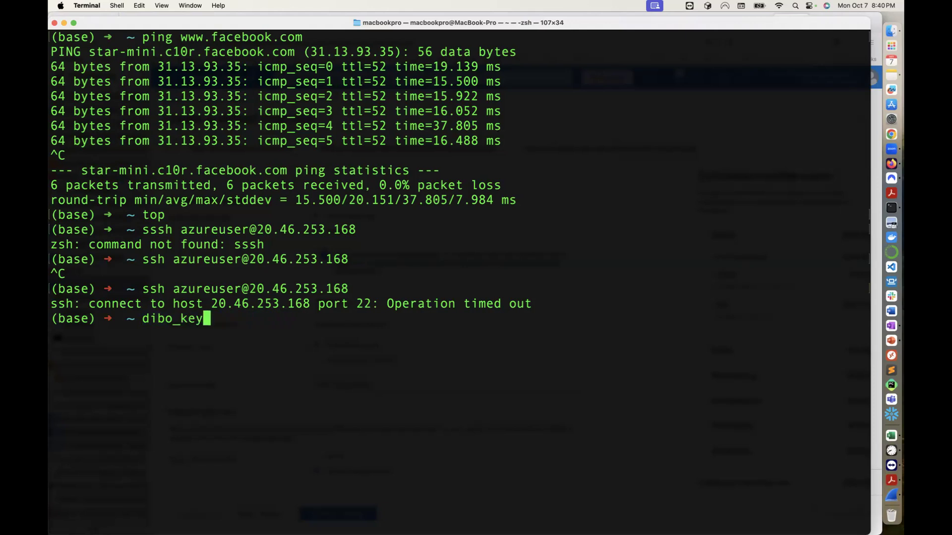
pyautogui.press('BackSpace')
pyautogui.press('BackSpace')
pyautogui.press('BackSpace')
pyautogui.press('BackSpace')
pyautogui.write('first_')
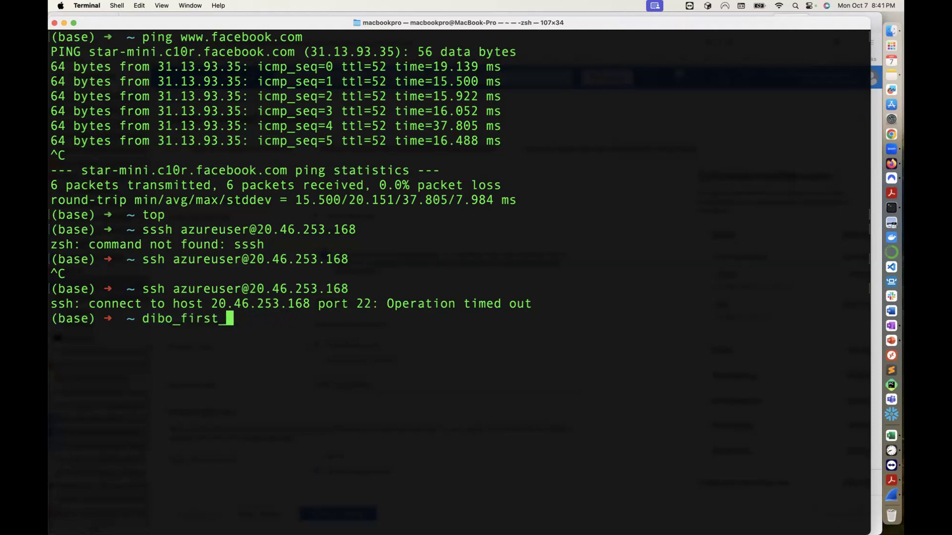
pyautogui.write('keypair')
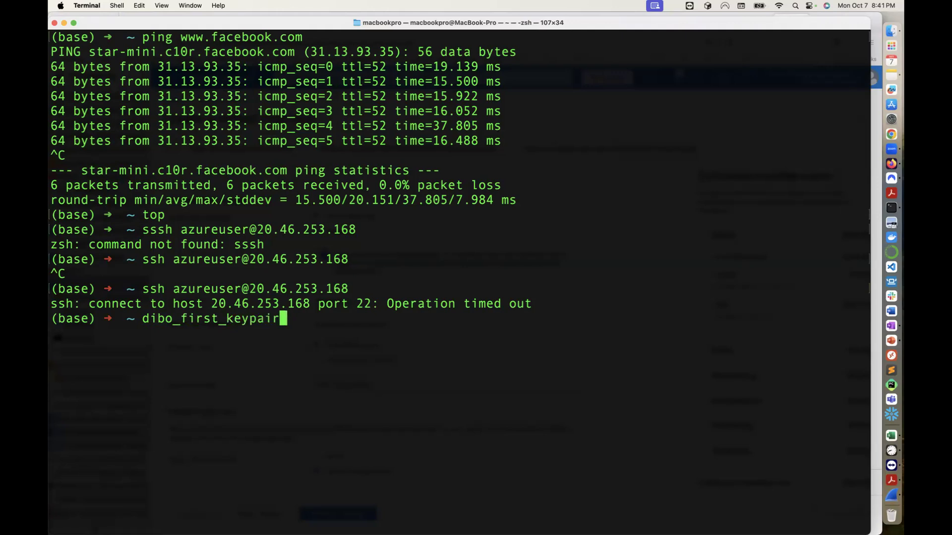
pyautogui.moveTo(296, 317); pyautogui.dragTo(141, 319)
pyautogui.click(171, 322)
# - Switch back to Firefox and add HTTP (80) and HTTPS (443) to the virtual machine's allowed inbound ports
pyautogui.click(891, 163)
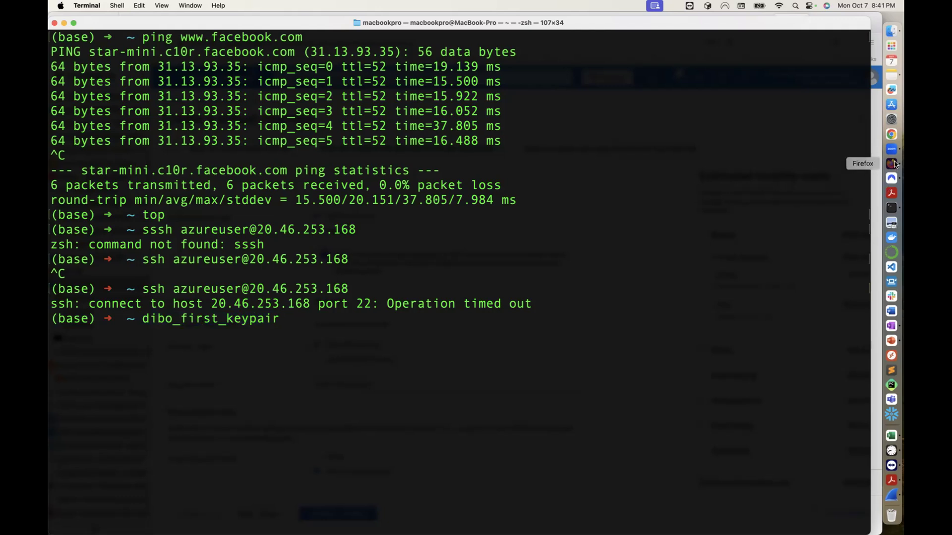
pyautogui.scroll(-3, 394, 436)
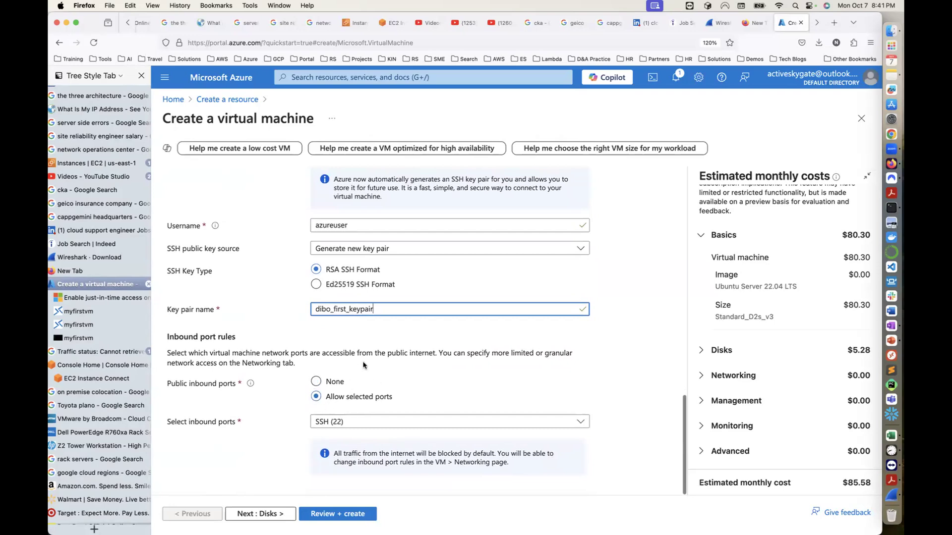
pyautogui.click(353, 424)
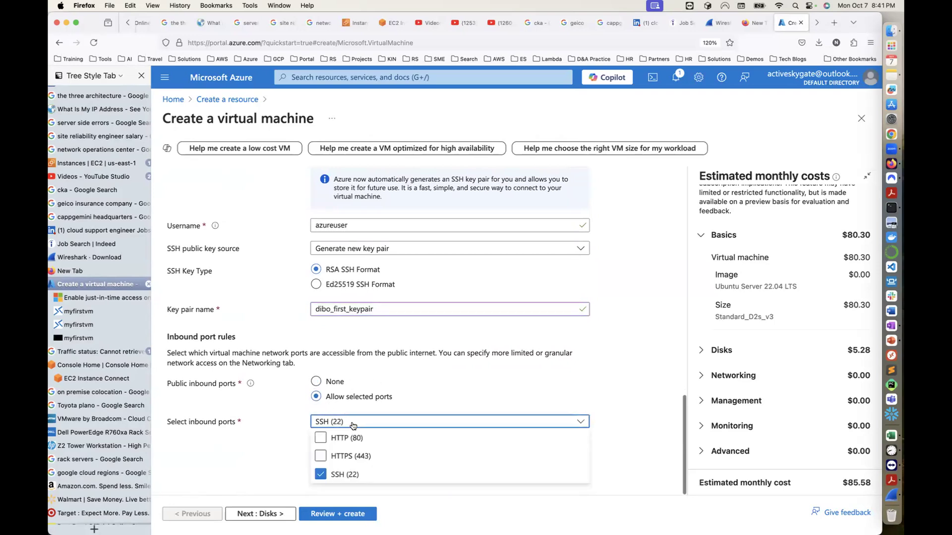
pyautogui.click(320, 437)
pyautogui.click(324, 457)
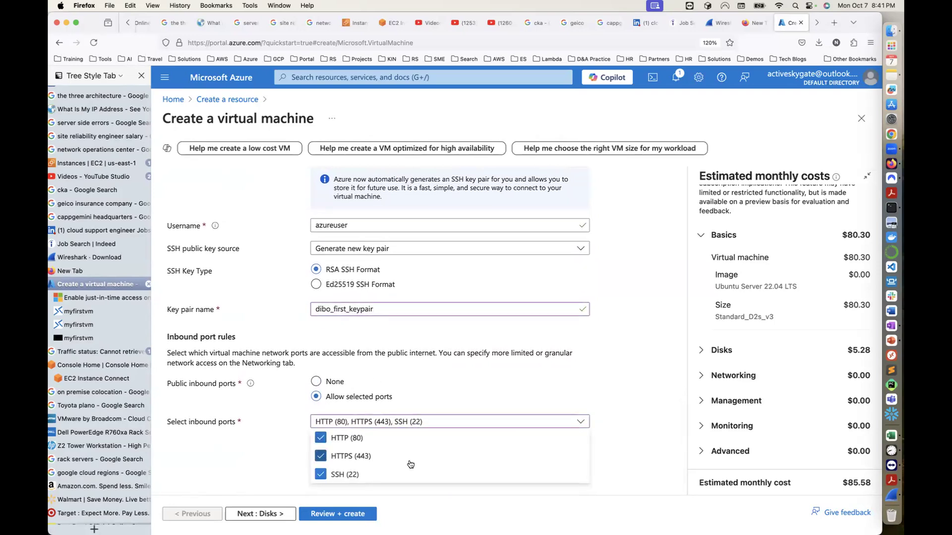
pyautogui.click(286, 450)
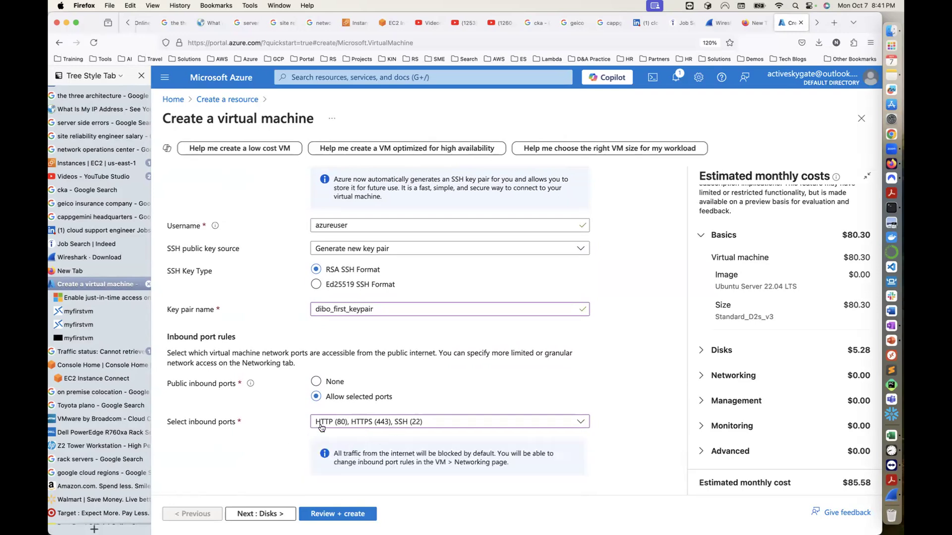
# - Review the virtual machine's disk settings, keep their defaults and continue to the networking settings
pyautogui.click(277, 513)
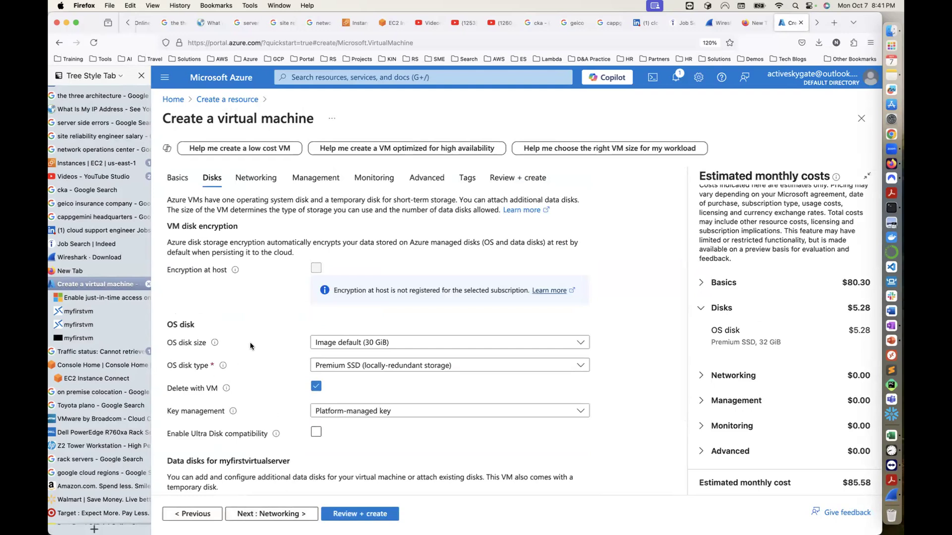
pyautogui.scroll(-3, 308, 369)
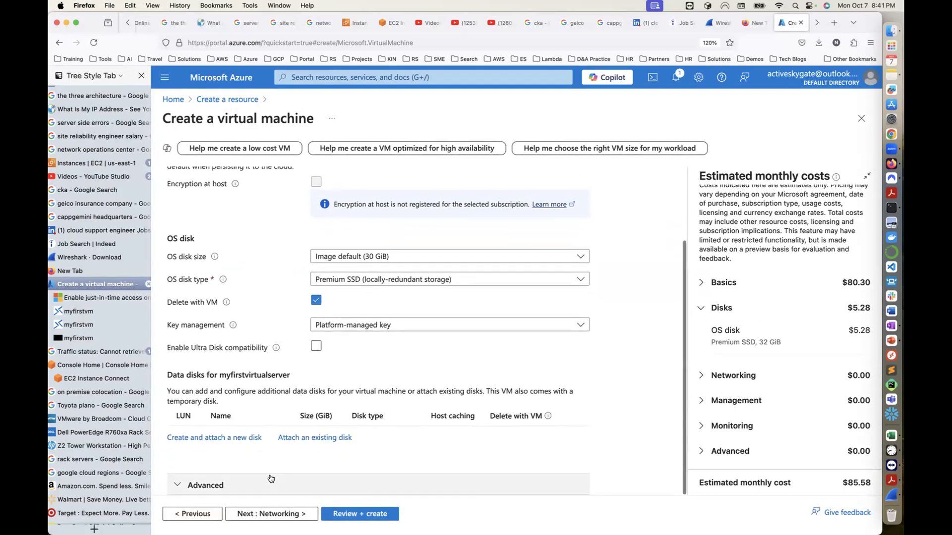
pyautogui.click(273, 513)
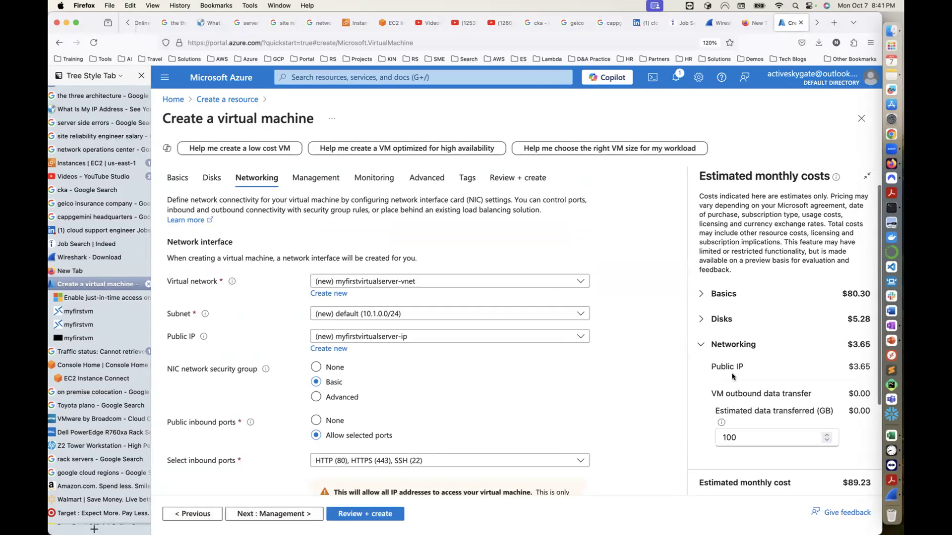
# - Expand the Disks cost estimate and review the virtual machine's network interface and inbound port settings
pyautogui.click(699, 320)
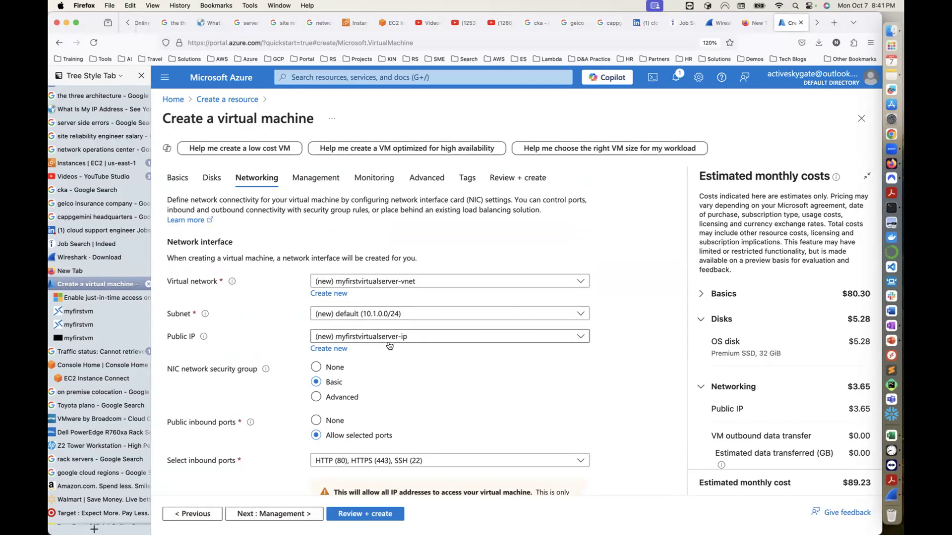
pyautogui.scroll(-2, 395, 378)
pyautogui.scroll(-1, 395, 378)
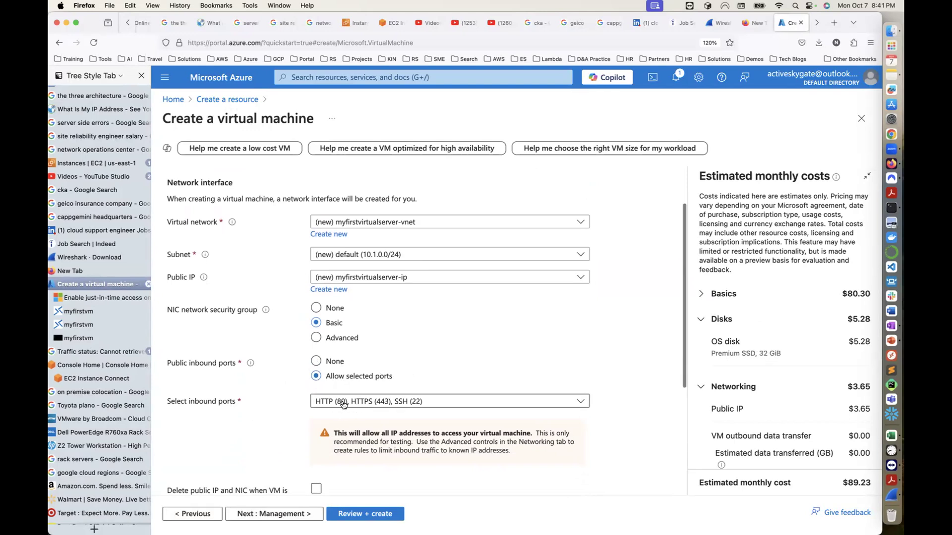
# - Keep the remaining networking defaults and continue through the management, monitoring and advanced settings to the virtual machine's tags
pyautogui.click(395, 277)
pyautogui.click(385, 294)
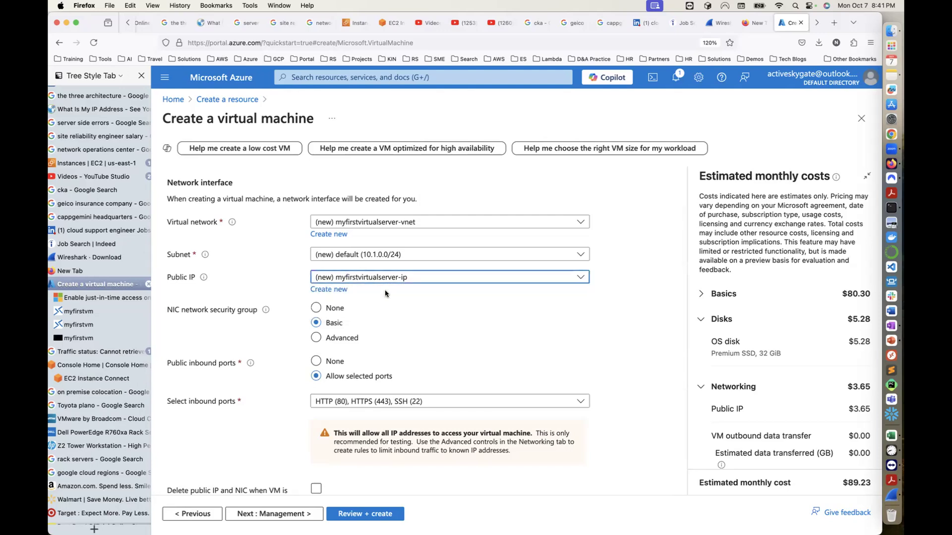
pyautogui.scroll(-5, 345, 411)
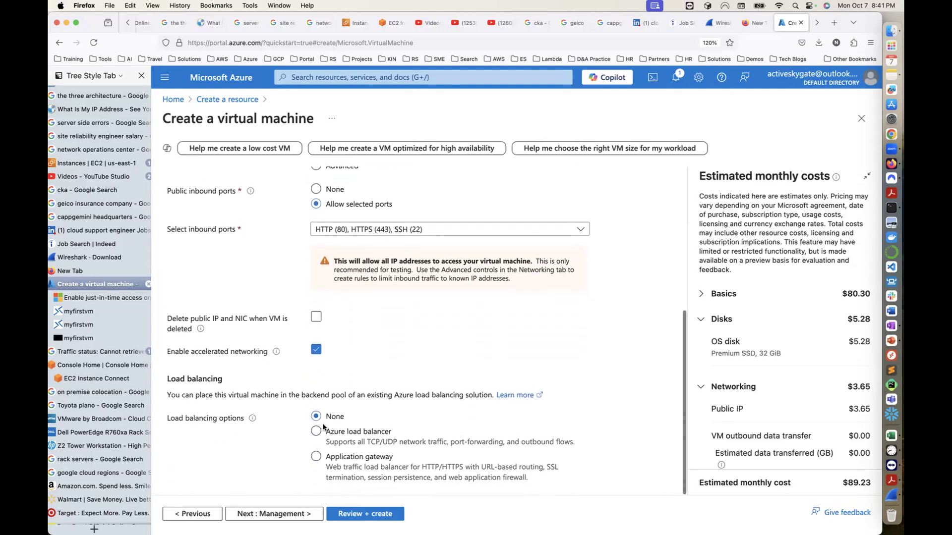
pyautogui.click(294, 515)
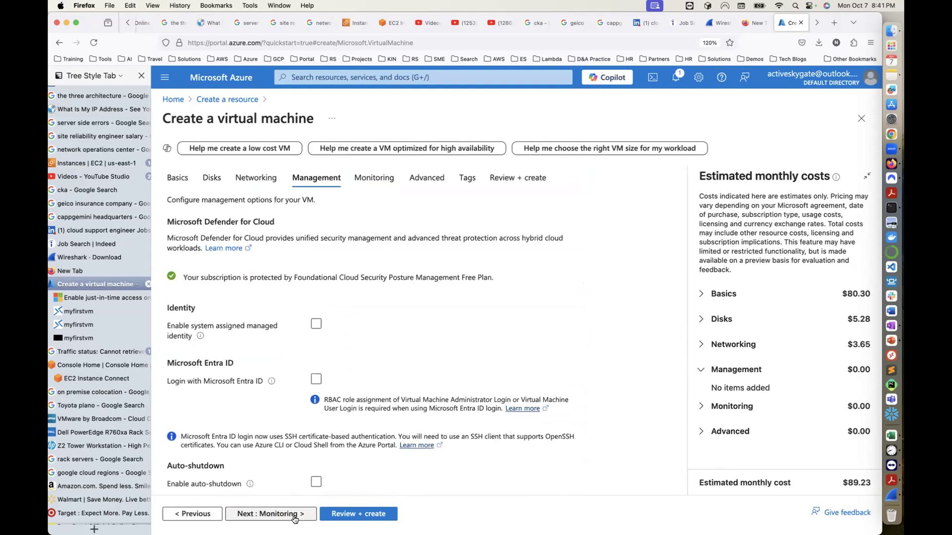
pyautogui.click(295, 515)
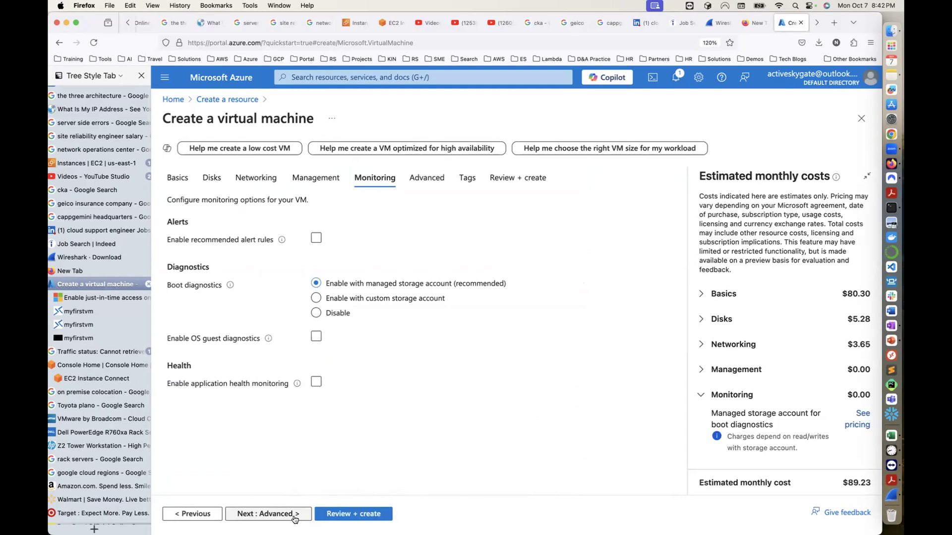
pyautogui.click(294, 518)
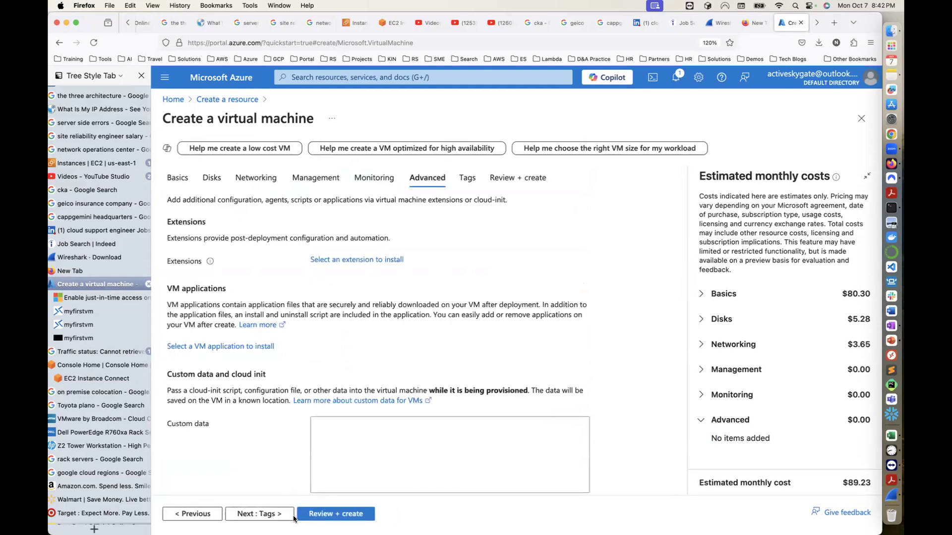
pyautogui.click(294, 518)
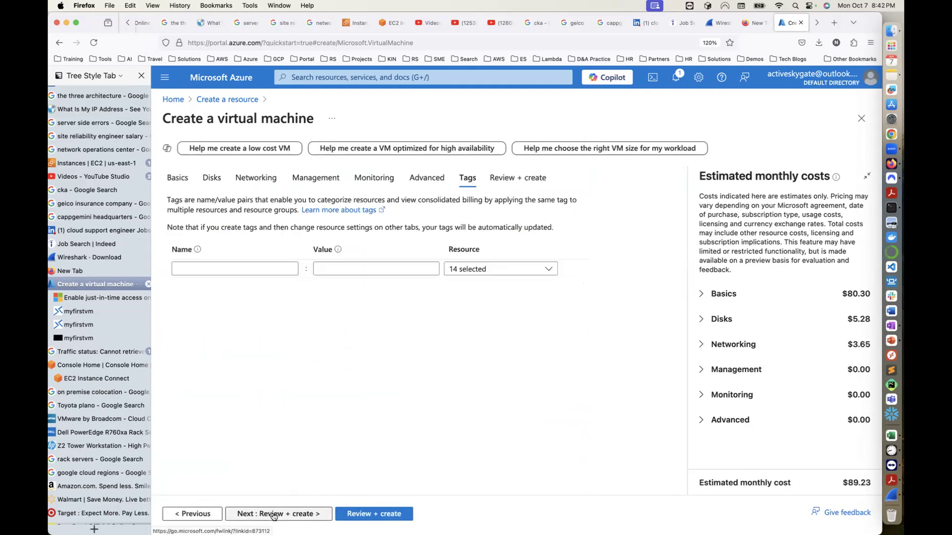
# - Add a tag to the virtual machine with the name Name and the value dibo-virtual-machine
pyautogui.click(216, 267)
pyautogui.write('Name')
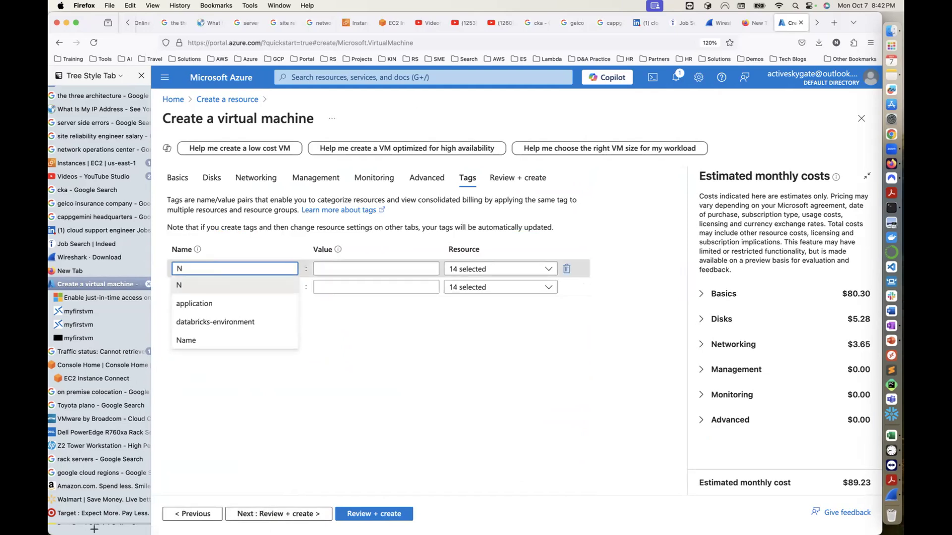
pyautogui.click(356, 264)
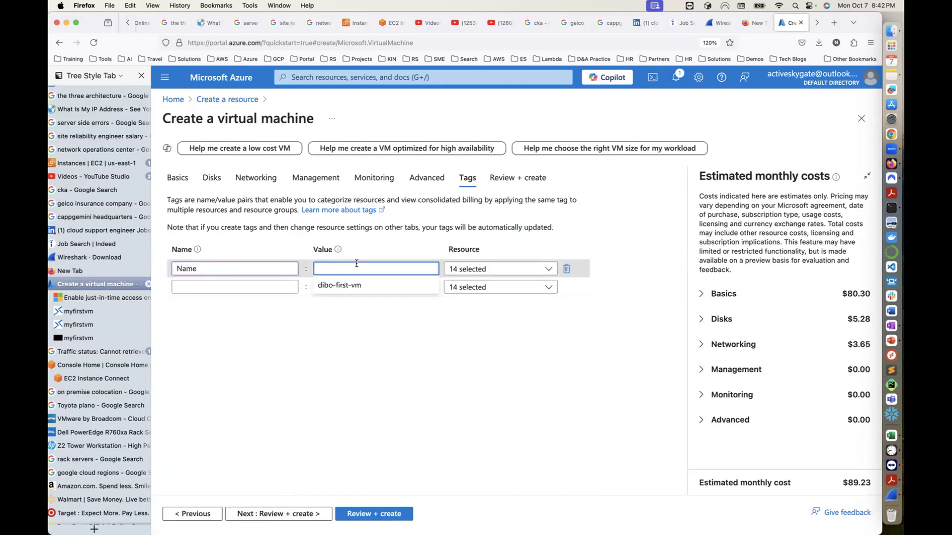
pyautogui.write('dibo')
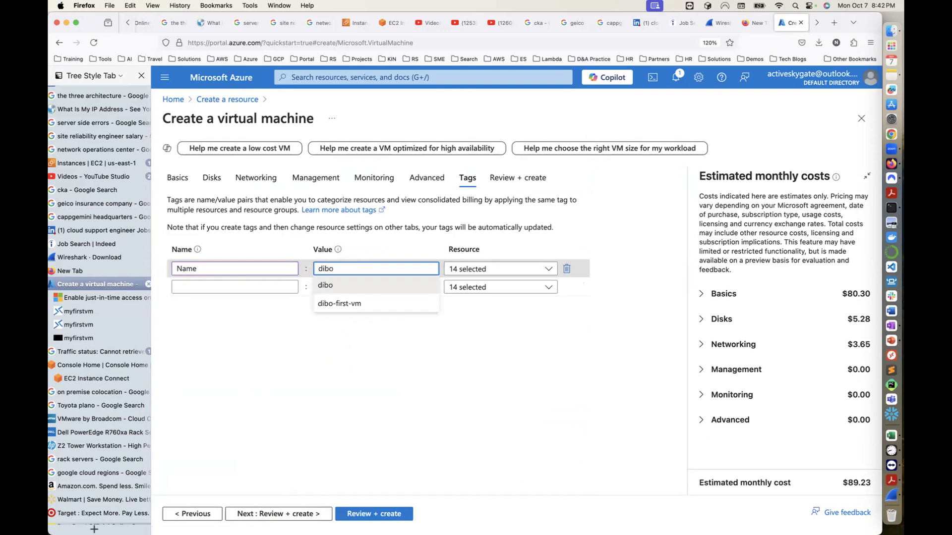
pyautogui.write('-vir')
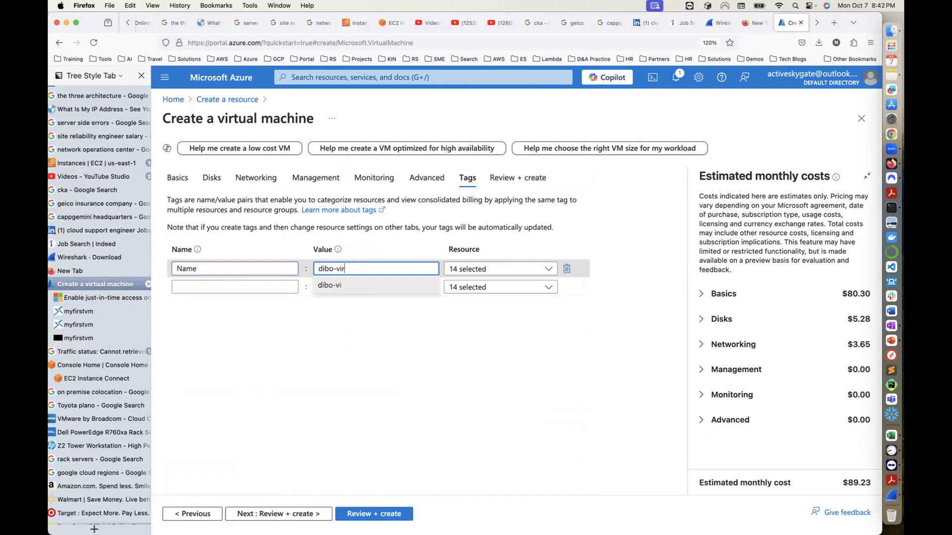
pyautogui.write('tual-machine')
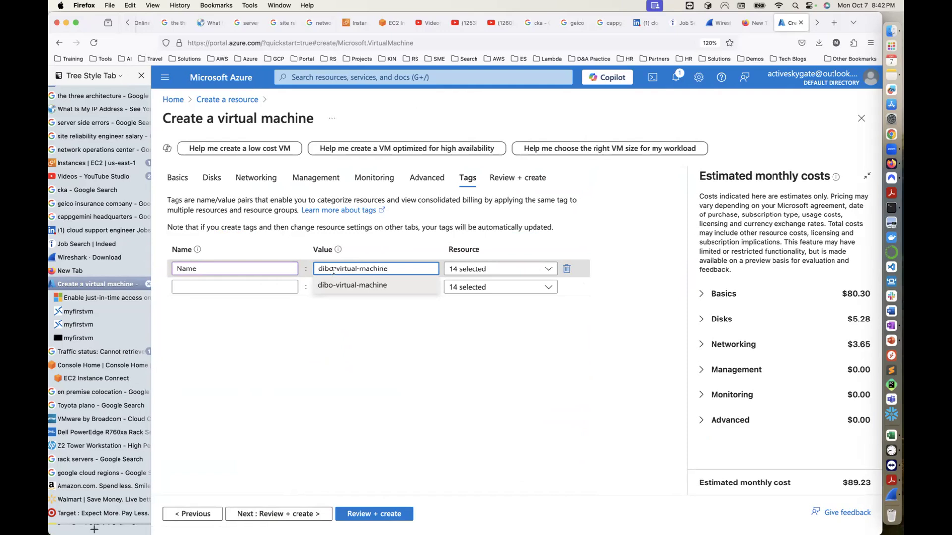
pyautogui.click(347, 331)
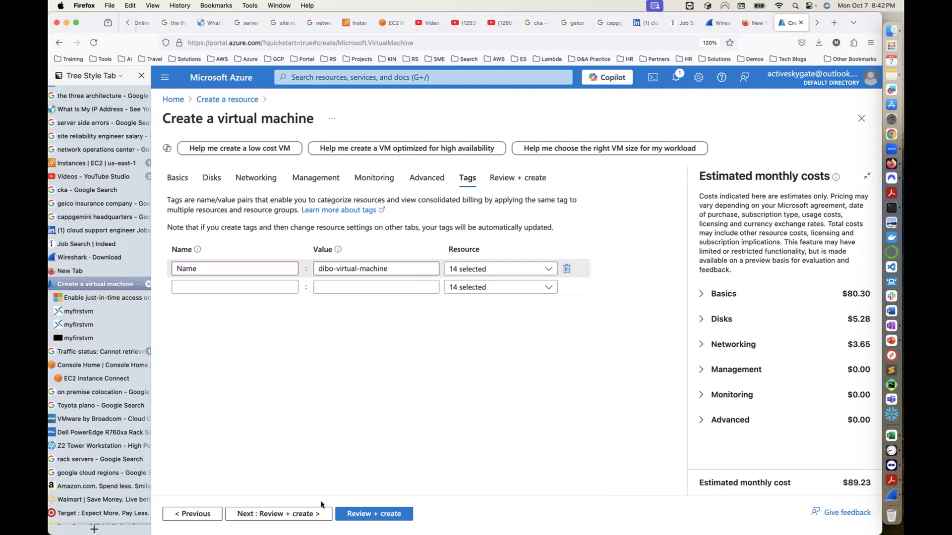
# - Validate the configuration and create the virtual machine, generating a new SSH key pair and downloading its private key
pyautogui.click(369, 513)
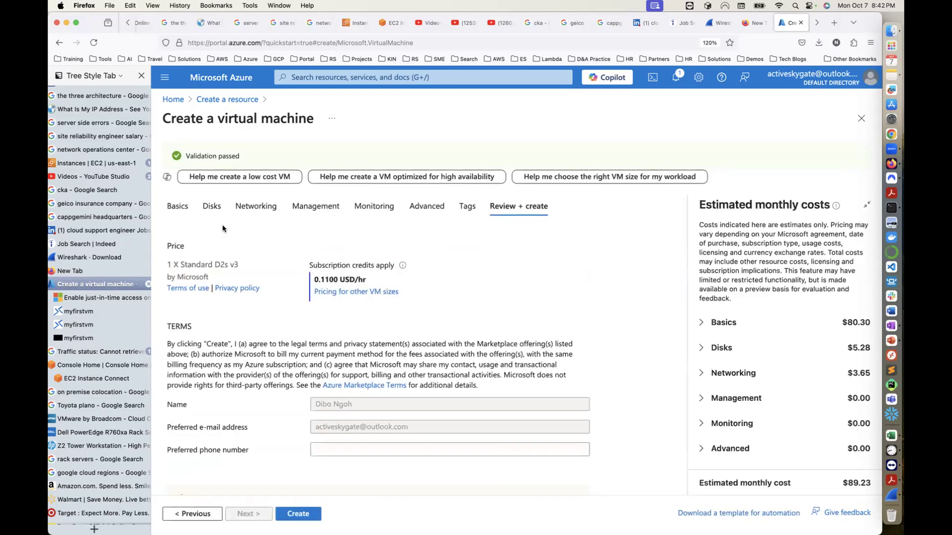
pyautogui.click(310, 514)
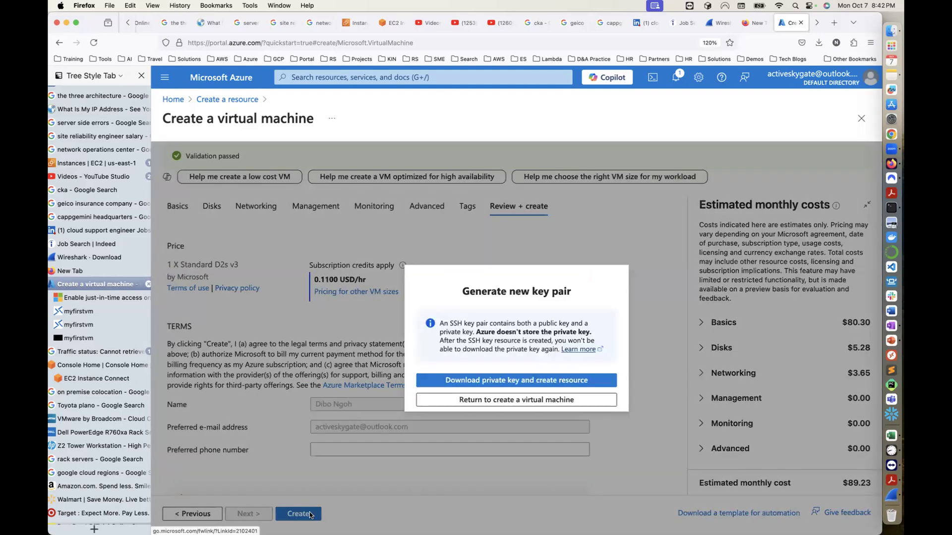
pyautogui.click(498, 384)
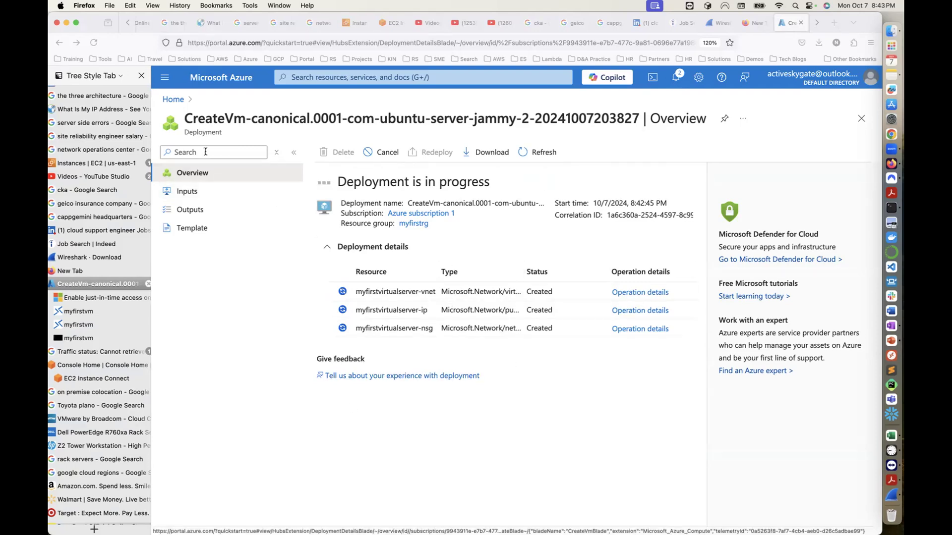
# - Open the list of virtual machines from the Azure home page and check the status of myfirstvirtualserver and myfirstvm
pyautogui.click(173, 99)
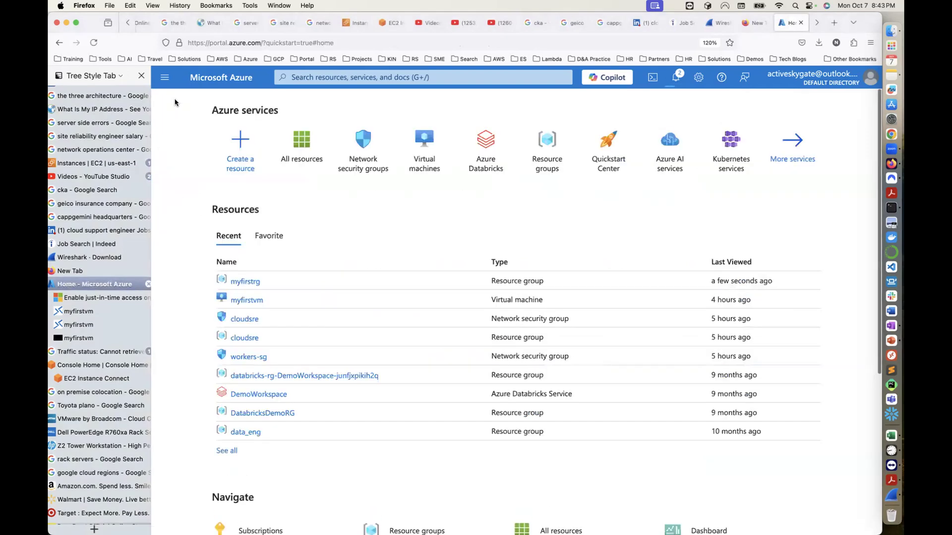
pyautogui.click(423, 163)
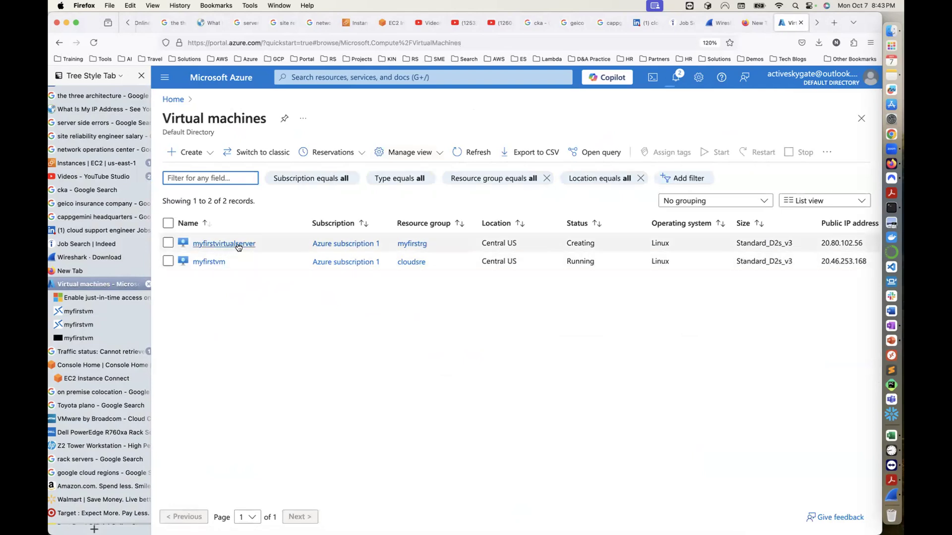
pyautogui.click(599, 247)
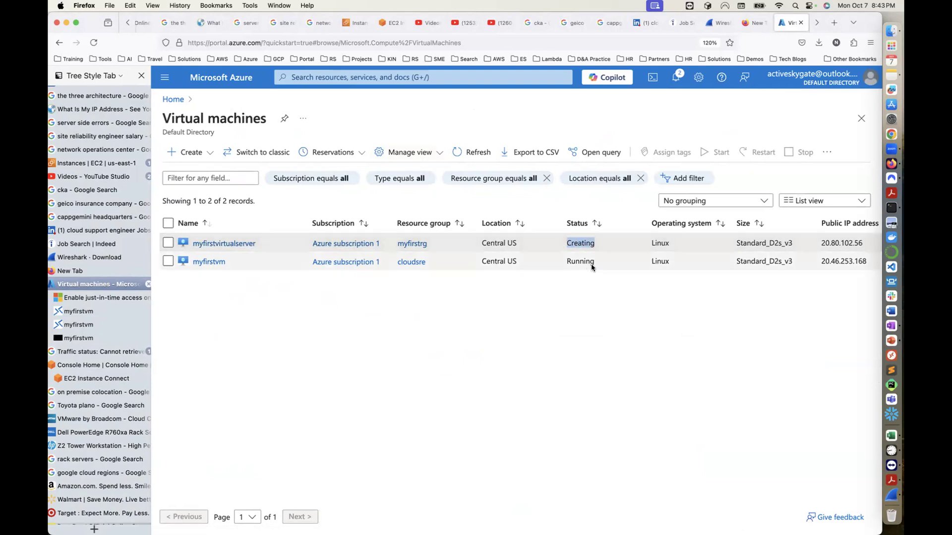
pyautogui.moveTo(597, 263); pyautogui.dragTo(554, 264)
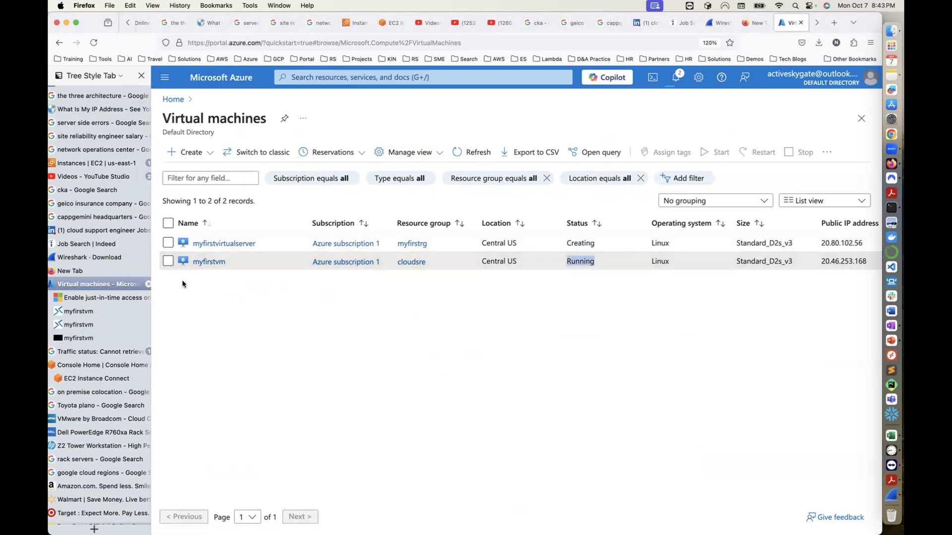
# - Delete the virtual machine myfirstvm with force delete applied, confirming the deletion with the word delete
pyautogui.click(168, 262)
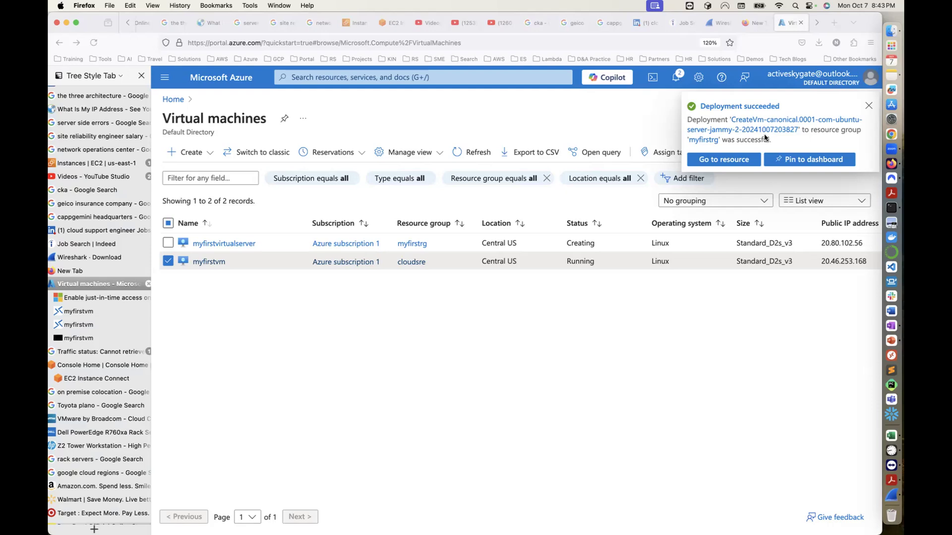
pyautogui.click(867, 108)
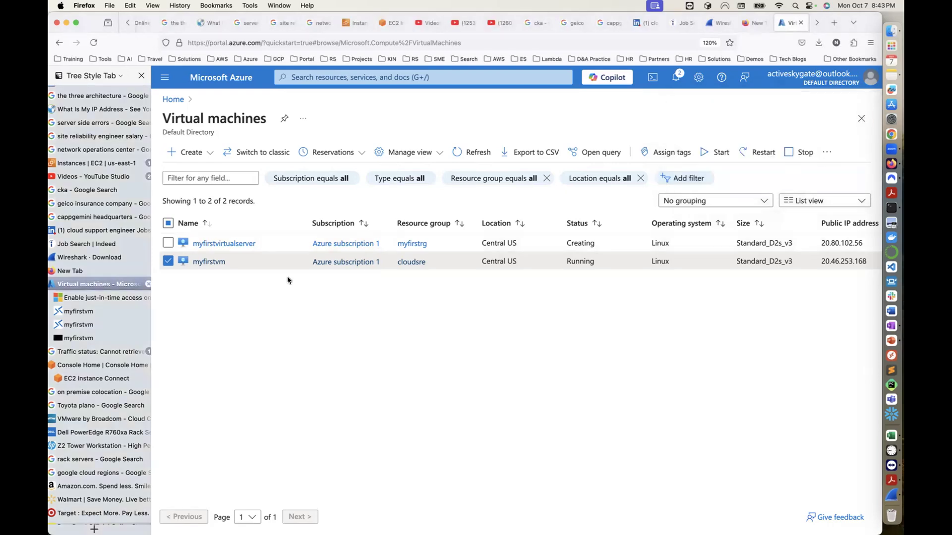
pyautogui.click(825, 153)
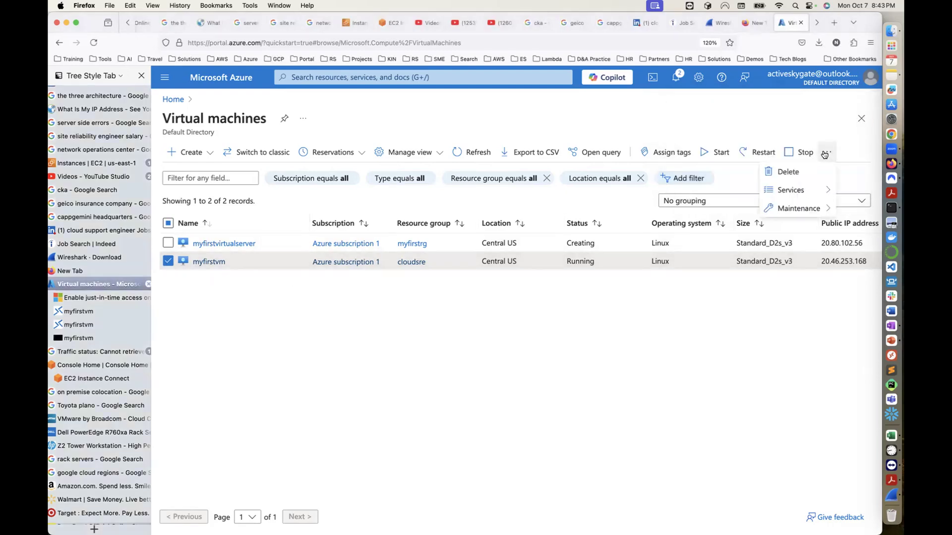
pyautogui.click(812, 171)
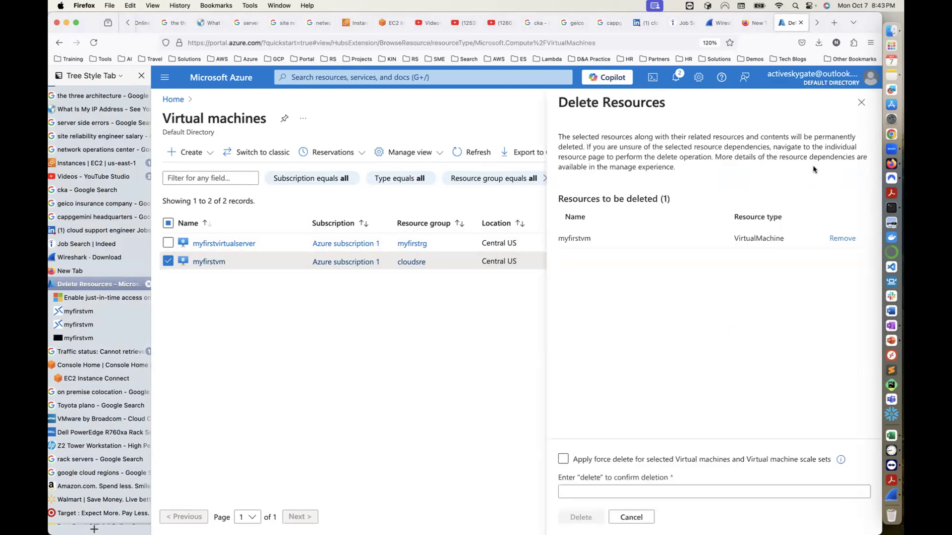
pyautogui.click(563, 459)
pyautogui.click(589, 493)
pyautogui.write('dele')
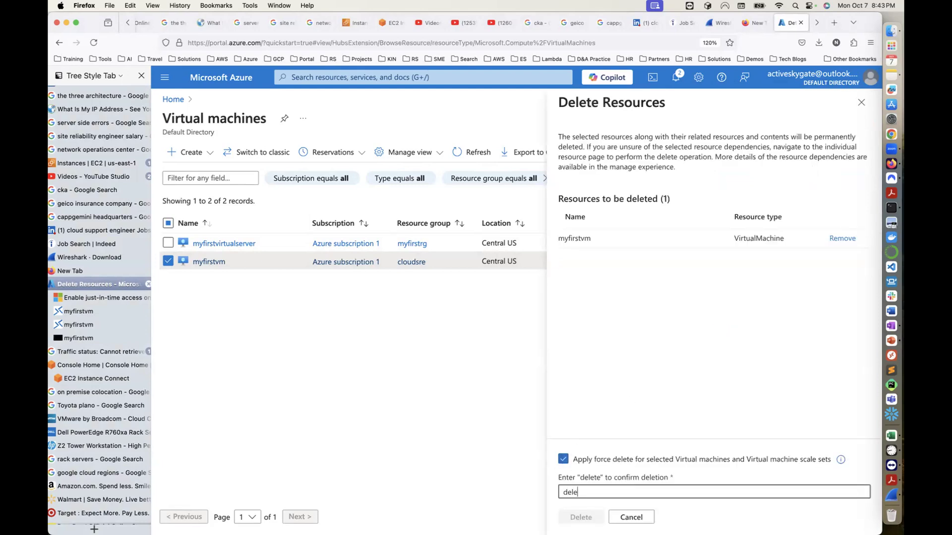
pyautogui.write('te')
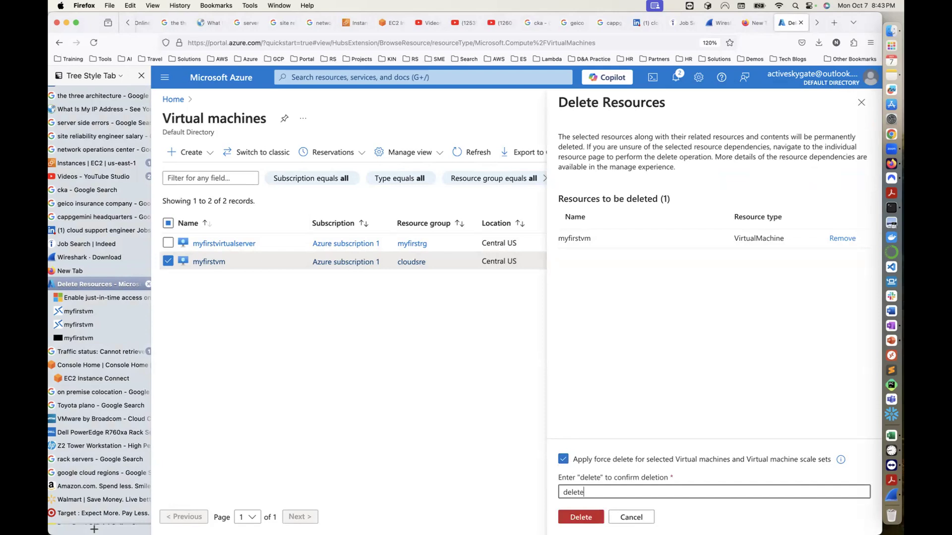
pyautogui.click(583, 518)
pyautogui.click(704, 358)
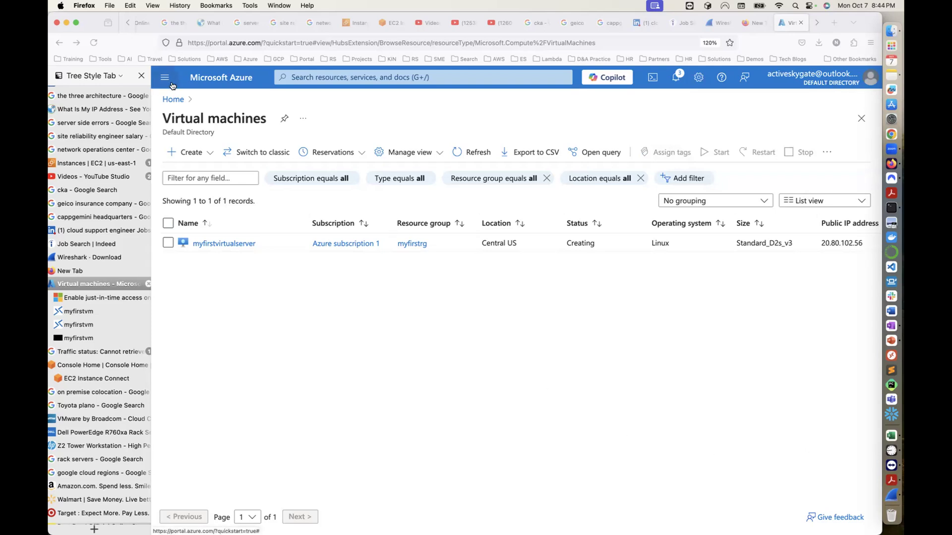
# - Return to the Azure home page and reset the browser zoom to 100%
pyautogui.click(173, 100)
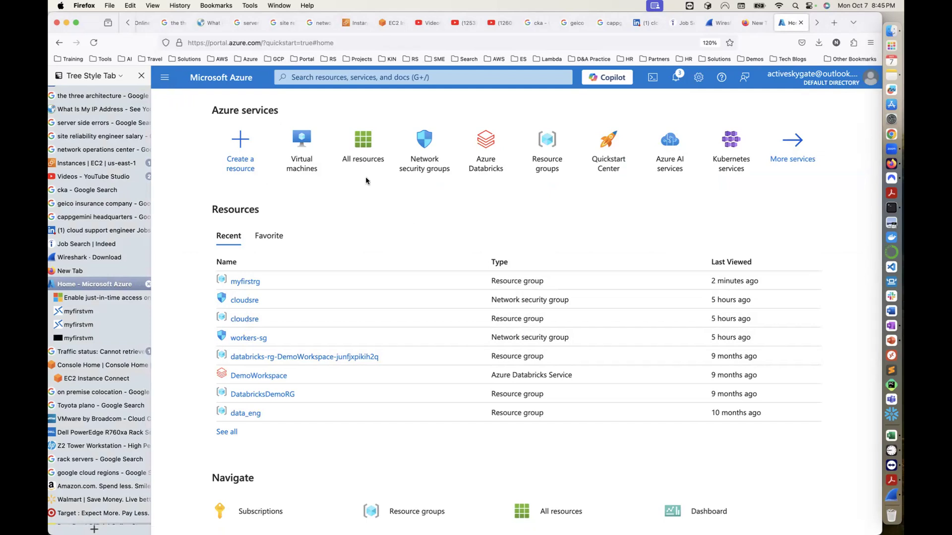
pyautogui.click(711, 43)
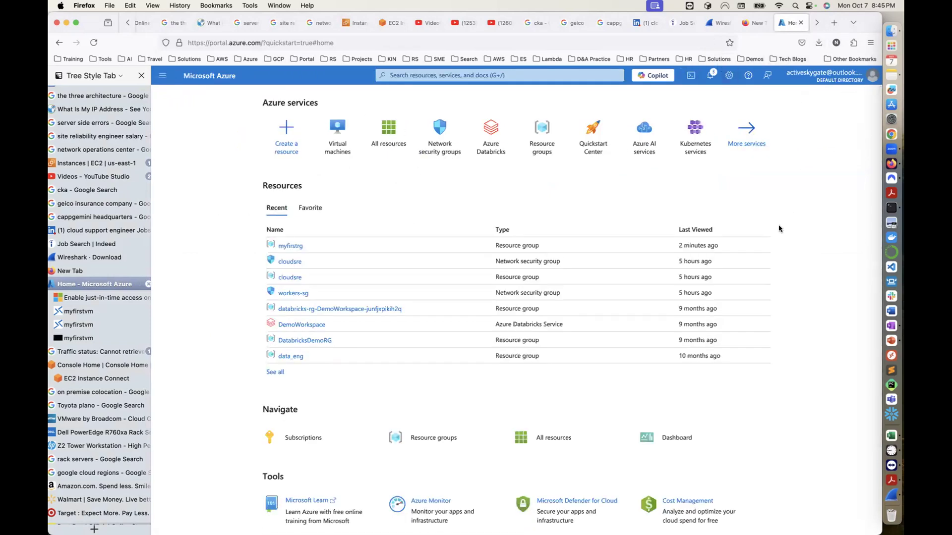
pyautogui.click(871, 43)
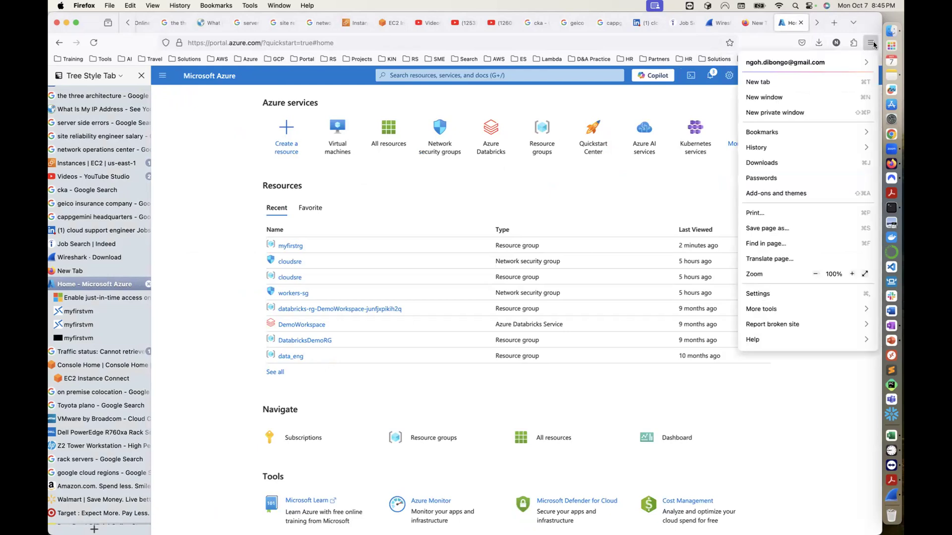
# - Increase the browser's page zoom to 110% for the Azure portal
pyautogui.click(813, 405)
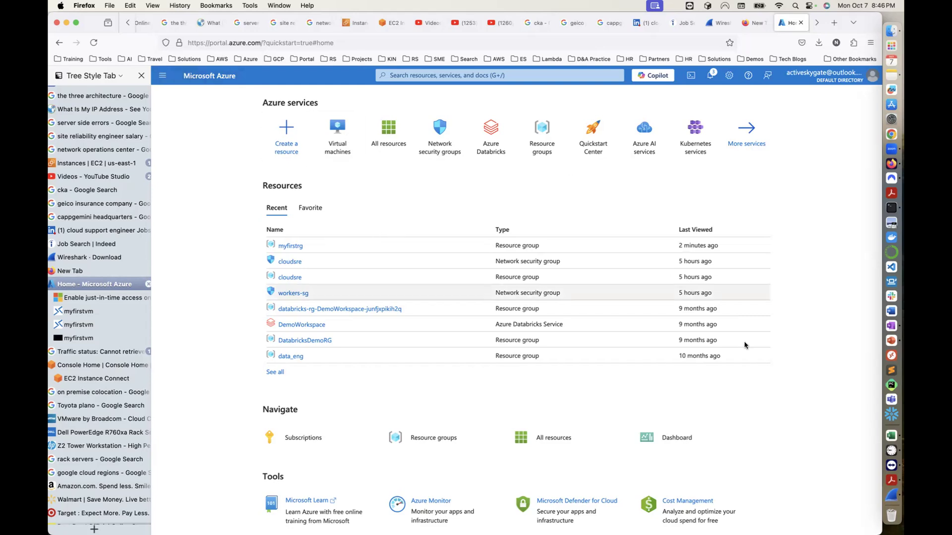
pyautogui.click(870, 43)
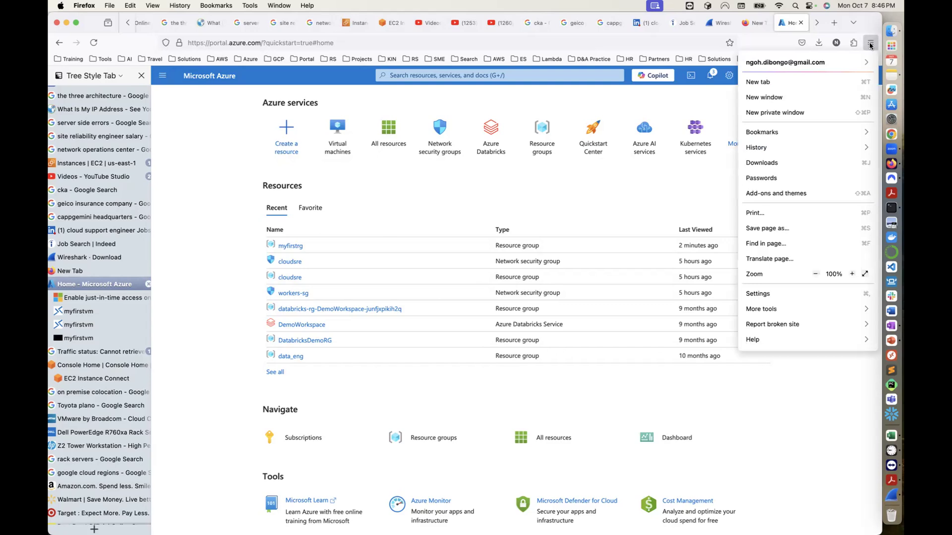
pyautogui.click(853, 275)
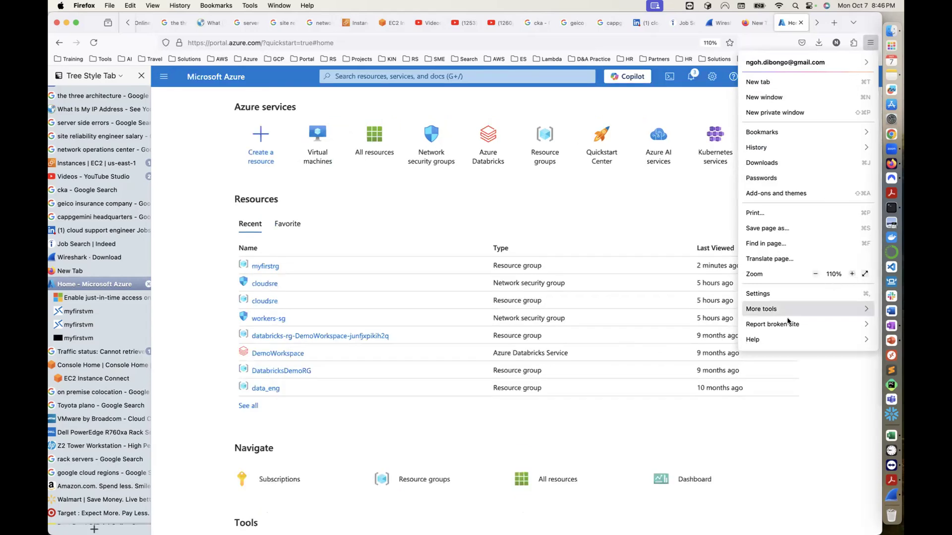
pyautogui.click(834, 437)
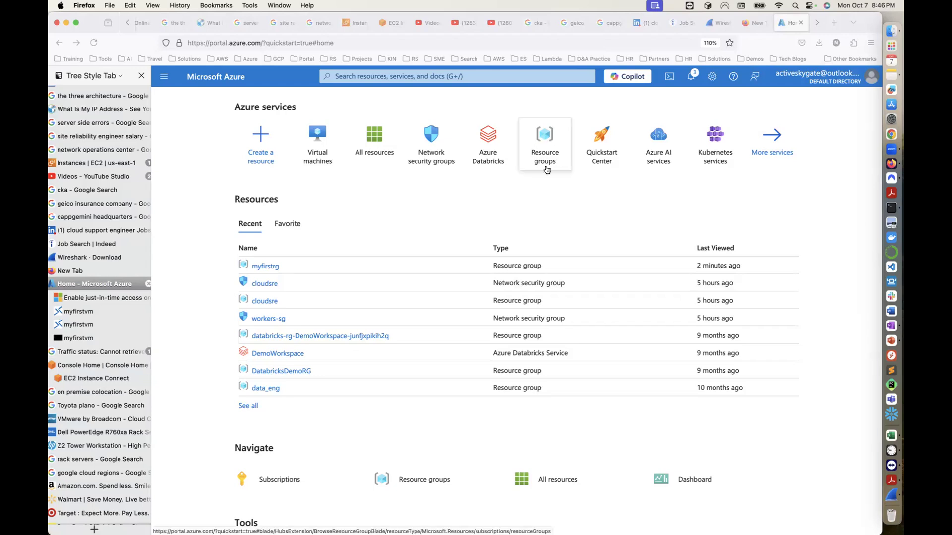
# - Start creating a resource group under Azure subscription 1 and set its region to (US) Central US
pyautogui.click(541, 141)
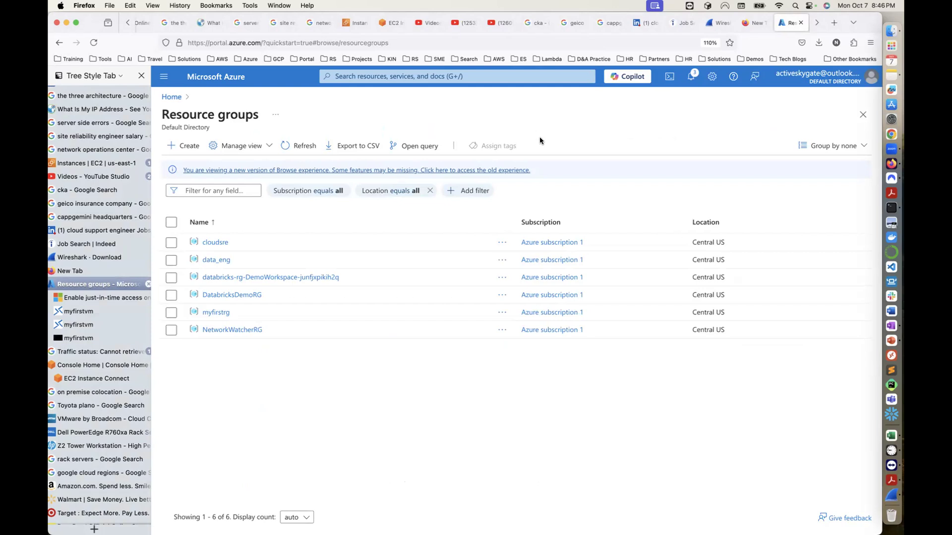
pyautogui.click(183, 147)
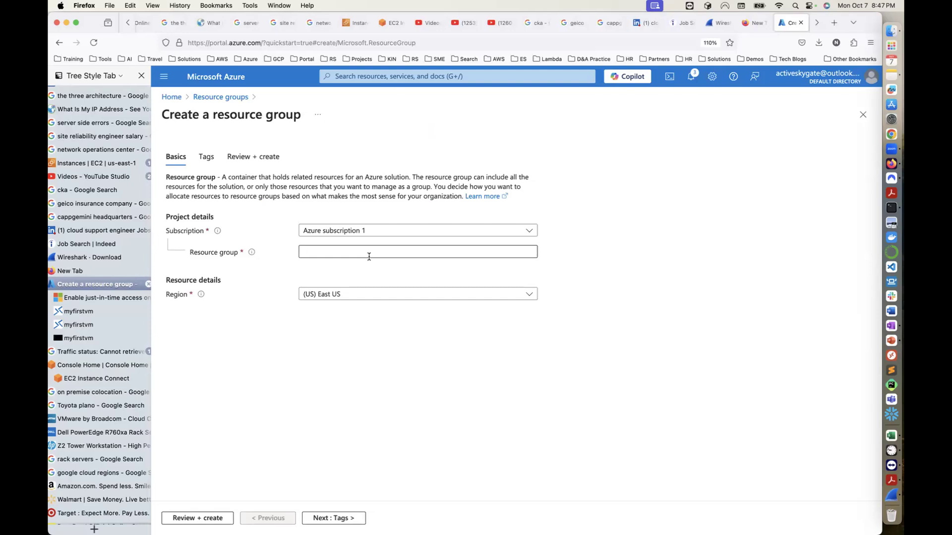
pyautogui.click(326, 296)
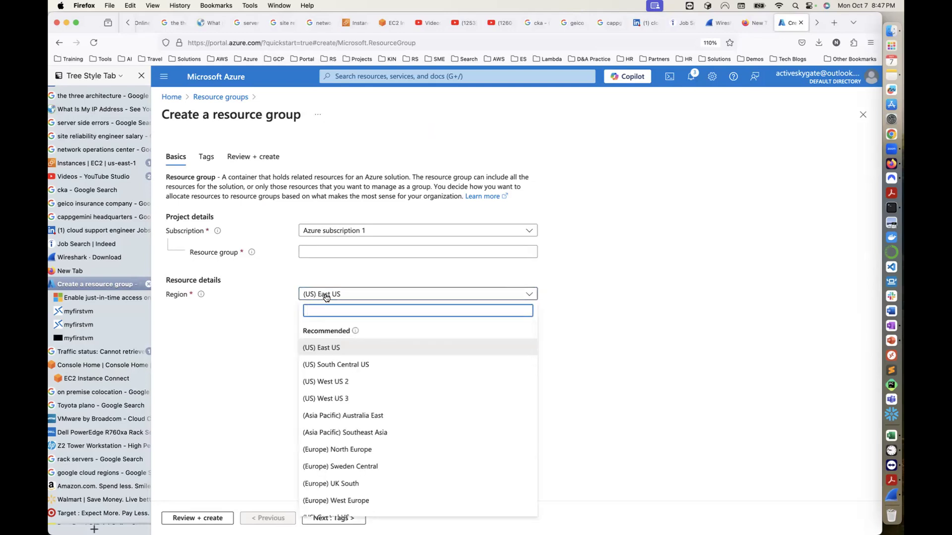
pyautogui.scroll(-5, 381, 448)
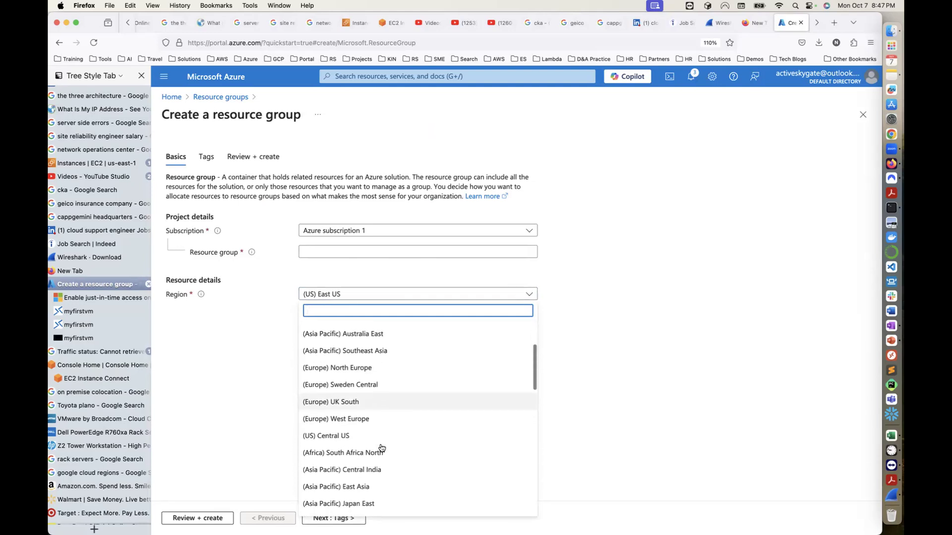
pyautogui.click(353, 436)
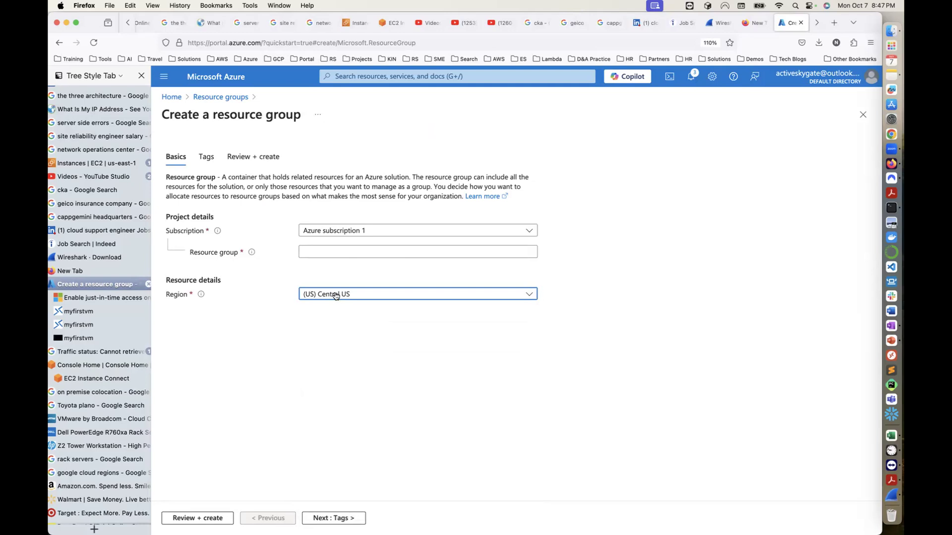
pyautogui.click(335, 295)
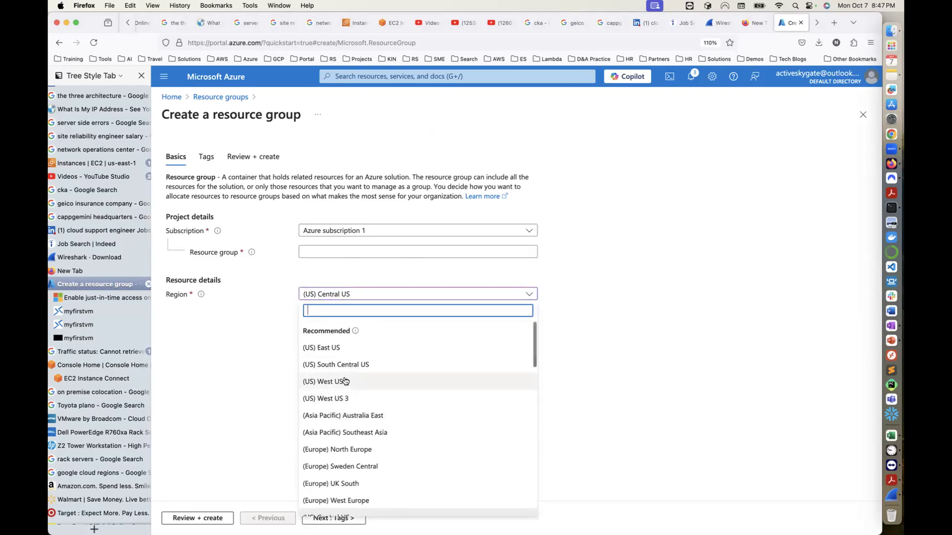
pyautogui.click(291, 303)
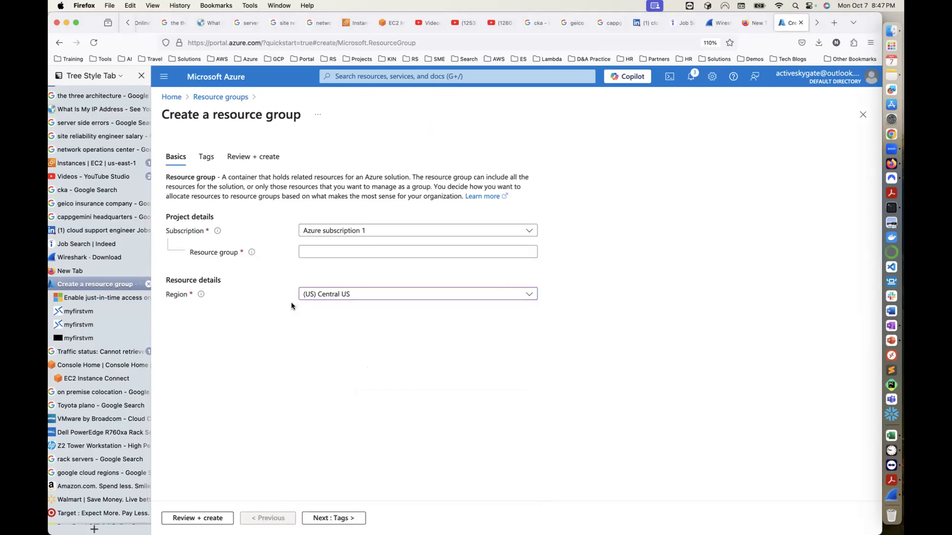
# - Name the resource group my_first_cloud_sre_rg, then review and create it
pyautogui.click(329, 250)
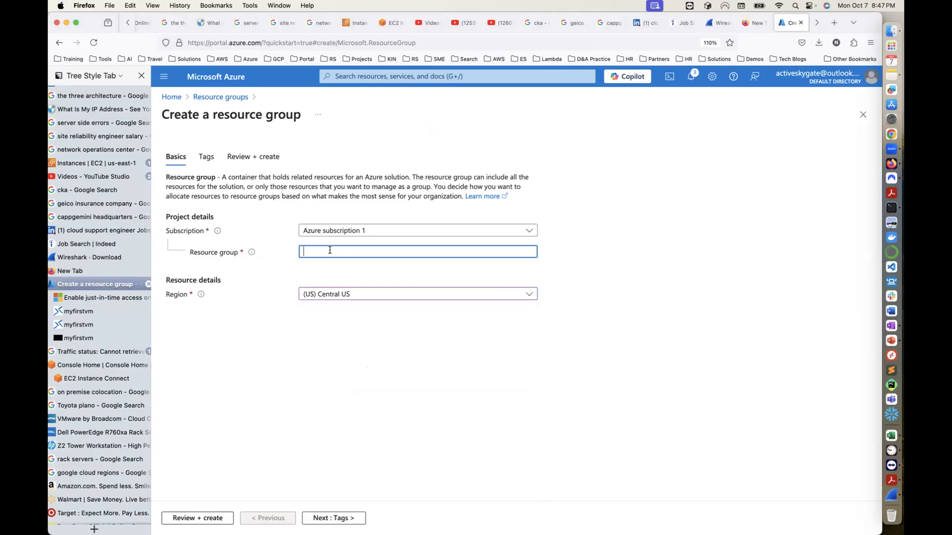
pyautogui.write('myfirstcloudsrerg')
pyautogui.click(311, 251)
pyautogui.write('____')
pyautogui.click(197, 519)
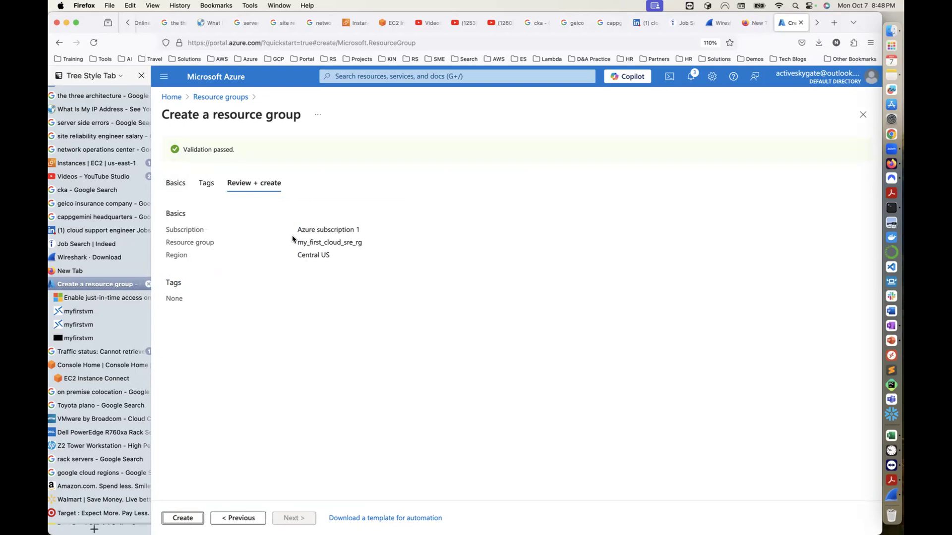
pyautogui.click(193, 519)
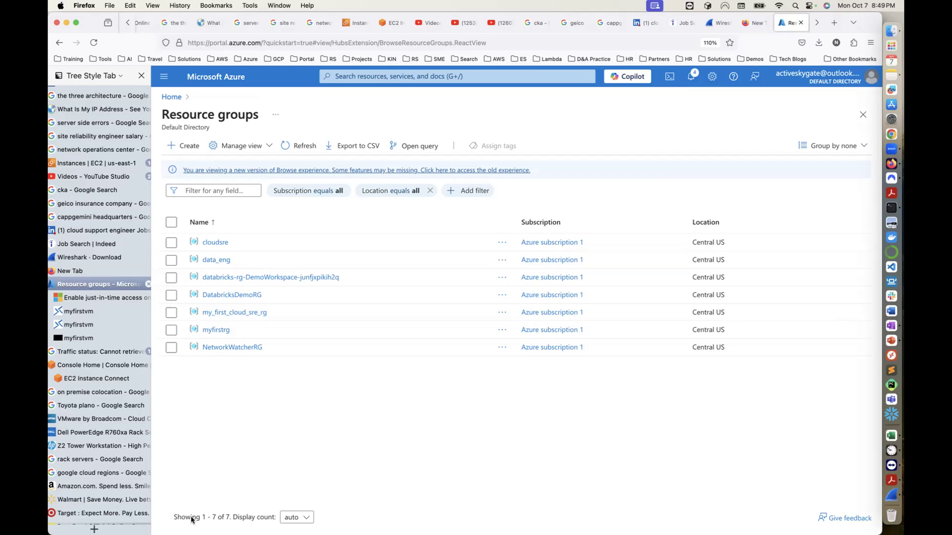
# - Start creating a virtual machine and assign it to the my_first_cloud_sre_rg resource group
pyautogui.click(171, 99)
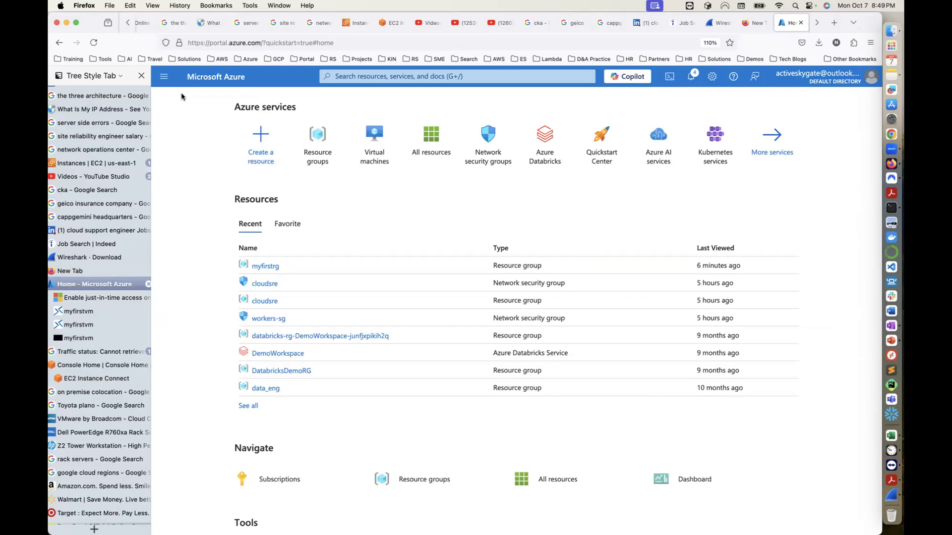
pyautogui.click(258, 141)
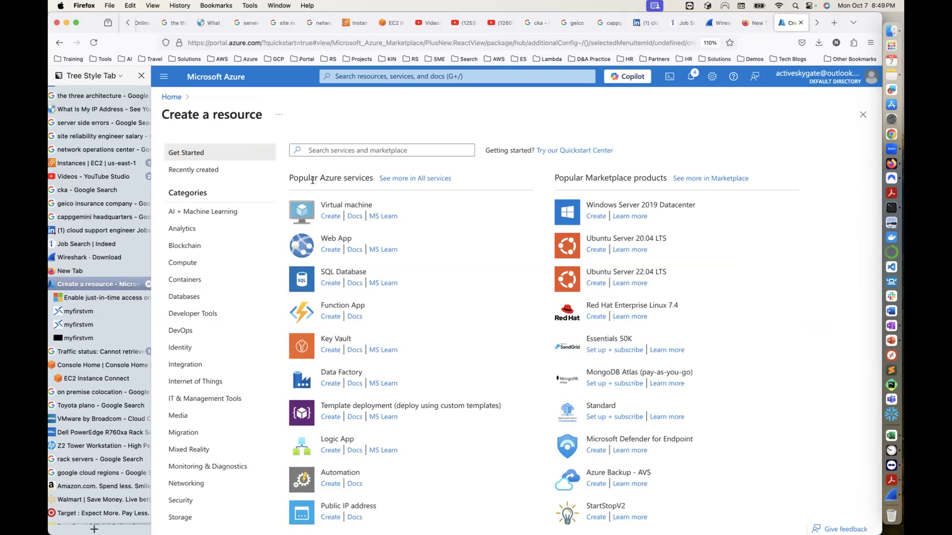
pyautogui.click(330, 217)
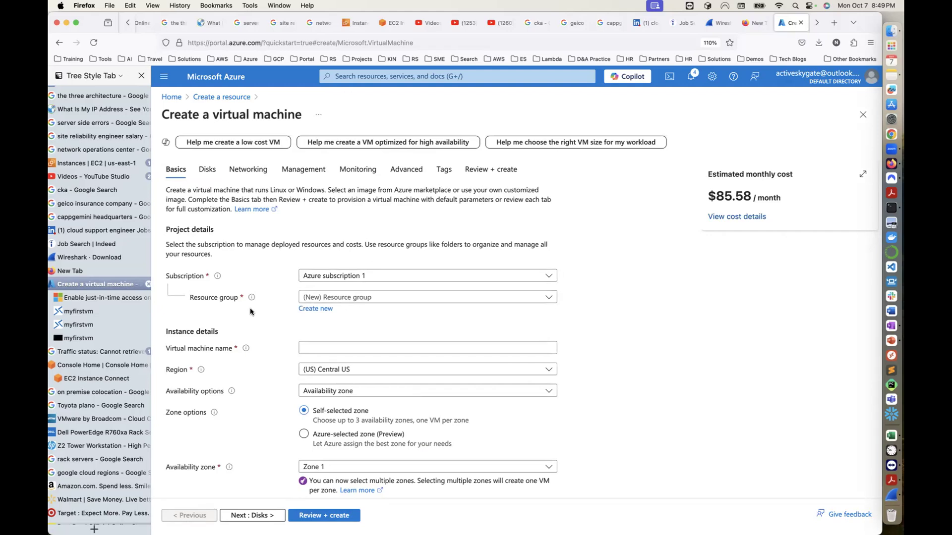
pyautogui.click(457, 300)
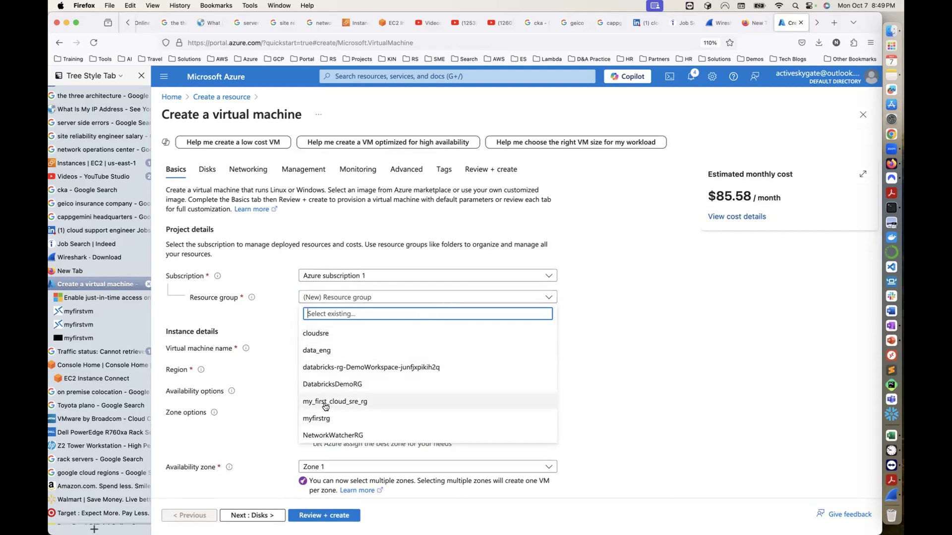
pyautogui.click(349, 402)
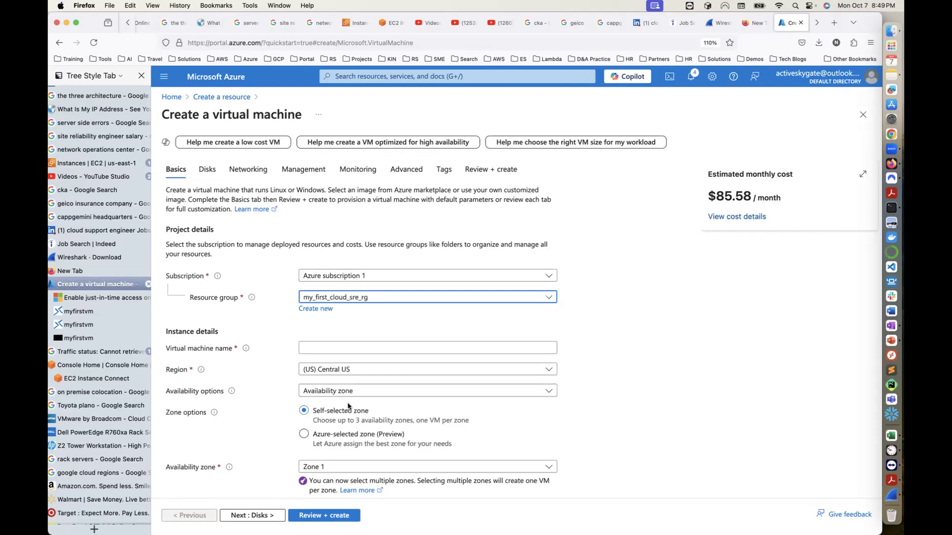
# - Enter dibo_betting_server as the virtual machine name
pyautogui.click(336, 349)
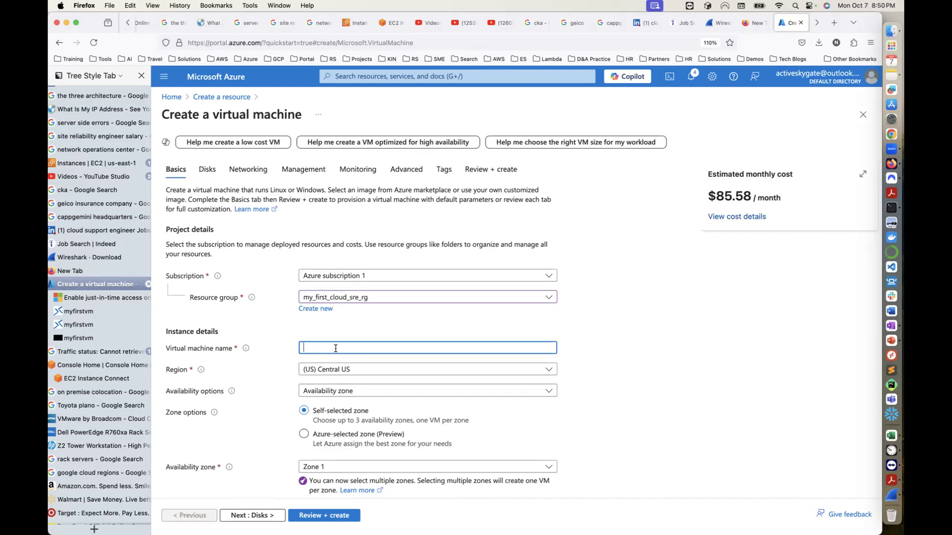
pyautogui.write('dibo_bett')
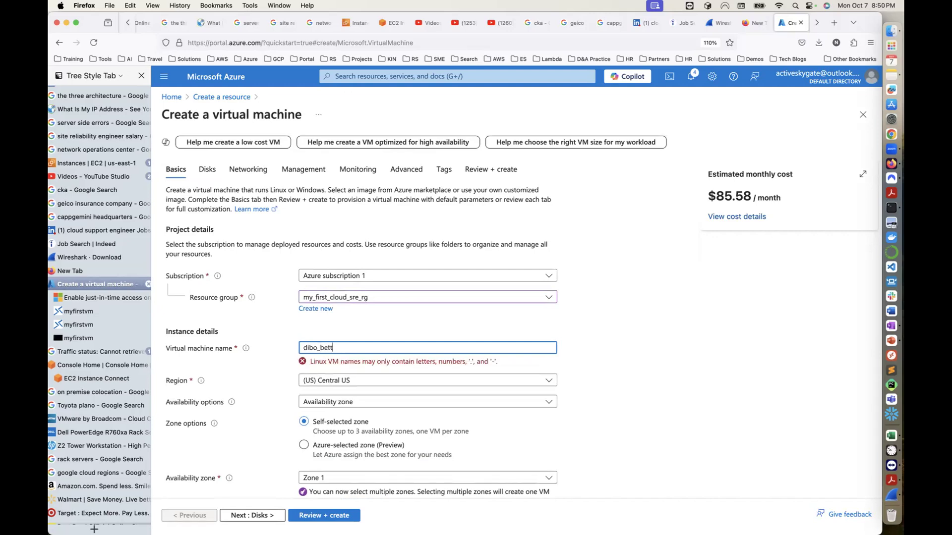
pyautogui.write('ing_')
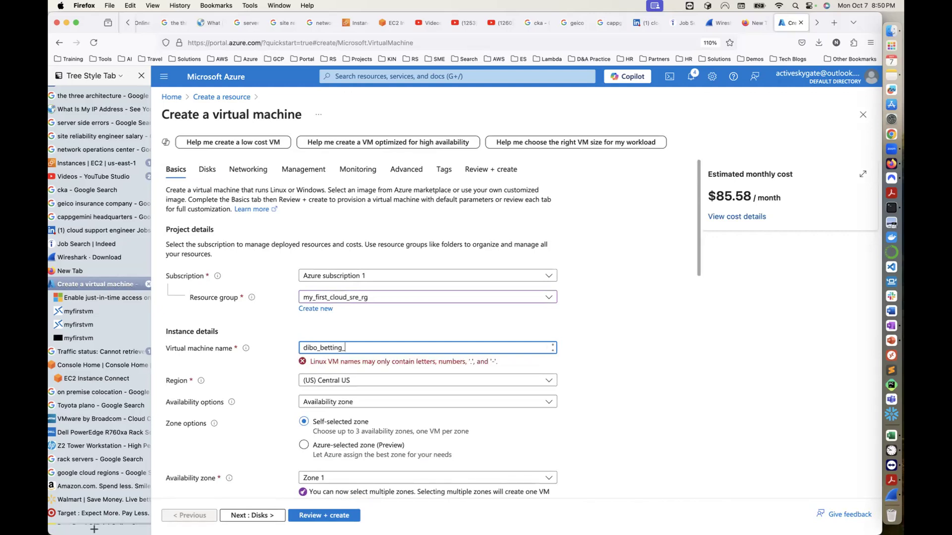
pyautogui.write('server')
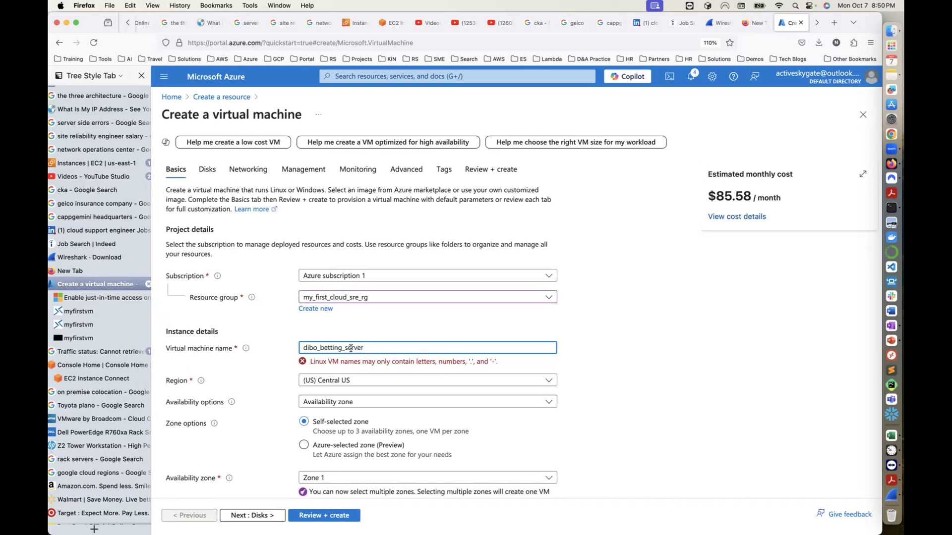
# - Replace the underscores in the virtual machine name with hyphens to make it dibo-betting-server
pyautogui.click(319, 348)
pyautogui.press('BackSpace')
pyautogui.write('-')
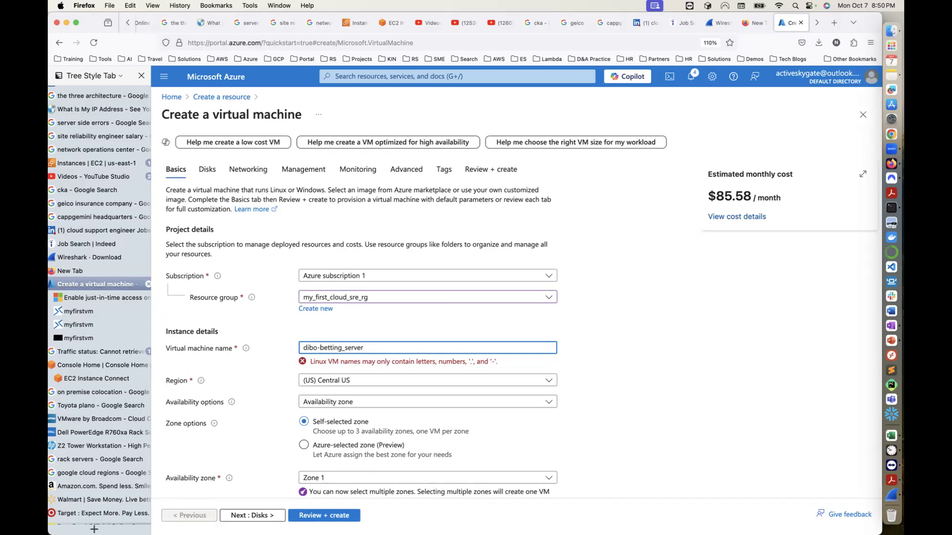
pyautogui.click(345, 348)
pyautogui.press('BackSpace')
pyautogui.write('-')
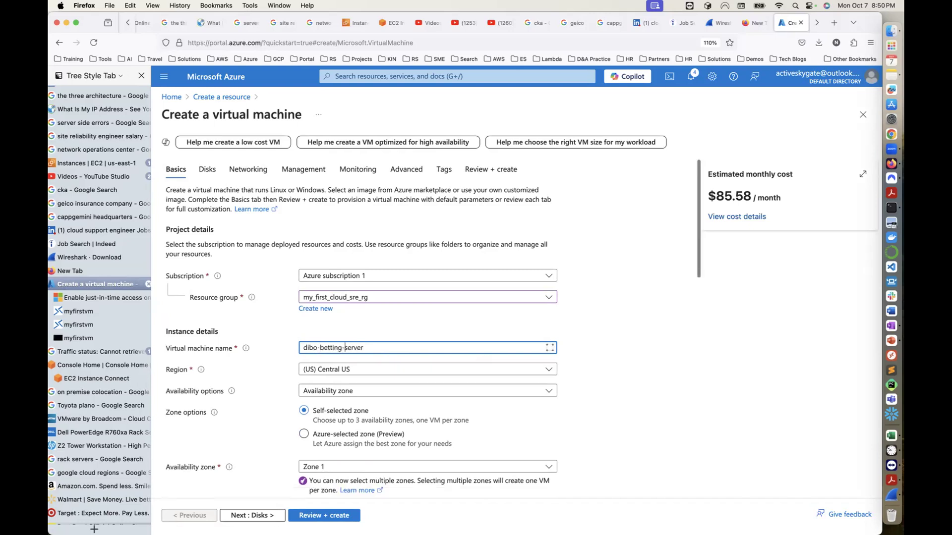
pyautogui.click(593, 356)
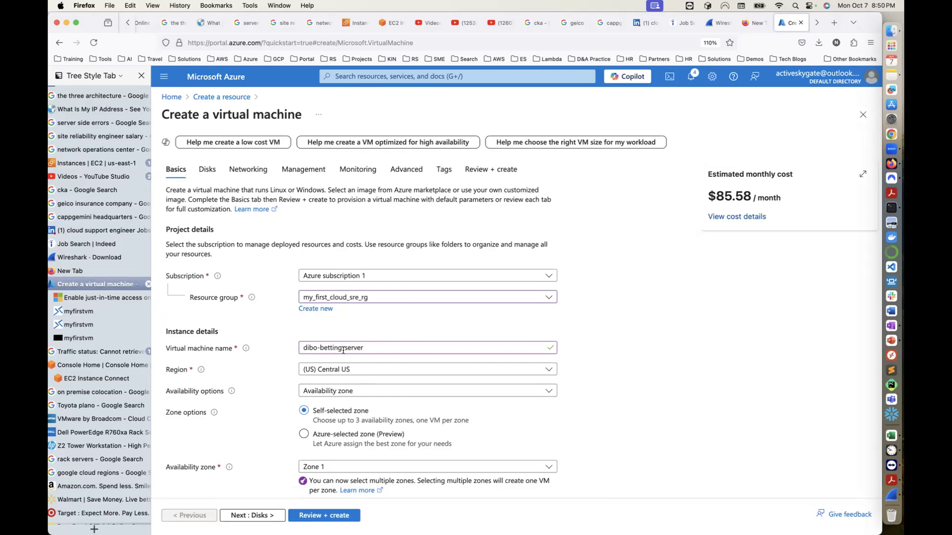
pyautogui.moveTo(364, 348); pyautogui.dragTo(299, 349)
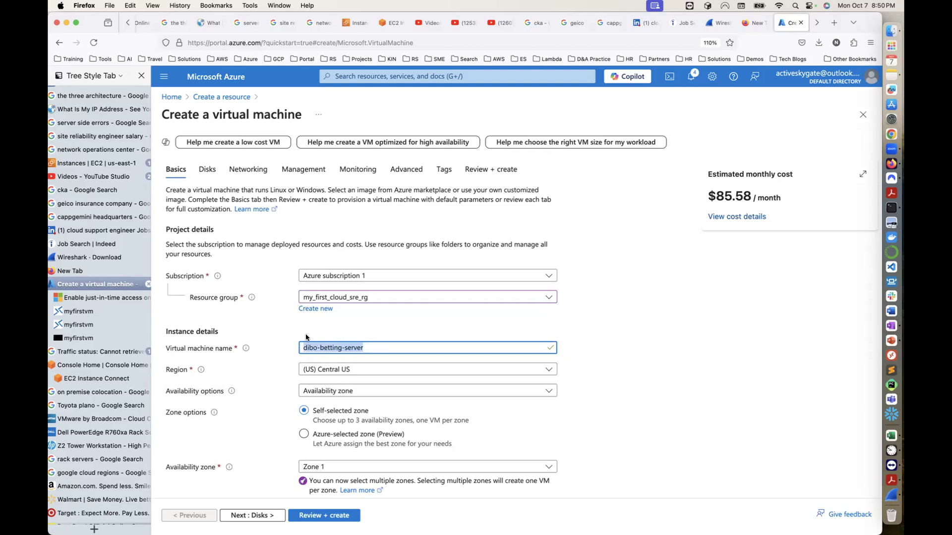
pyautogui.click(364, 334)
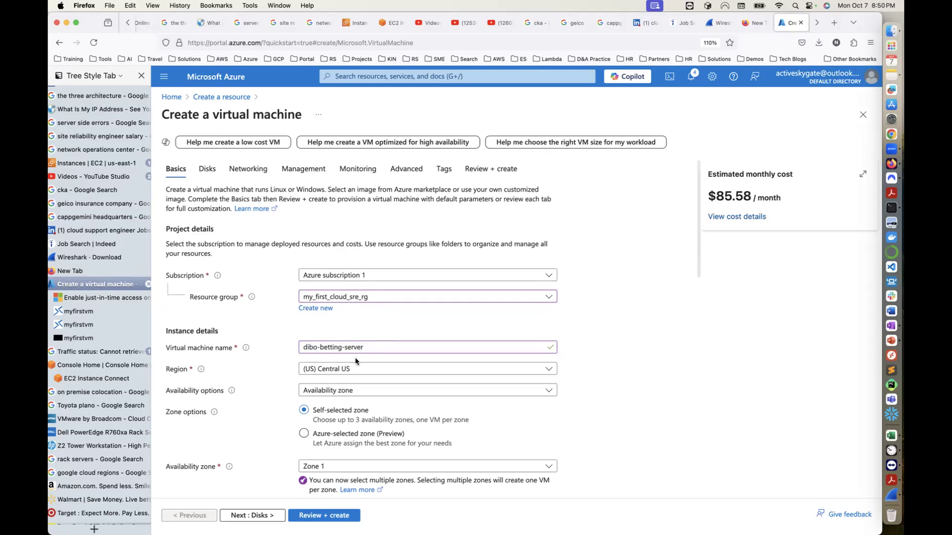
# - Select Ubuntu Server 22.04 LTS - x64 Gen2 as the virtual machine's image
pyautogui.scroll(-2, 355, 358)
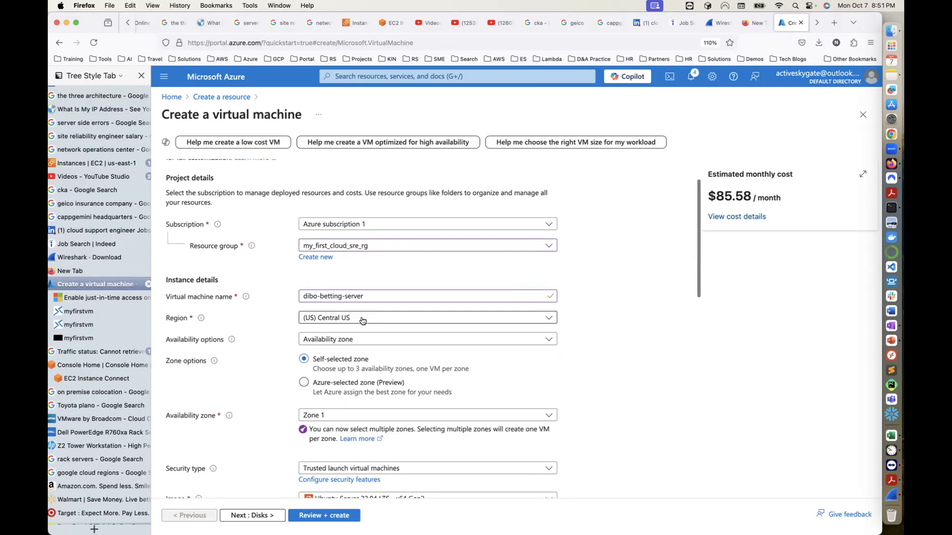
pyautogui.scroll(-4, 363, 321)
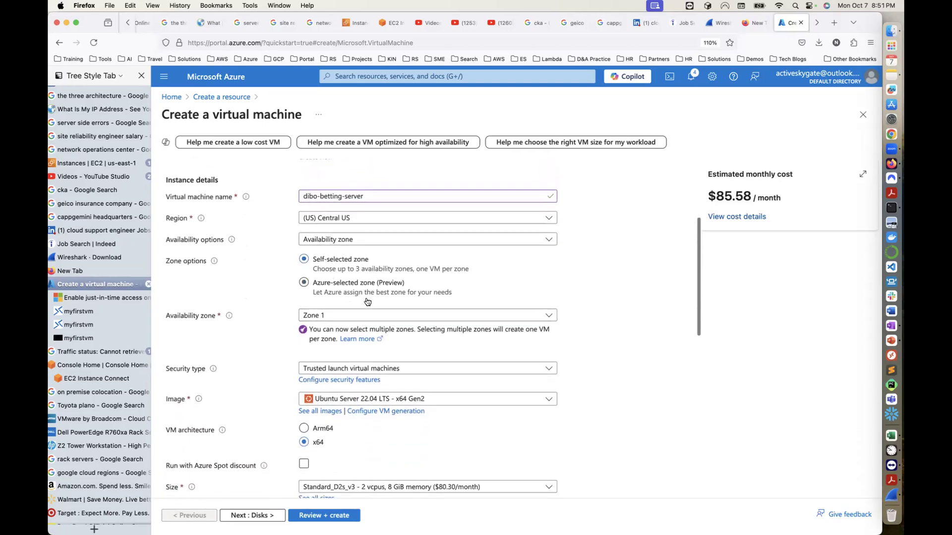
pyautogui.scroll(-4, 377, 345)
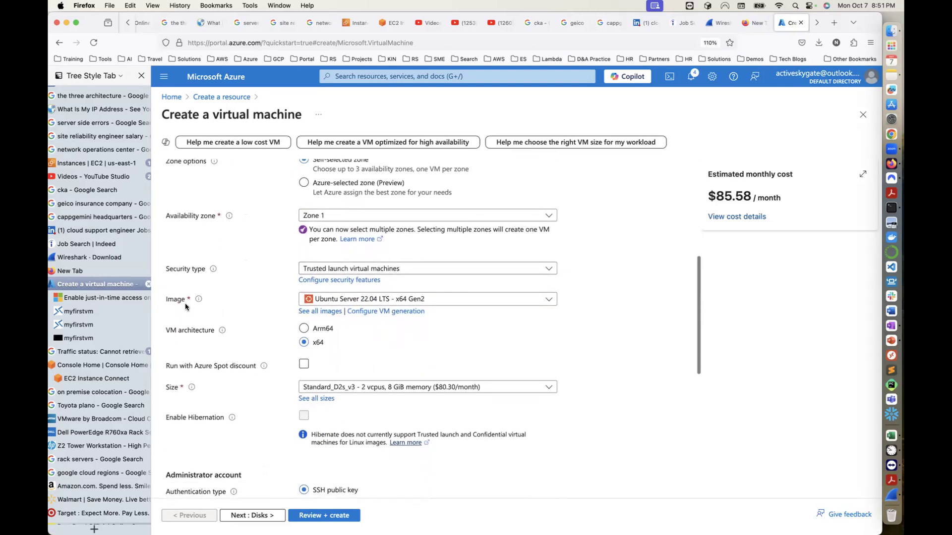
pyautogui.click(459, 300)
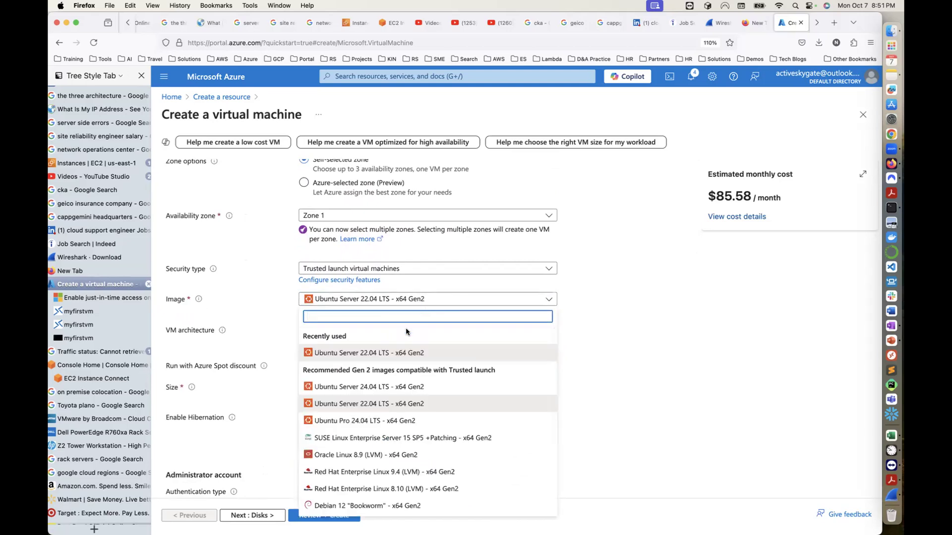
pyautogui.click(379, 409)
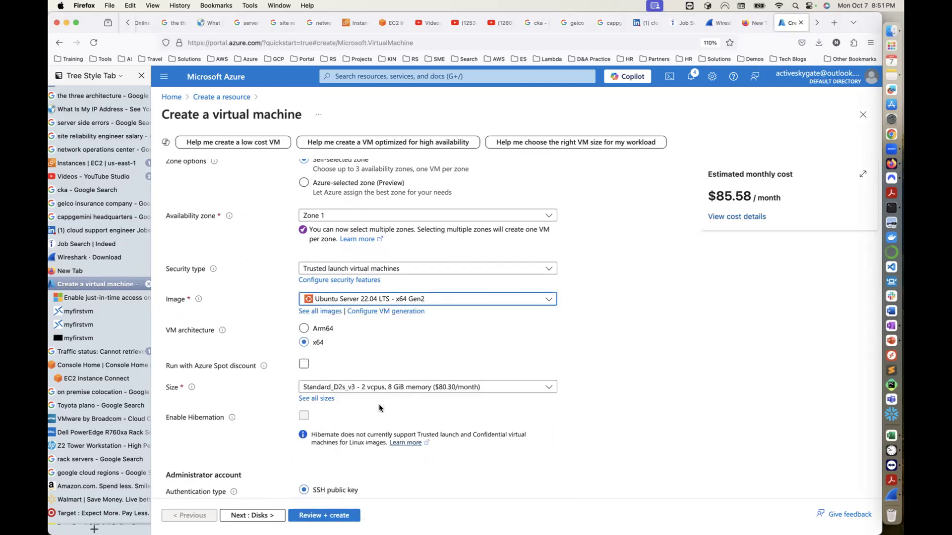
# - Look through the operating system images offered for the virtual machine, leaving the selection as it is
pyautogui.scroll(-3, 379, 405)
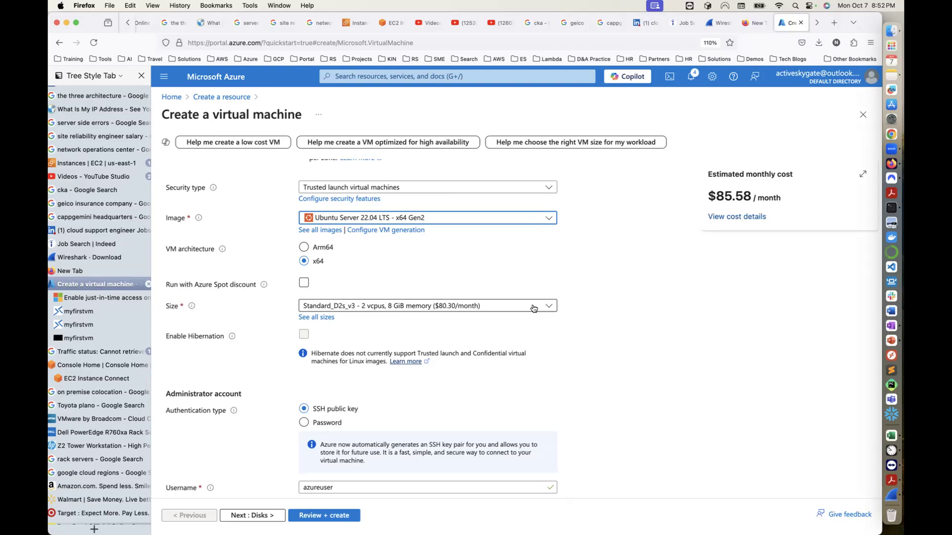
pyautogui.click(549, 219)
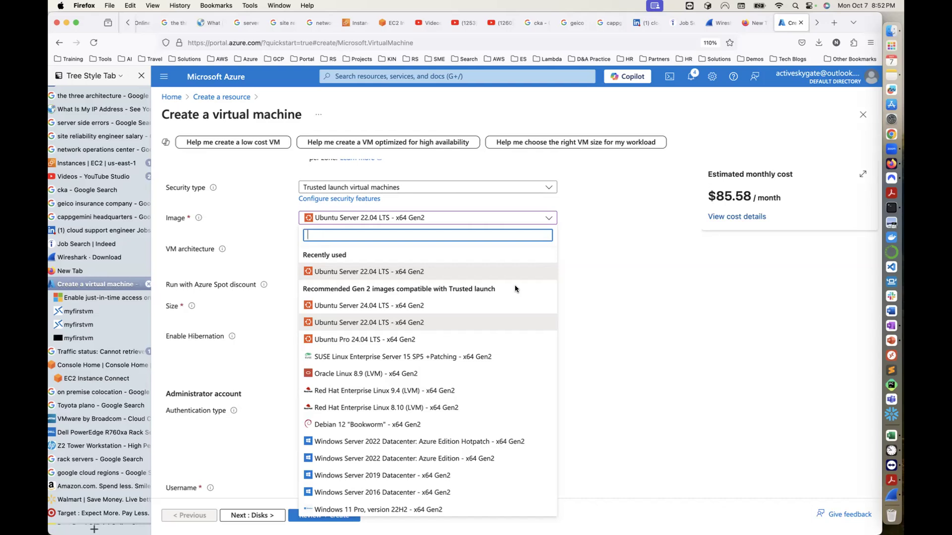
pyautogui.click(600, 300)
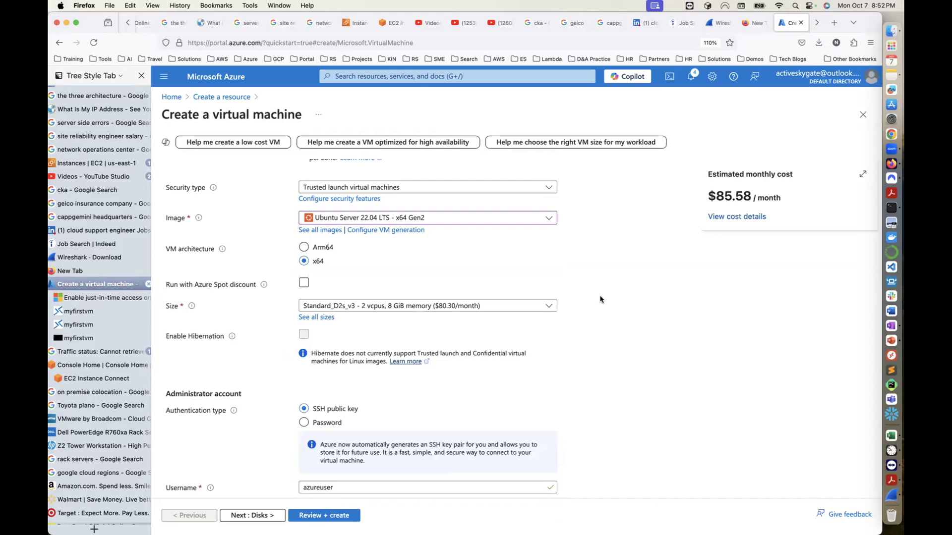
# - Search the regions for "central" and choose (US) Central US as the virtual machine's region
pyautogui.scroll(5, 547, 302)
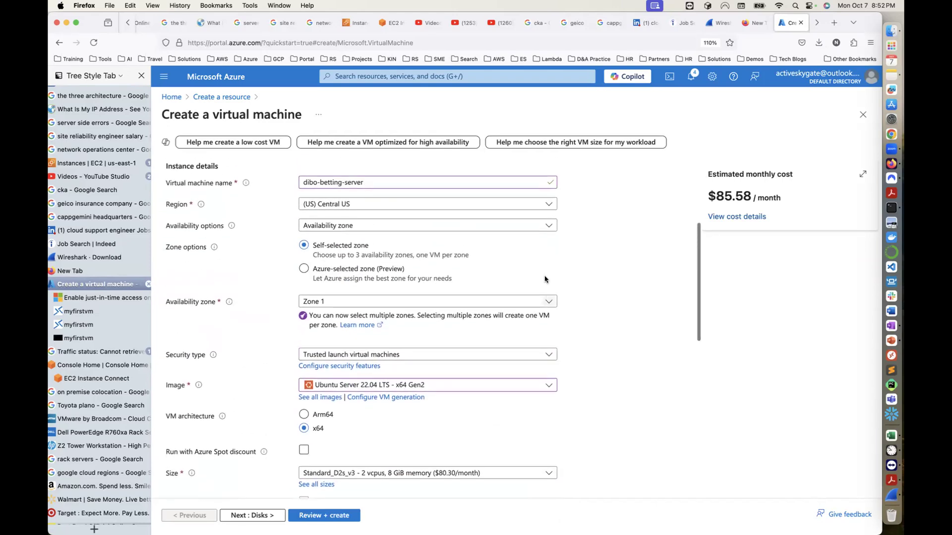
pyautogui.click(545, 205)
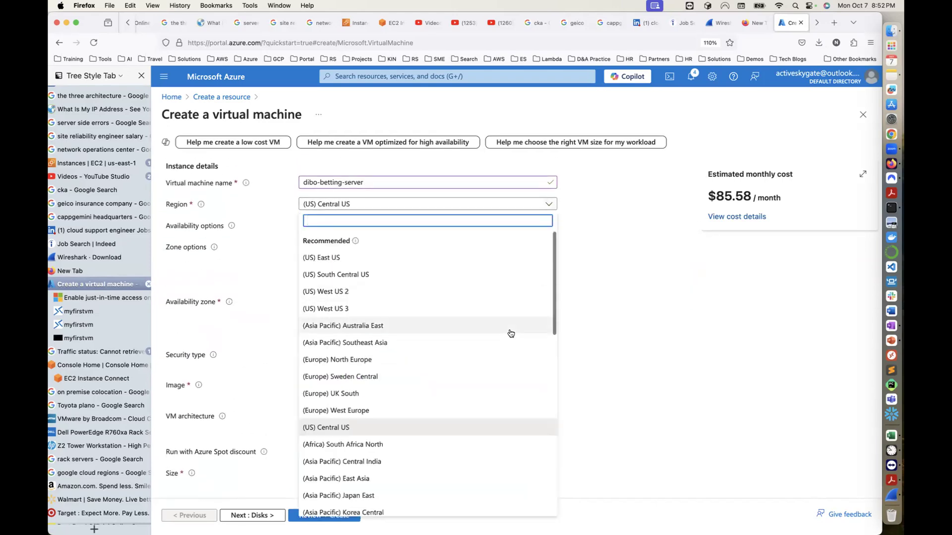
pyautogui.write('centra')
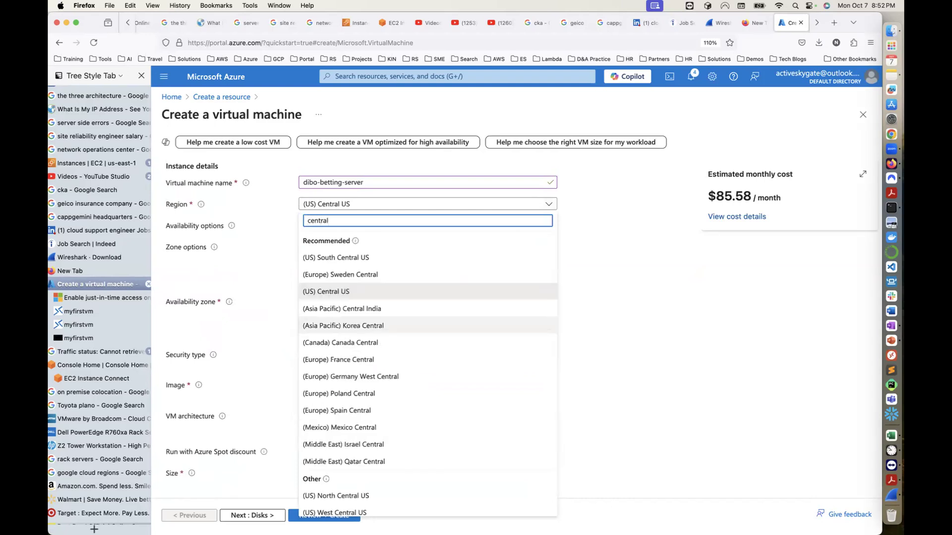
pyautogui.write('l')
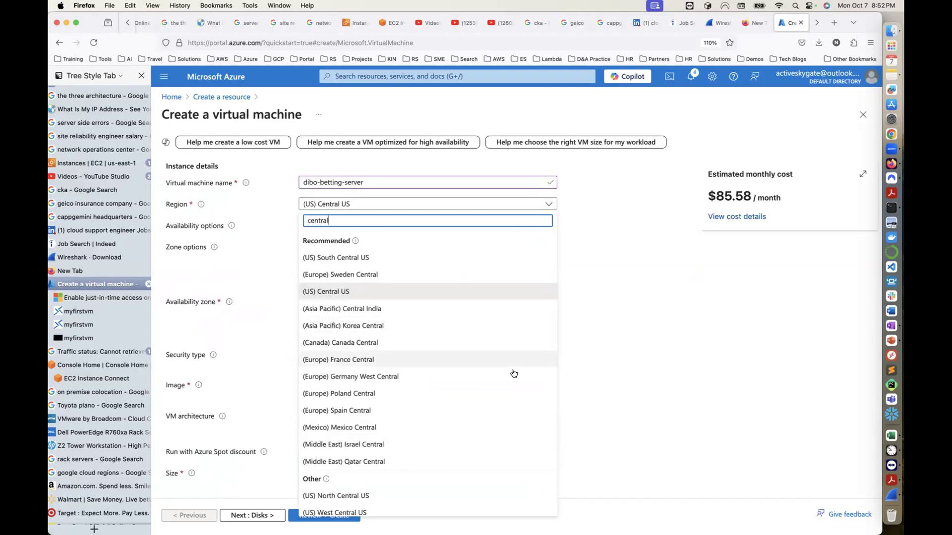
pyautogui.click(338, 295)
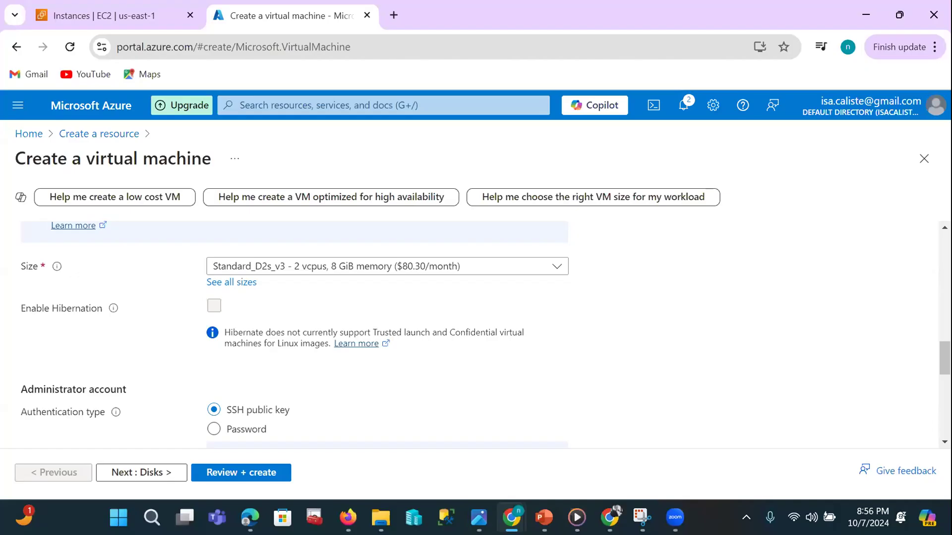
# - Edit the virtual machine name so that a hyphen separates the first name from the word "server"
pyautogui.scroll(10, 729, 359)
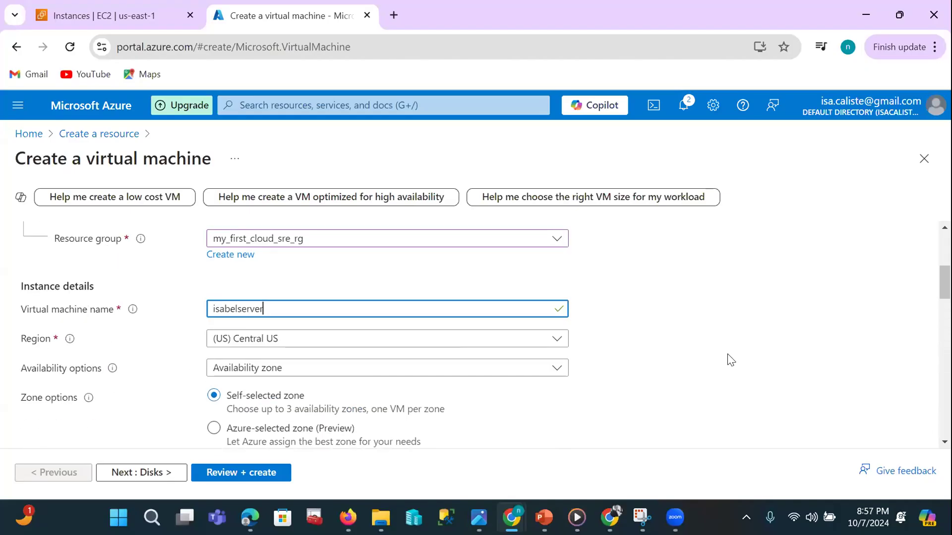
pyautogui.scroll(1, 729, 360)
pyautogui.scroll(2, 730, 360)
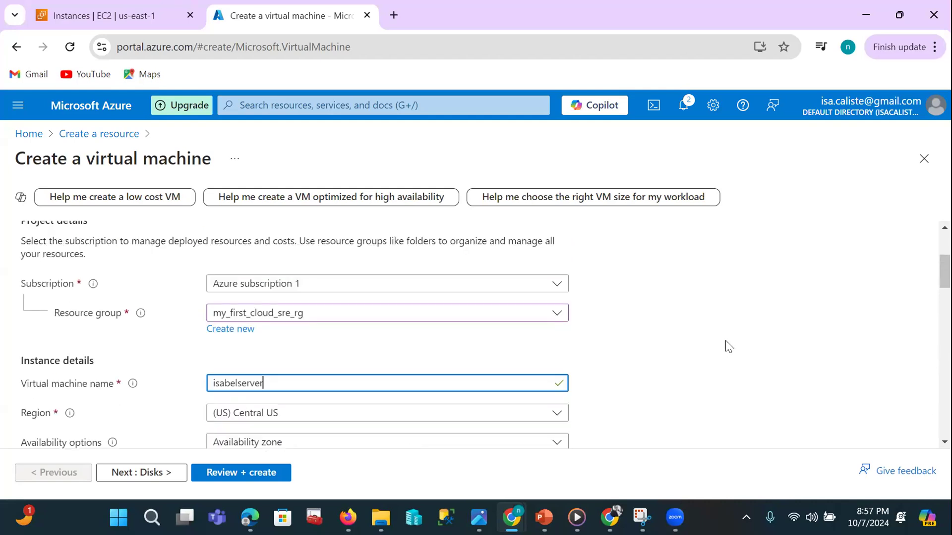
pyautogui.press('BackSpace')
pyautogui.press('BackSpace')
pyautogui.press('BackSpace')
pyautogui.press('BackSpace')
pyautogui.press('BackSpace')
pyautogui.press('BackSpace')
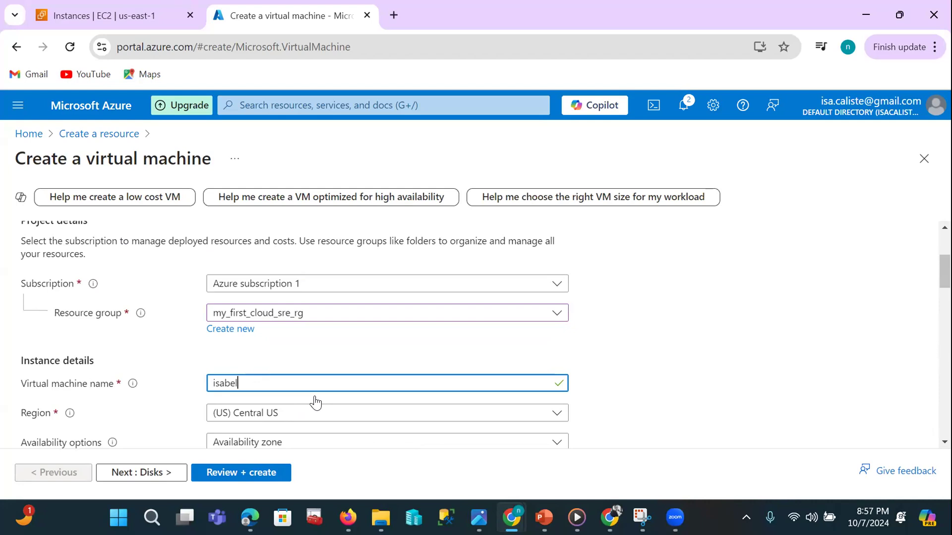
pyautogui.write('-')
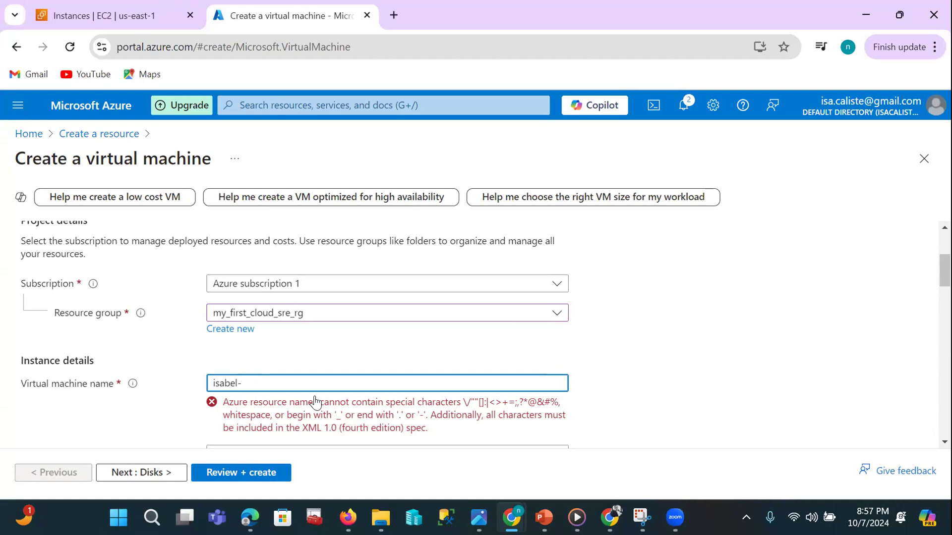
pyautogui.write('se')
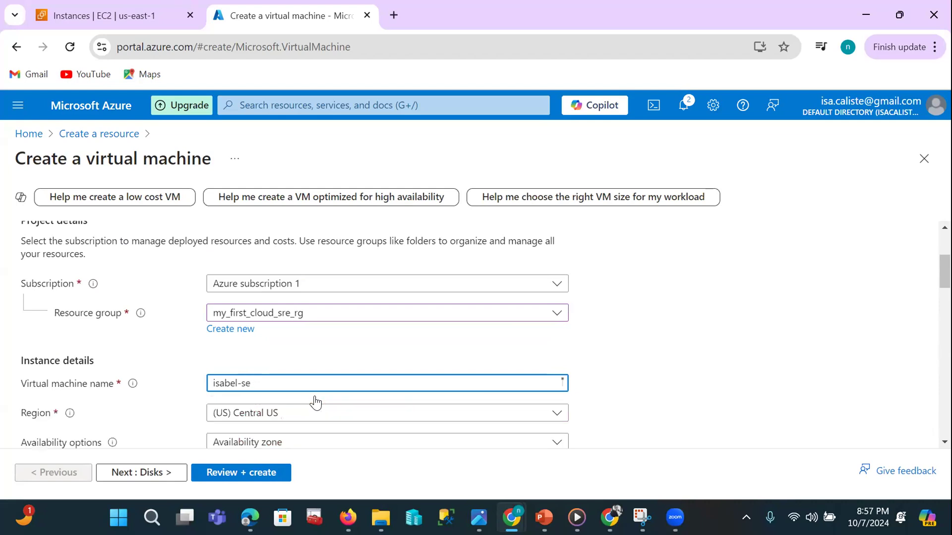
pyautogui.write('rver')
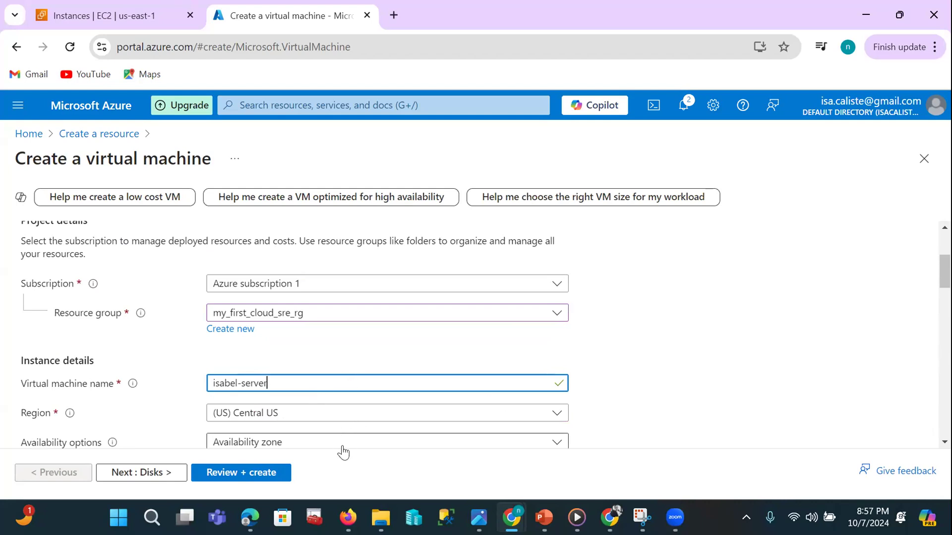
# - Change the virtual machine's image to Ubuntu Server 22.04 LTS - x64 Gen2
pyautogui.scroll(-3, 398, 389)
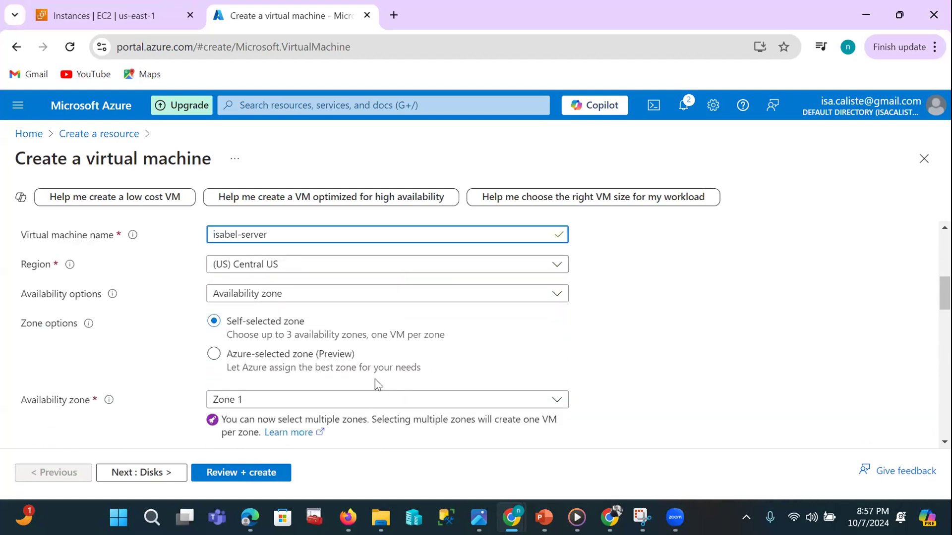
pyautogui.scroll(-2, 375, 378)
pyautogui.scroll(-2, 649, 351)
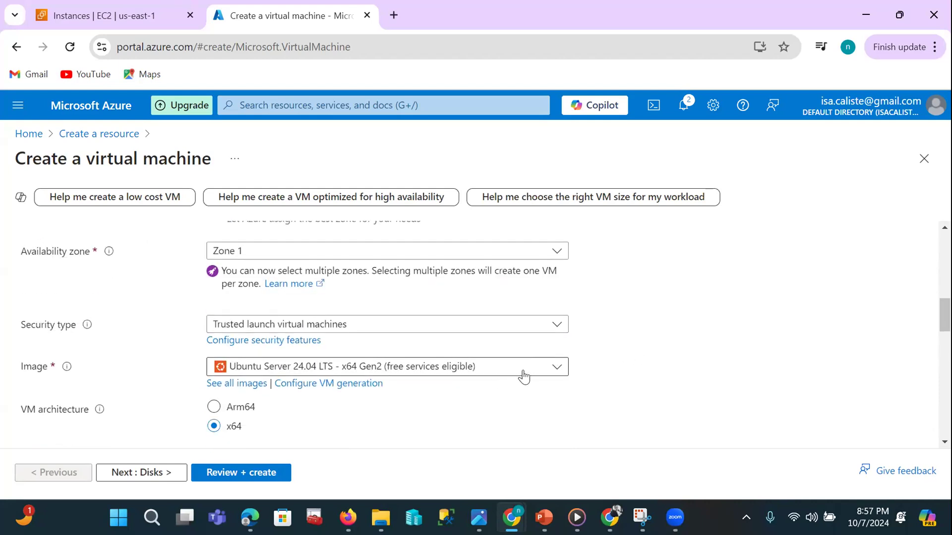
pyautogui.click(544, 375)
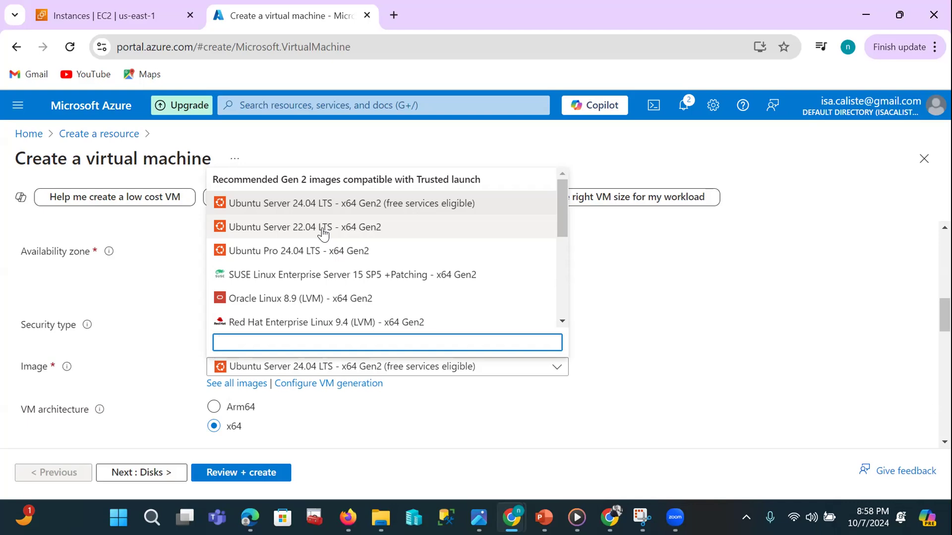
pyautogui.click(324, 229)
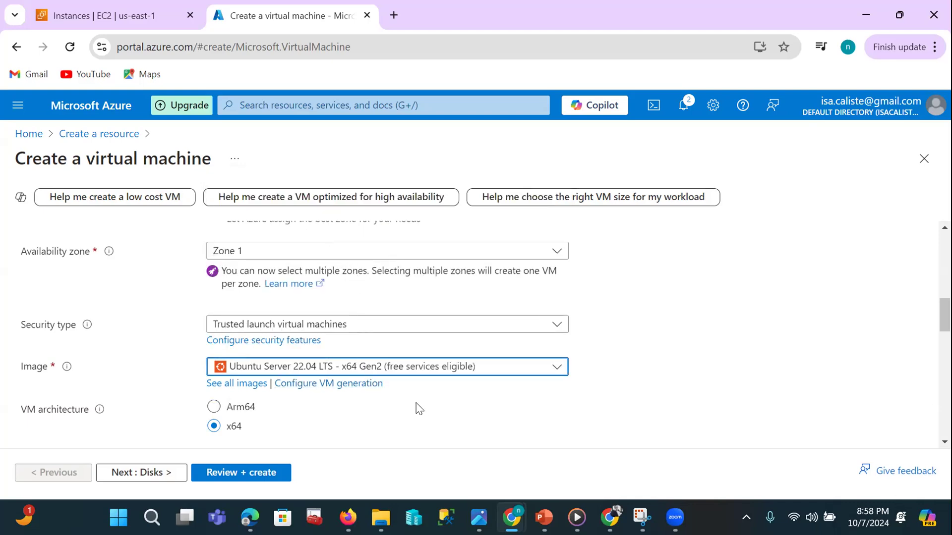
# - Choose Standard_D2s_v3 with 2 vcpus and 8 GiB memory as the virtual machine size
pyautogui.scroll(-2, 416, 408)
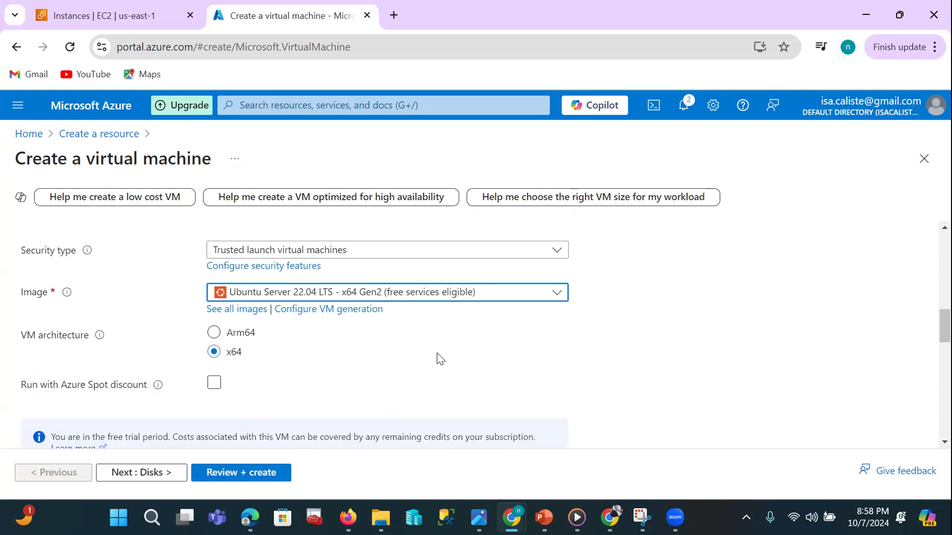
pyautogui.scroll(-2, 439, 359)
pyautogui.scroll(-2, 437, 355)
pyautogui.scroll(2, 459, 350)
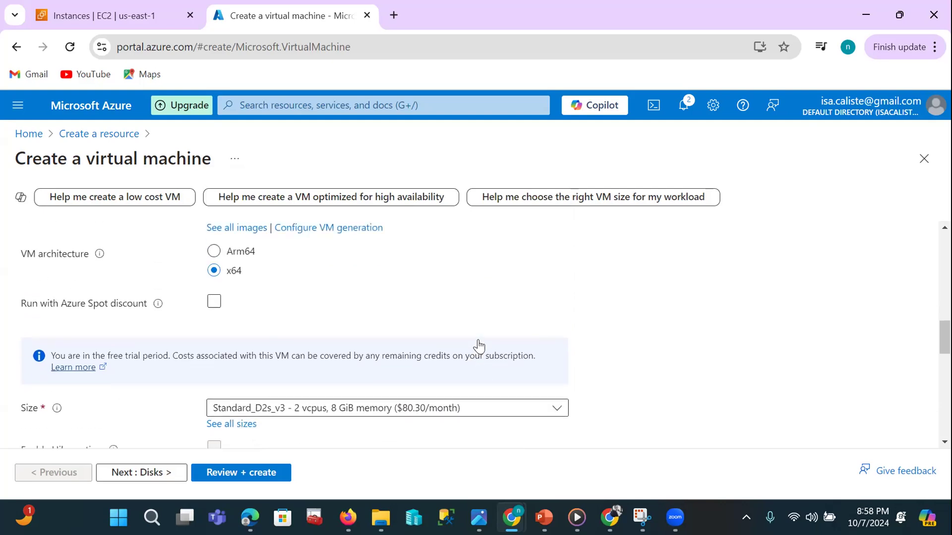
pyautogui.scroll(-4, 550, 354)
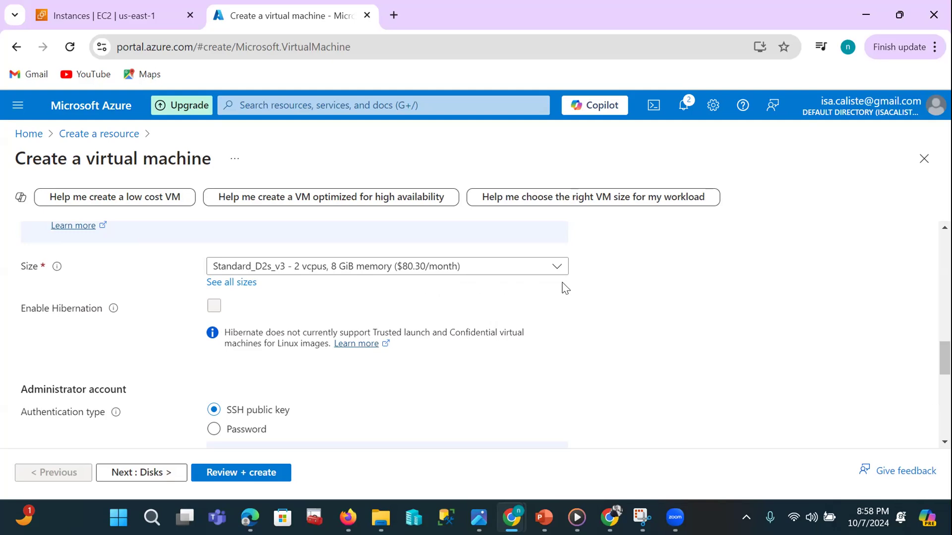
pyautogui.click(556, 266)
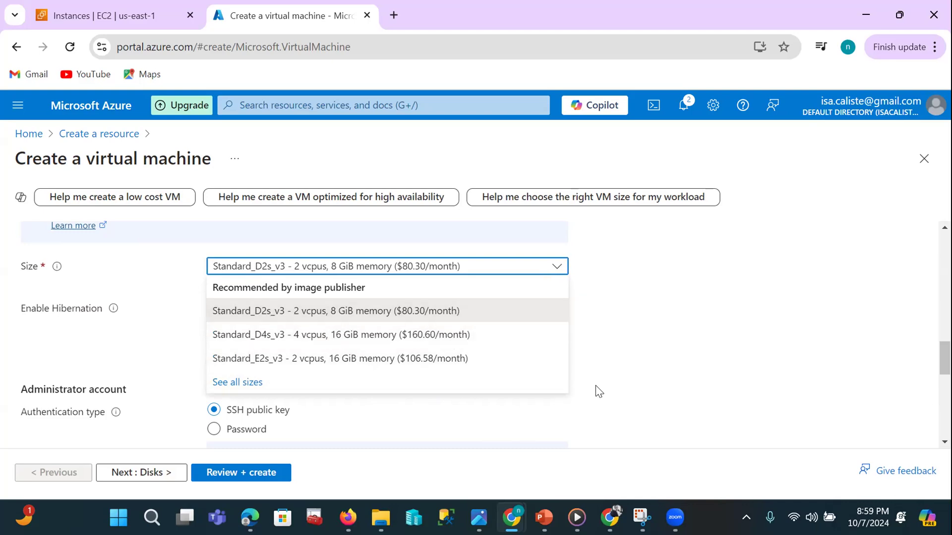
pyautogui.click(520, 311)
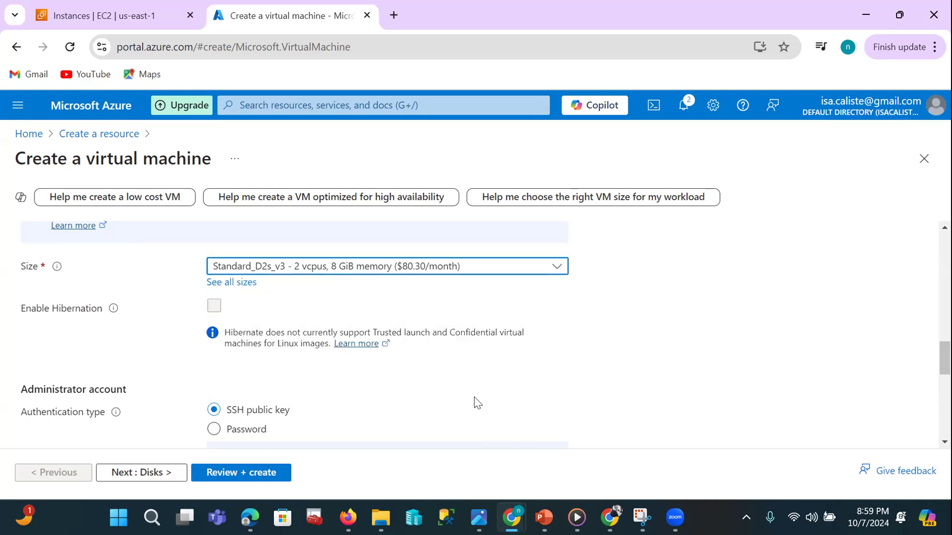
# - Review the administrator account settings and the SSH public key source options, keeping Generate new key pair
pyautogui.scroll(-1, 453, 394)
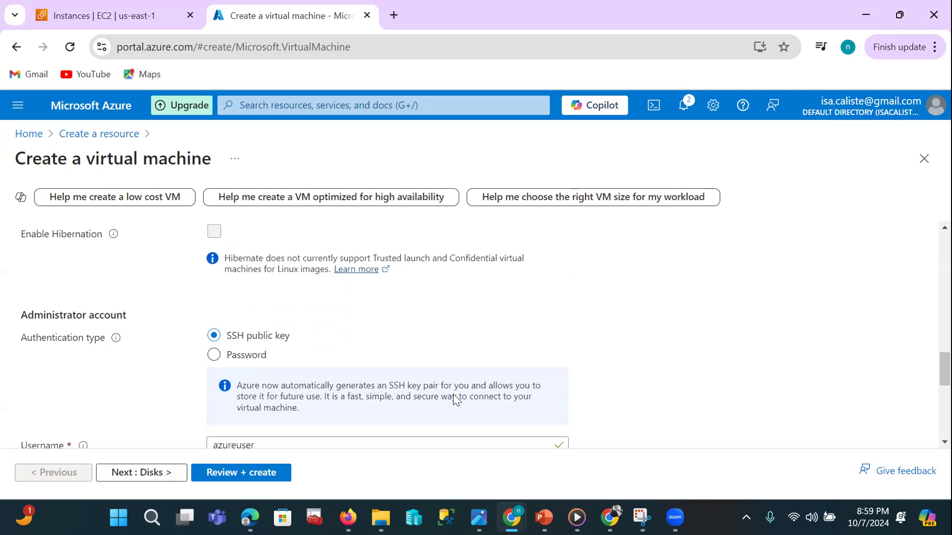
pyautogui.scroll(1, 481, 341)
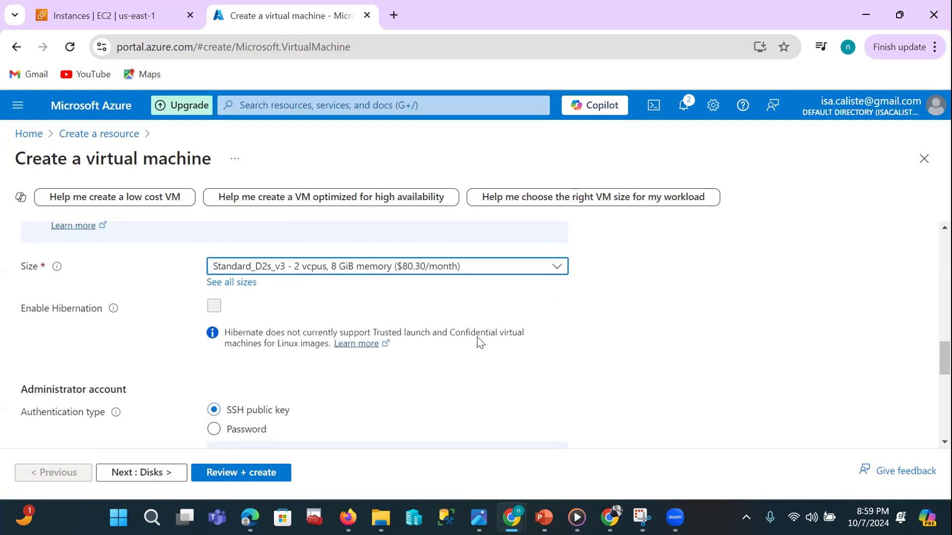
pyautogui.scroll(-1, 466, 355)
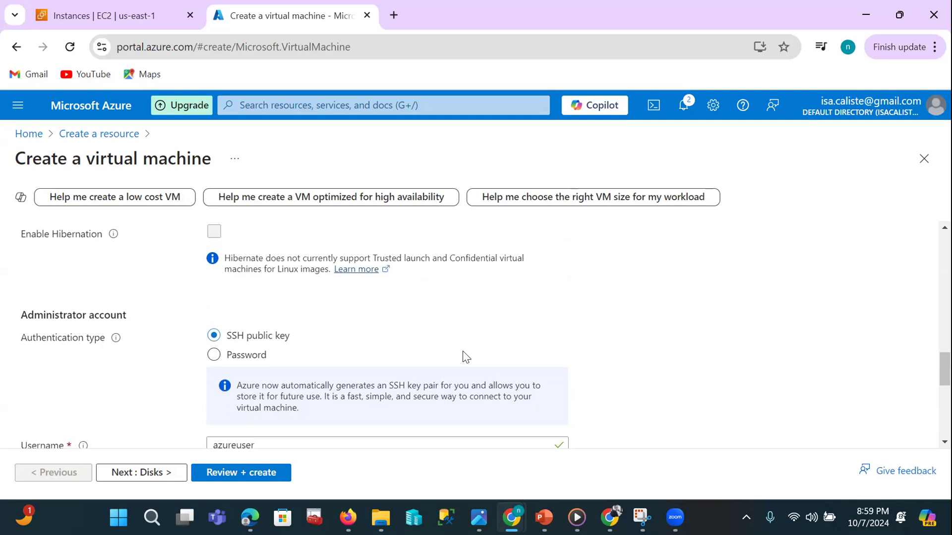
pyautogui.scroll(-2, 466, 355)
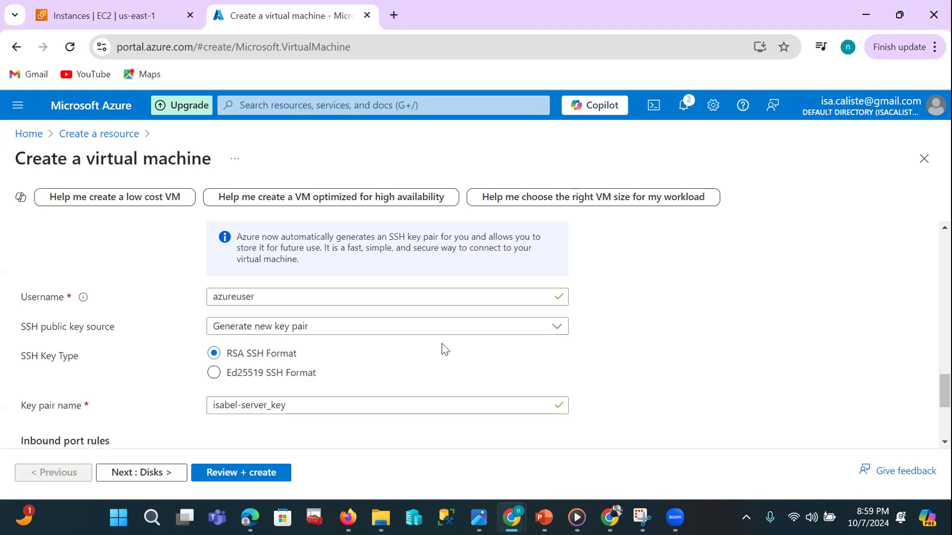
pyautogui.click(554, 333)
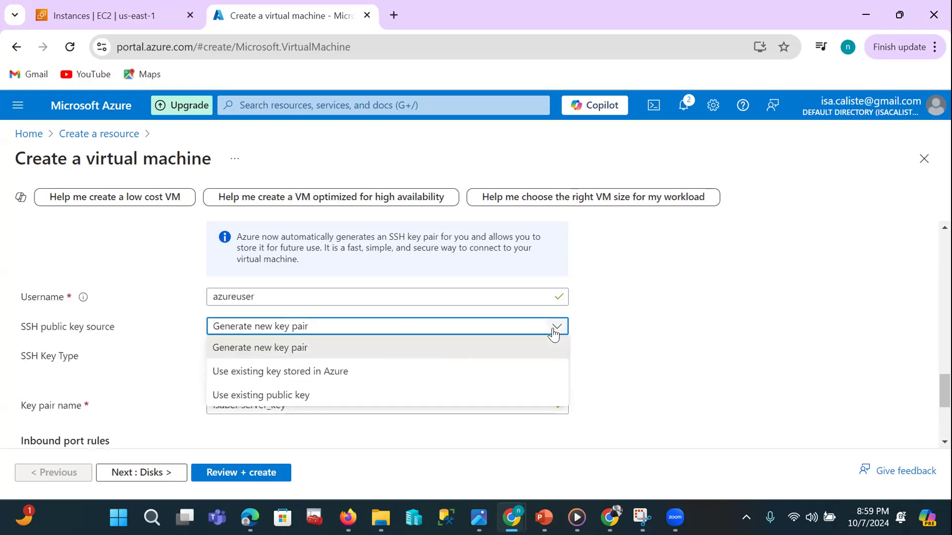
pyautogui.click(554, 332)
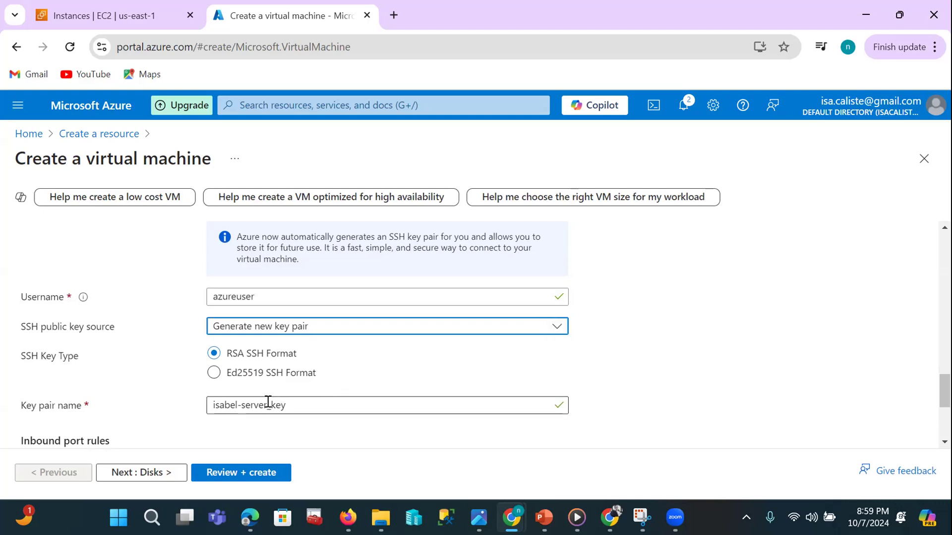
# - Add HTTPS (443) to the allowed public inbound ports alongside SSH (22)
pyautogui.scroll(-1, 265, 401)
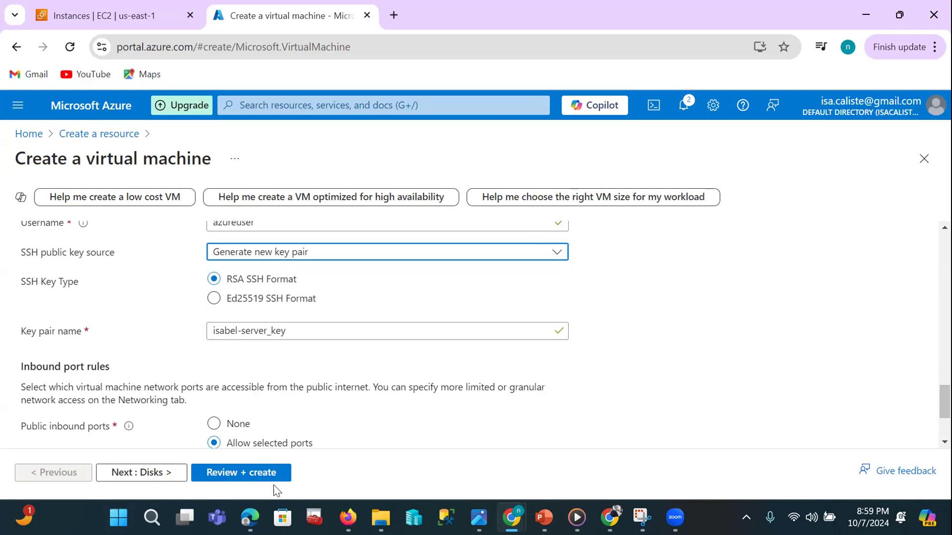
pyautogui.scroll(-1, 274, 377)
pyautogui.scroll(-1, 274, 377)
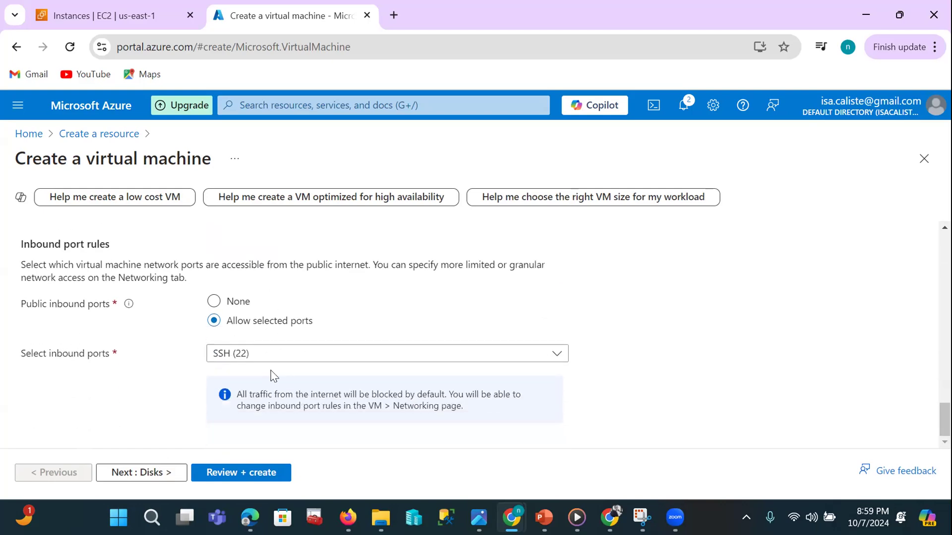
pyautogui.scroll(1, 274, 377)
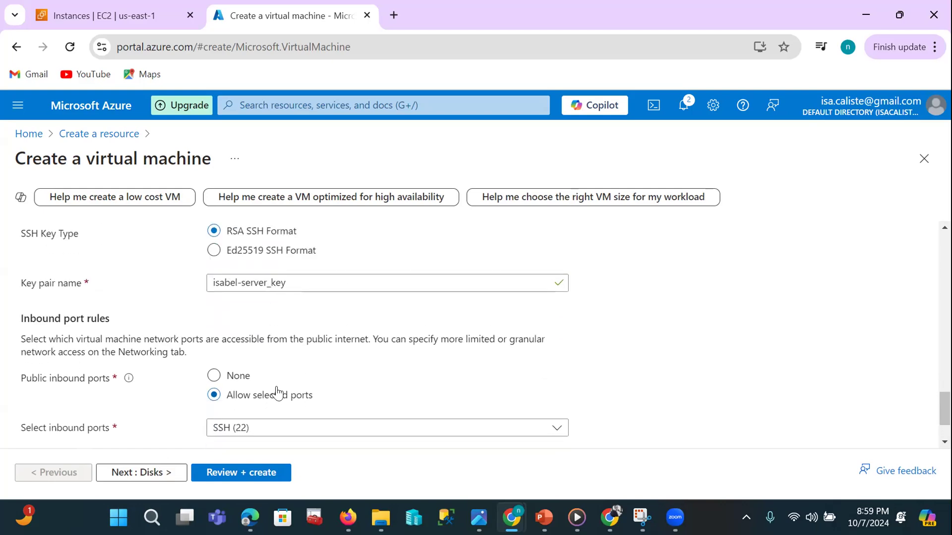
pyautogui.scroll(-1, 505, 426)
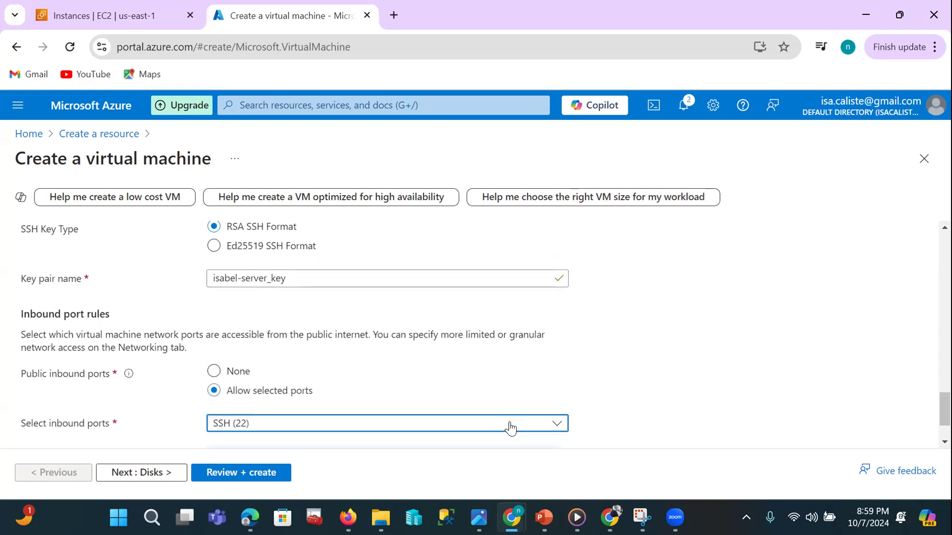
pyautogui.click(467, 363)
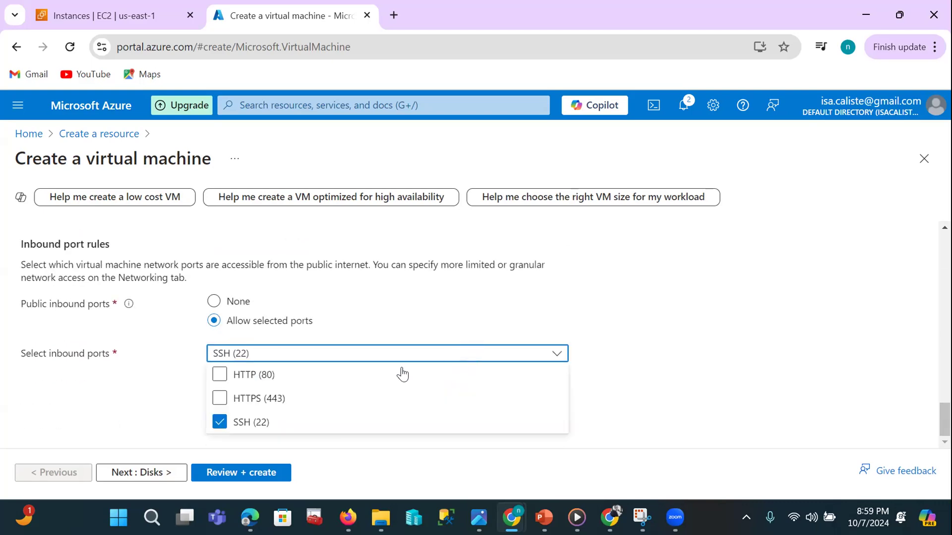
pyautogui.click(219, 398)
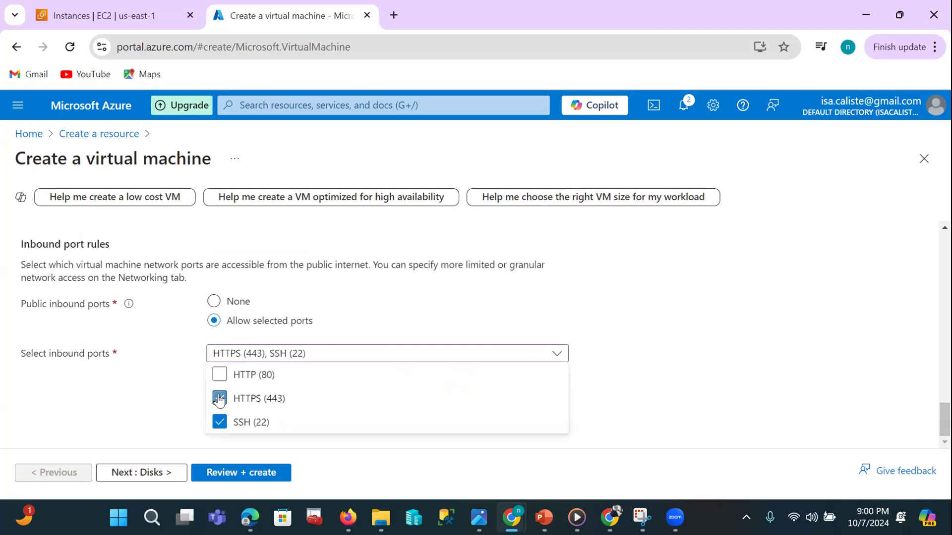
# - Add HTTP (80) to the allowed public inbound ports and continue to the disk settings
pyautogui.click(219, 374)
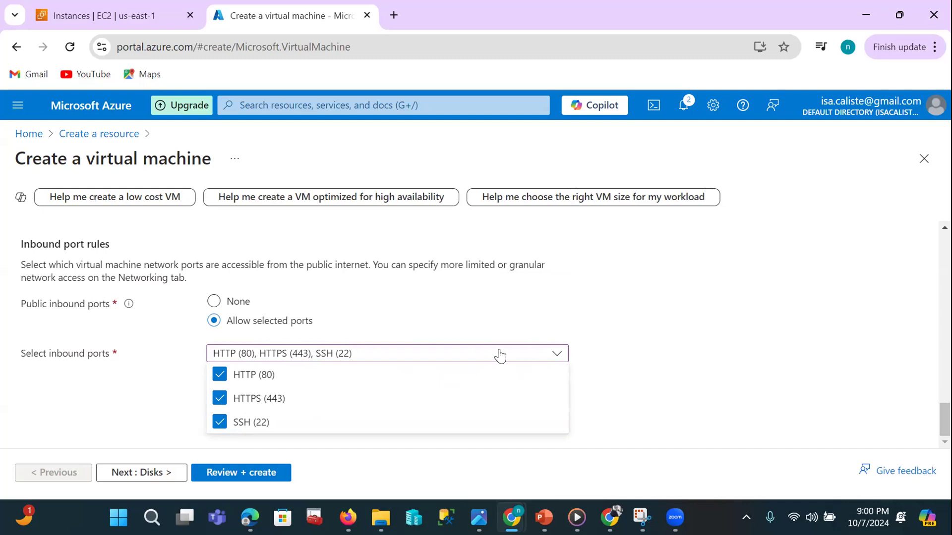
pyautogui.click(682, 391)
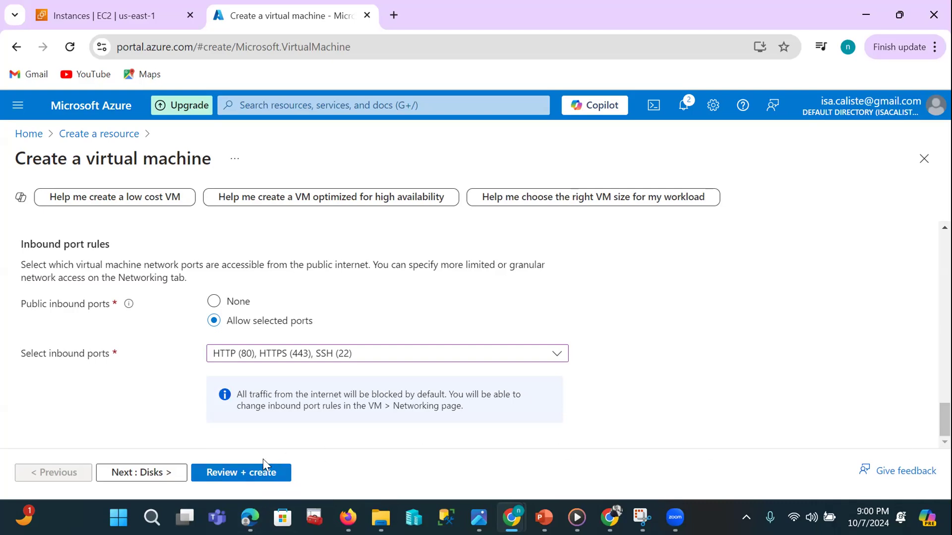
pyautogui.click(140, 472)
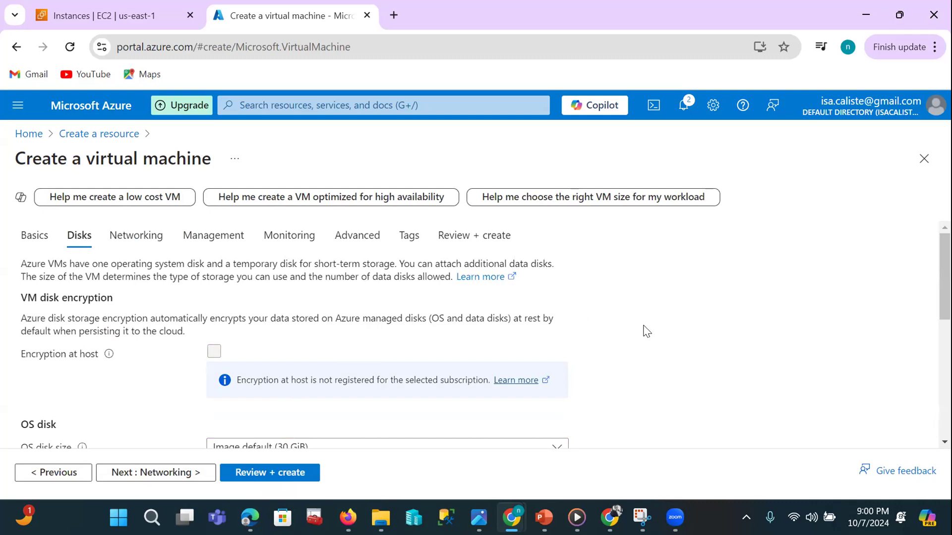
# - Review the virtual machine's OS and data disk options and its networking settings, keeping the defaults
pyautogui.scroll(-2, 647, 331)
pyautogui.scroll(-5, 647, 331)
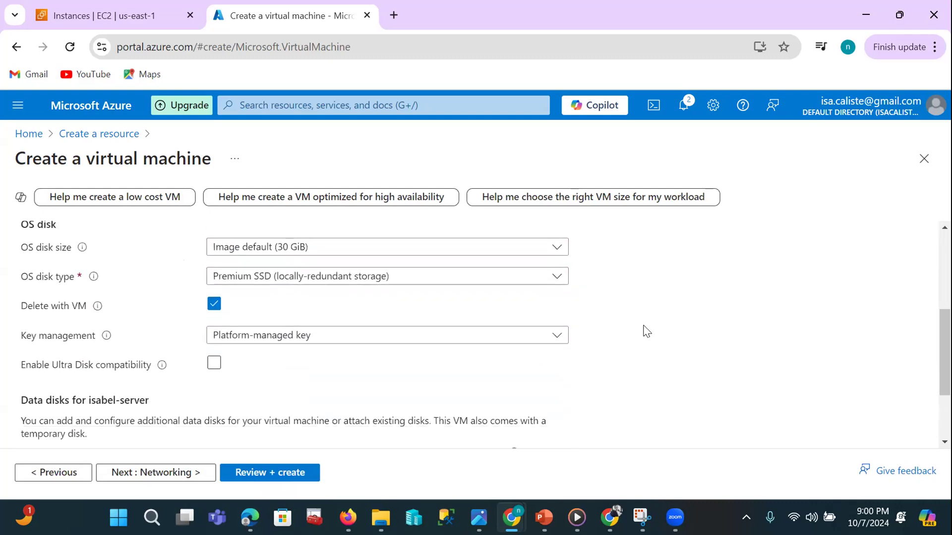
pyautogui.scroll(-1, 647, 331)
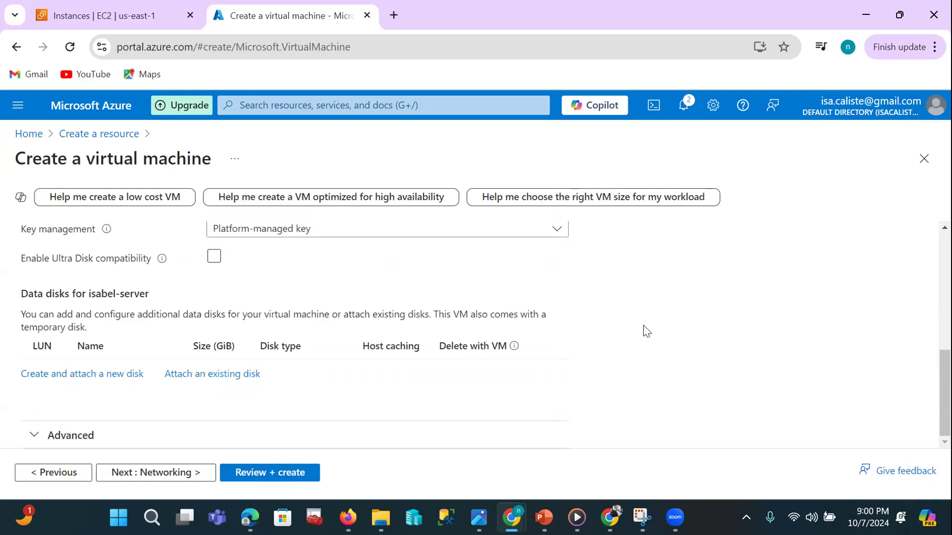
pyautogui.click(142, 475)
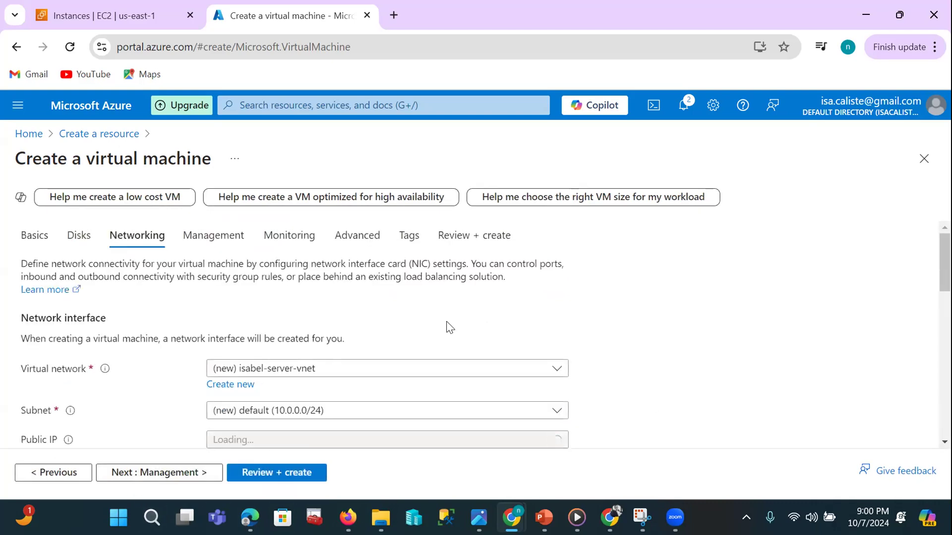
pyautogui.scroll(-2, 648, 342)
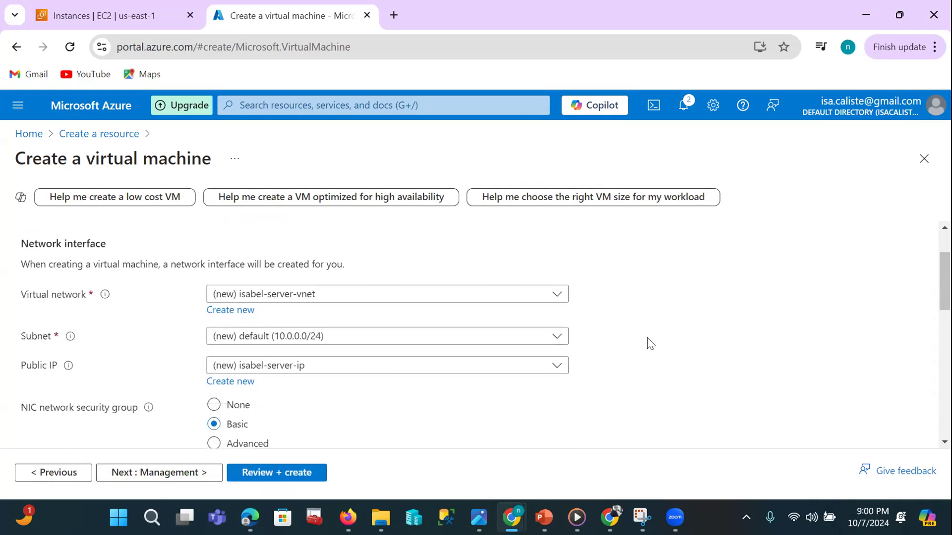
pyautogui.scroll(-2, 650, 344)
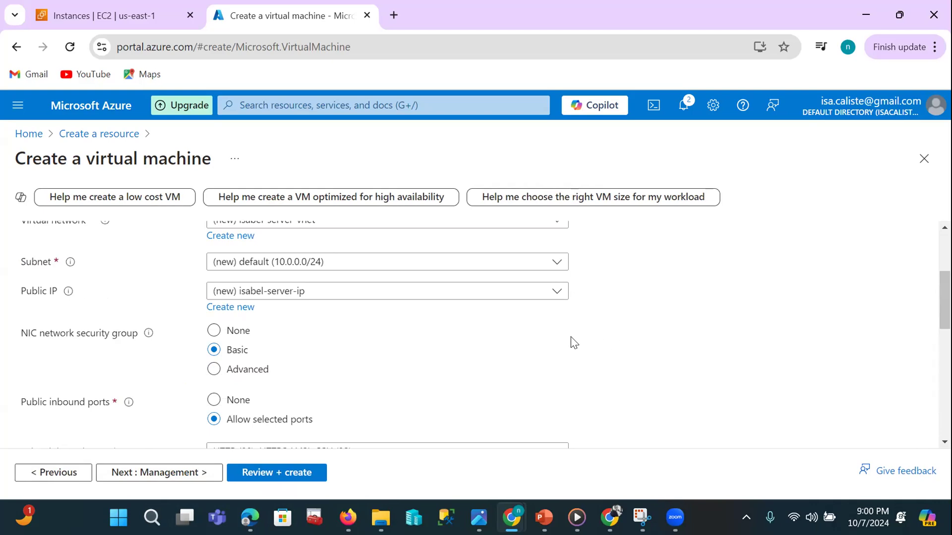
pyautogui.scroll(-2, 570, 338)
pyautogui.scroll(2, 570, 338)
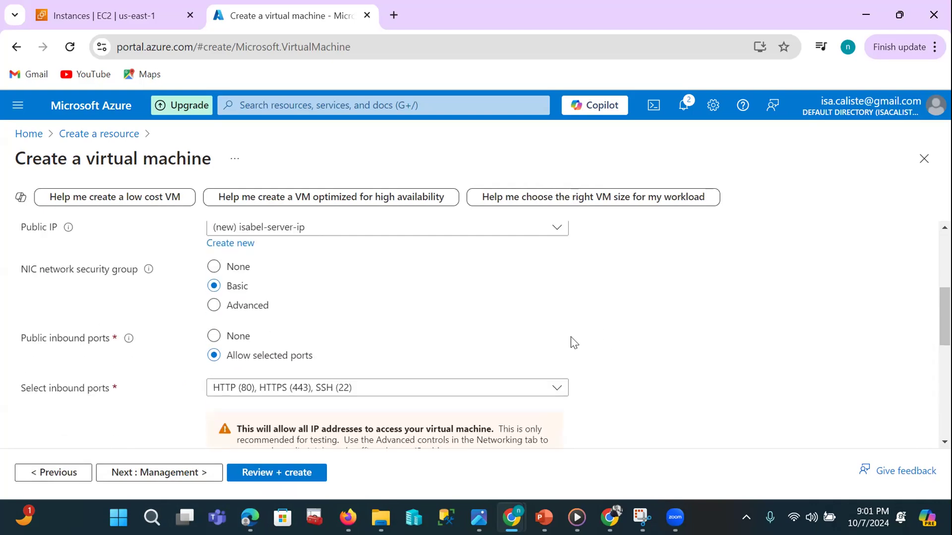
pyautogui.scroll(-2, 571, 338)
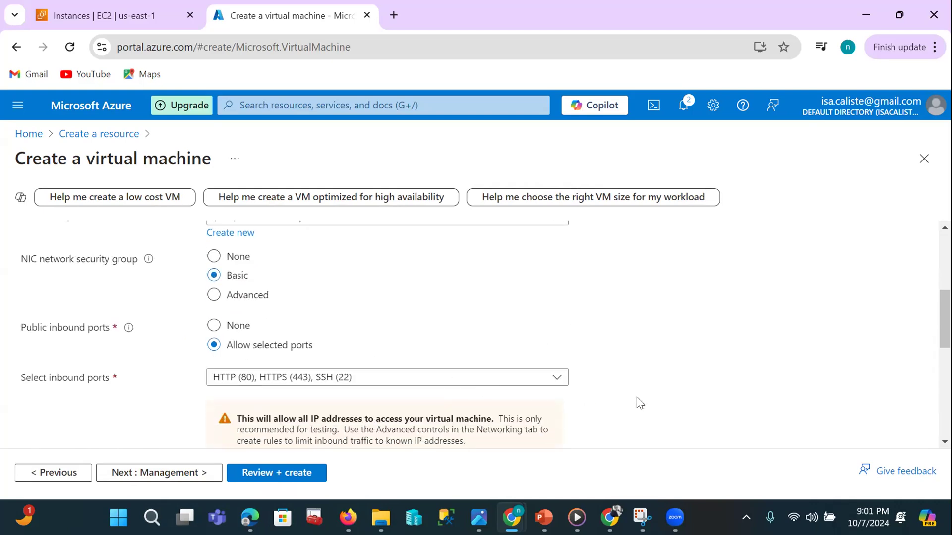
# - Go through the virtual machine's management and monitoring options, leaving the default selections in place
pyautogui.click(160, 469)
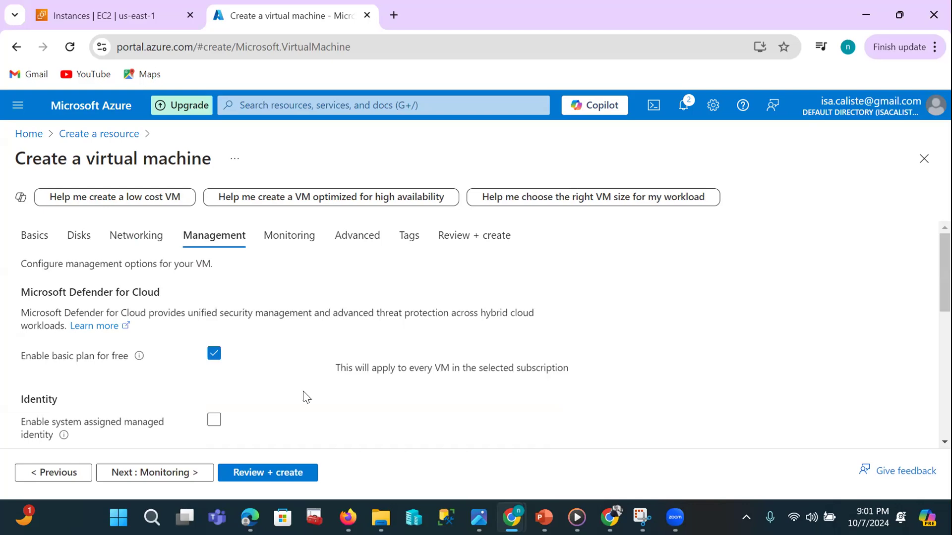
pyautogui.scroll(-2, 305, 396)
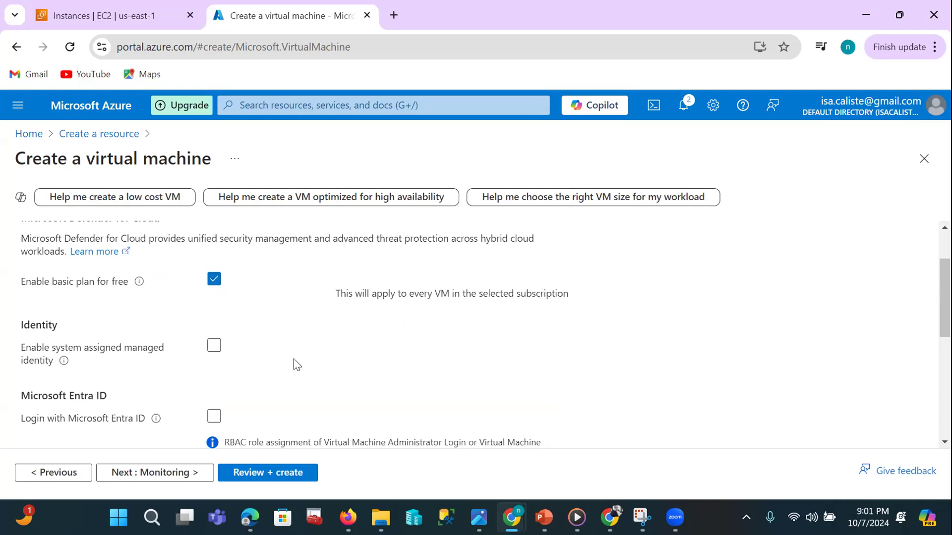
pyautogui.scroll(-5, 322, 369)
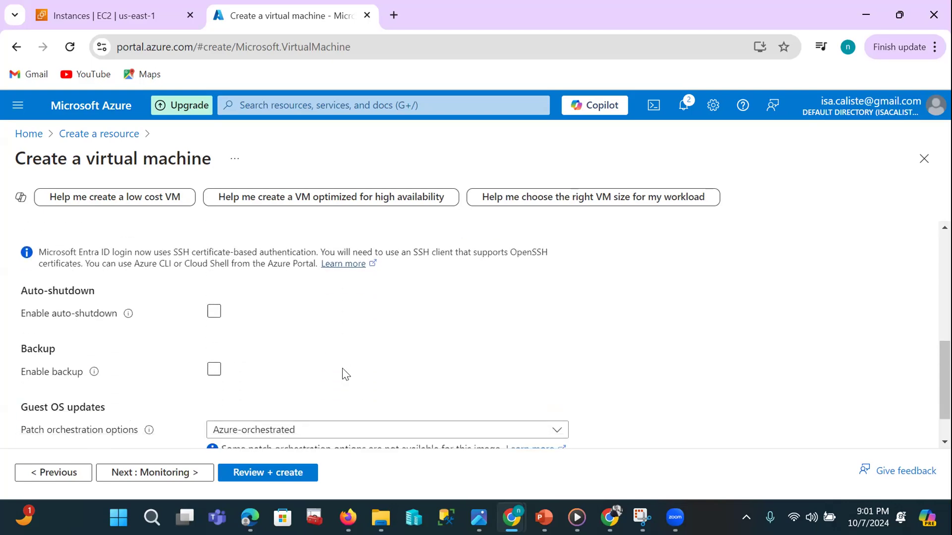
pyautogui.scroll(-1, 345, 374)
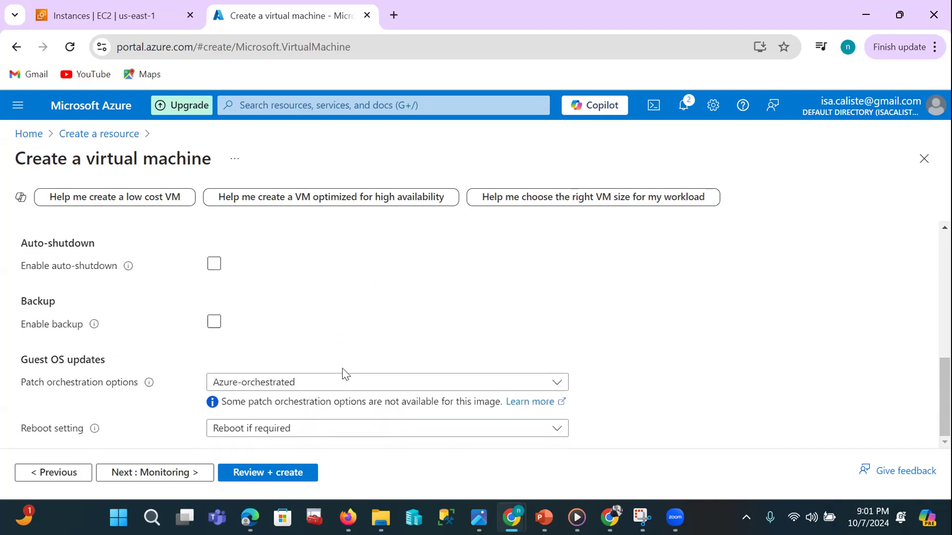
pyautogui.click(156, 473)
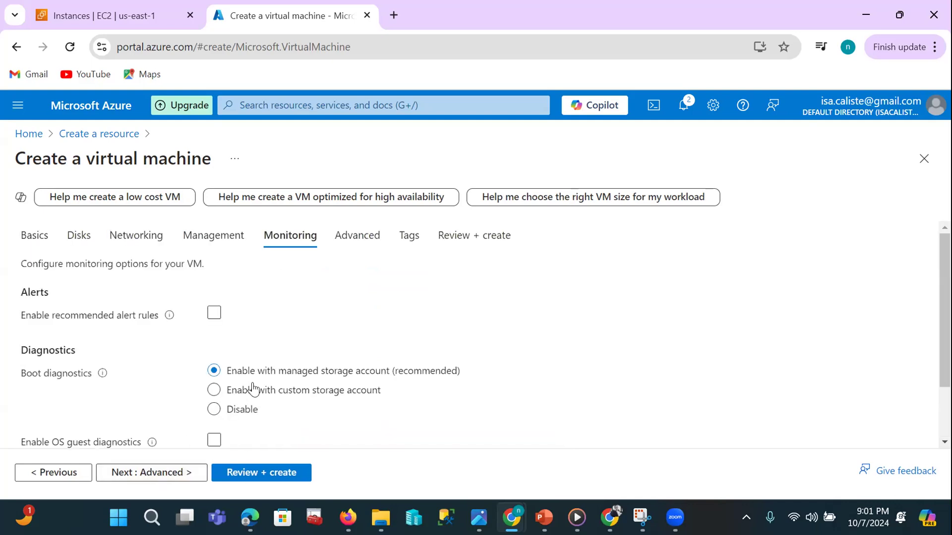
pyautogui.scroll(-2, 479, 314)
pyautogui.scroll(2, 480, 313)
pyautogui.scroll(-2, 585, 375)
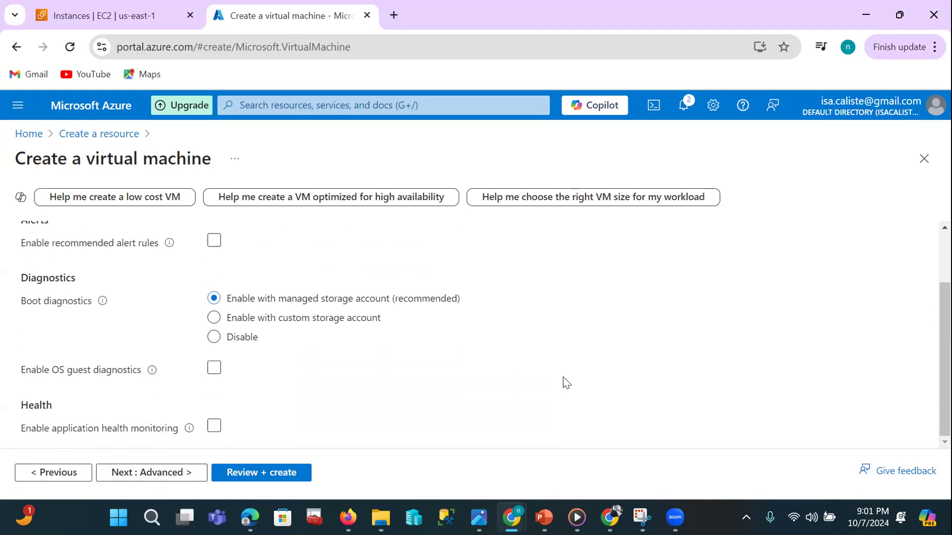
# - Examine the advanced options, including extensions, VM applications, custom data, user data and NVMe performance
pyautogui.click(141, 474)
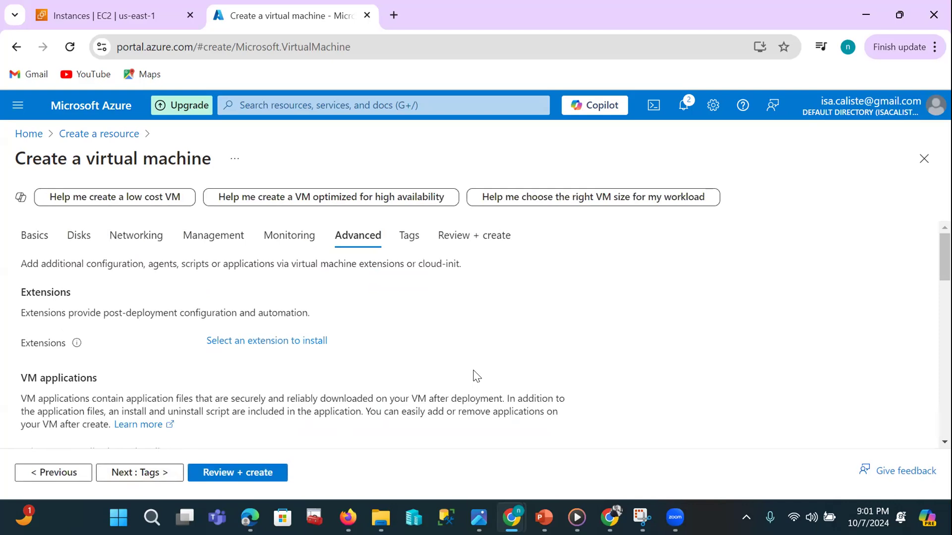
pyautogui.scroll(-2, 474, 377)
pyautogui.scroll(-6, 476, 375)
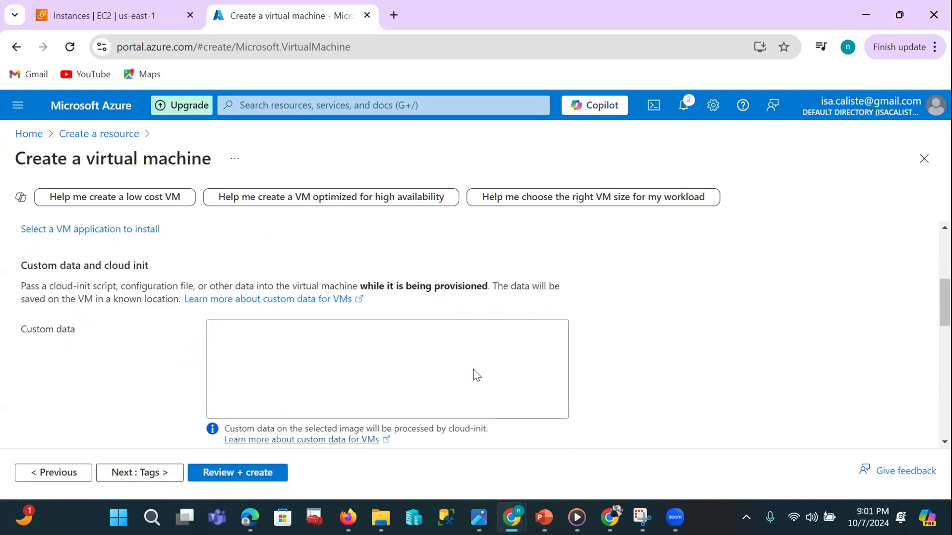
pyautogui.scroll(3, 475, 375)
pyautogui.scroll(8, 476, 375)
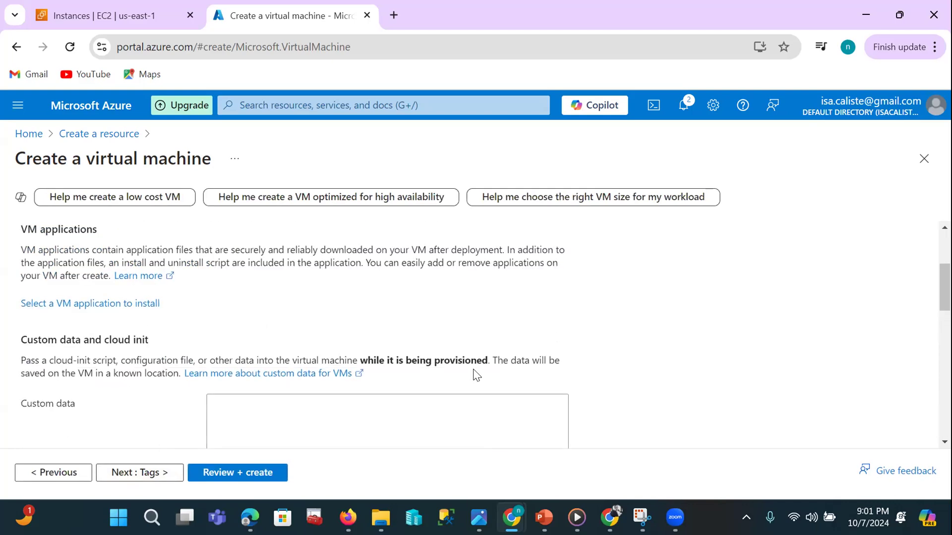
pyautogui.scroll(-2, 476, 375)
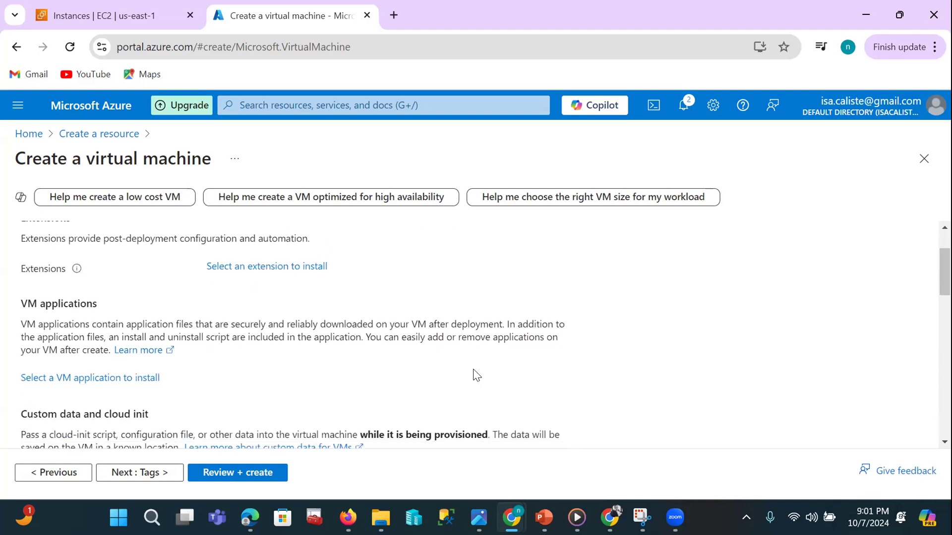
pyautogui.scroll(-2, 476, 375)
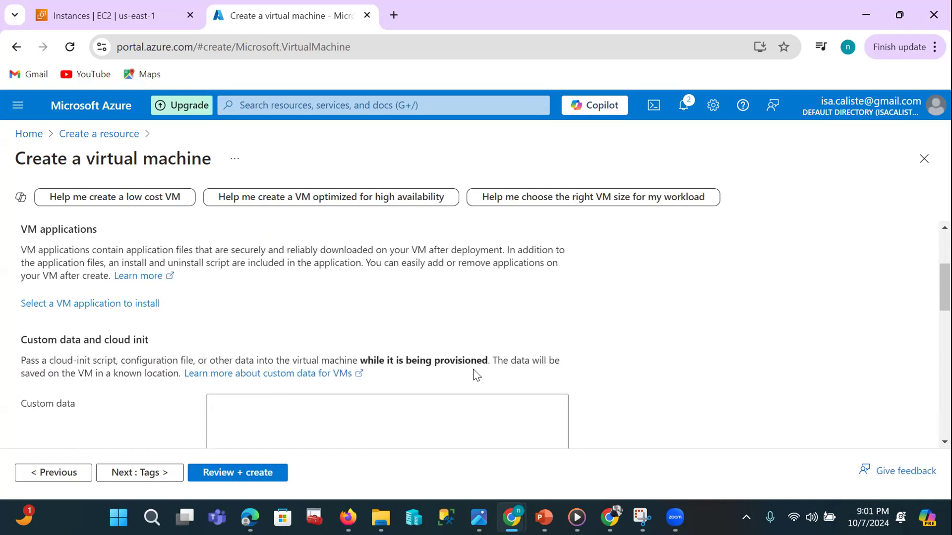
pyautogui.scroll(2, 476, 375)
pyautogui.scroll(-2, 476, 376)
pyautogui.scroll(-6, 476, 375)
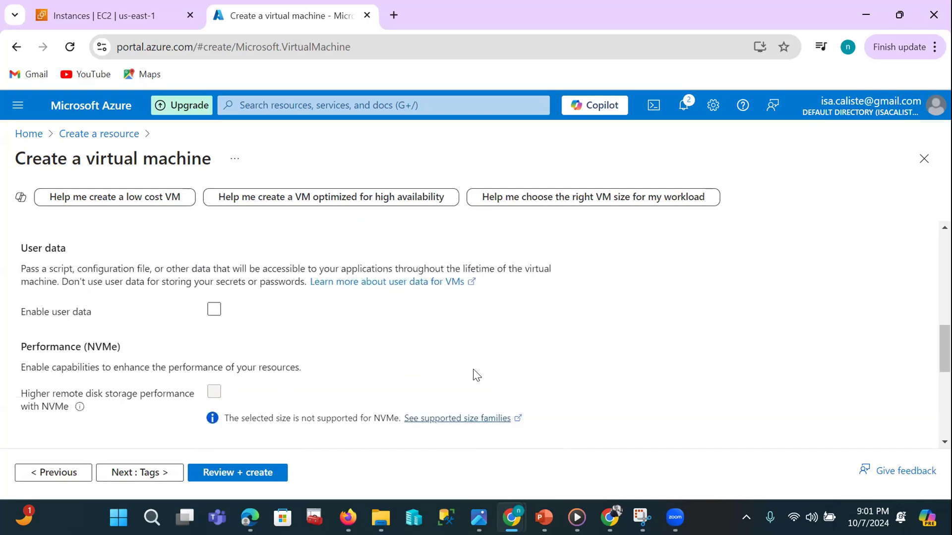
pyautogui.scroll(-2, 476, 375)
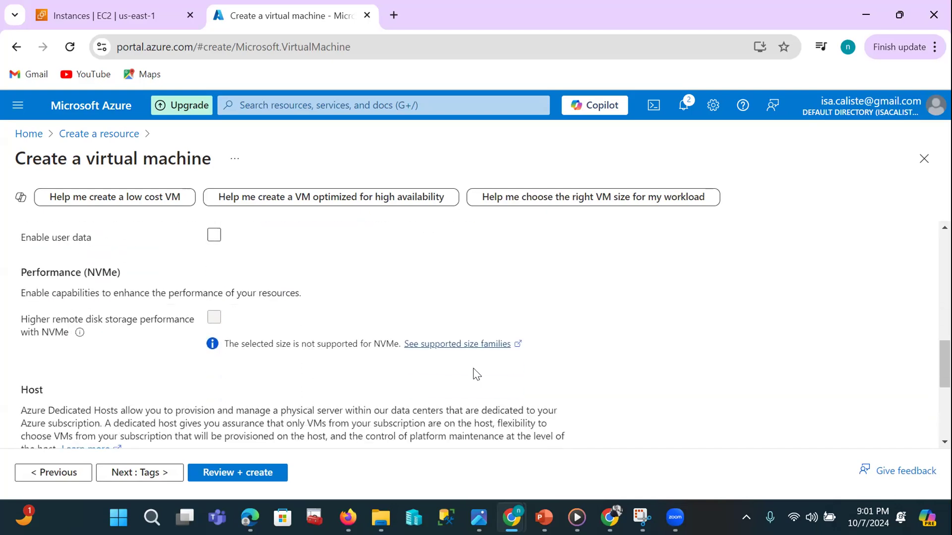
# - Add a resource tag with the owner's first name as its name and Test as its value
pyautogui.click(154, 473)
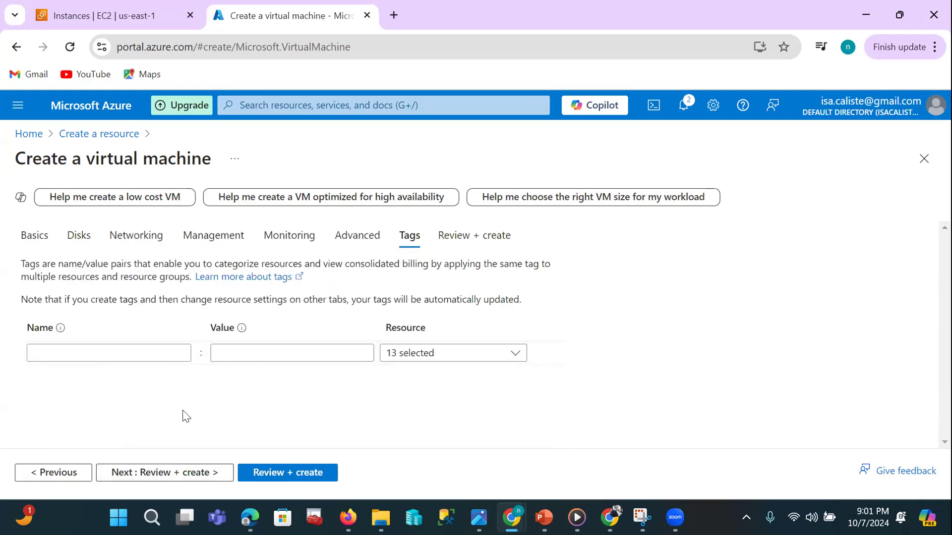
pyautogui.click(102, 356)
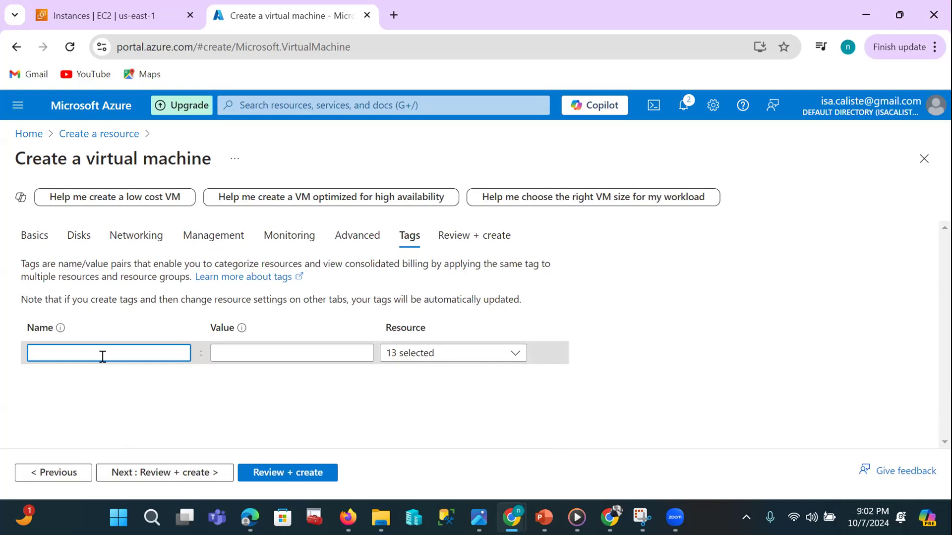
pyautogui.write('isabel')
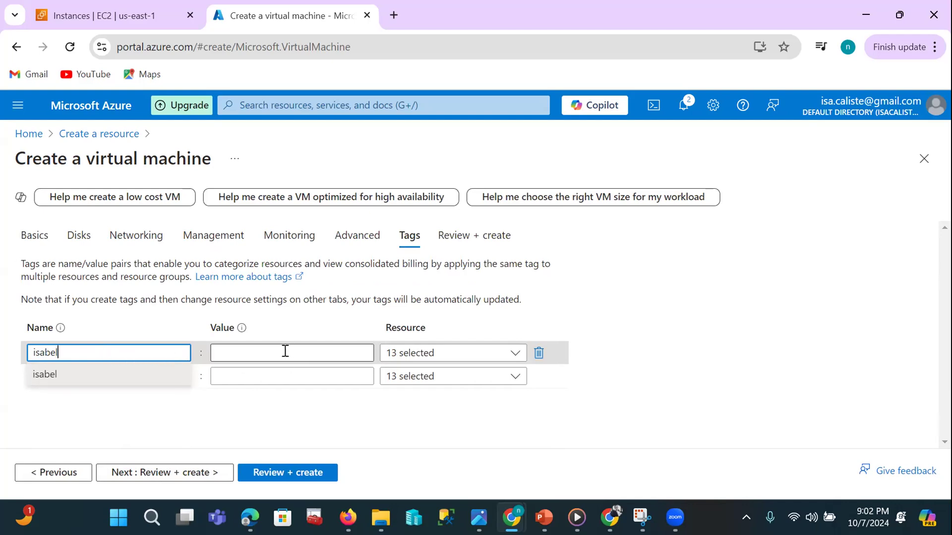
pyautogui.click(54, 377)
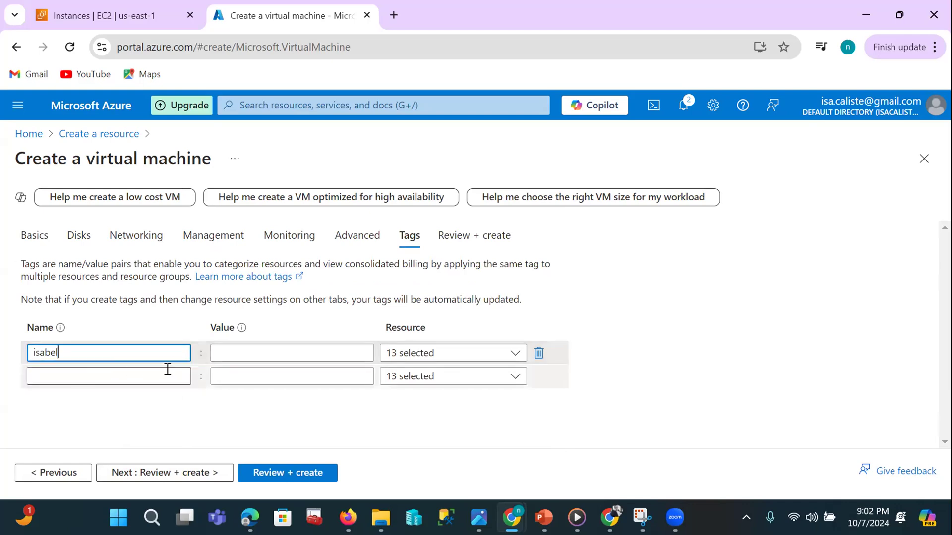
pyautogui.click(320, 353)
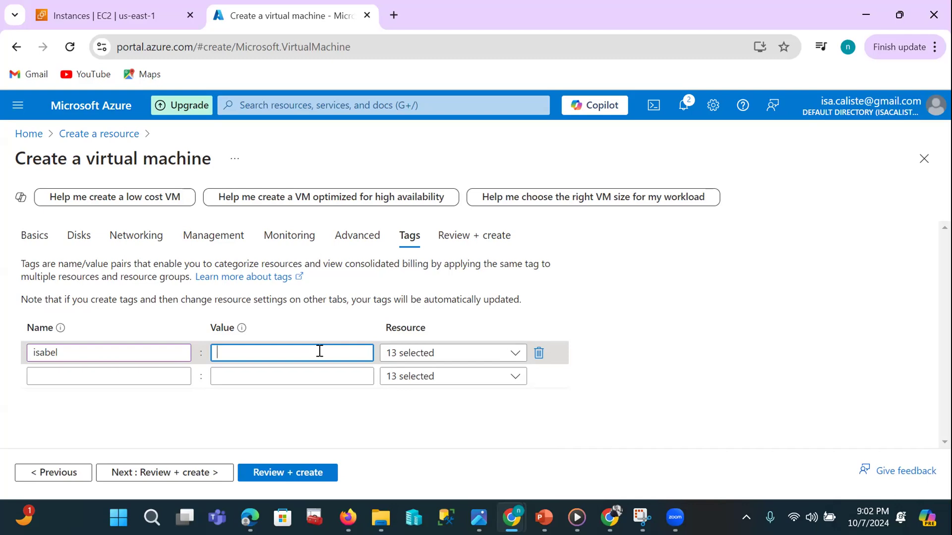
pyautogui.write('est')
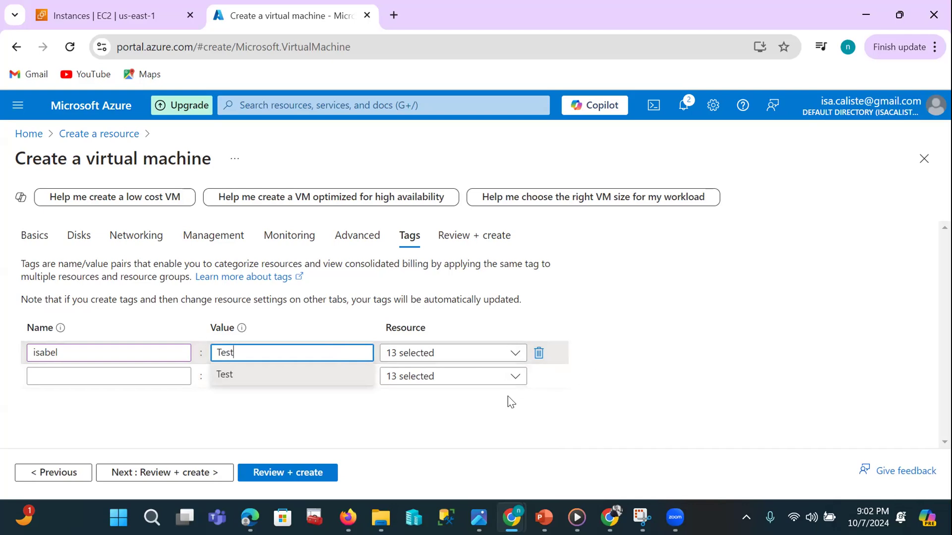
pyautogui.click(323, 376)
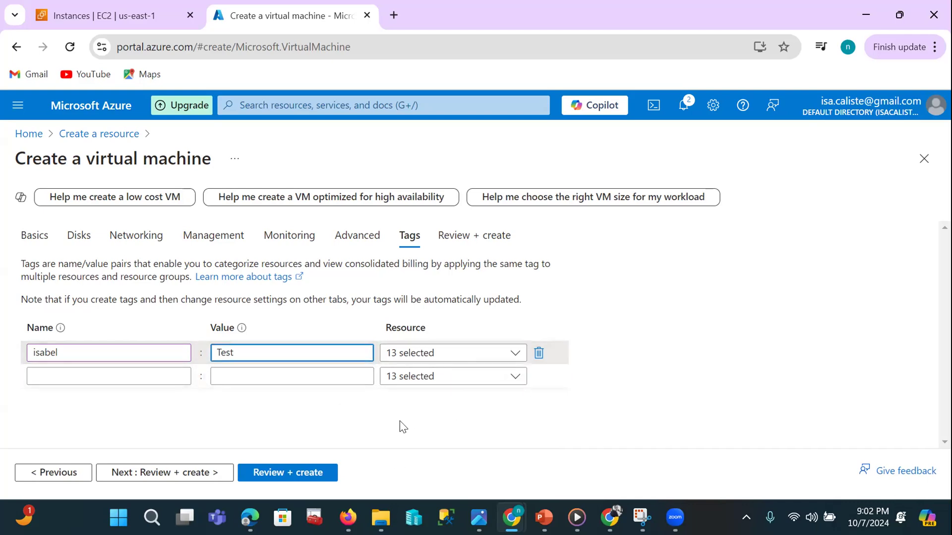
# - Review the configuration summary and create the virtual machine, downloading the private key of its new SSH key pair
pyautogui.click(139, 478)
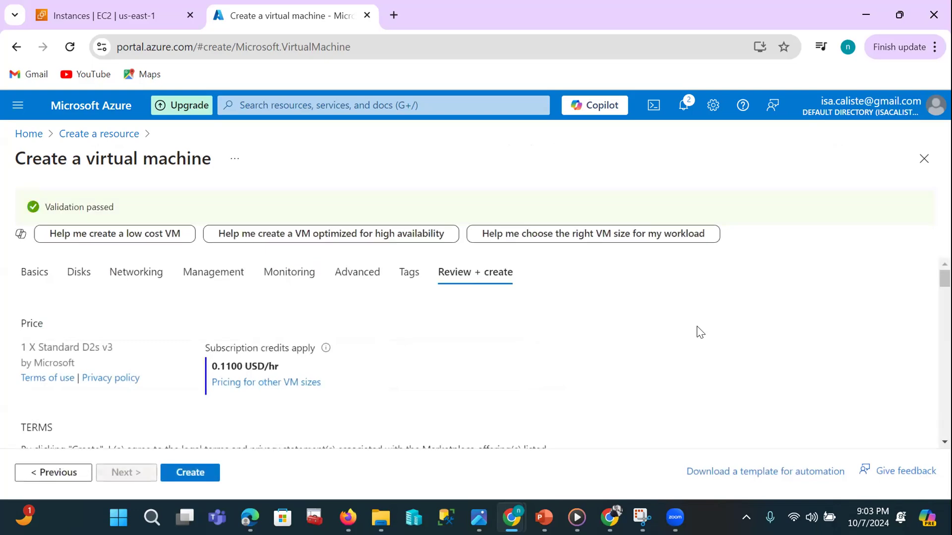
pyautogui.scroll(-1, 687, 347)
pyautogui.scroll(-2, 688, 346)
pyautogui.scroll(3, 687, 347)
pyautogui.scroll(-5, 678, 340)
pyautogui.scroll(-4, 678, 338)
pyautogui.scroll(2, 677, 339)
pyautogui.scroll(-3, 678, 338)
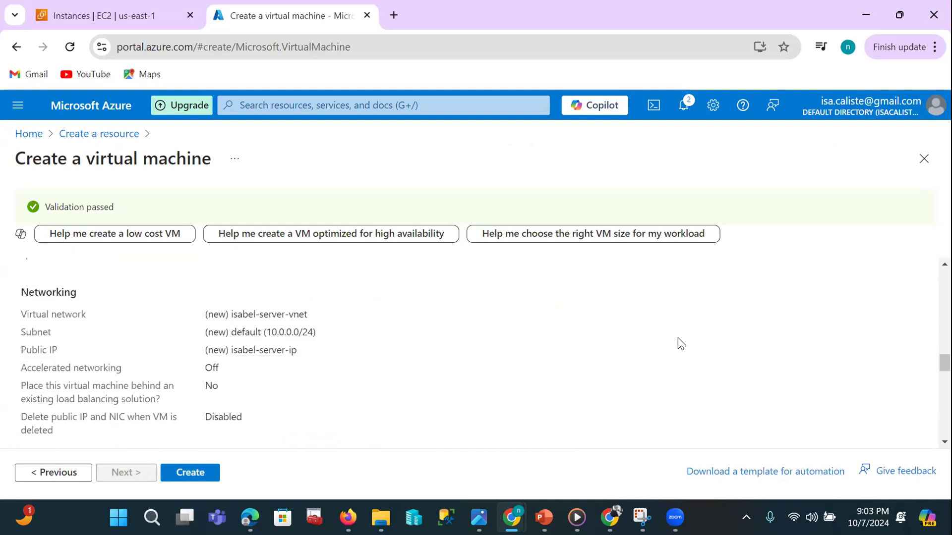
pyautogui.click(183, 475)
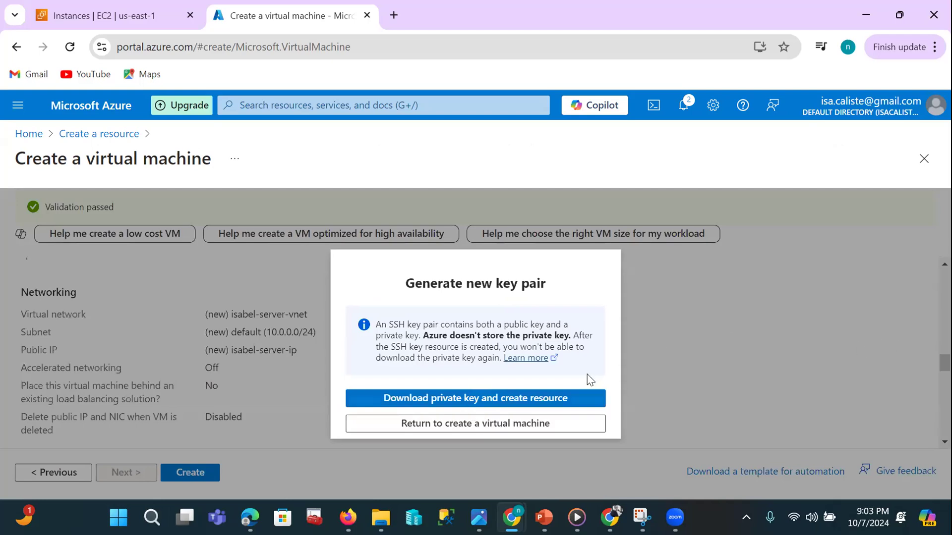
pyautogui.click(547, 401)
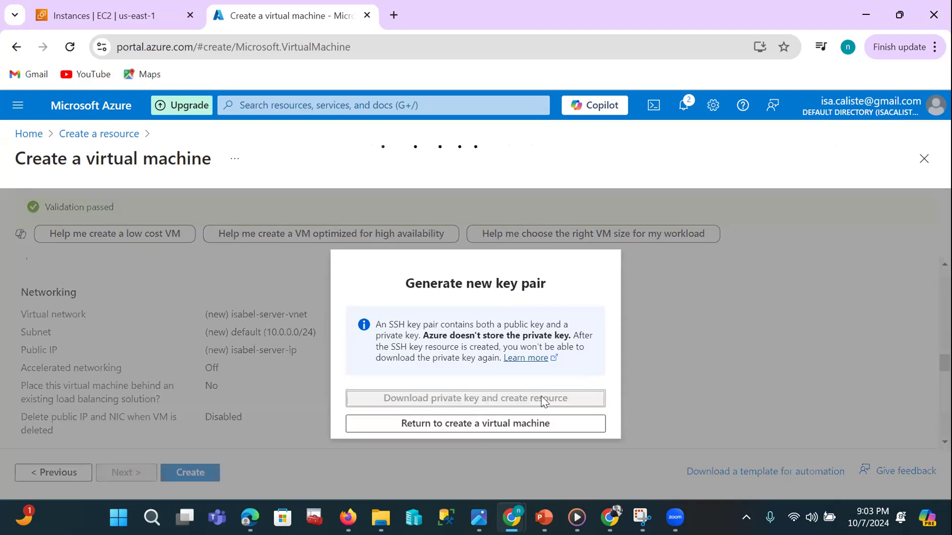
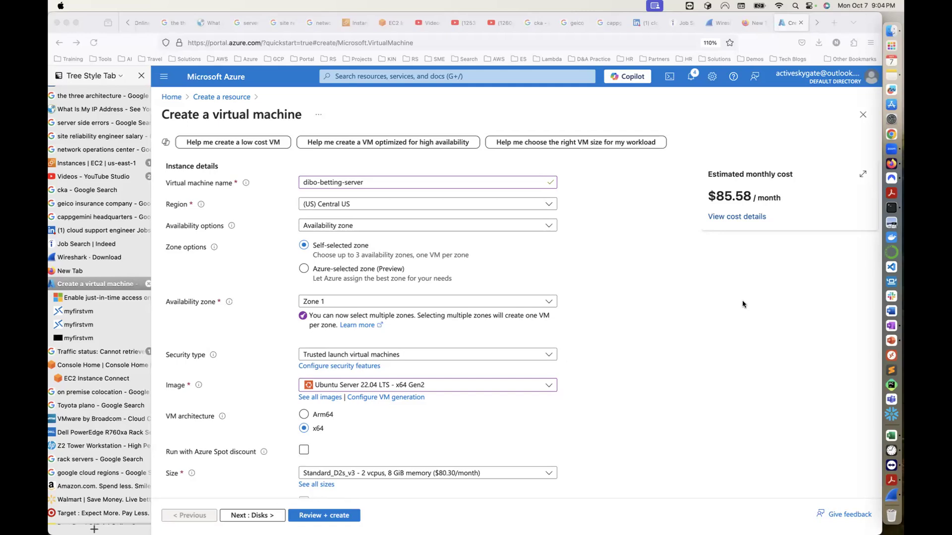
# - Check the basic settings down to the inbound port rules and try to validate the virtual machine's configuration
pyautogui.click(864, 310)
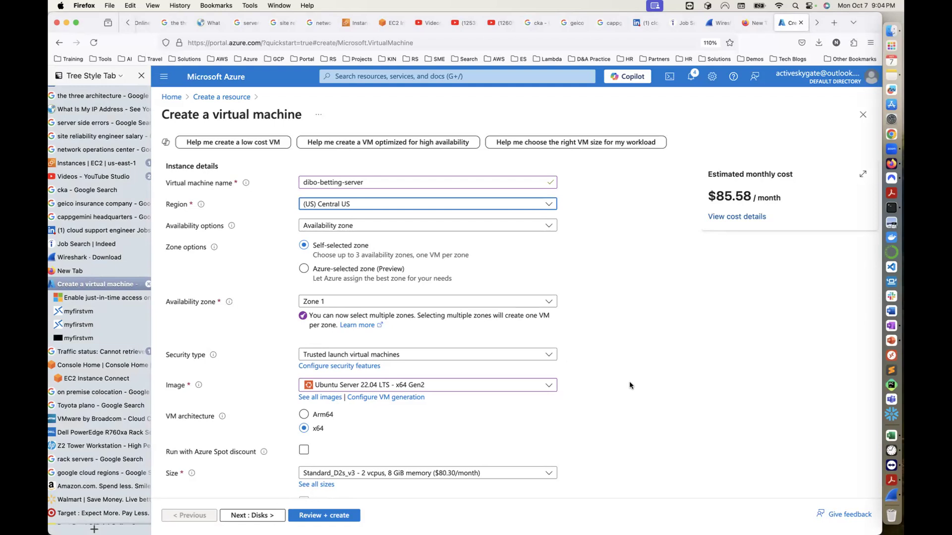
pyautogui.scroll(-7, 446, 432)
pyautogui.scroll(-3, 433, 436)
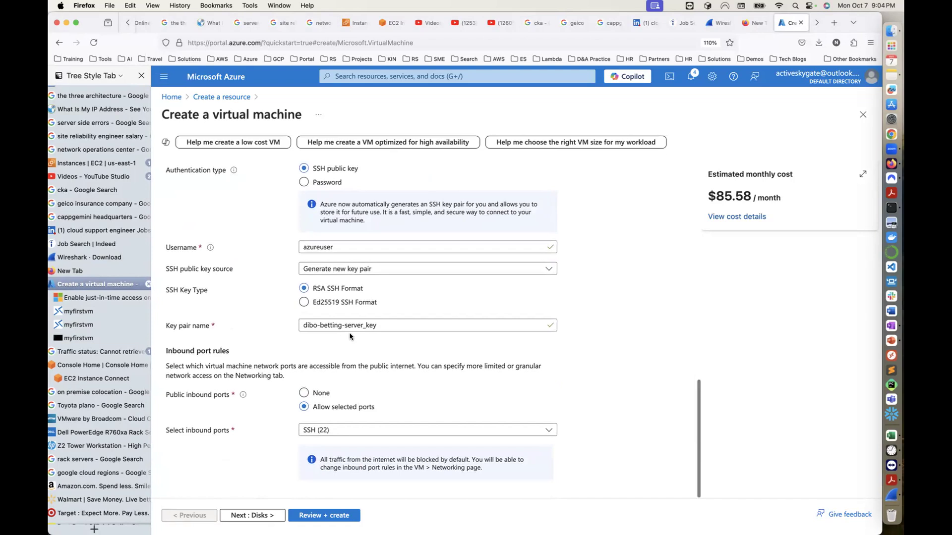
pyautogui.click(300, 517)
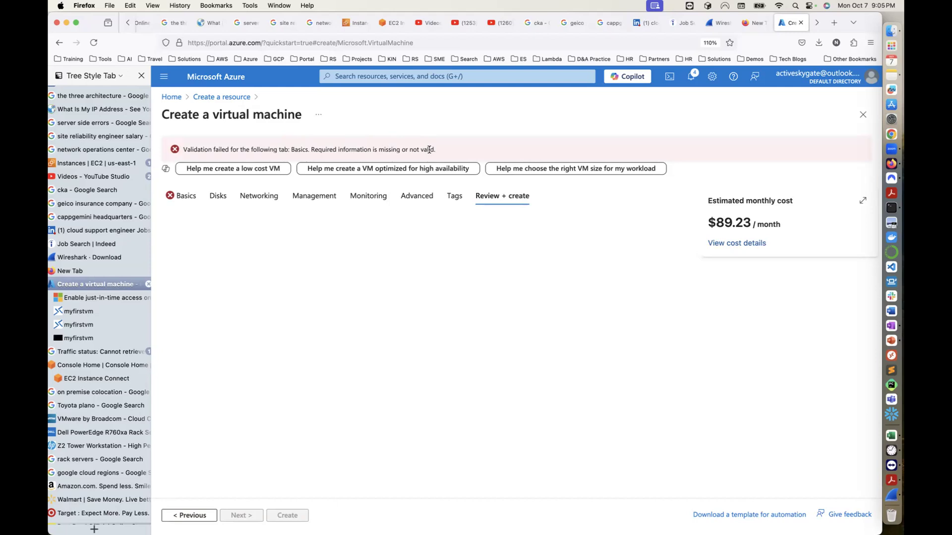
# - Return to the basic settings and allow HTTP (80) and HTTPS (443) alongside SSH (22) as inbound ports
pyautogui.click(186, 516)
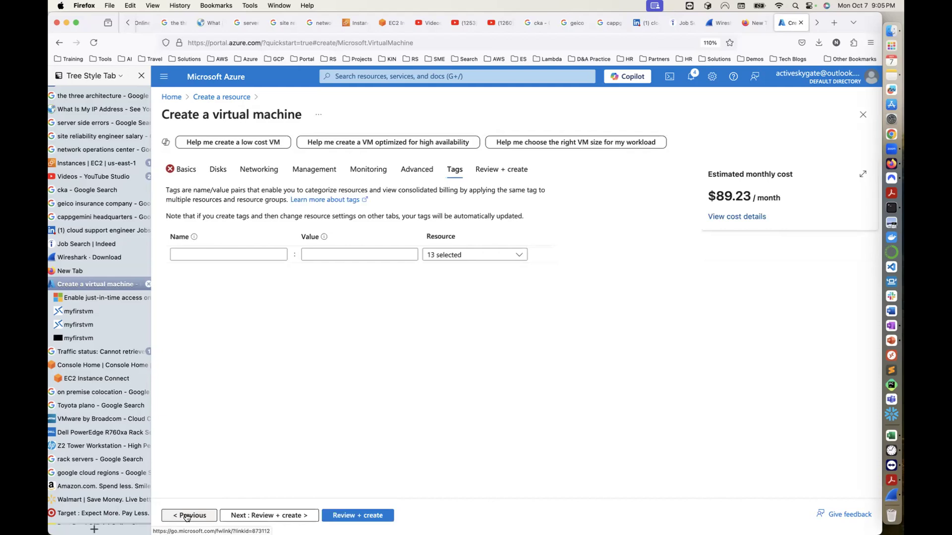
pyautogui.click(187, 516)
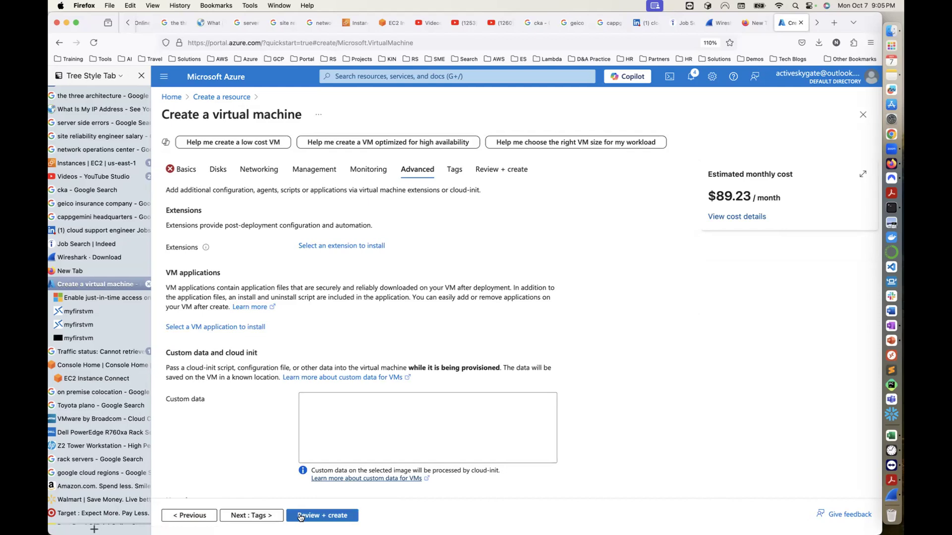
pyautogui.click(195, 517)
pyautogui.click(197, 518)
pyautogui.click(196, 518)
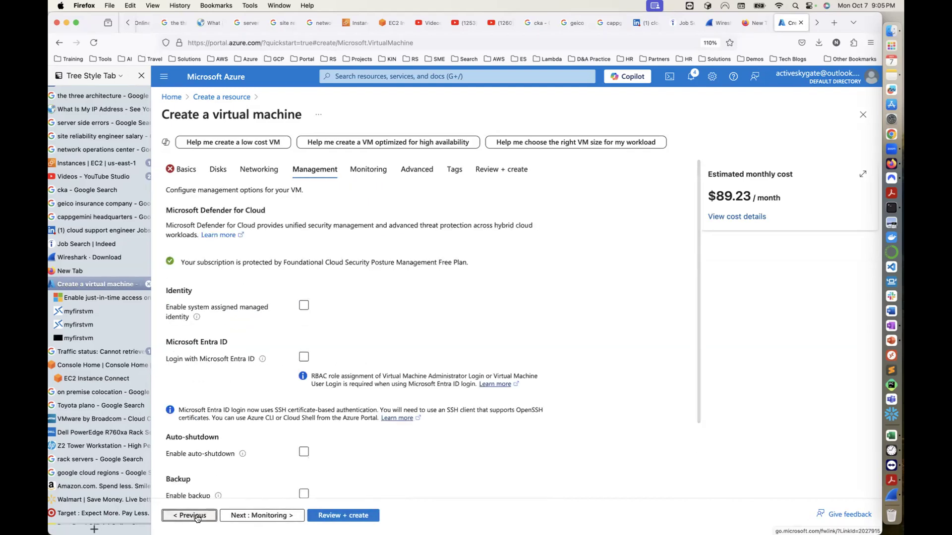
pyautogui.click(196, 517)
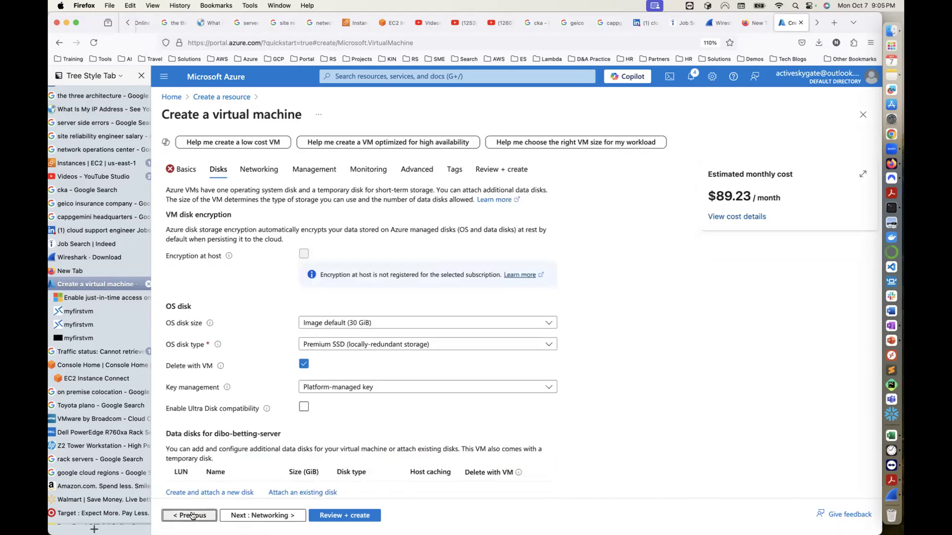
pyautogui.click(190, 515)
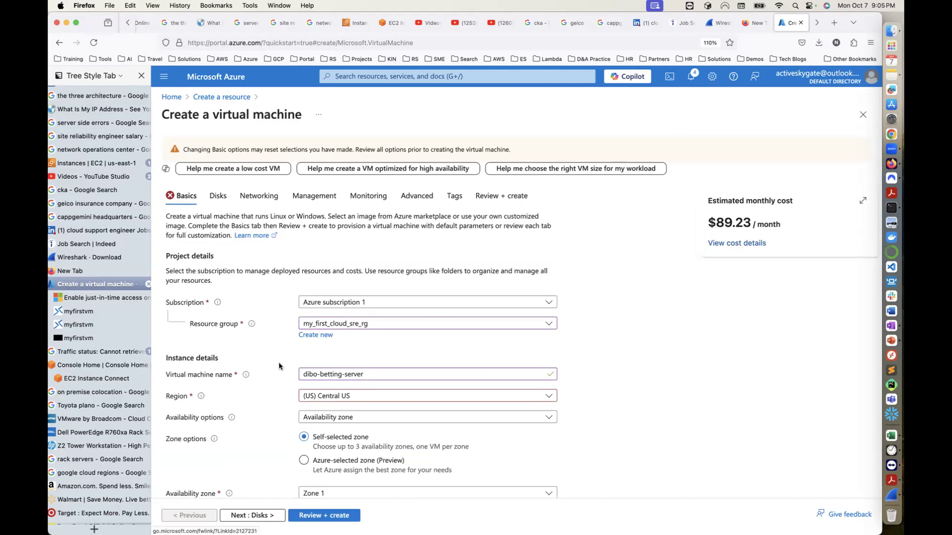
pyautogui.scroll(-5, 279, 366)
pyautogui.scroll(-8, 279, 367)
pyautogui.scroll(-2, 279, 367)
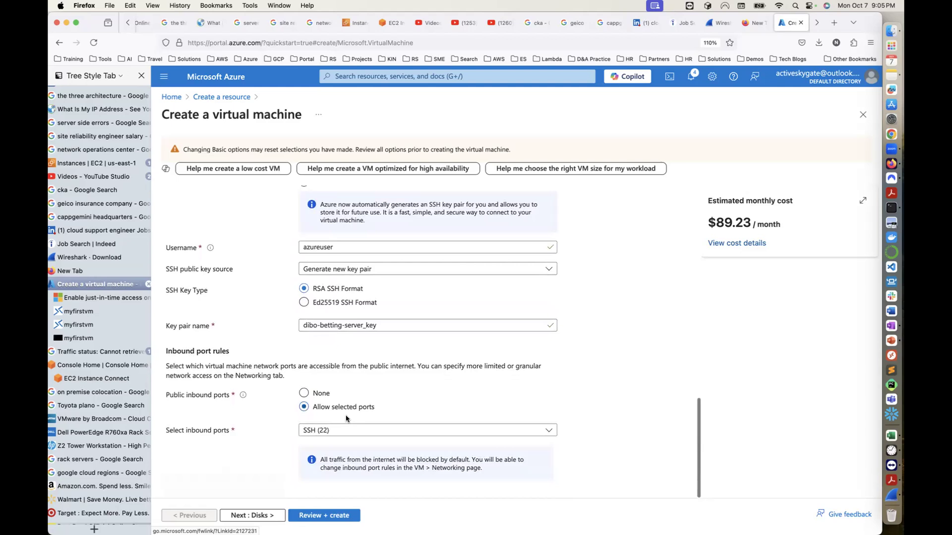
pyautogui.click(357, 429)
pyautogui.click(333, 446)
pyautogui.click(338, 462)
# - Go through the disk and networking settings with their default selections and continue to the management options
pyautogui.click(254, 515)
pyautogui.scroll(-2, 295, 435)
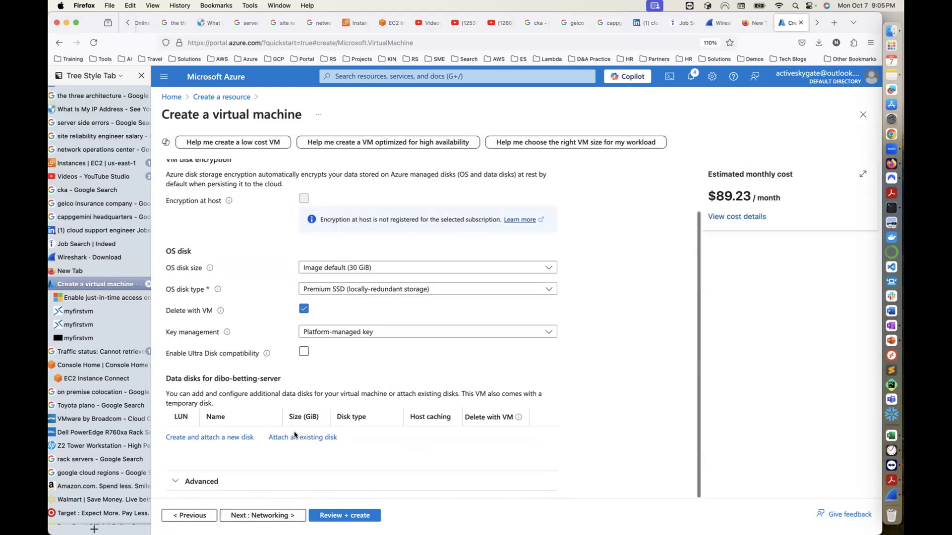
pyautogui.click(265, 516)
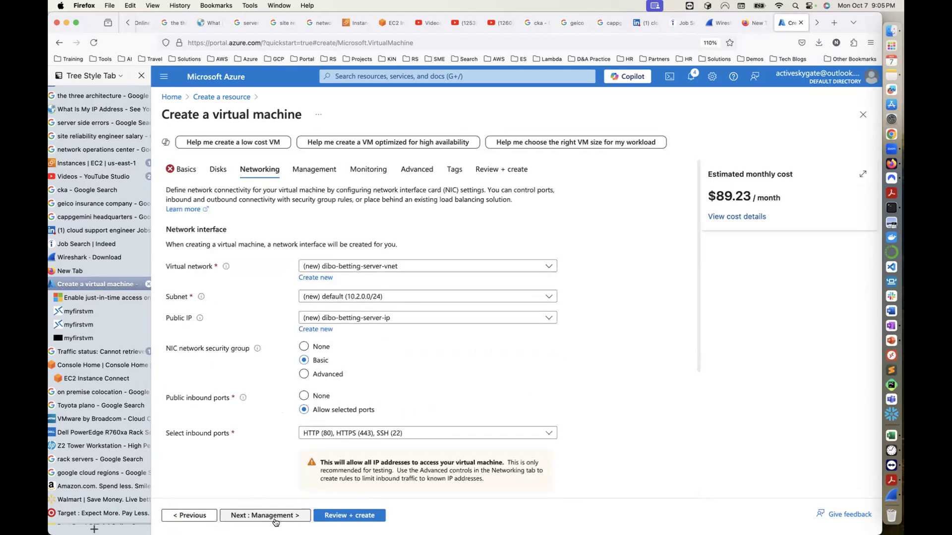
pyautogui.scroll(-5, 276, 493)
pyautogui.scroll(1, 276, 495)
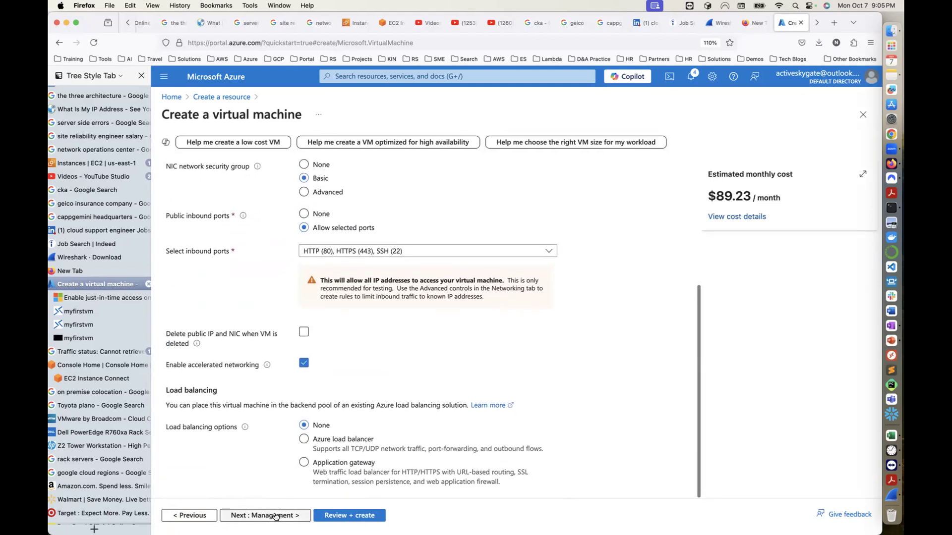
pyautogui.click(275, 516)
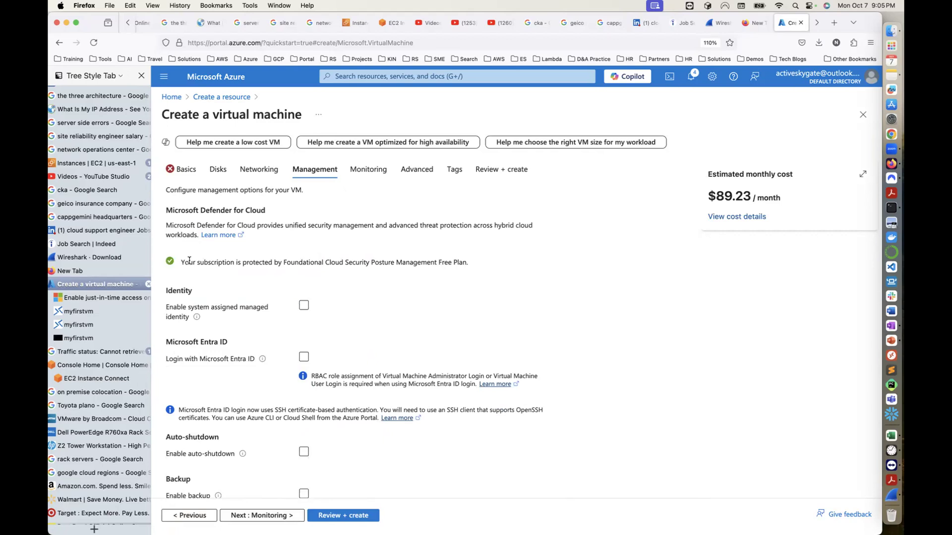
# - Go back to the basic settings and reselect (US) Central US as the virtual machine's region
pyautogui.click(189, 169)
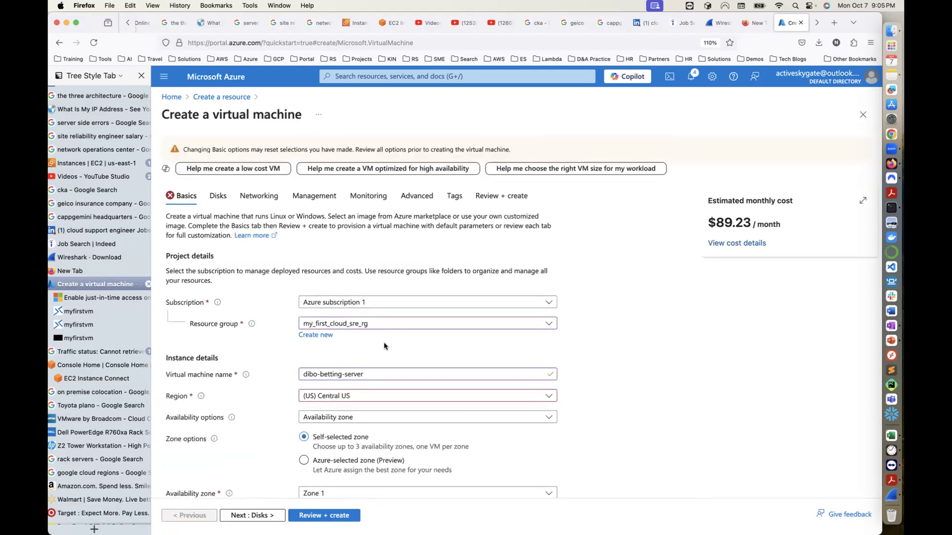
pyautogui.scroll(-2, 384, 343)
pyautogui.scroll(-2, 383, 346)
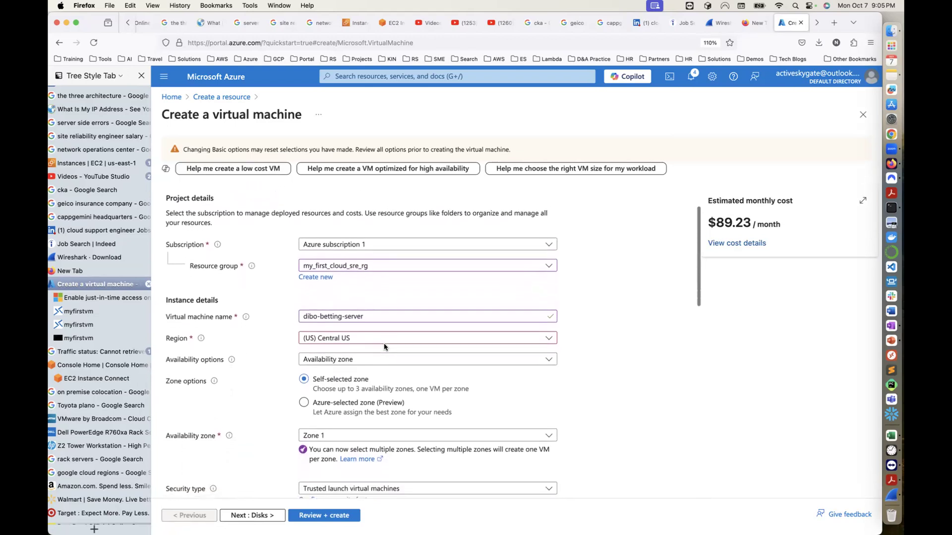
pyautogui.click(409, 322)
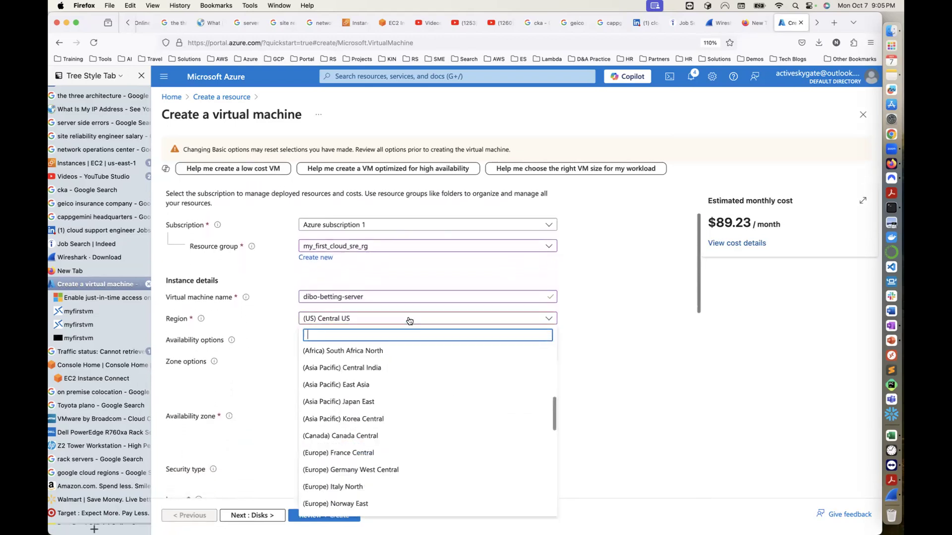
pyautogui.scroll(-2, 374, 408)
pyautogui.scroll(-5, 374, 408)
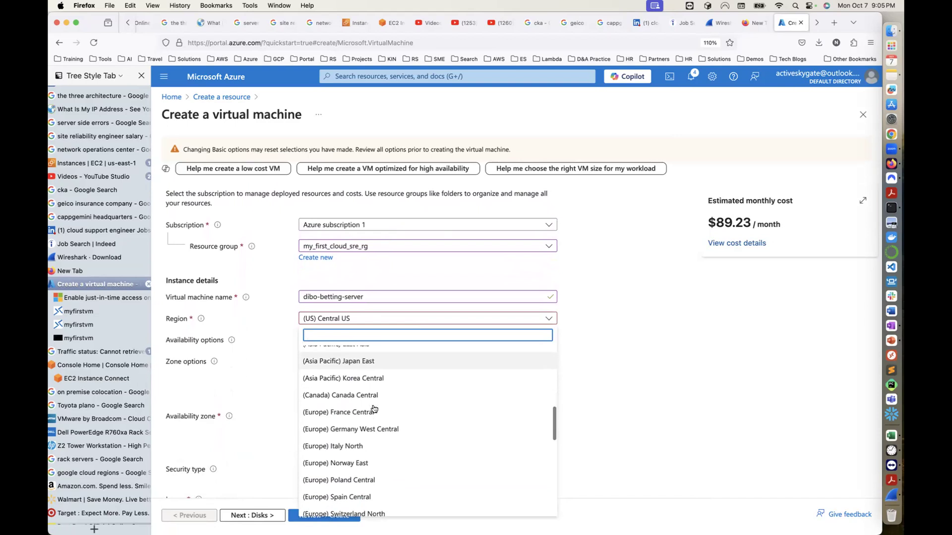
pyautogui.scroll(10, 374, 407)
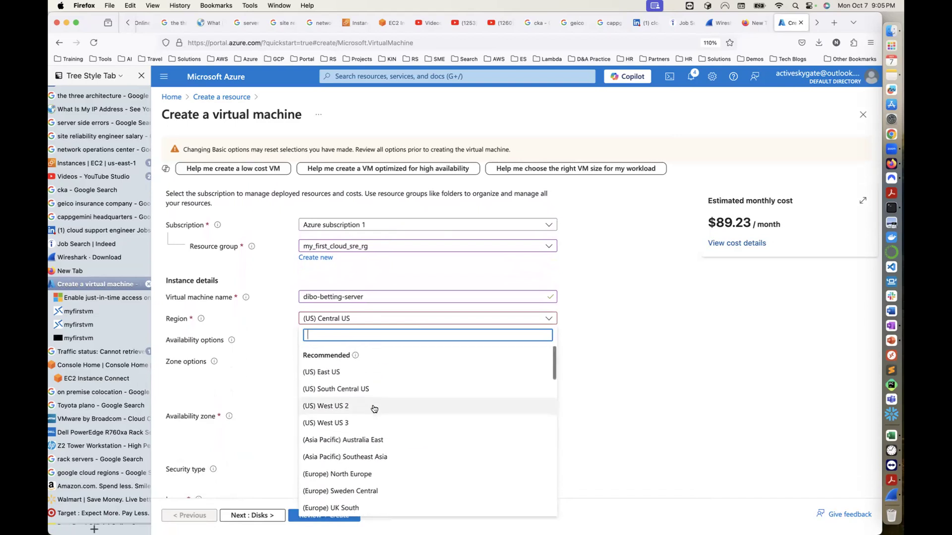
pyautogui.write('centr')
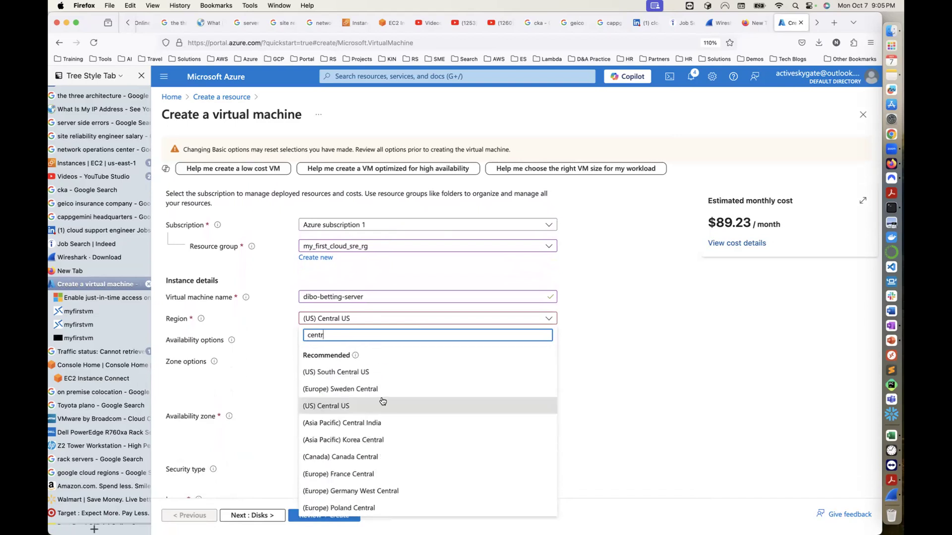
pyautogui.click(381, 404)
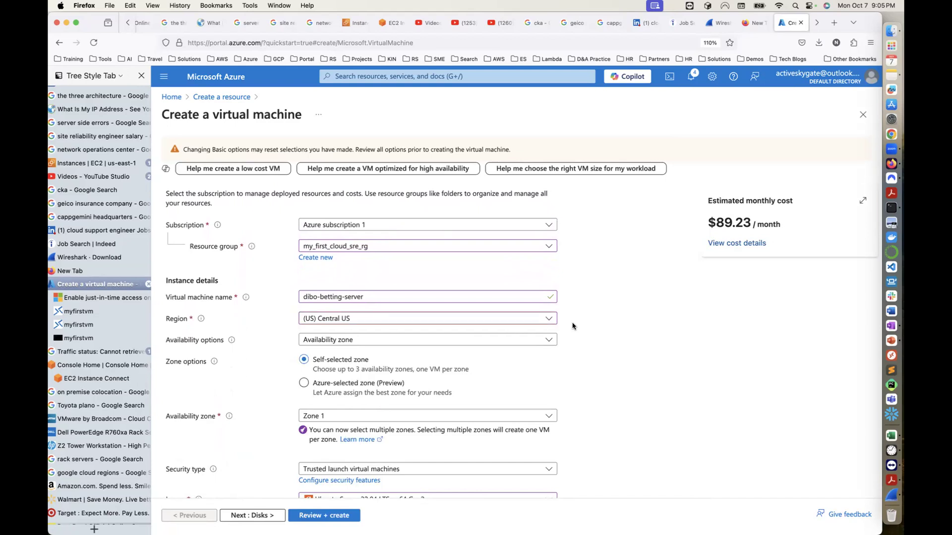
pyautogui.scroll(-1, 585, 338)
pyautogui.scroll(3, 585, 337)
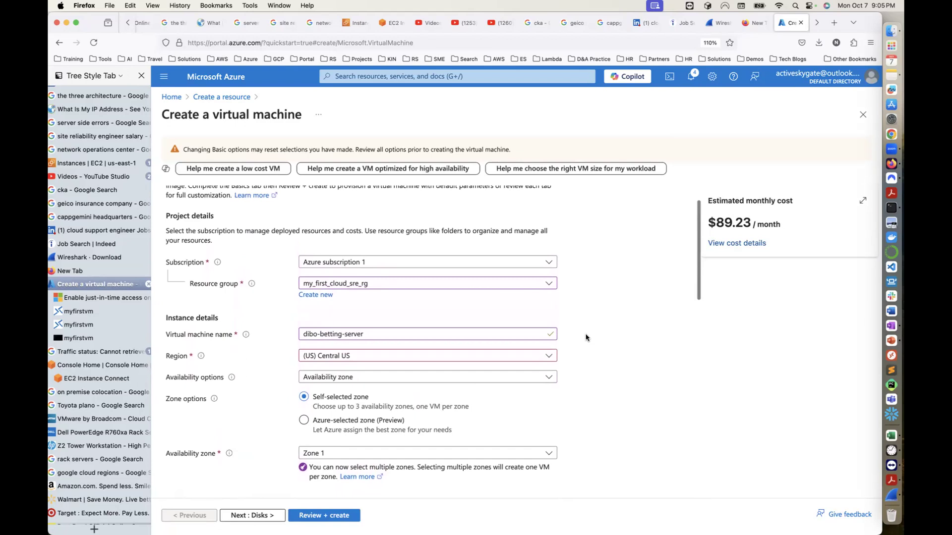
pyautogui.click(554, 360)
pyautogui.click(621, 354)
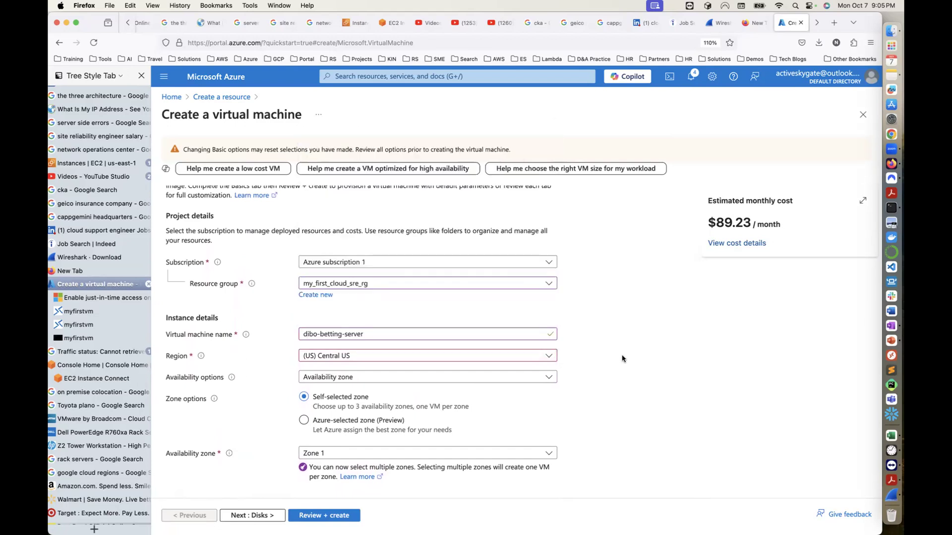
# - Check the SSH key and inbound port selections in the basic settings and move on to the networking settings
pyautogui.scroll(-10, 621, 355)
pyautogui.scroll(-10, 621, 354)
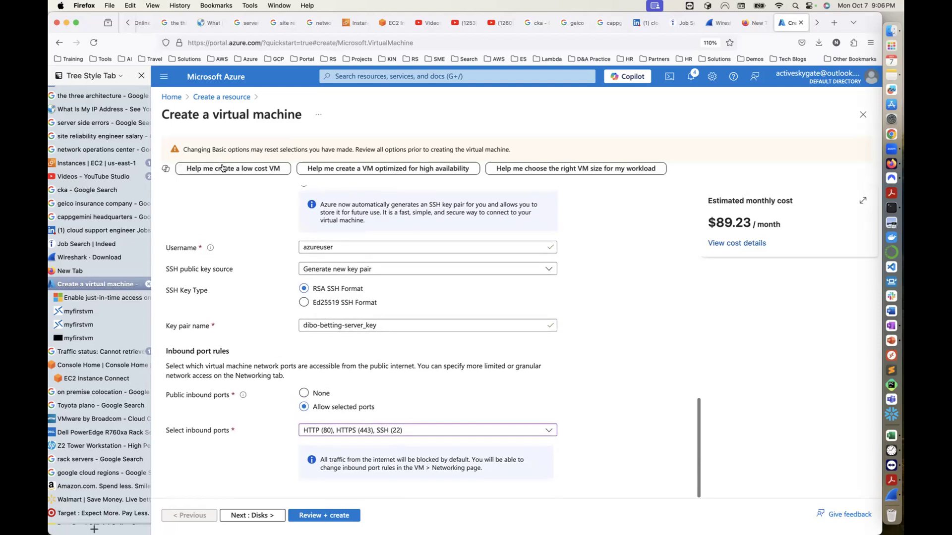
pyautogui.click(272, 514)
pyautogui.click(272, 514)
pyautogui.click(273, 515)
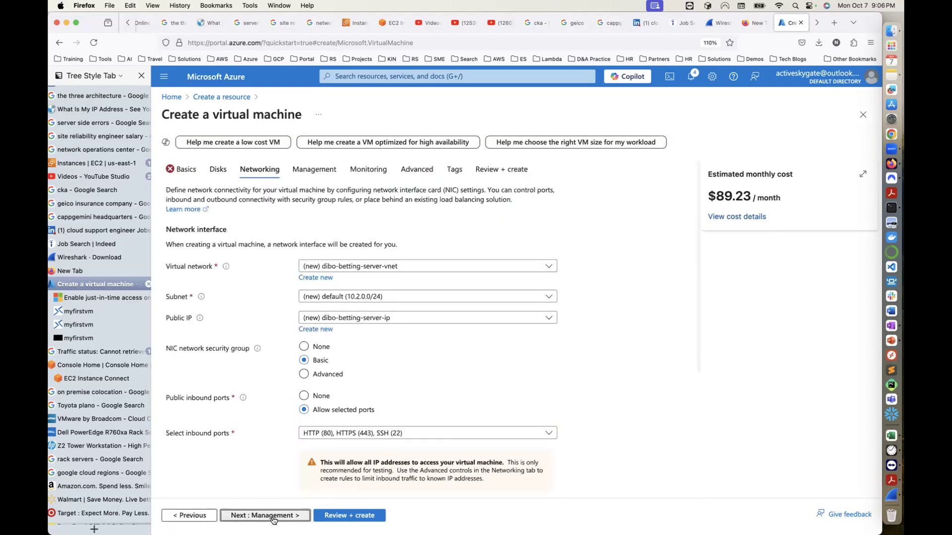
# - In the basic settings, switch the resource group to cloudsre and back to my_first_cloud_sre_rg
pyautogui.click(181, 171)
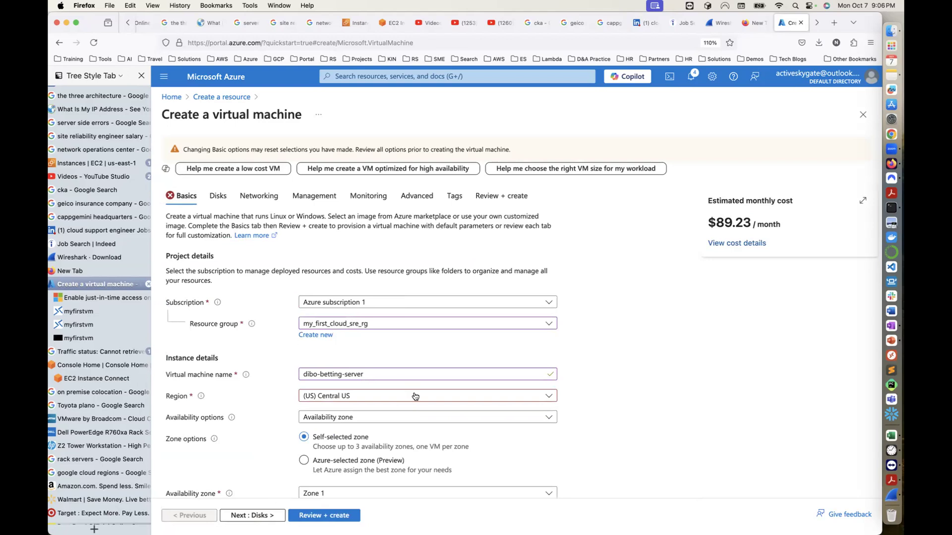
pyautogui.click(395, 325)
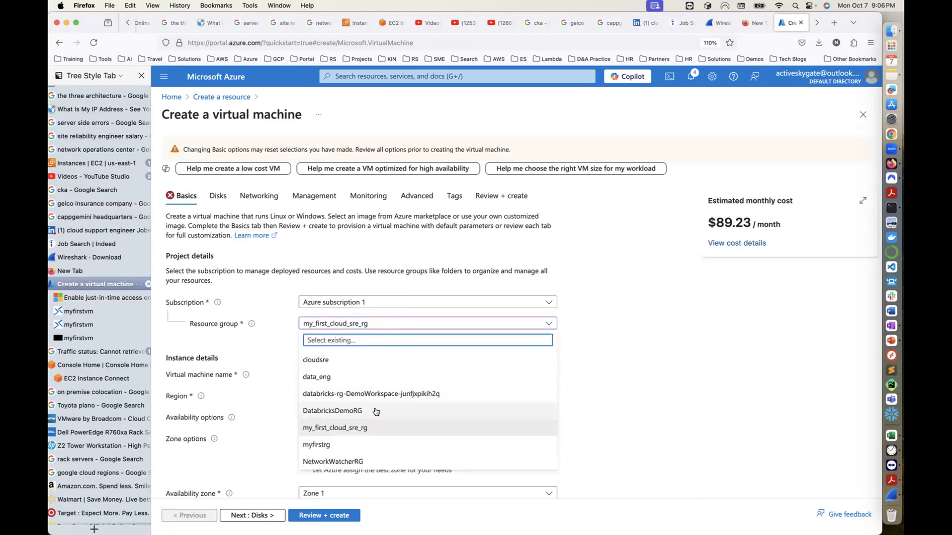
pyautogui.click(342, 363)
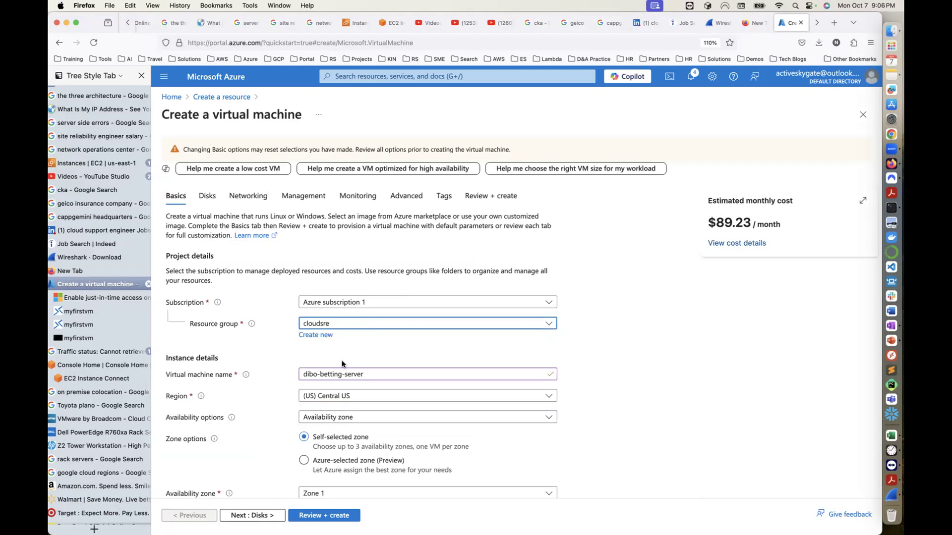
pyautogui.click(362, 330)
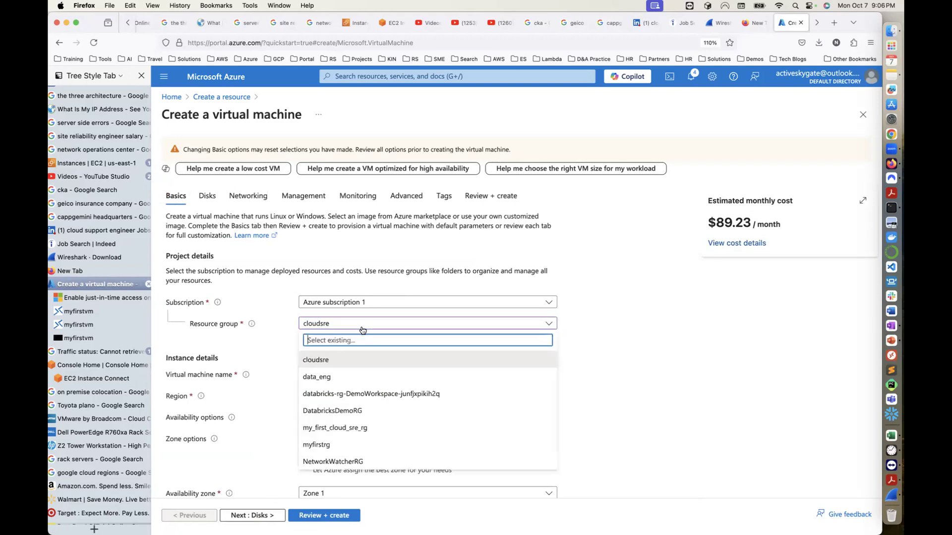
pyautogui.click(351, 427)
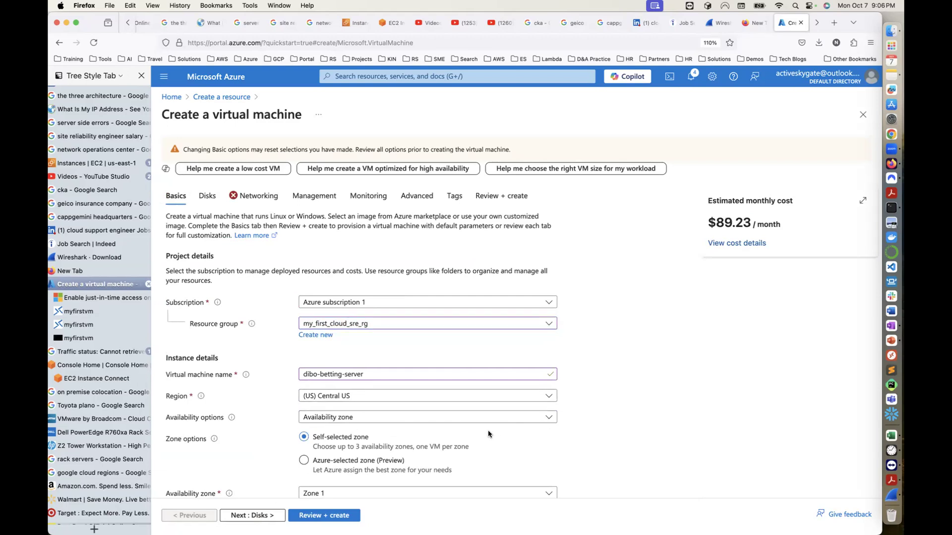
# - Reselect the new default subnet (10.2.0.0/24) in the networking settings and continue to the management options
pyautogui.click(273, 515)
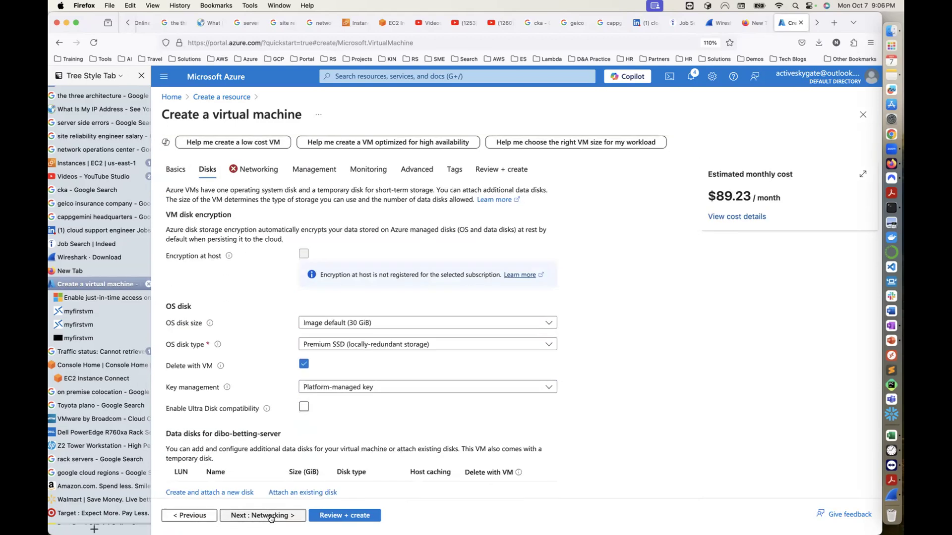
pyautogui.click(272, 516)
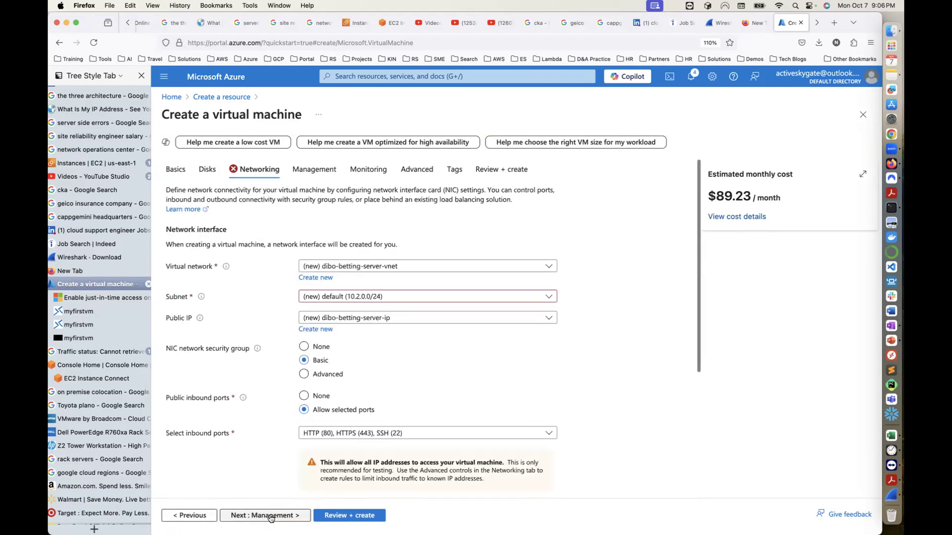
pyautogui.click(367, 297)
pyautogui.click(360, 336)
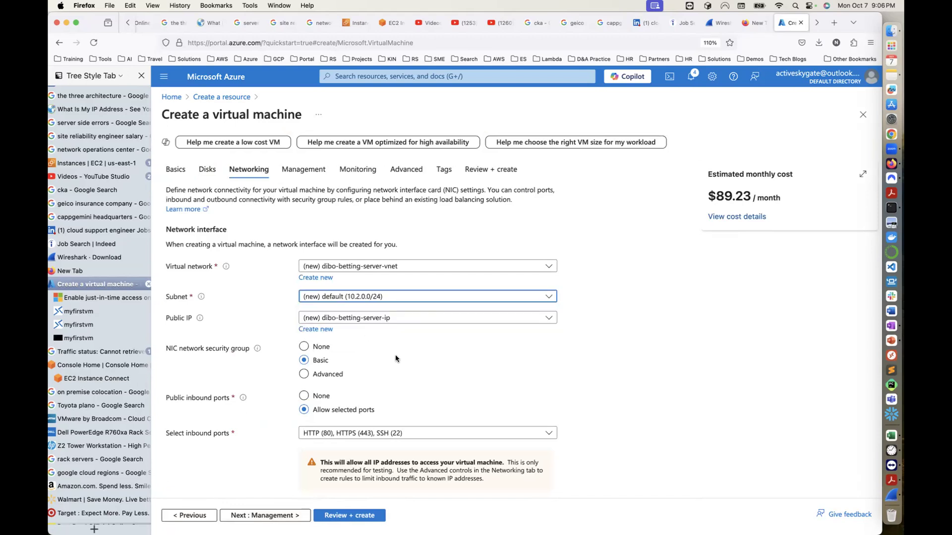
pyautogui.scroll(-2, 268, 470)
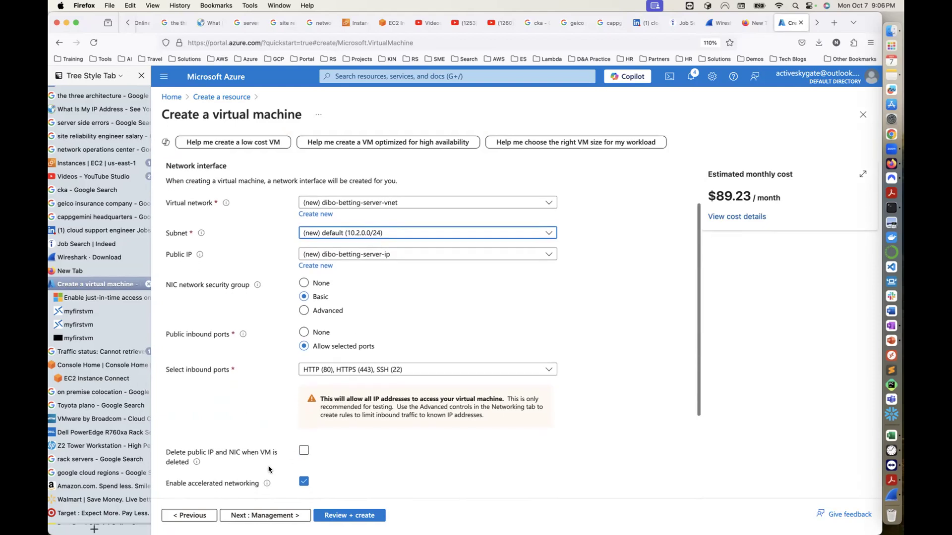
pyautogui.scroll(2, 268, 470)
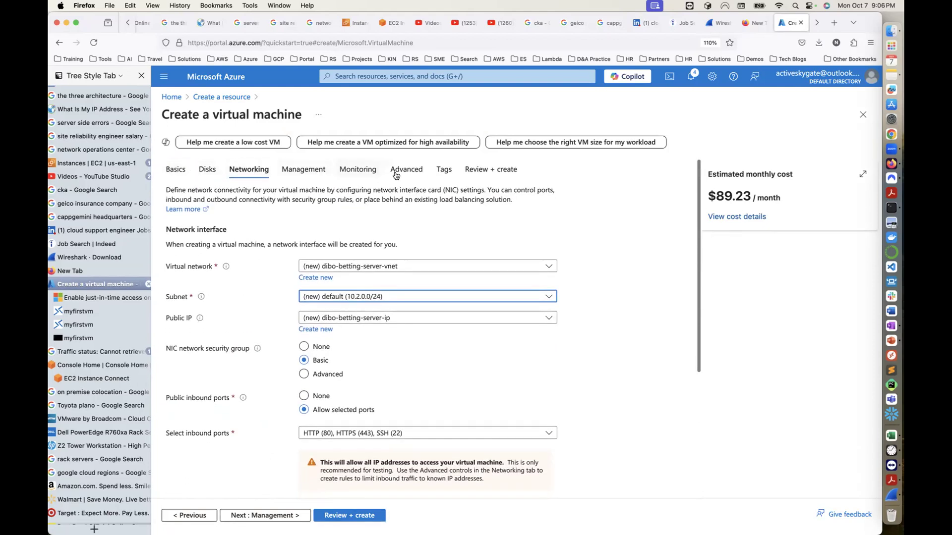
pyautogui.click(270, 518)
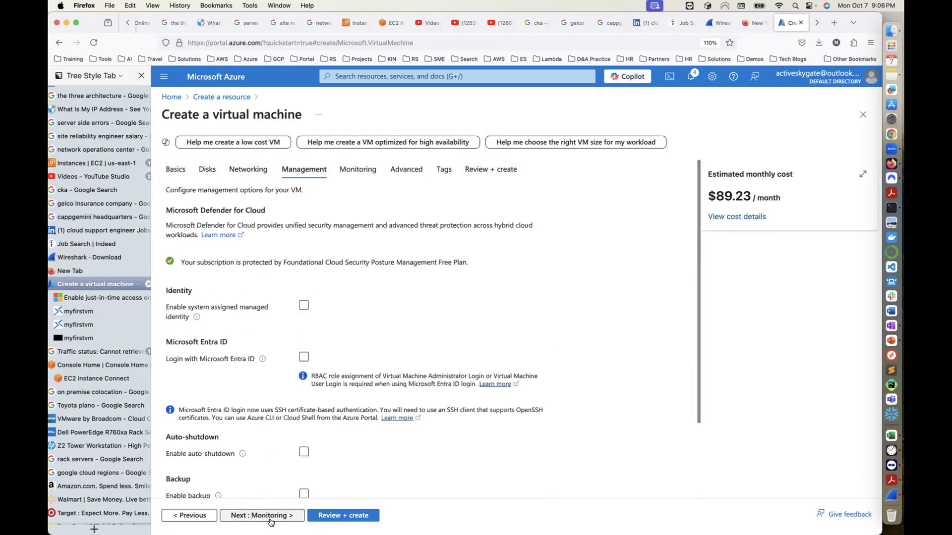
# - Continue through the management, monitoring and advanced settings and add a Name tag with the value dibo-betting-server
pyautogui.click(270, 518)
pyautogui.click(271, 518)
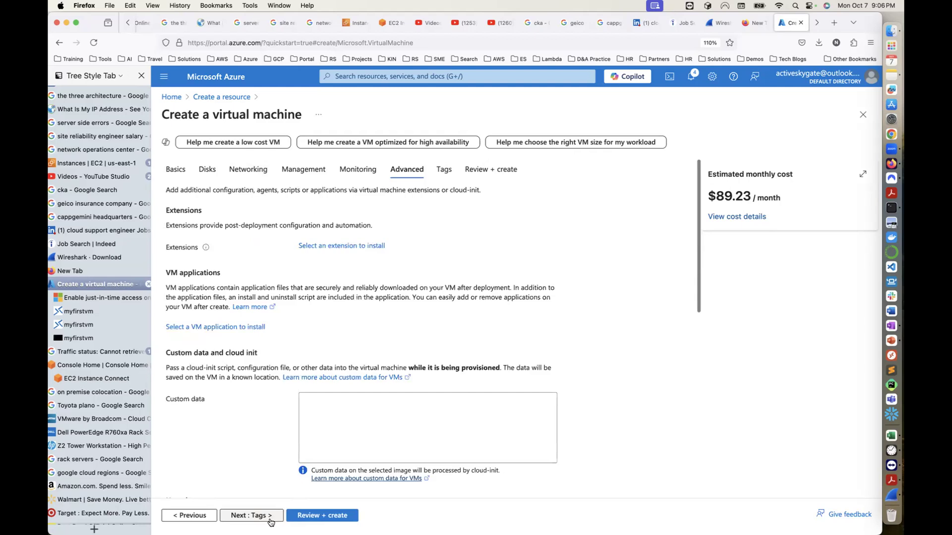
pyautogui.click(271, 518)
pyautogui.click(211, 254)
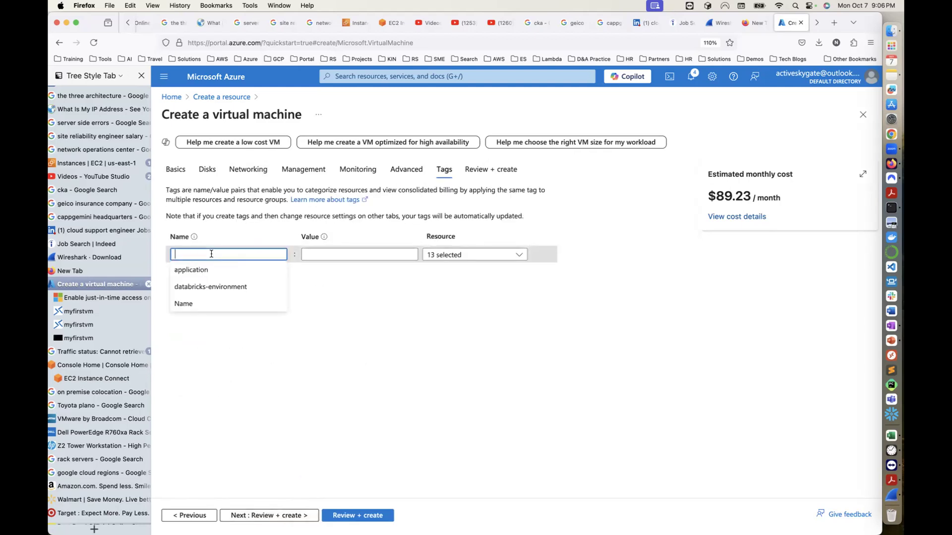
pyautogui.write('N')
pyautogui.click(183, 320)
pyautogui.click(338, 254)
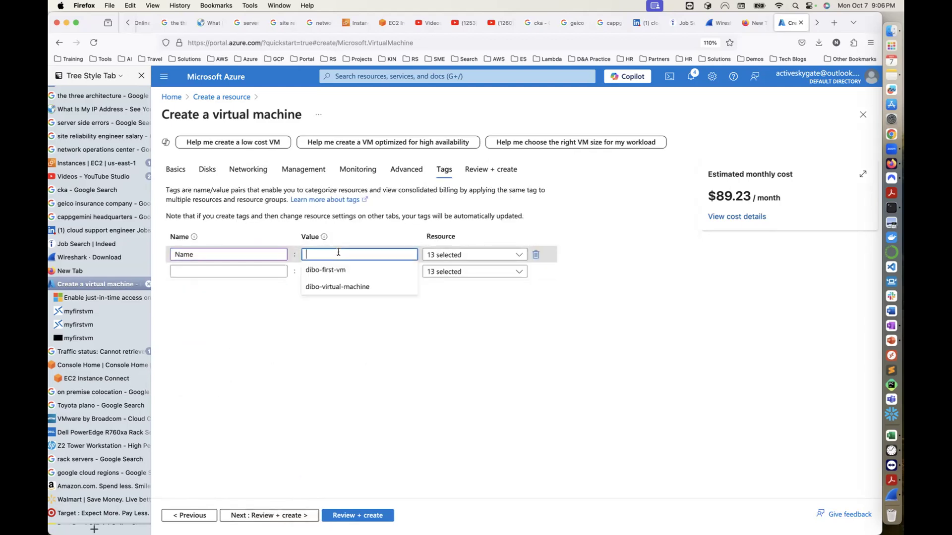
pyautogui.write('dibo-betting-server')
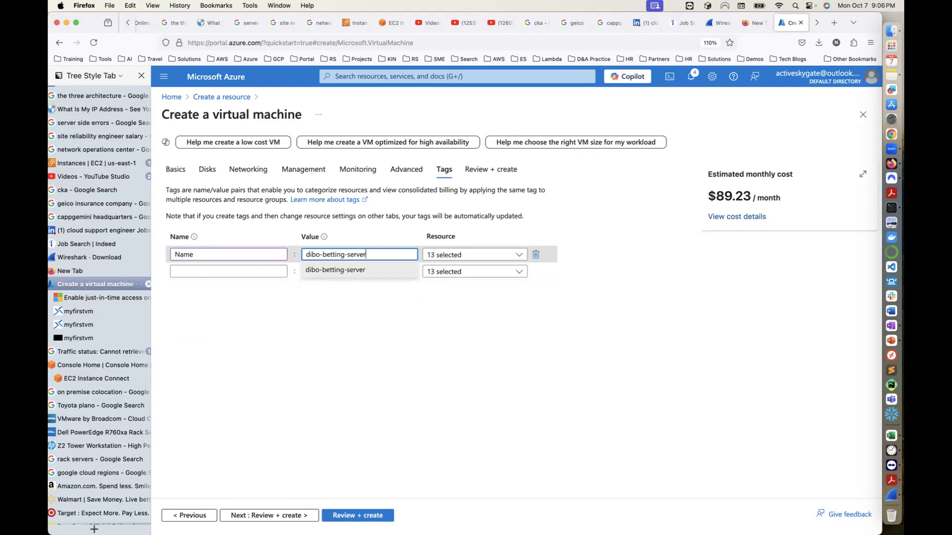
# - Validate the configuration, create the virtual machine while downloading its new private key, and leave the deployment page for the portal home
pyautogui.click(257, 515)
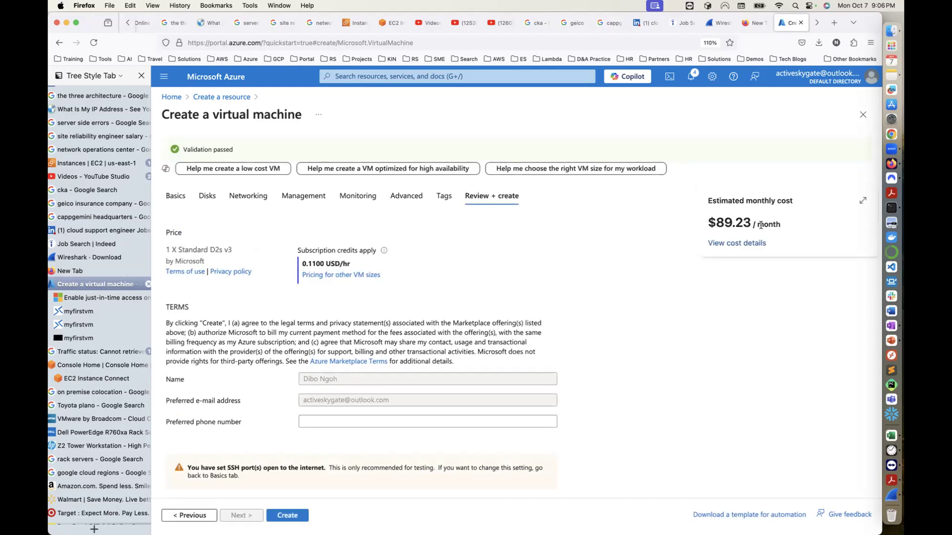
pyautogui.click(287, 515)
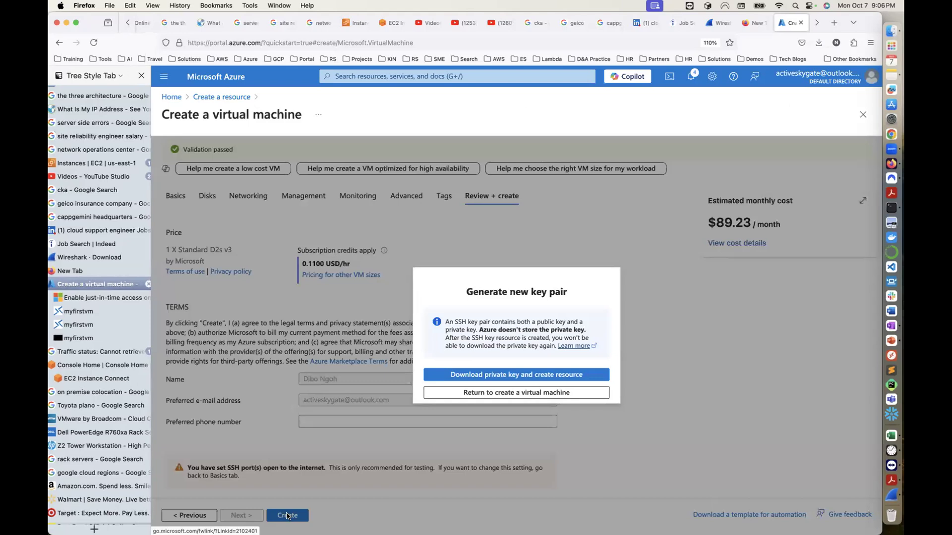
pyautogui.click(520, 380)
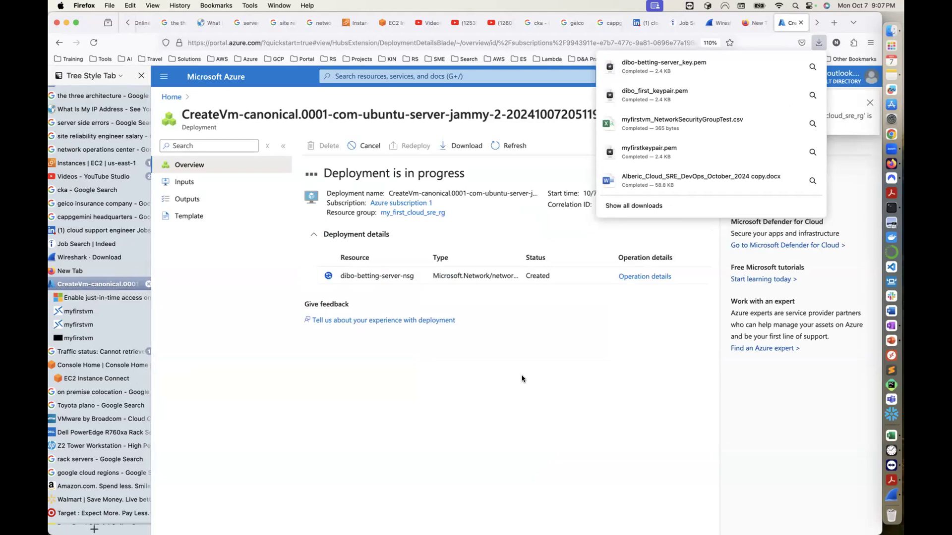
pyautogui.click(505, 380)
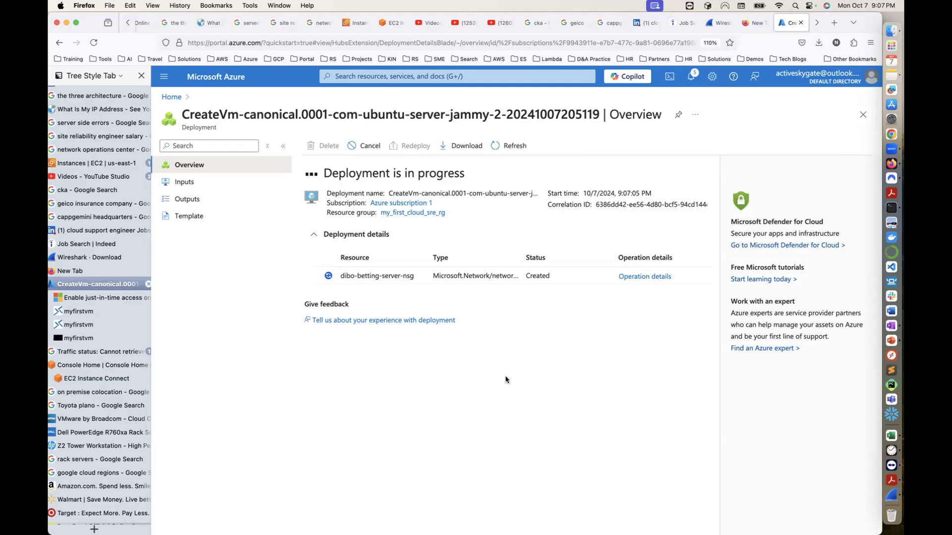
pyautogui.click(171, 97)
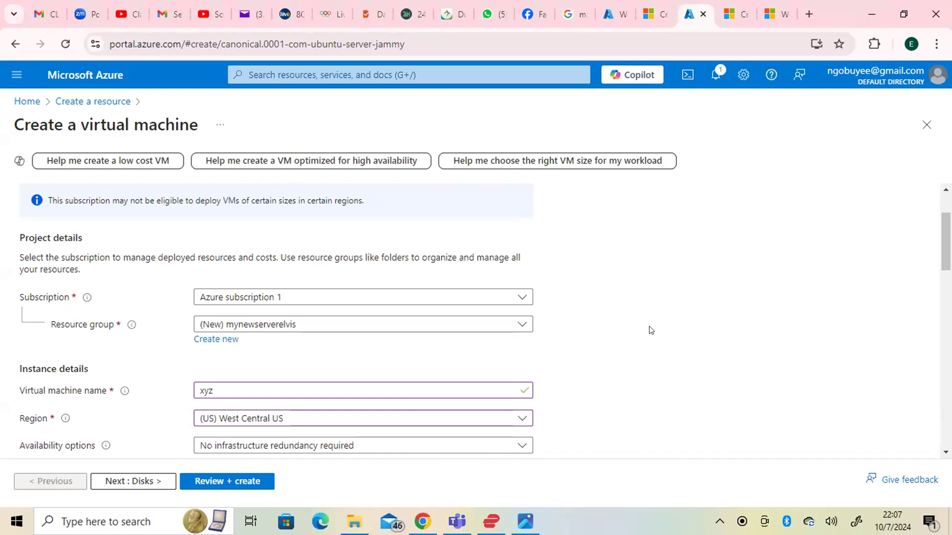
# - Replace the virtual machine name xyz with Blowserver in the instance details
pyautogui.scroll(-1, 650, 326)
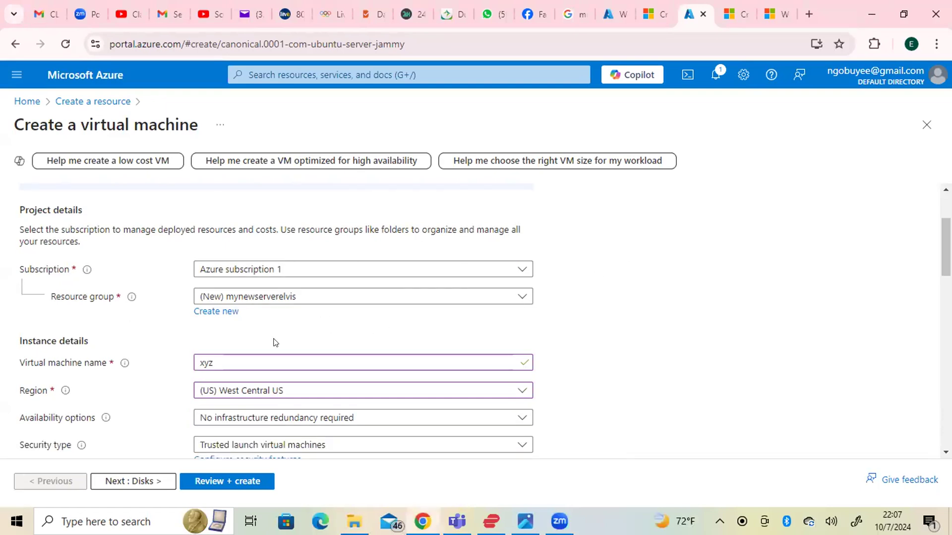
pyautogui.scroll(1, 672, 327)
pyautogui.scroll(-4, 672, 328)
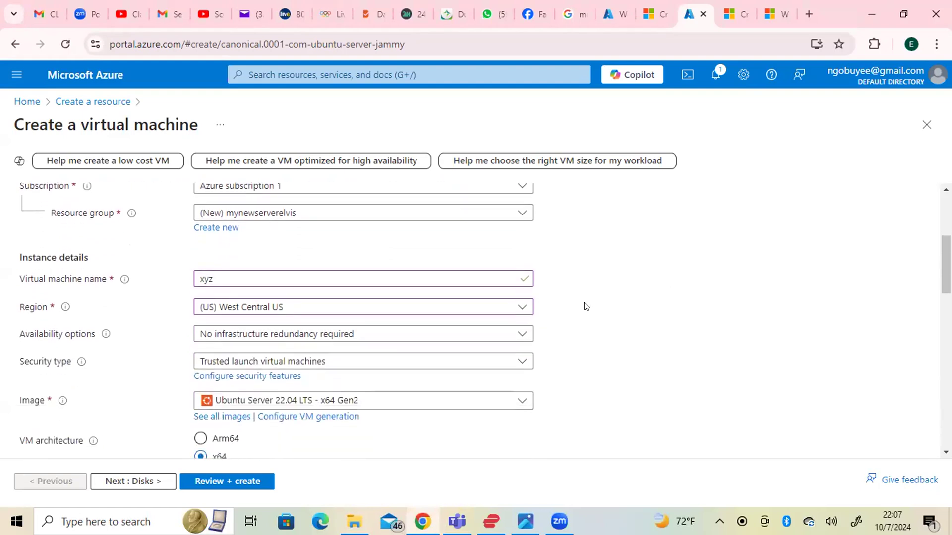
pyautogui.click(410, 276)
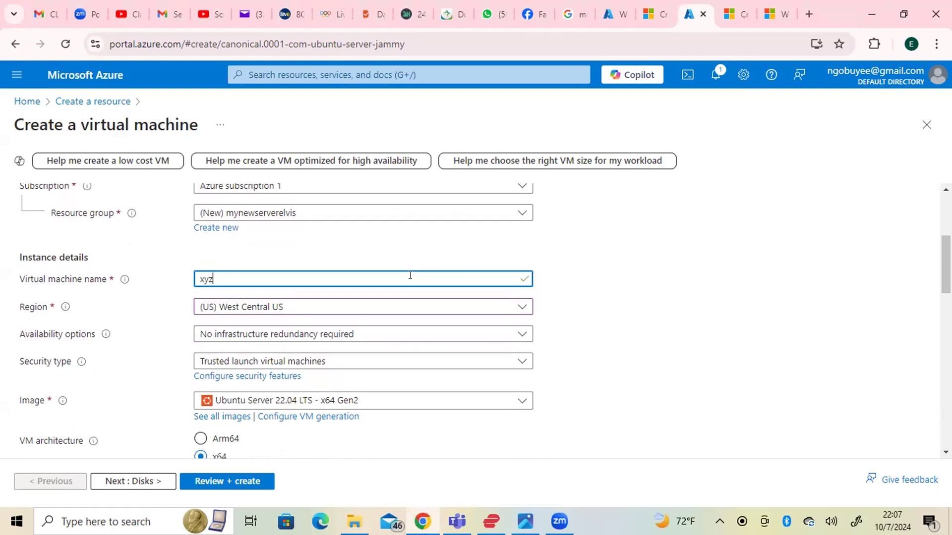
pyautogui.doubleClick(211, 276)
pyautogui.click(601, 313)
pyautogui.scroll(-1, 600, 314)
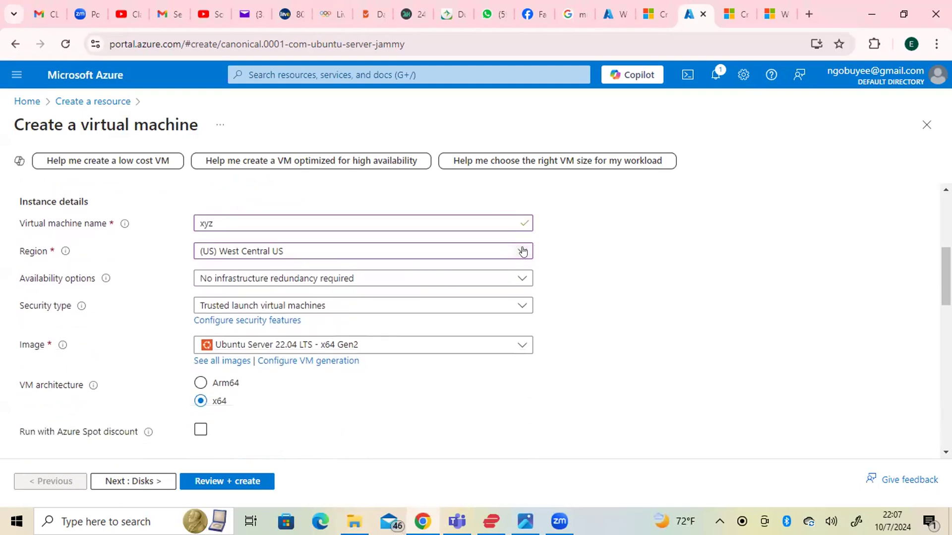
pyautogui.click(288, 222)
pyautogui.hotkey('ctrl', 'a')
pyautogui.write('Blowserver')
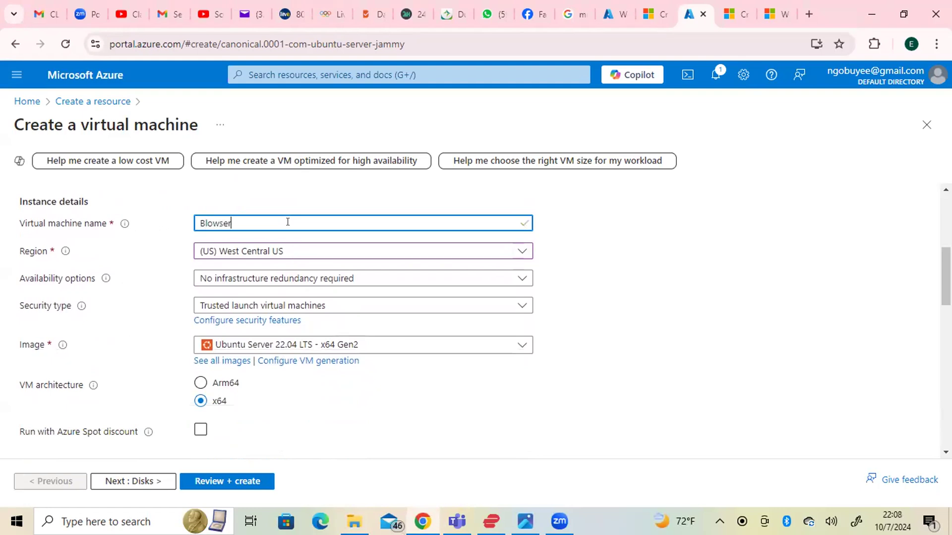
# - Insert a hyphen in the virtual machine name so that it reads Blow-server
pyautogui.click(517, 252)
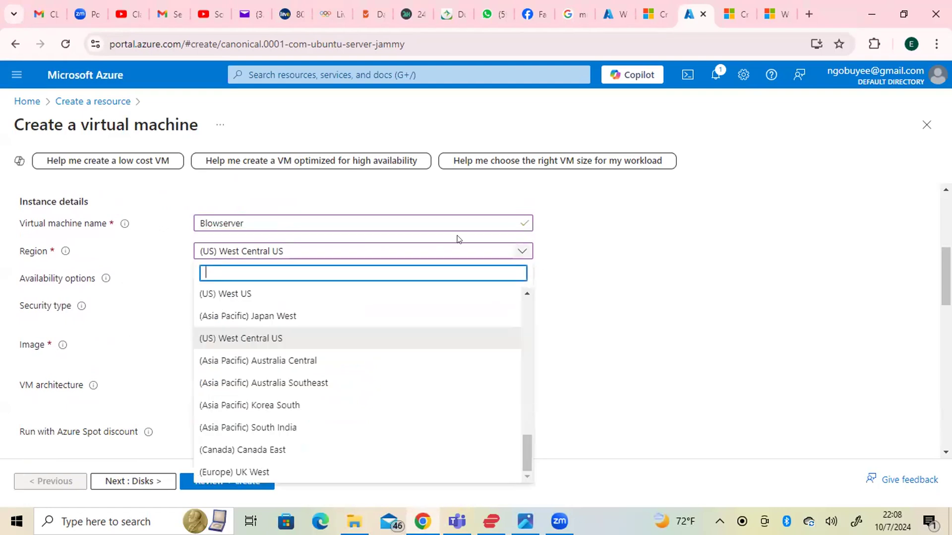
pyautogui.click(323, 219)
pyautogui.click(217, 224)
pyautogui.write('-')
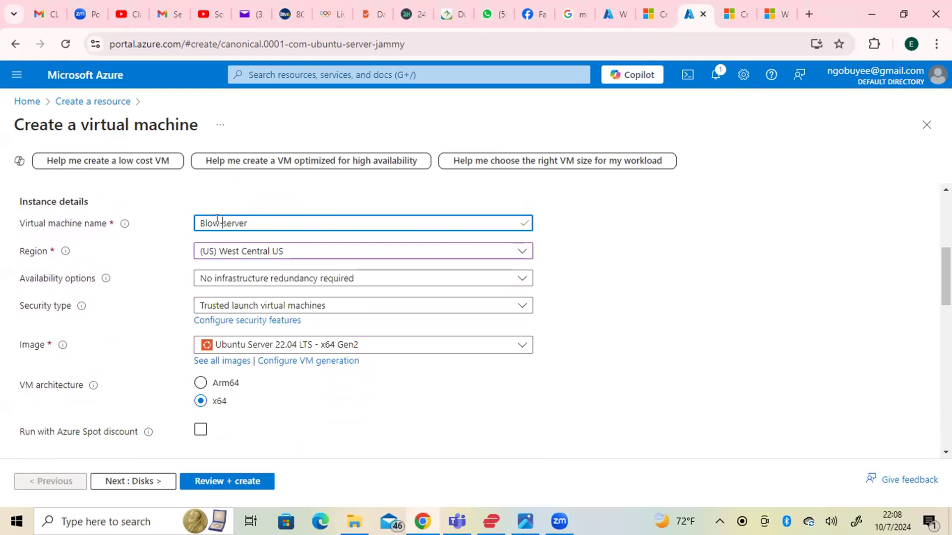
pyautogui.click(637, 278)
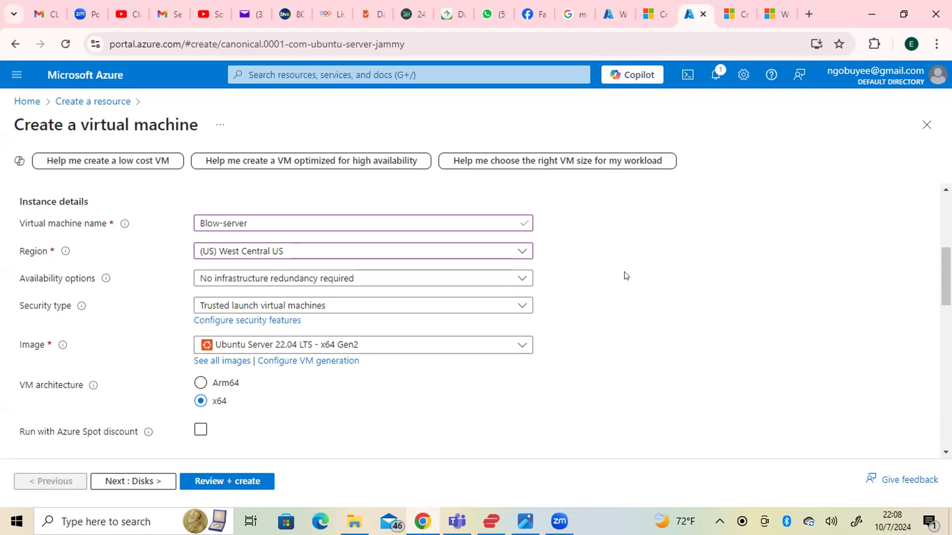
pyautogui.click(519, 254)
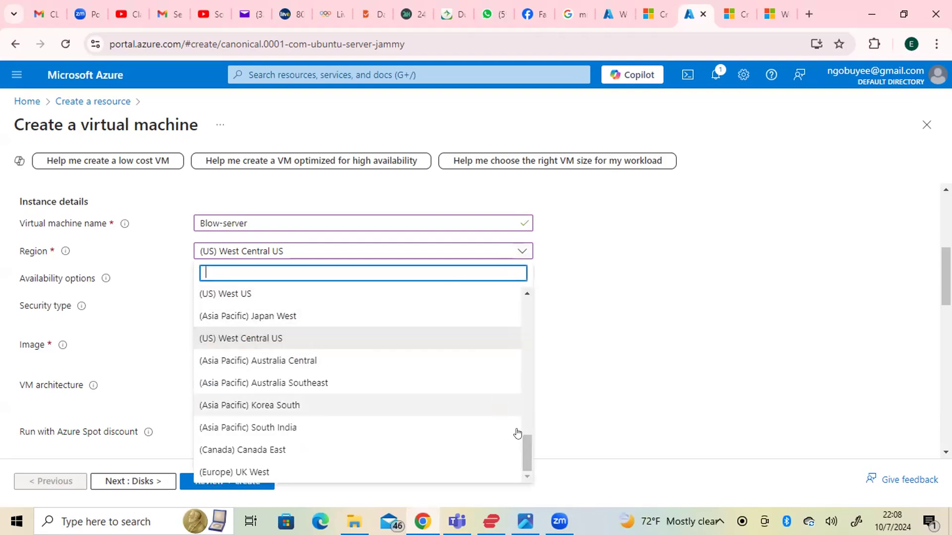
pyautogui.moveTo(527, 447); pyautogui.dragTo(528, 434)
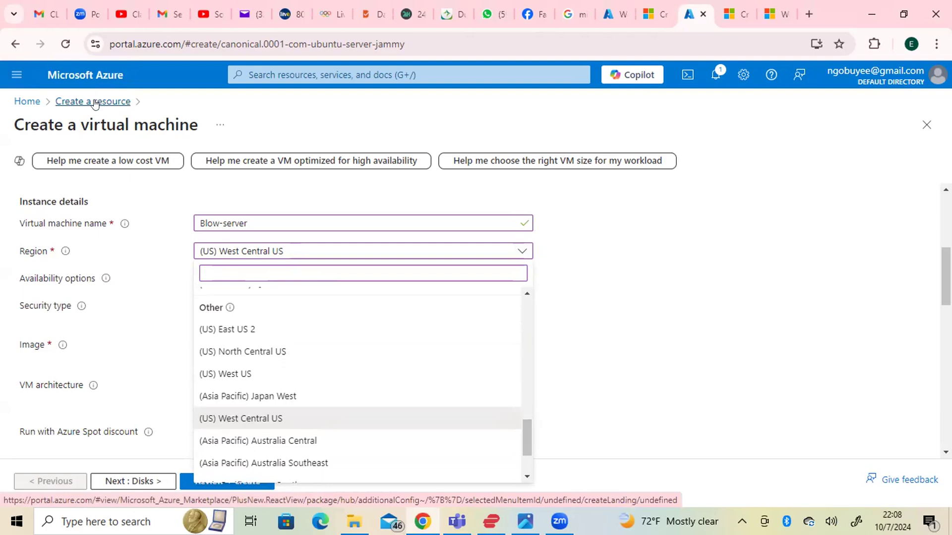
pyautogui.press('Escape')
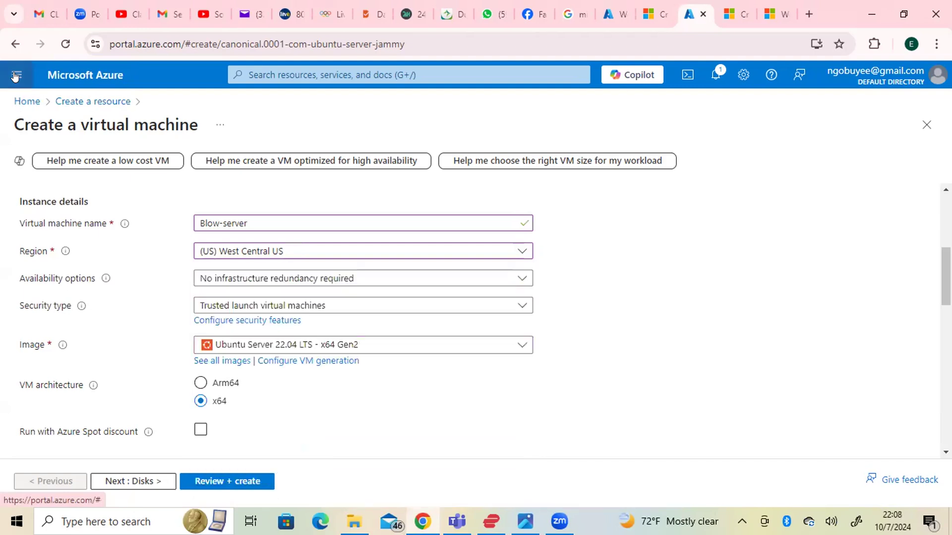
# - Discard the unsaved virtual machine, go to the resource groups and start creating a new resource group
pyautogui.click(16, 75)
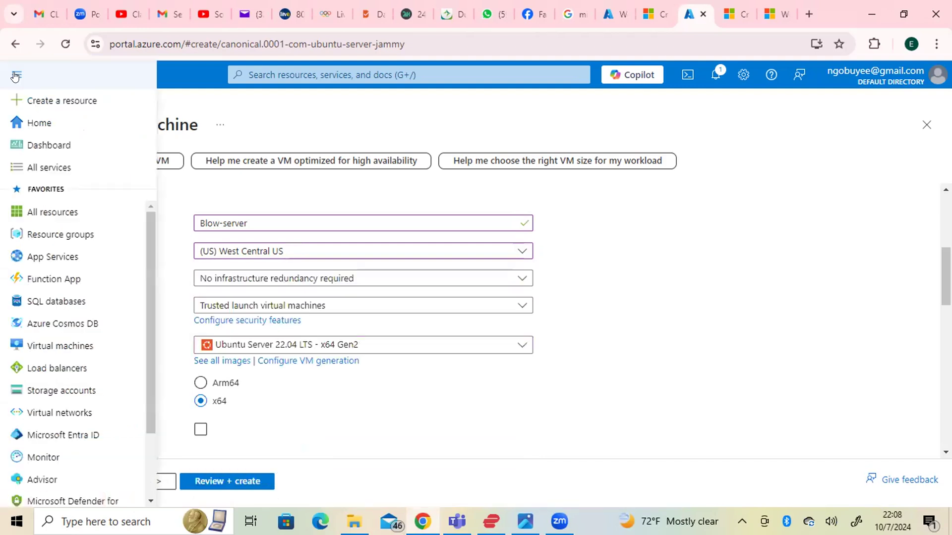
pyautogui.click(39, 238)
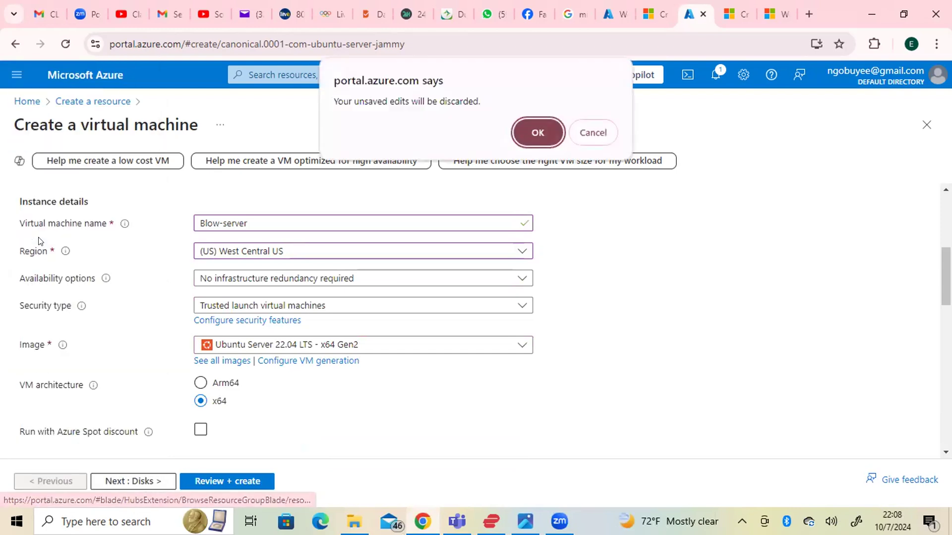
pyautogui.click(530, 137)
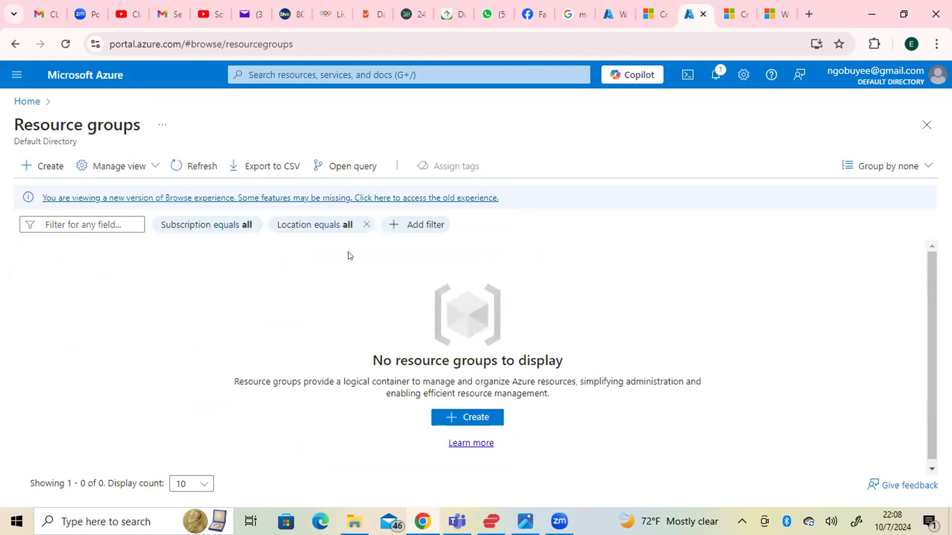
pyautogui.click(42, 169)
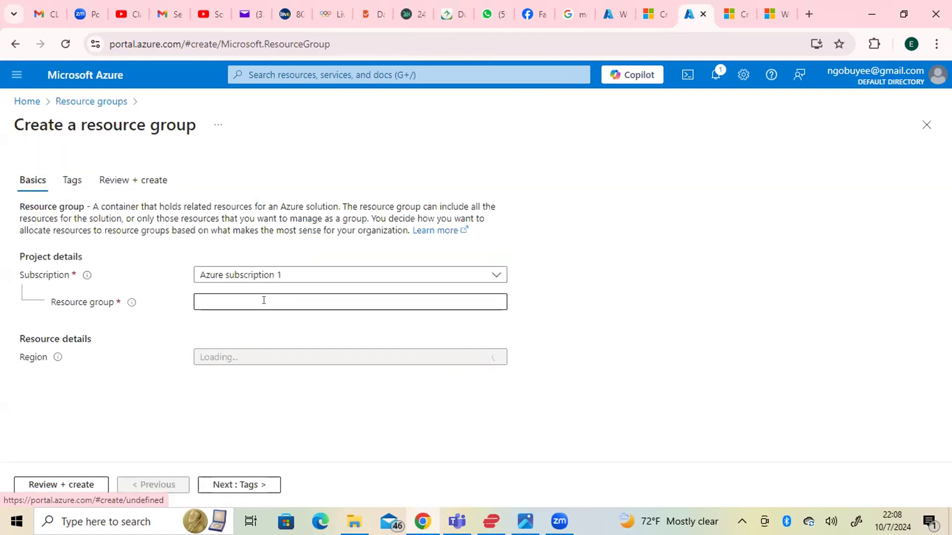
# - Name the new resource group Elvis_1stresgroup
pyautogui.click(240, 300)
pyautogui.write('Elvis')
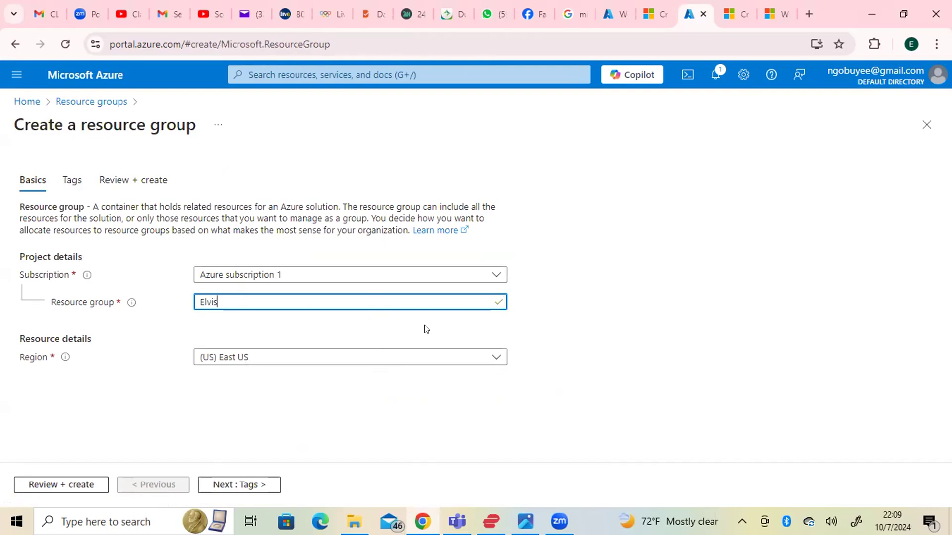
pyautogui.write('_1st')
pyautogui.write('r')
pyautogui.press('BackSpace')
pyautogui.write('res')
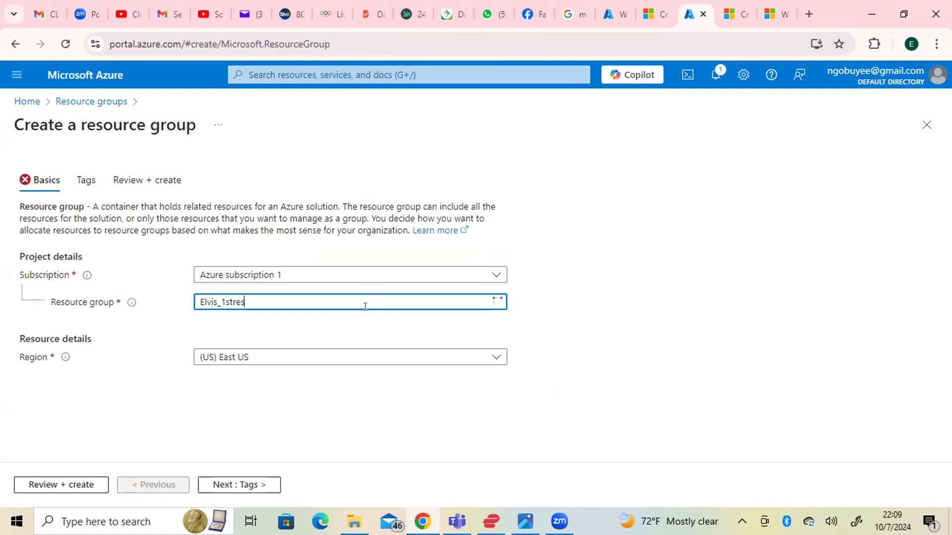
pyautogui.write('group')
pyautogui.click(584, 308)
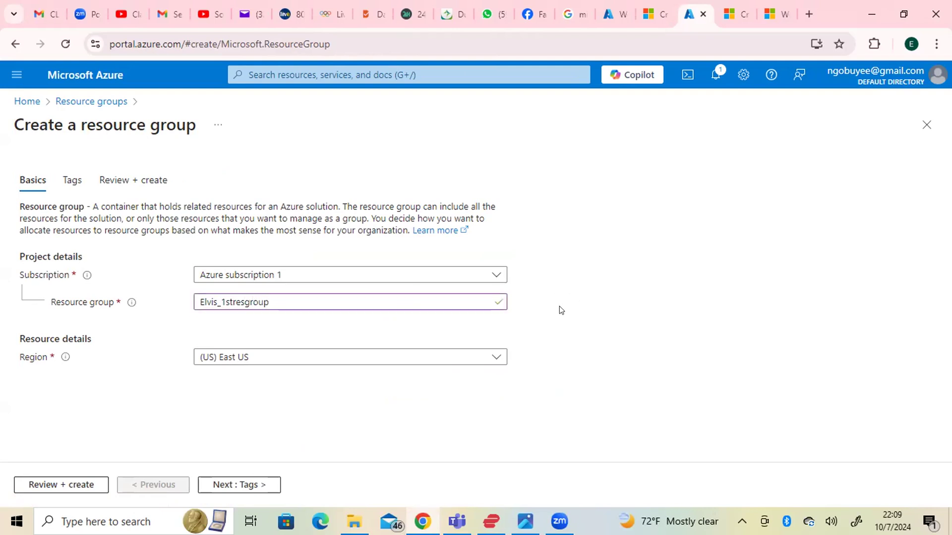
# - Look through the available regions and select (US) East US for the new resource group
pyautogui.click(494, 356)
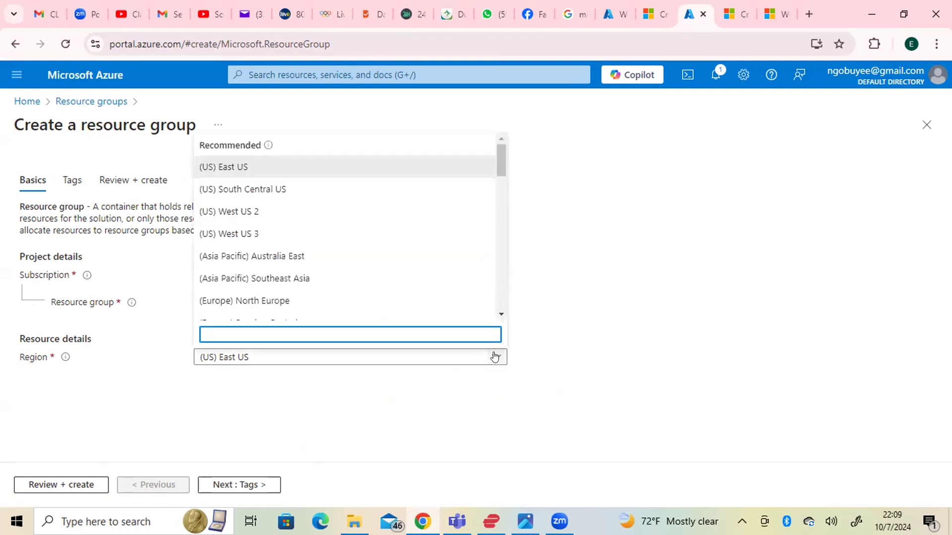
pyautogui.click(501, 315)
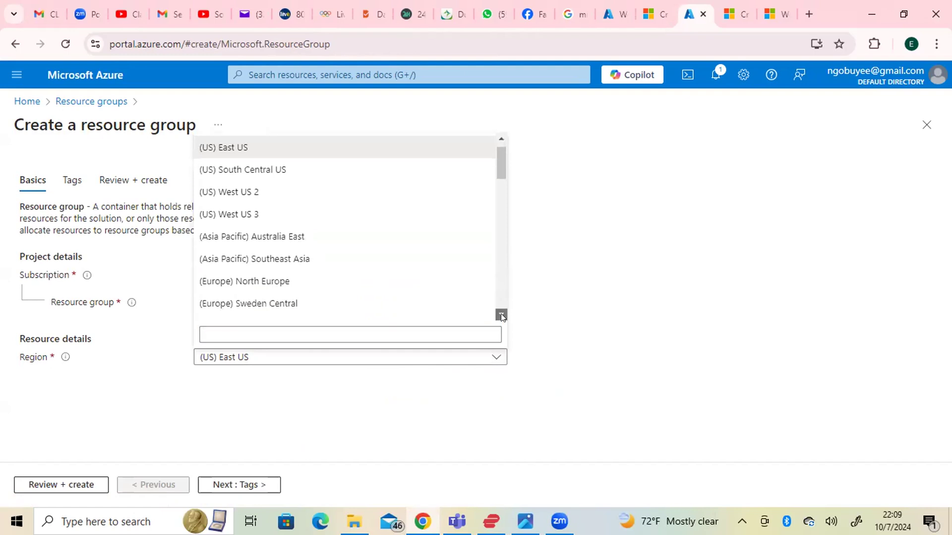
pyautogui.moveTo(501, 317); pyautogui.dragTo(498, 279)
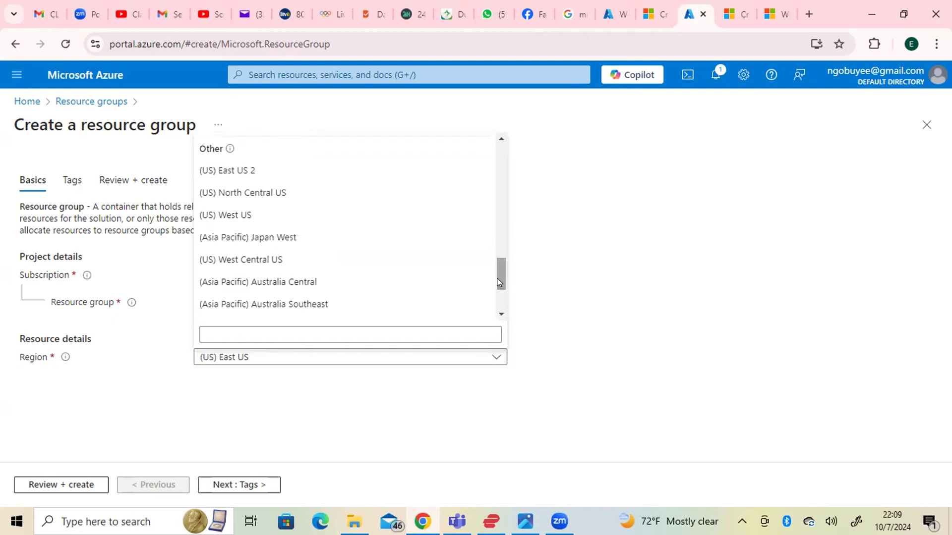
pyautogui.click(500, 140)
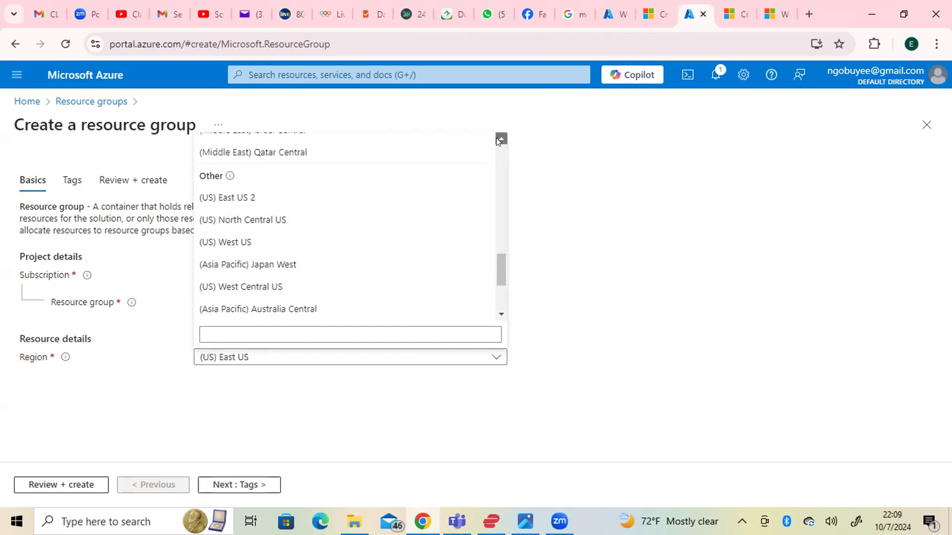
pyautogui.click(499, 139)
pyautogui.click(500, 139)
pyautogui.click(500, 139)
pyautogui.click(499, 140)
pyautogui.click(499, 139)
pyautogui.click(499, 139)
pyautogui.click(499, 139)
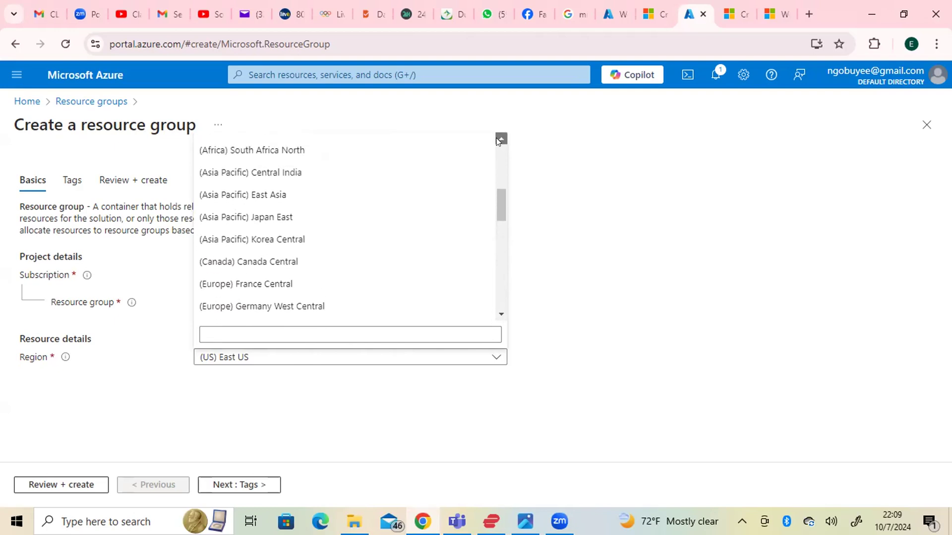
pyautogui.click(500, 140)
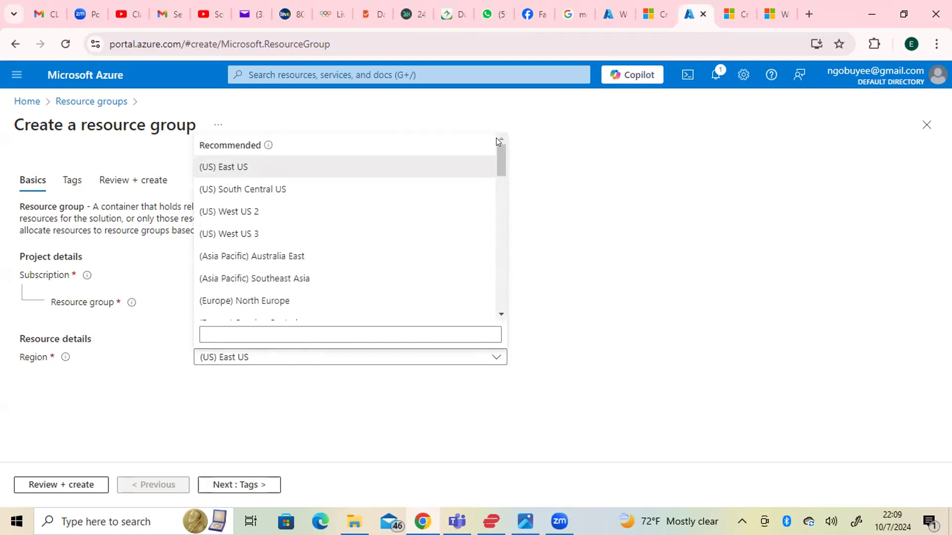
pyautogui.click(347, 164)
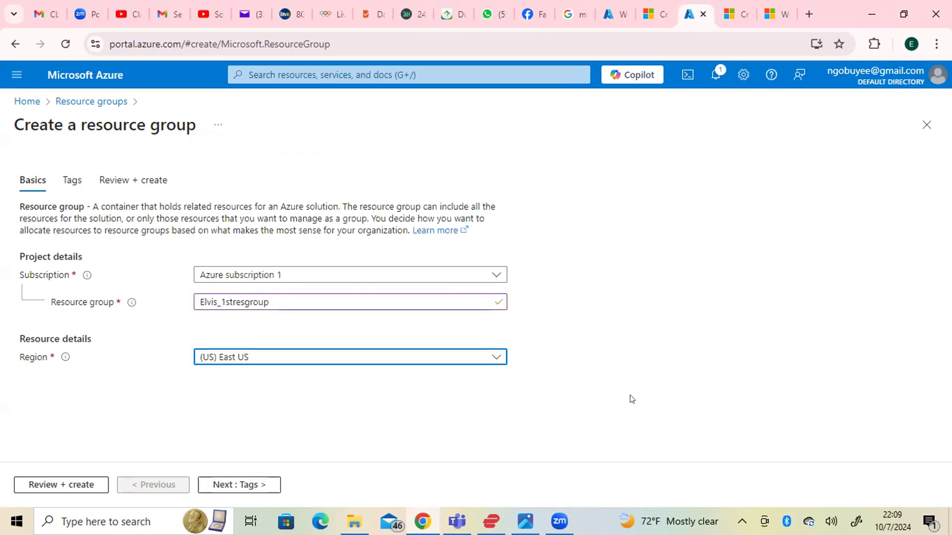
pyautogui.click(580, 387)
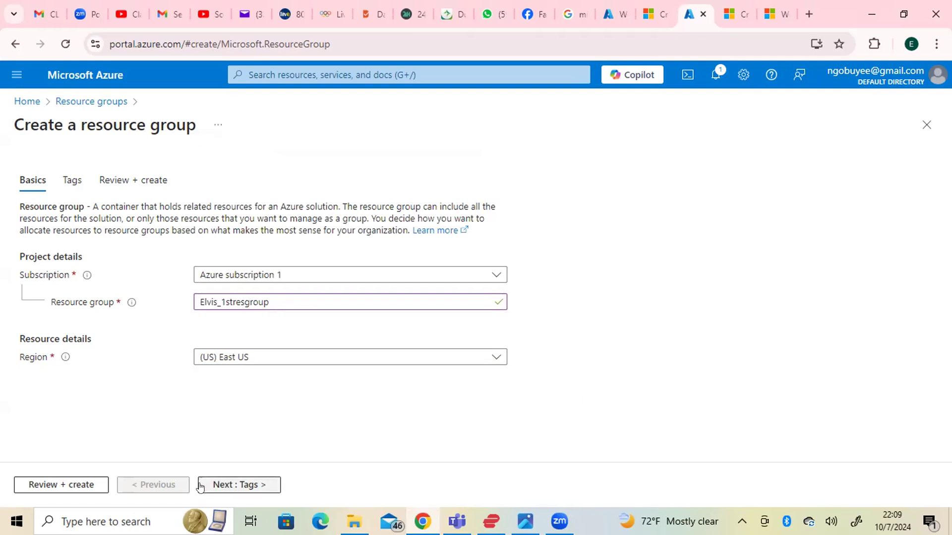
# - Change the new resource group's name to Elvis_1st_resource_group
pyautogui.click(214, 485)
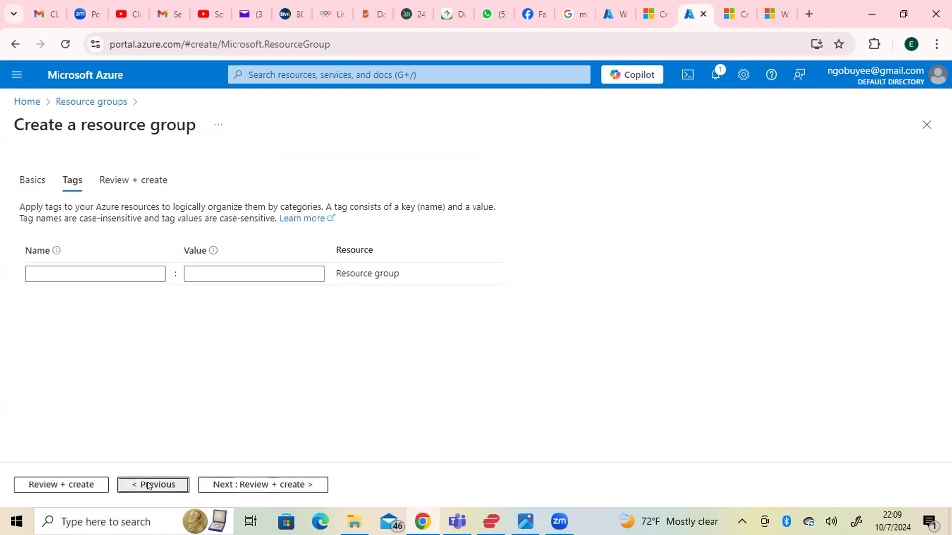
pyautogui.click(143, 486)
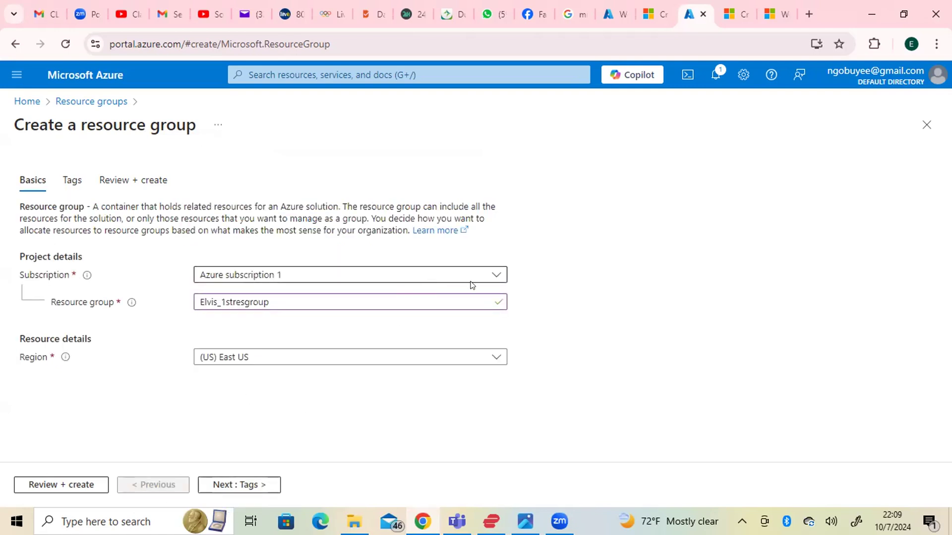
pyautogui.click(267, 300)
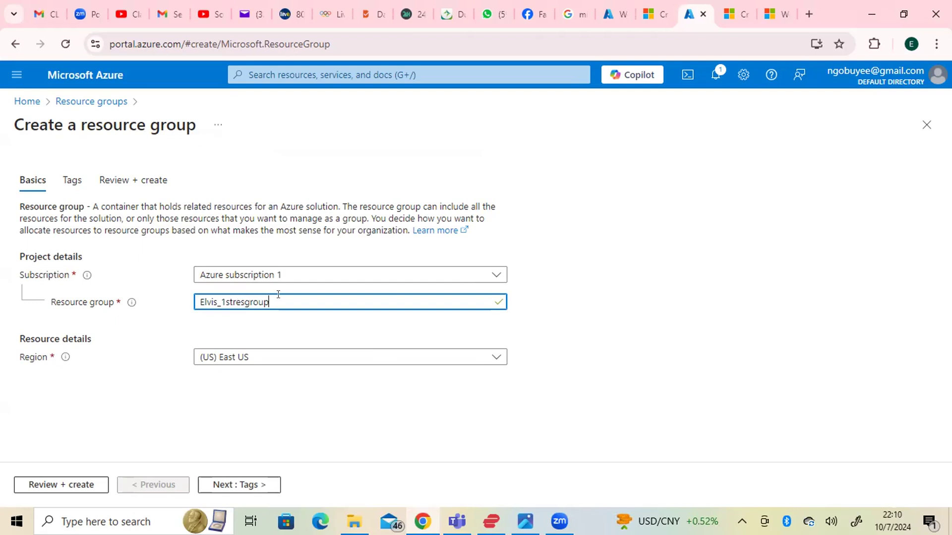
pyautogui.press('BackSpace')
pyautogui.press('BackSpace')
pyautogui.press('BackSpace')
pyautogui.press('BackSpace')
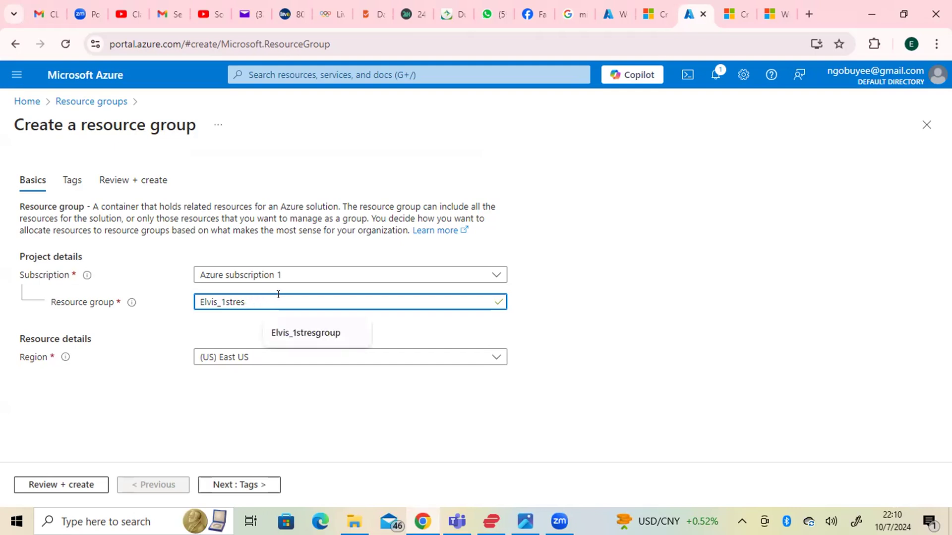
pyautogui.write('ource')
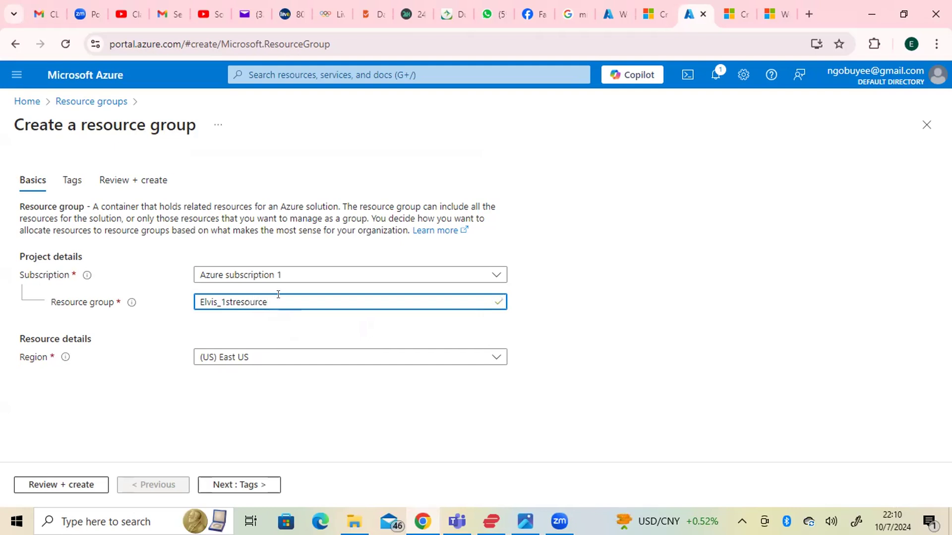
pyautogui.click(230, 298)
pyautogui.write('_')
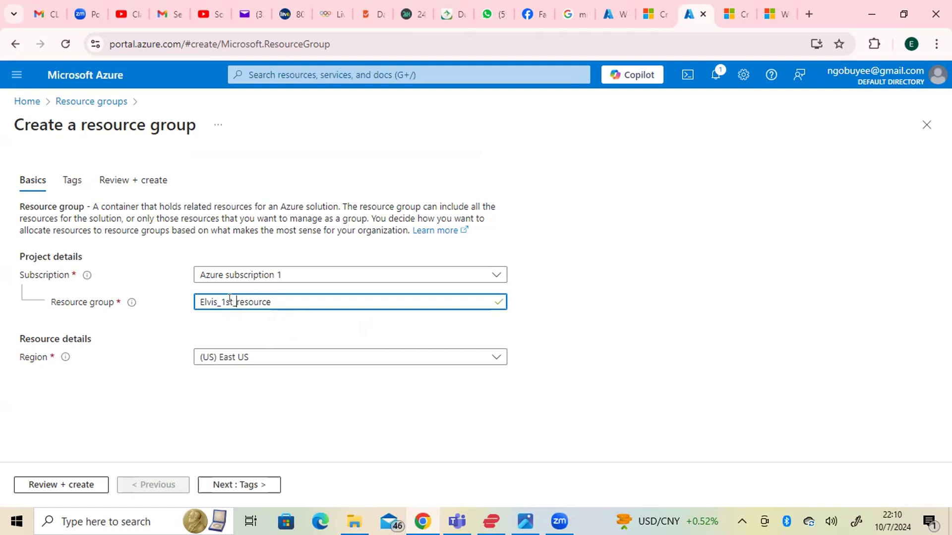
pyautogui.click(273, 298)
pyautogui.write('_group')
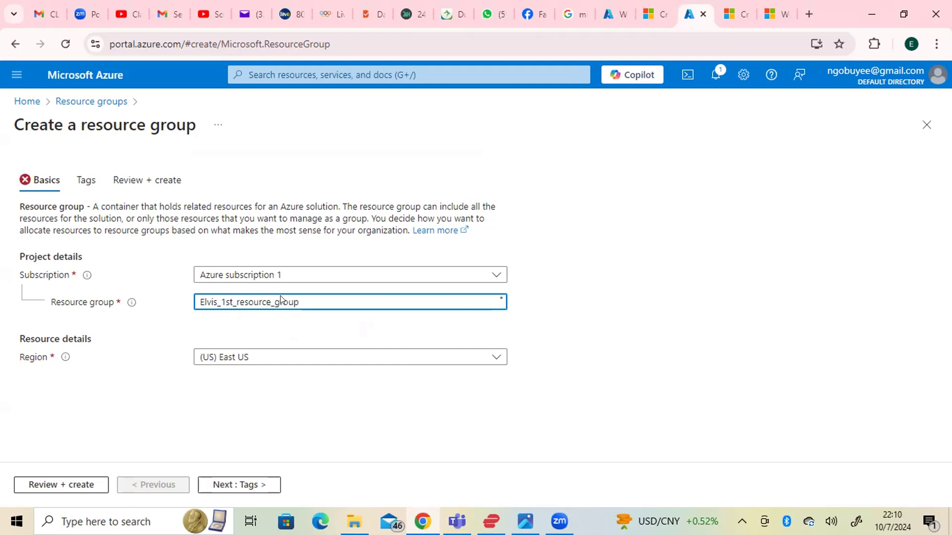
pyautogui.click(548, 331)
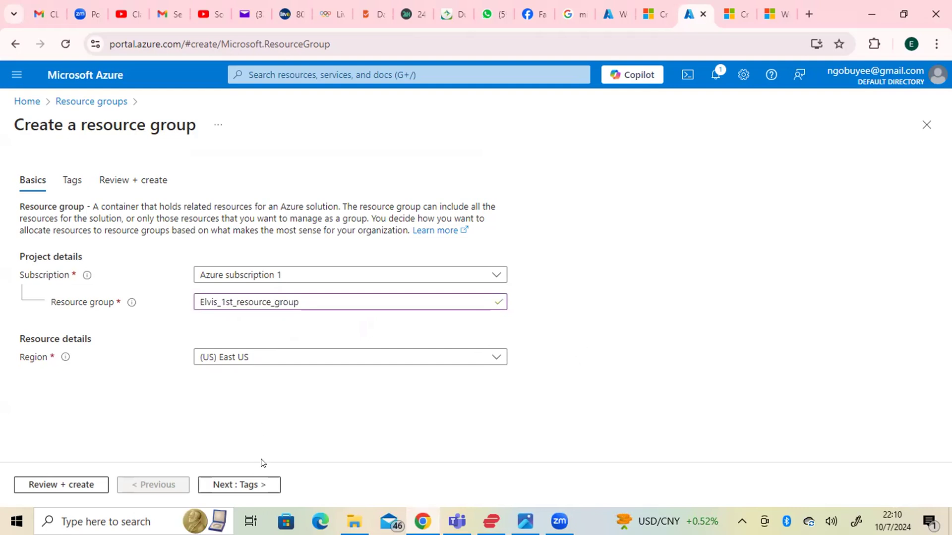
# - Tag the resource group with the owner's first name as tag name and Blow as value, and create the group
pyautogui.click(240, 485)
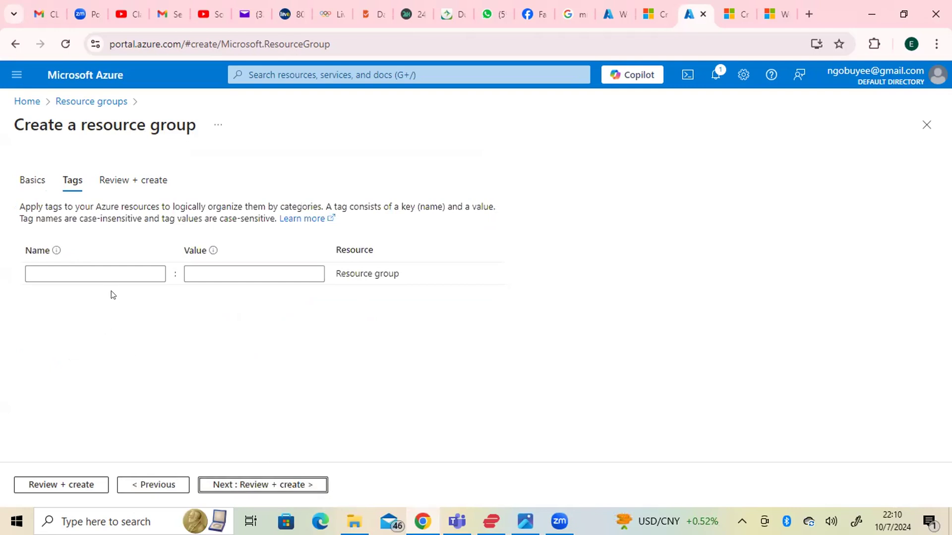
pyautogui.click(106, 274)
pyautogui.write('Elvis')
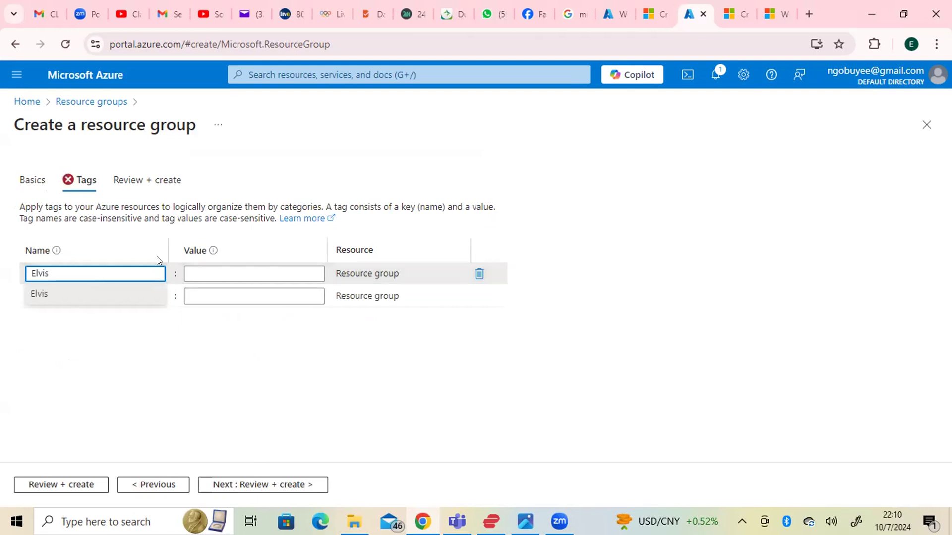
pyautogui.click(230, 266)
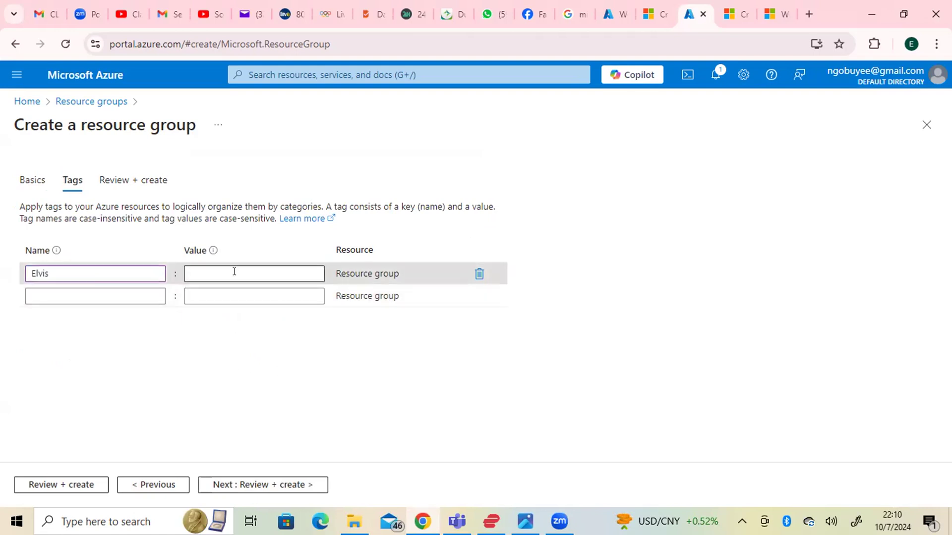
pyautogui.click(241, 272)
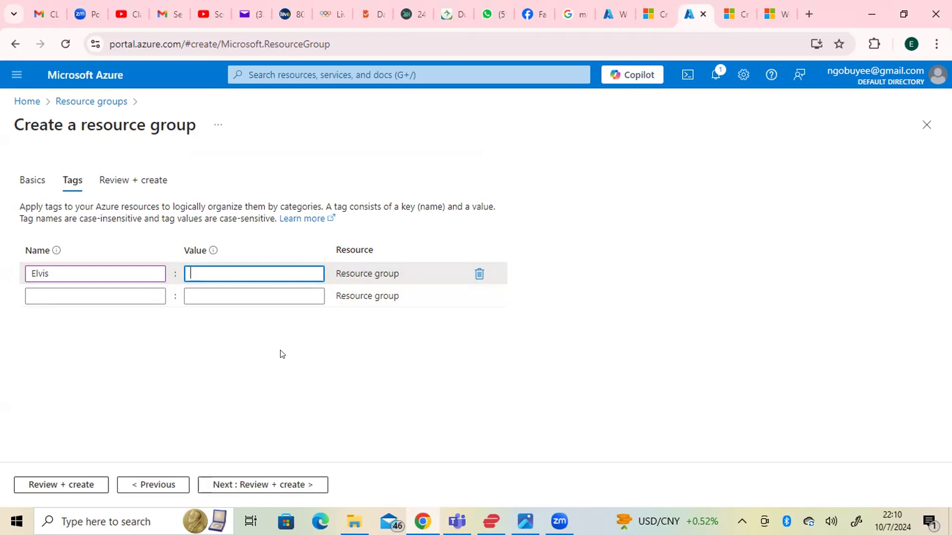
pyautogui.write('Bloow')
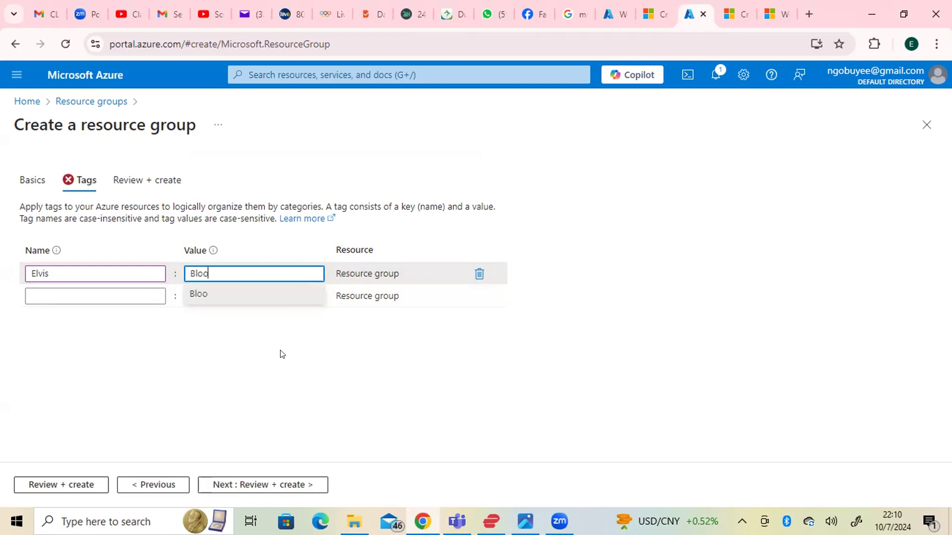
pyautogui.click(304, 371)
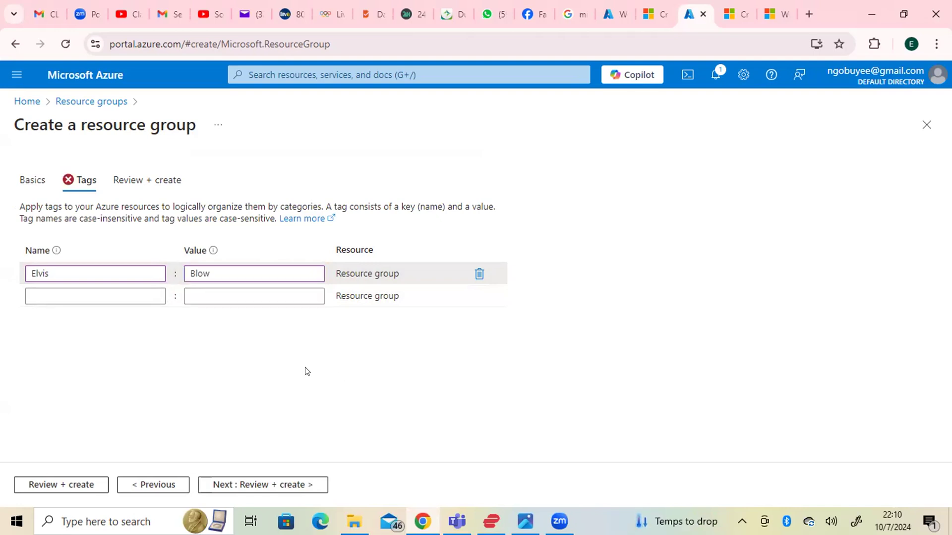
pyautogui.click(228, 488)
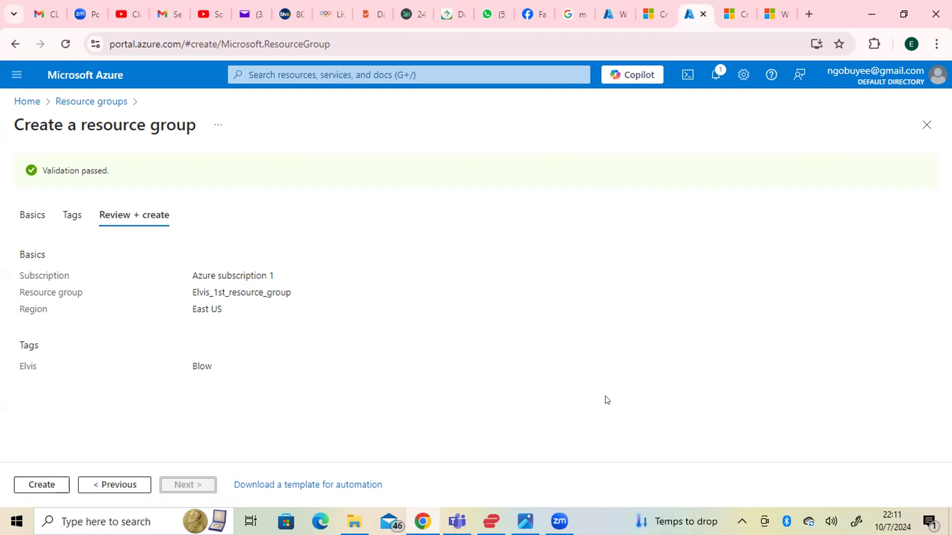
pyautogui.click(37, 487)
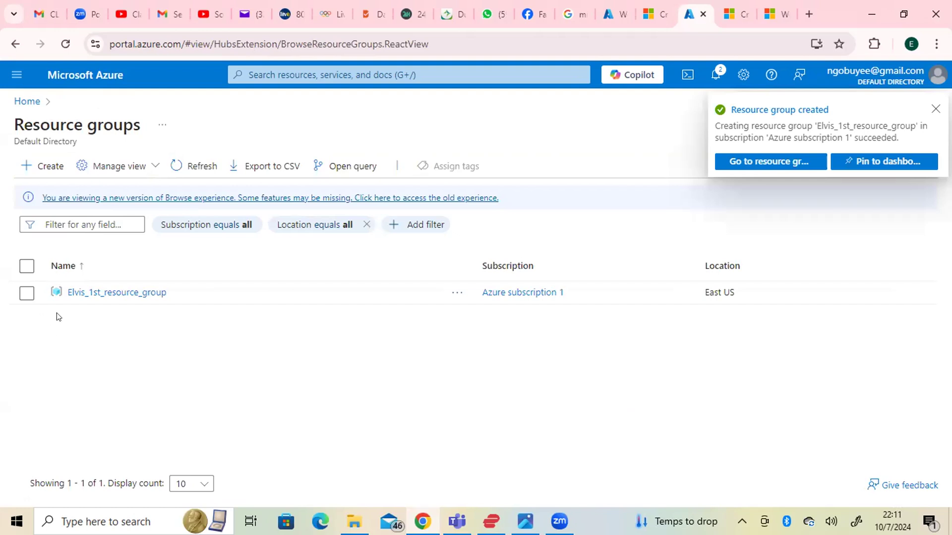
# - Return to the portal home page and start creating a virtual machine as a new resource
pyautogui.click(16, 72)
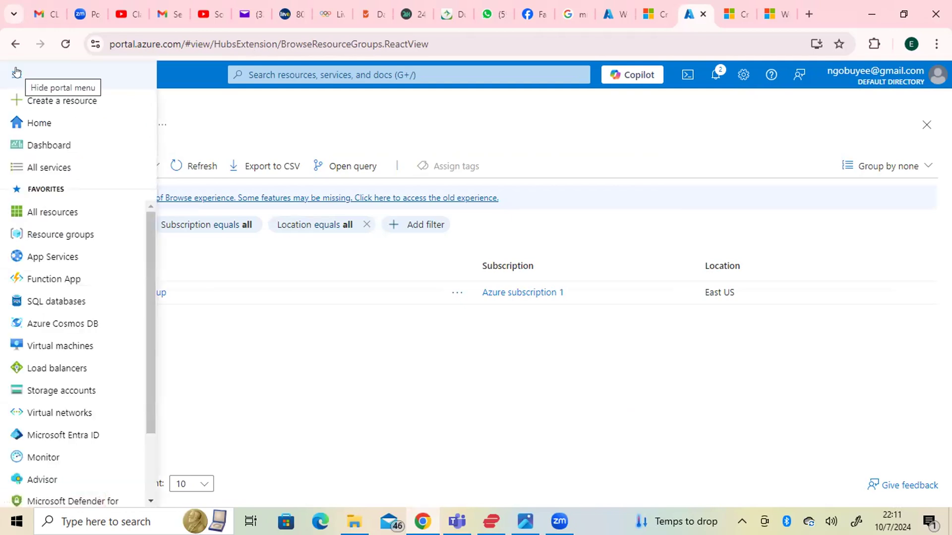
pyautogui.click(239, 130)
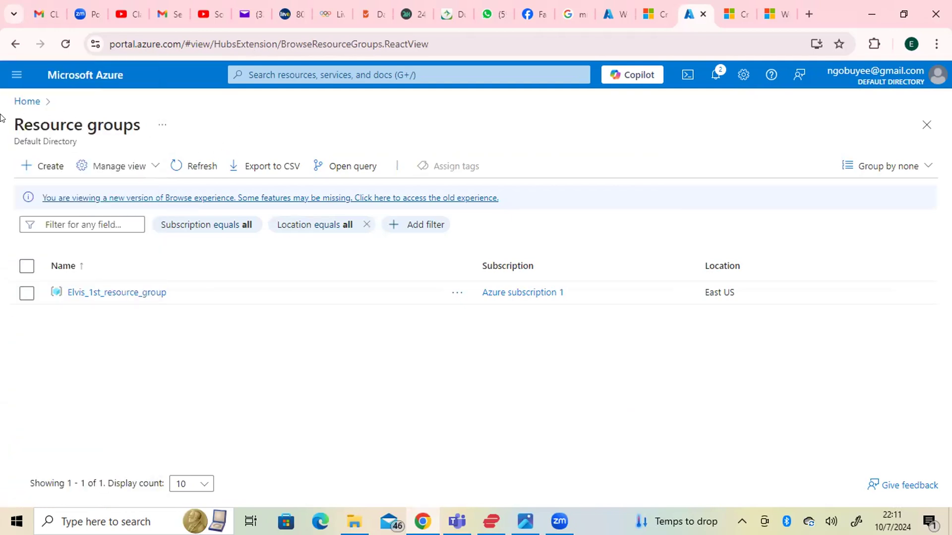
pyautogui.click(28, 101)
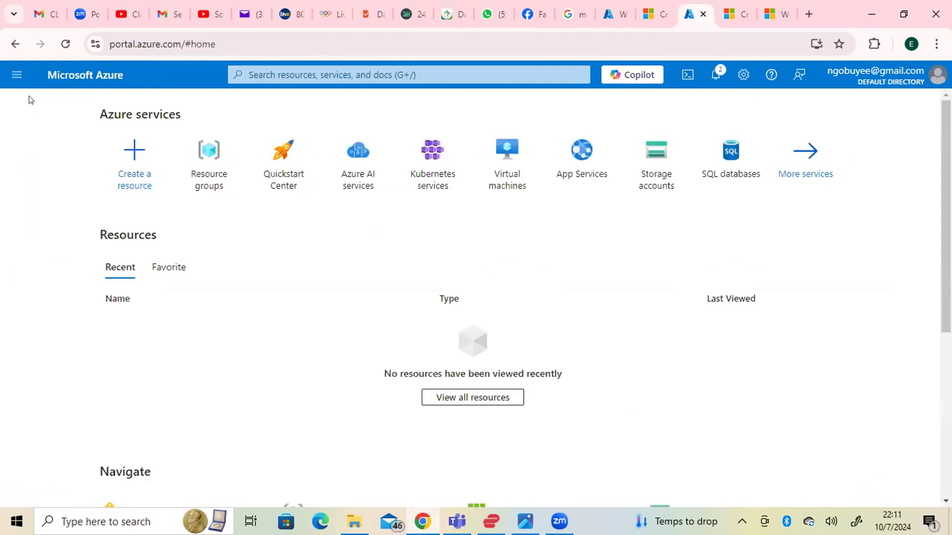
pyautogui.click(137, 161)
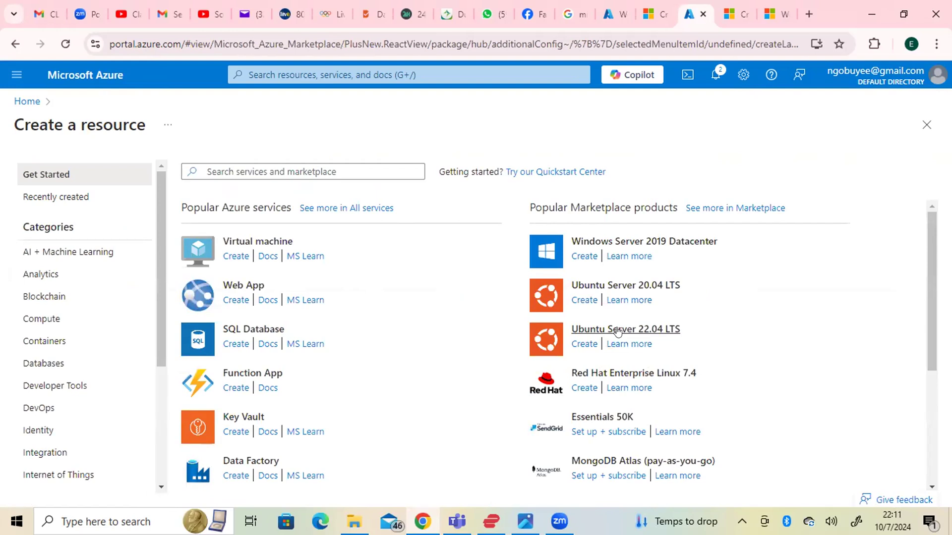
pyautogui.click(230, 254)
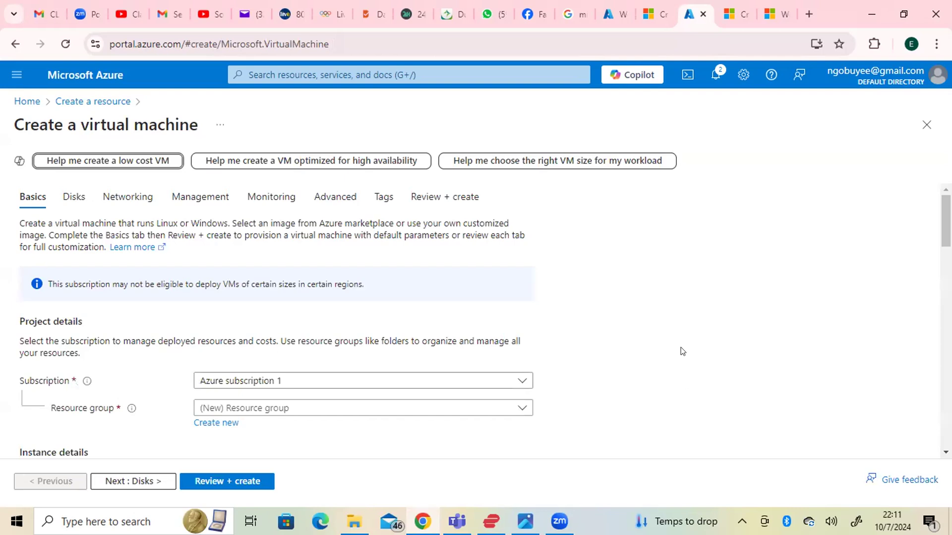
# - Assign the virtual machine to the existing resource group Elvis_1st_resource_group
pyautogui.scroll(-3, 673, 340)
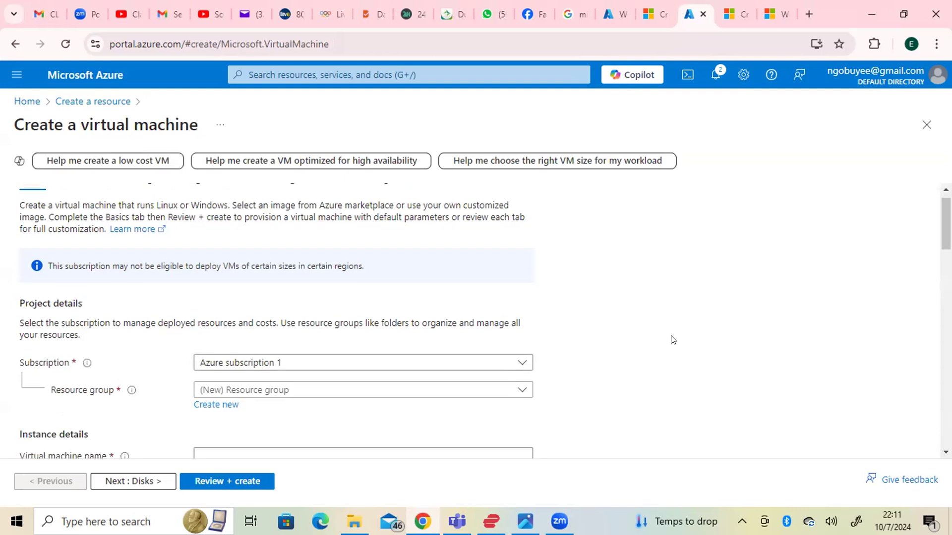
pyautogui.click(519, 329)
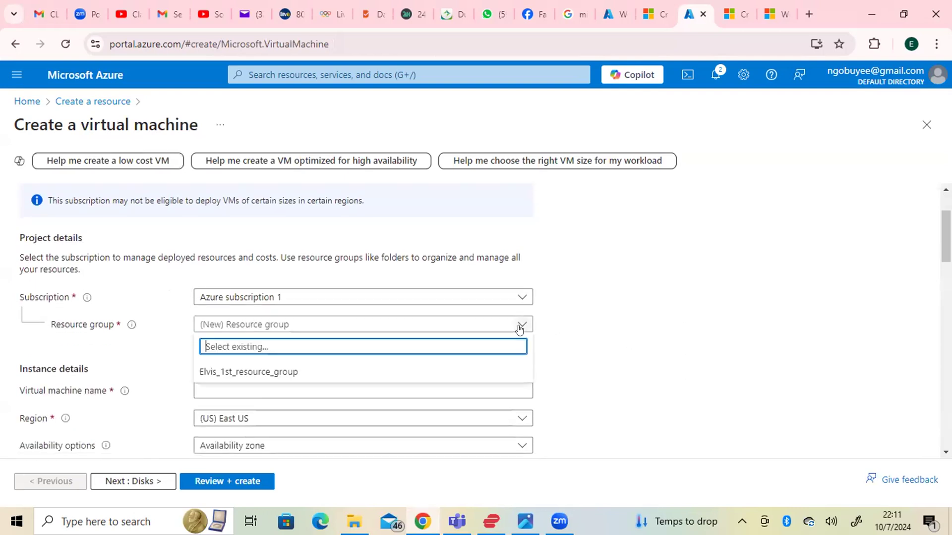
pyautogui.click(402, 375)
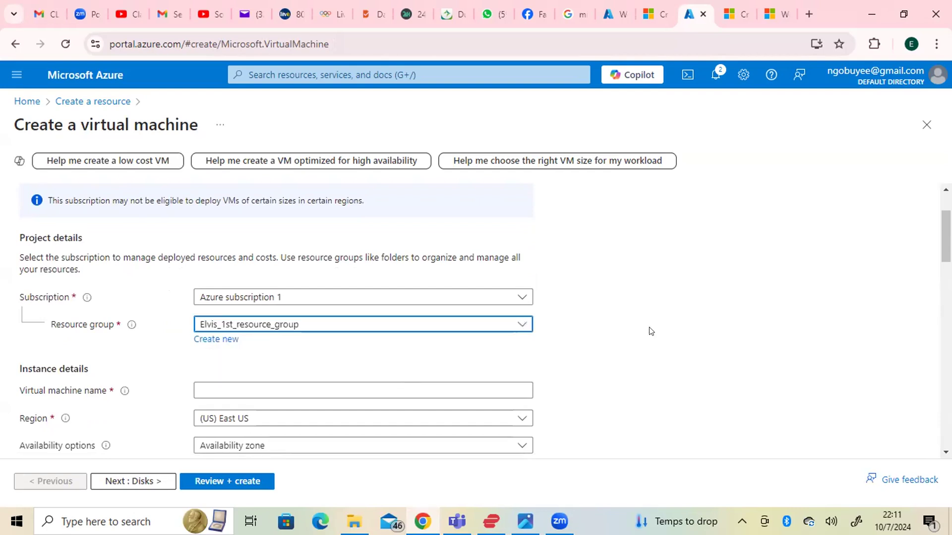
# - Name the virtual machine Elvis-1st-server
pyautogui.scroll(-3, 649, 330)
pyautogui.scroll(-4, 649, 330)
pyautogui.scroll(4, 650, 330)
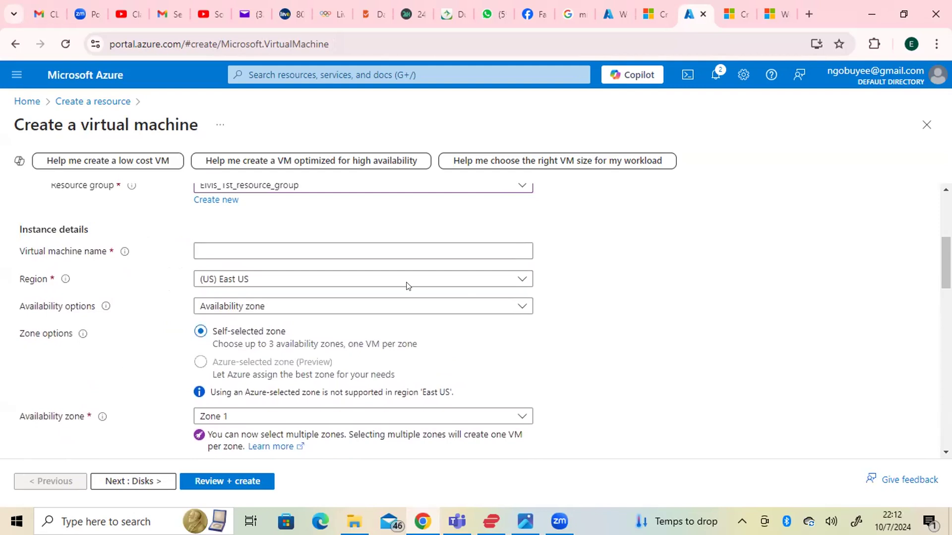
pyautogui.click(339, 243)
pyautogui.write('E')
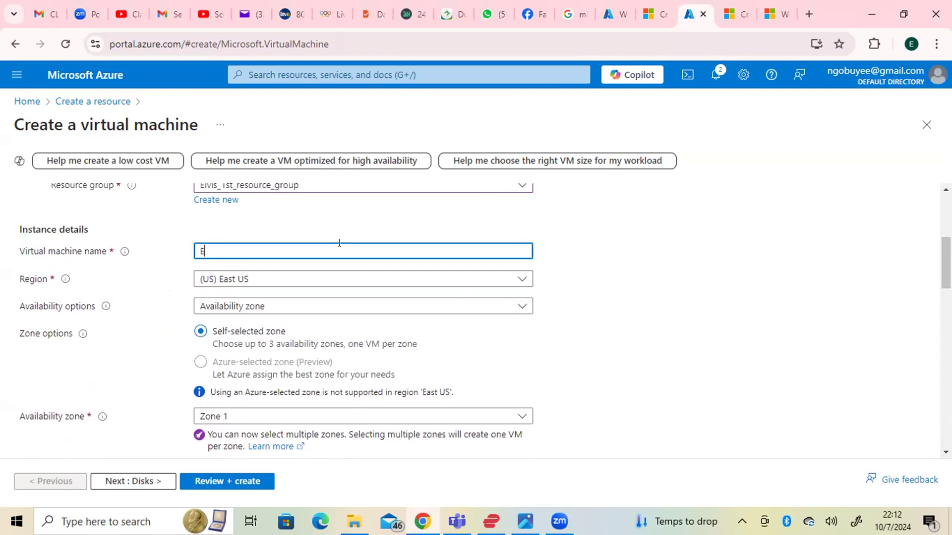
pyautogui.write('lvis_1st')
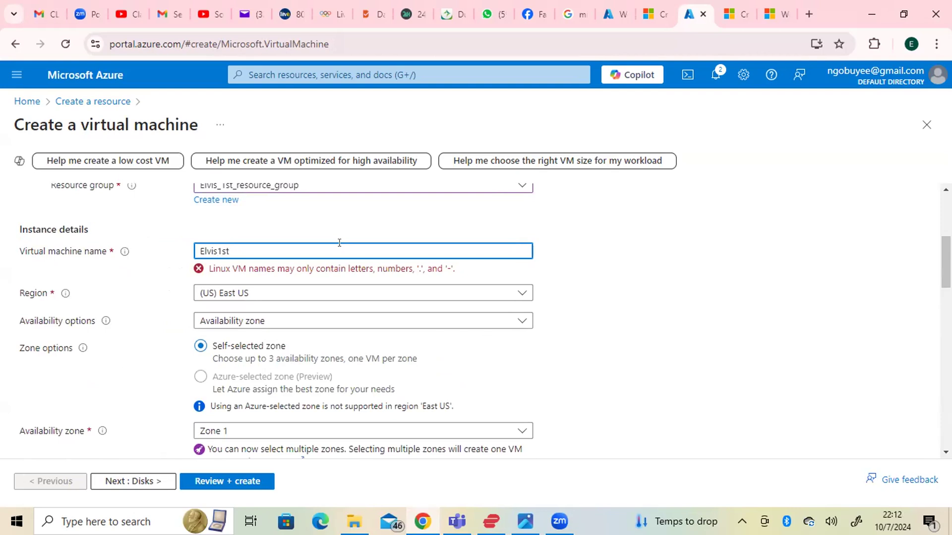
pyautogui.press('Right')
pyautogui.write('-server')
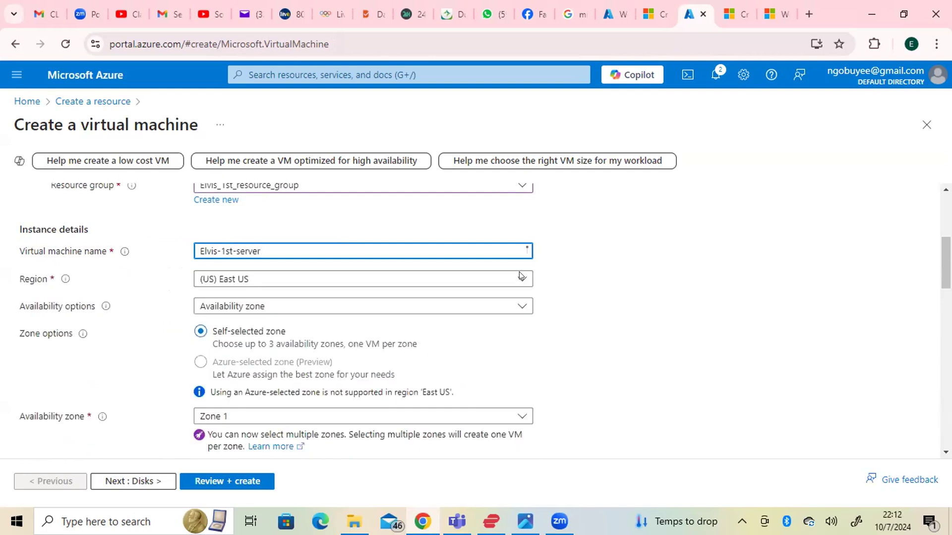
pyautogui.click(677, 322)
# - Set the virtual machine's image to Ubuntu Server 22.04 LTS - x64 Gen2
pyautogui.scroll(-2, 677, 322)
pyautogui.scroll(-5, 676, 322)
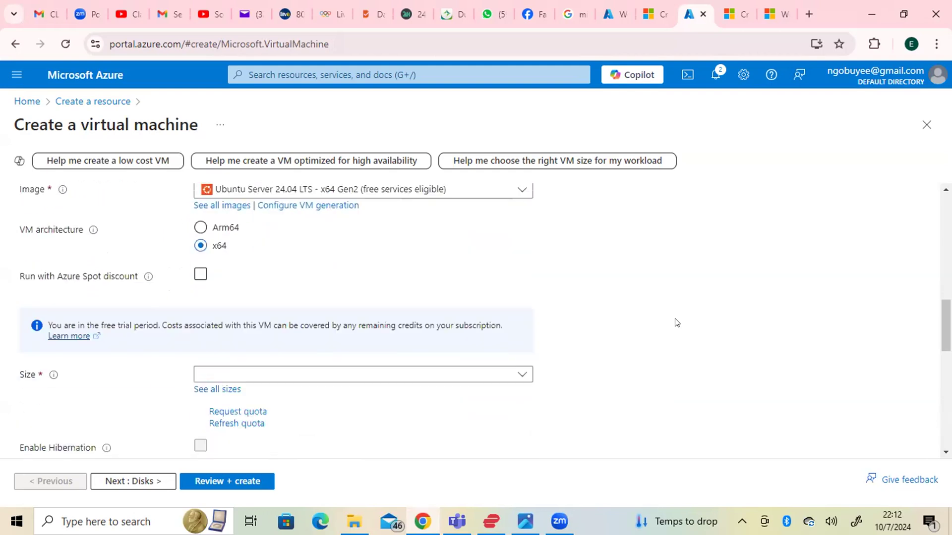
pyautogui.scroll(-1, 677, 323)
pyautogui.scroll(1, 677, 323)
pyautogui.scroll(3, 677, 323)
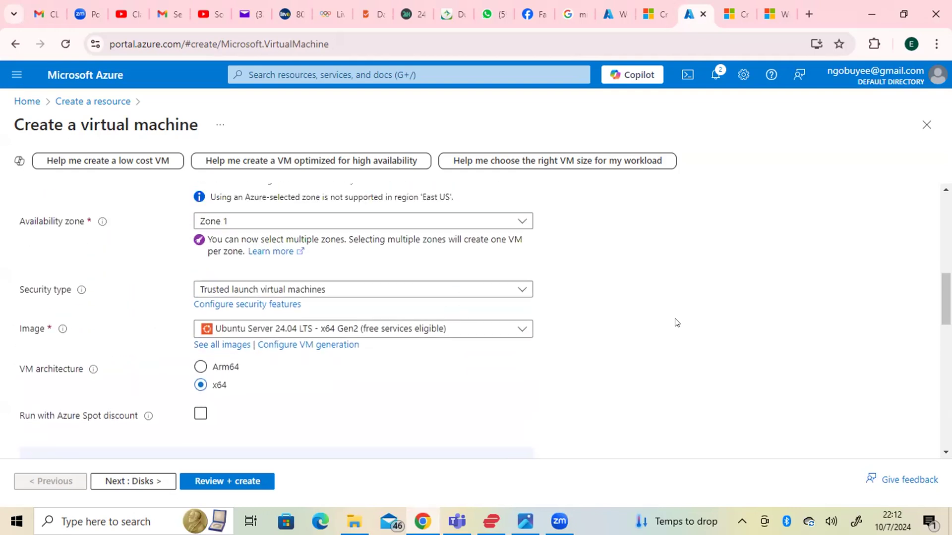
pyautogui.click(499, 333)
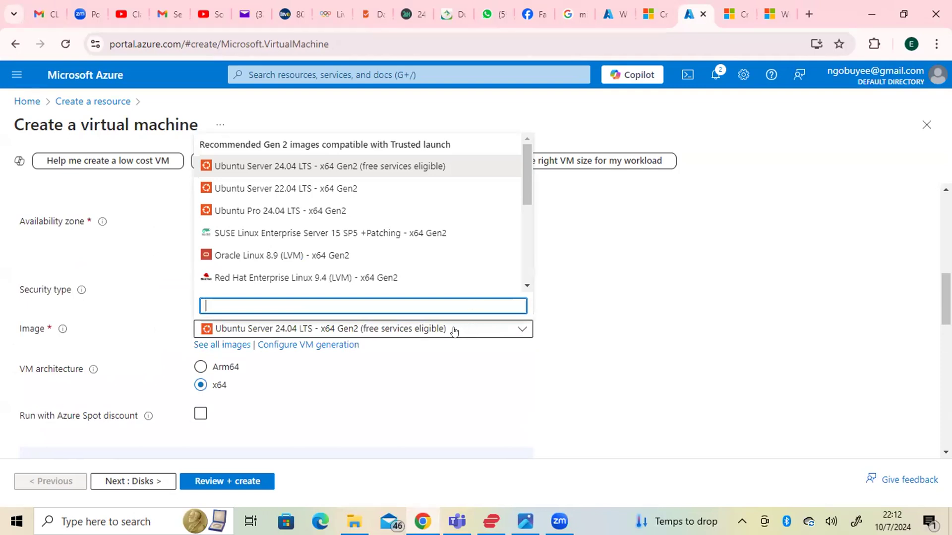
pyautogui.click(329, 188)
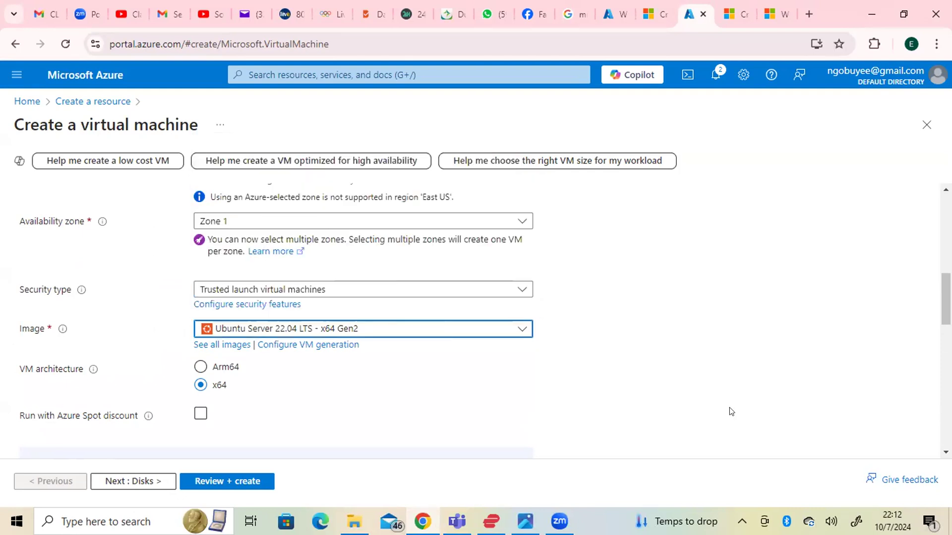
# - Browse the full list of available VM sizes for the virtual machine, and return to the creation form without choosing one
pyautogui.scroll(-3, 673, 400)
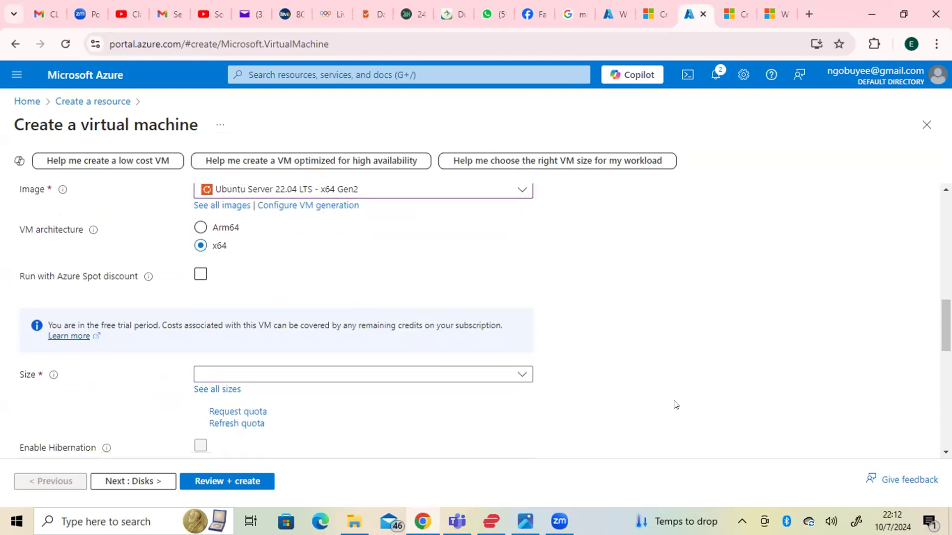
pyautogui.scroll(-1, 673, 401)
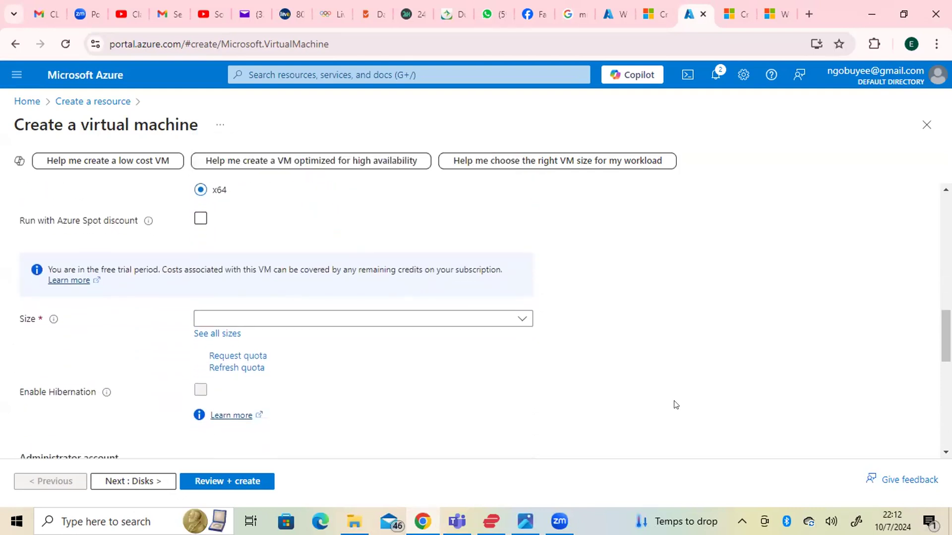
pyautogui.scroll(-1, 673, 405)
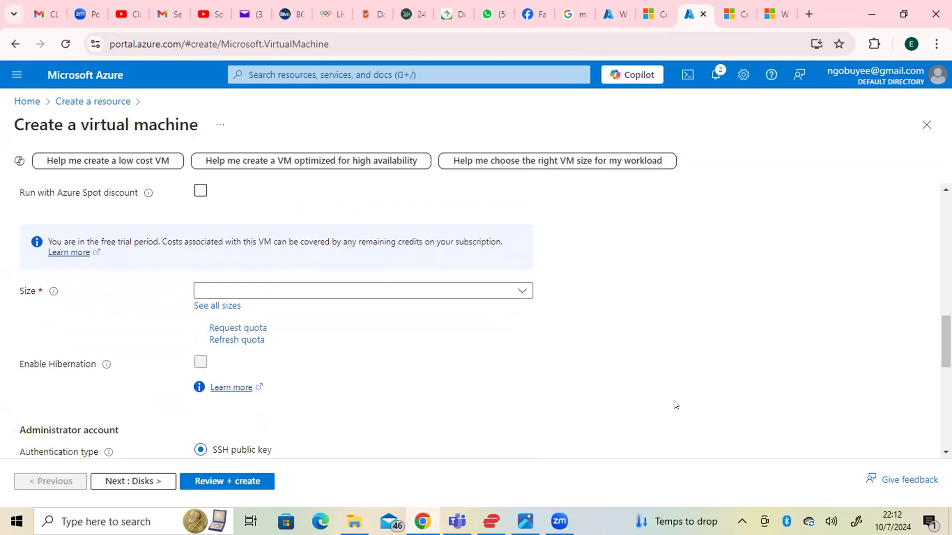
pyautogui.click(511, 293)
pyautogui.click(511, 294)
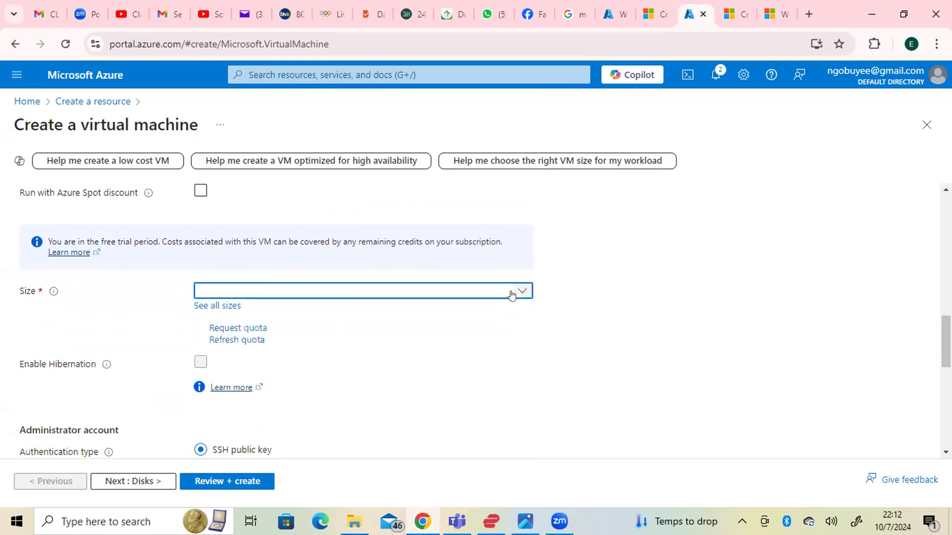
pyautogui.click(511, 295)
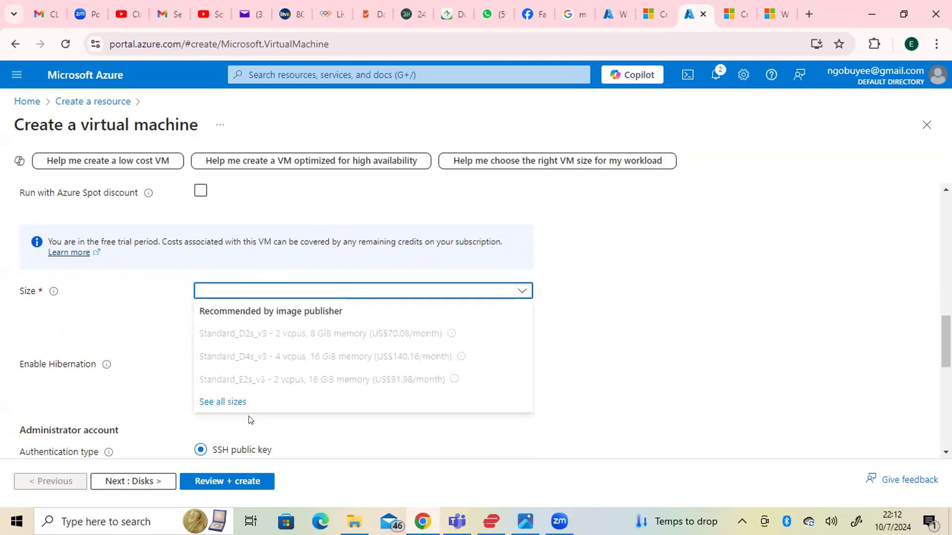
pyautogui.click(236, 402)
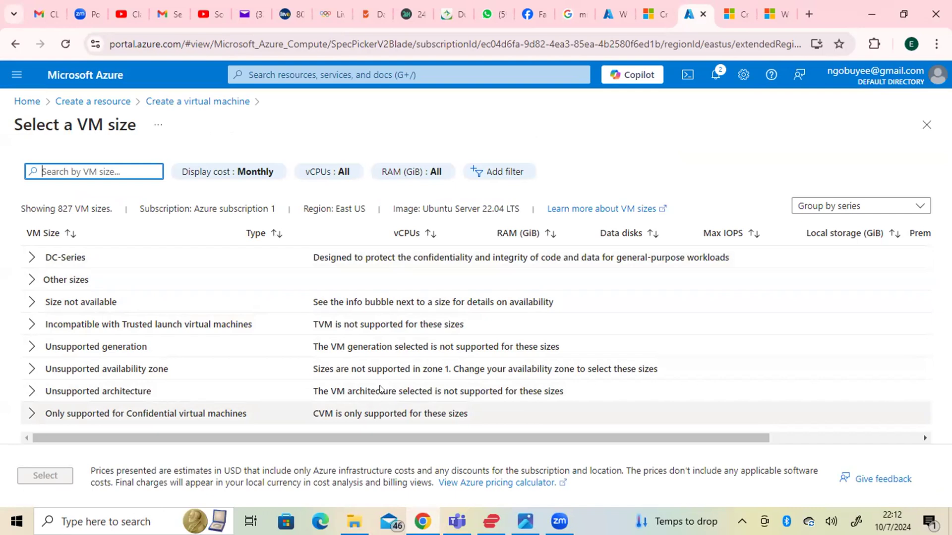
pyautogui.click(235, 121)
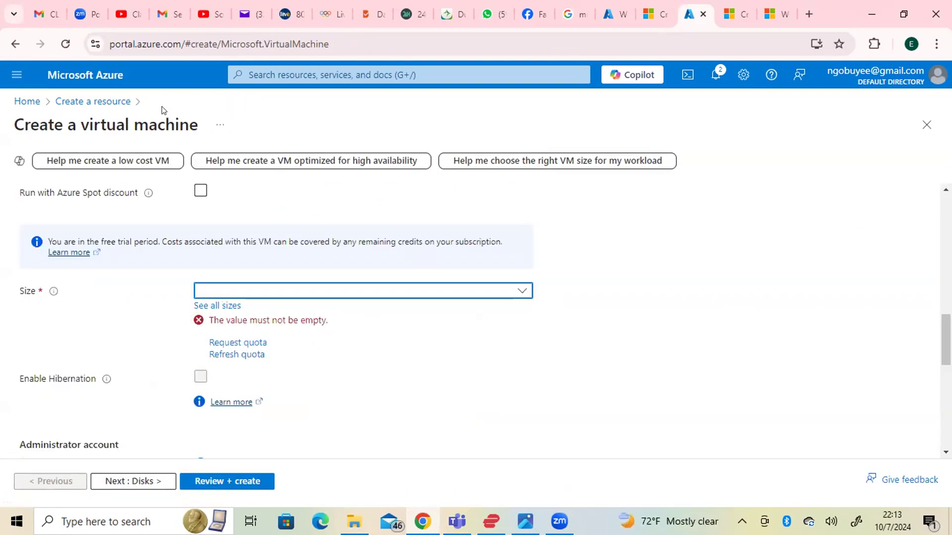
pyautogui.click(606, 410)
pyautogui.scroll(12, 605, 409)
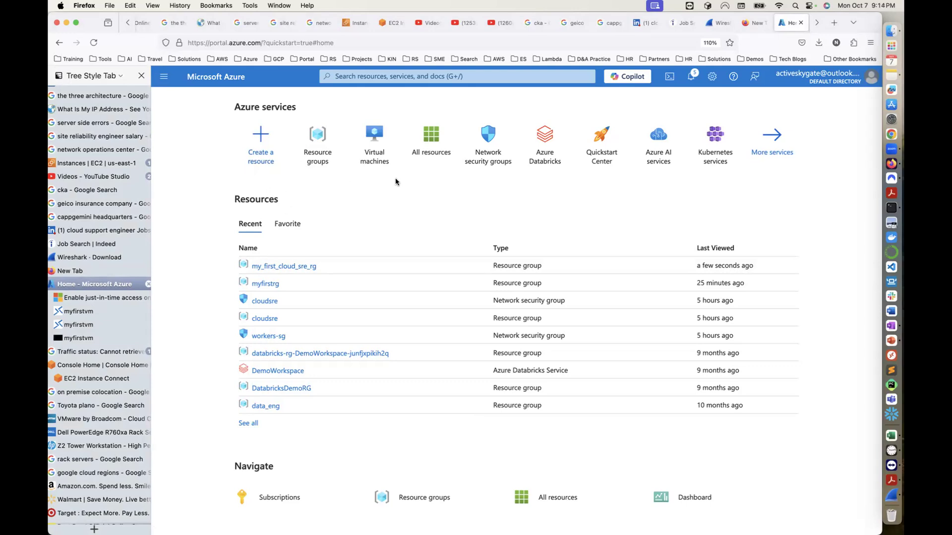
# - In the other Azure account, delete the virtual machine dibo-betting-server with force delete applied, confirming with "delete"
pyautogui.click(375, 141)
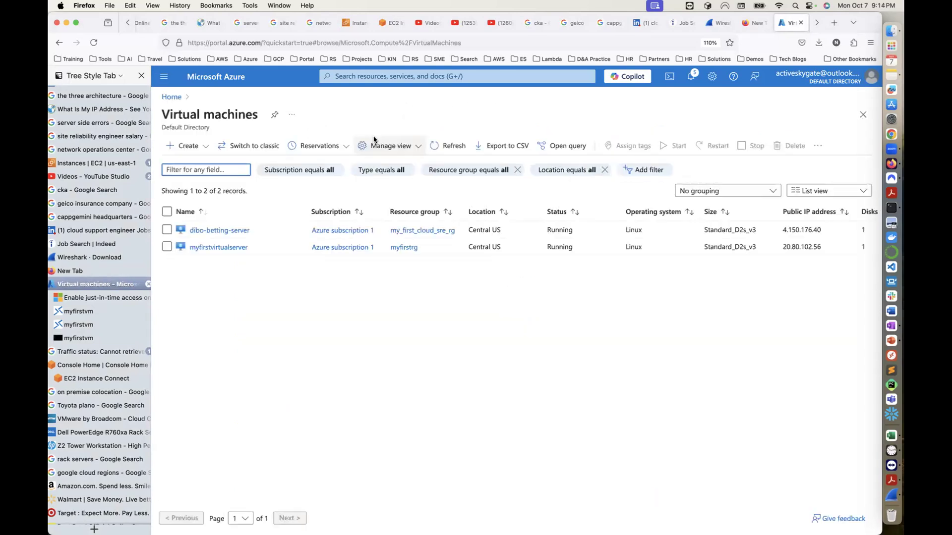
pyautogui.click(167, 229)
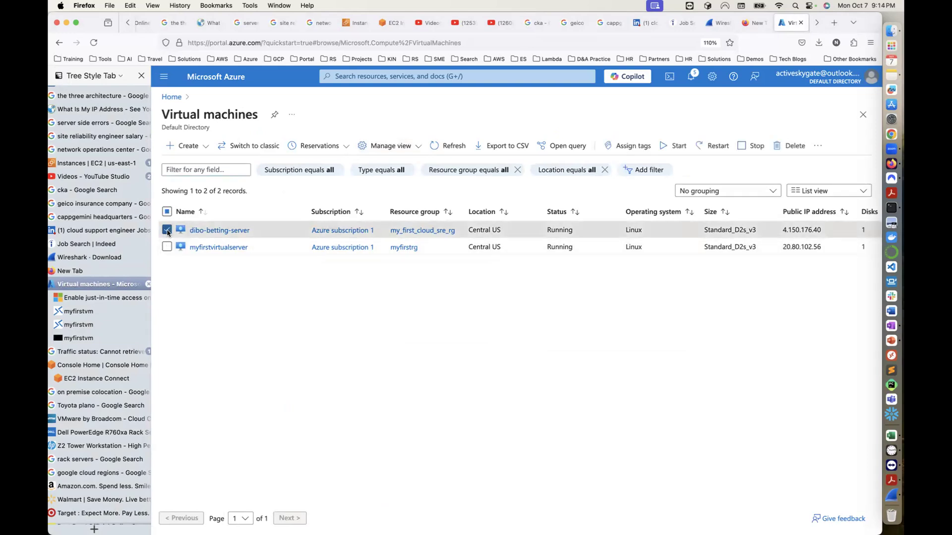
pyautogui.click(818, 146)
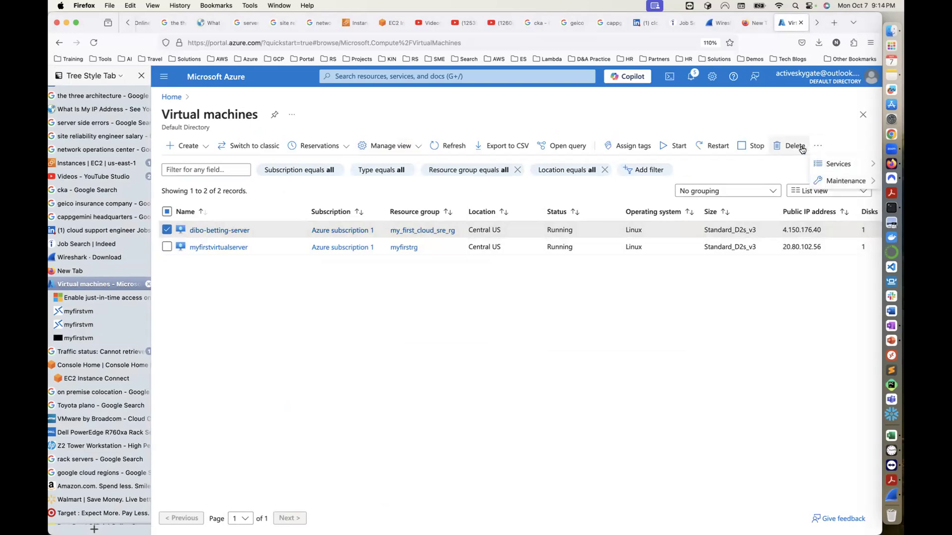
pyautogui.click(794, 146)
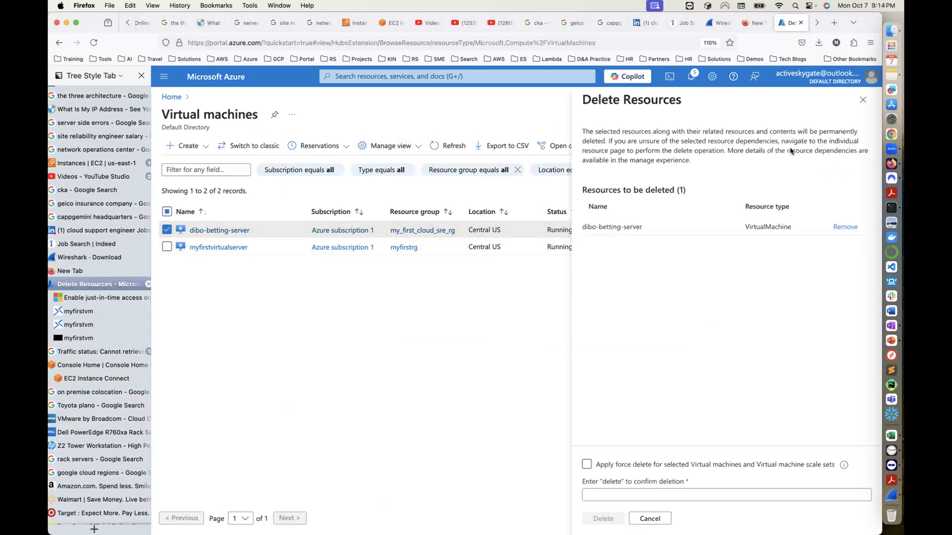
pyautogui.click(587, 466)
pyautogui.click(602, 494)
pyautogui.write('dele')
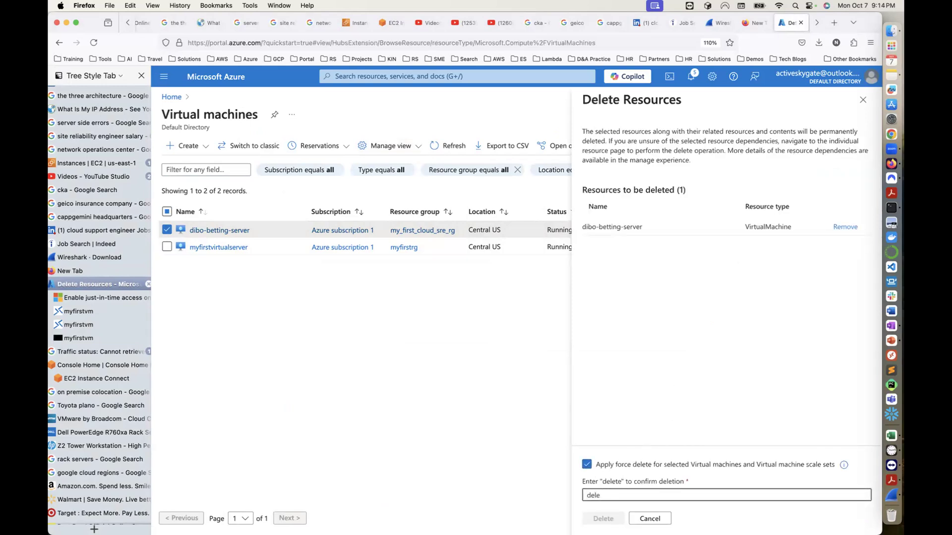
pyautogui.write('te')
pyautogui.click(603, 519)
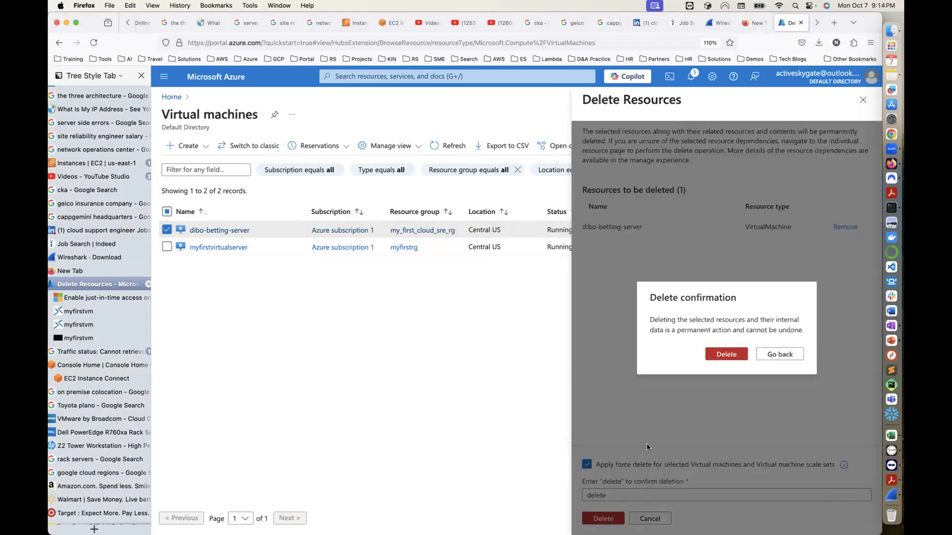
pyautogui.click(725, 356)
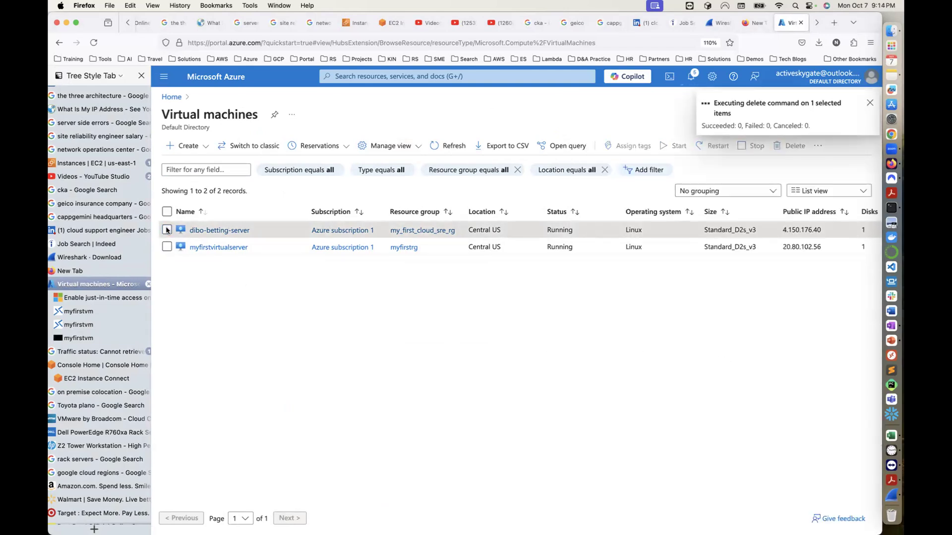
# - Force-delete the virtual machine myfirstvirtualserver, confirming with "delete", and refresh the virtual machine list
pyautogui.click(167, 247)
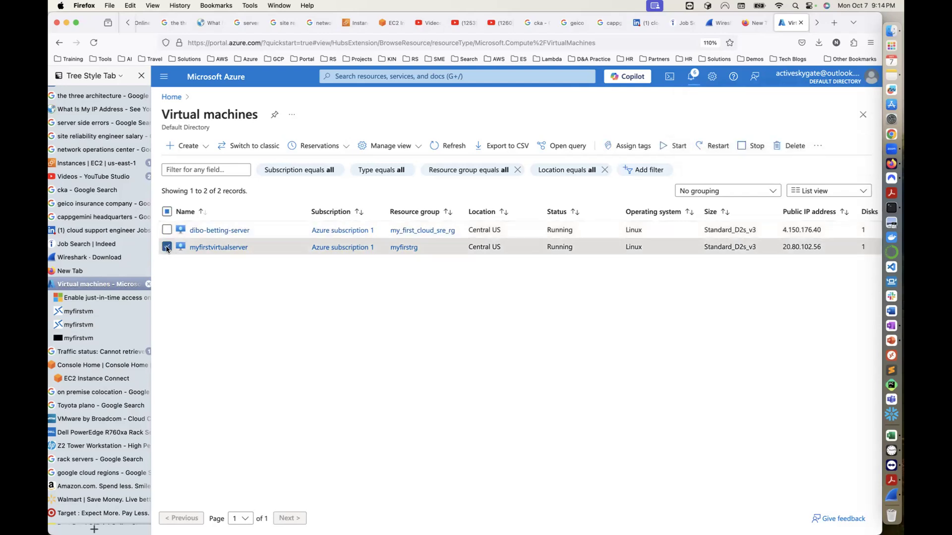
pyautogui.click(792, 145)
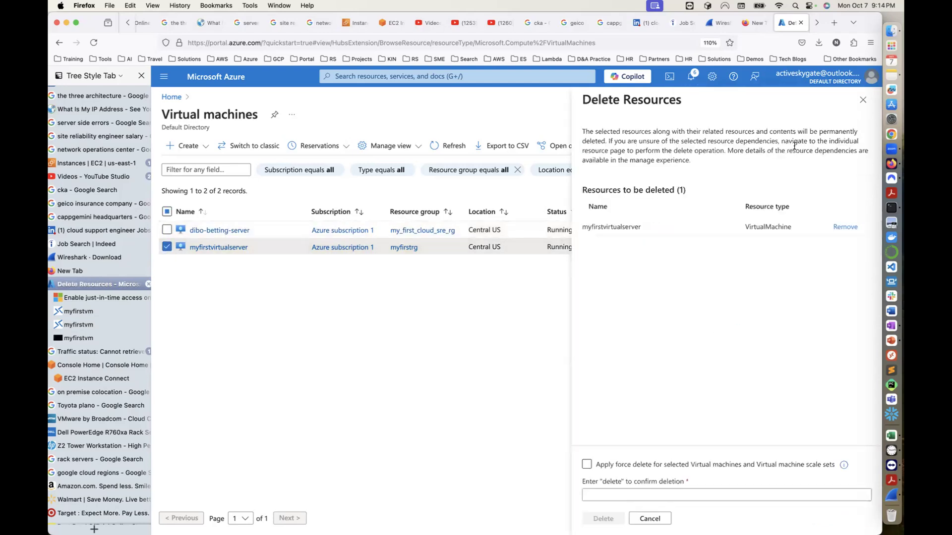
pyautogui.click(587, 466)
pyautogui.click(602, 488)
pyautogui.write('delete')
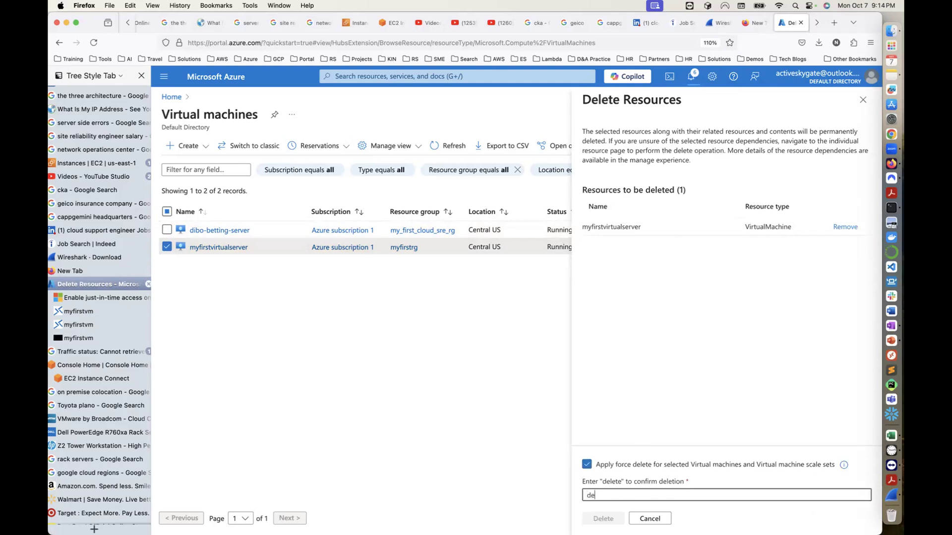
pyautogui.click(596, 523)
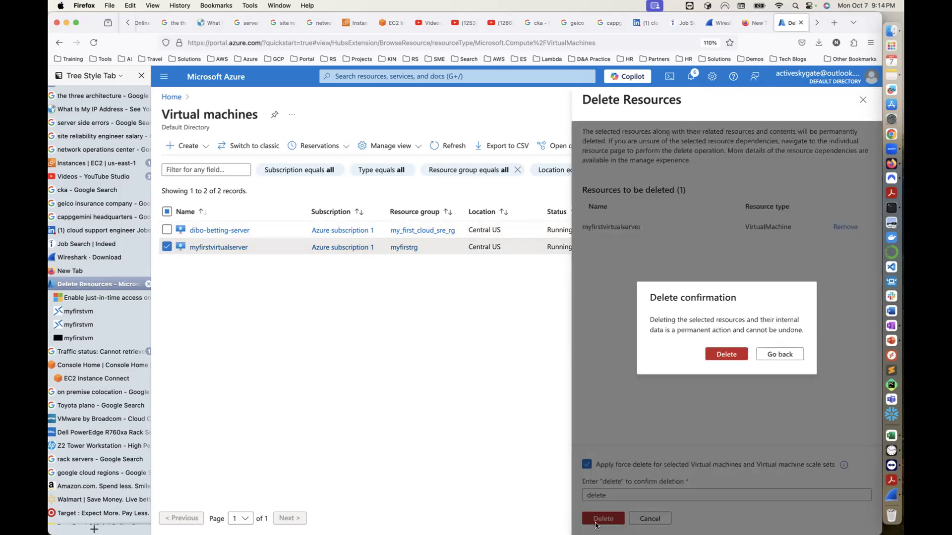
pyautogui.click(718, 354)
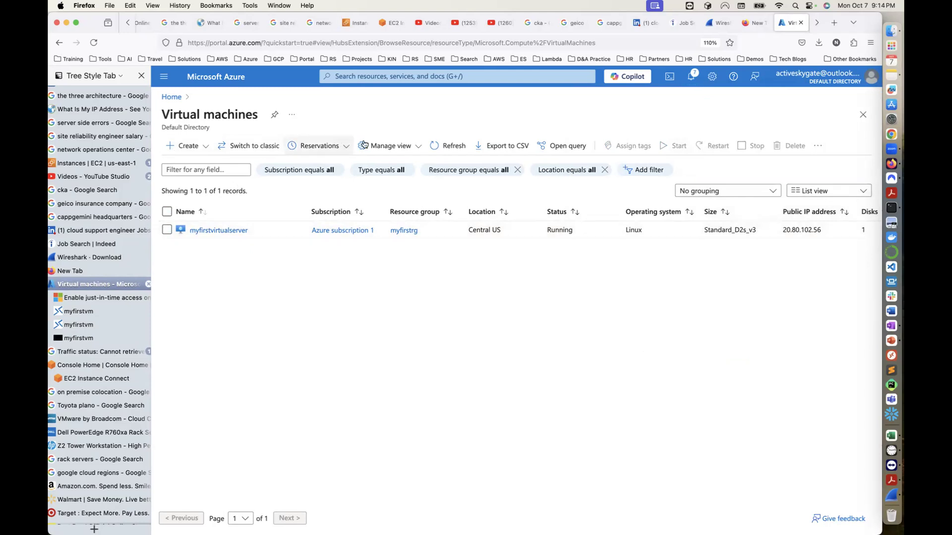
pyautogui.click(441, 146)
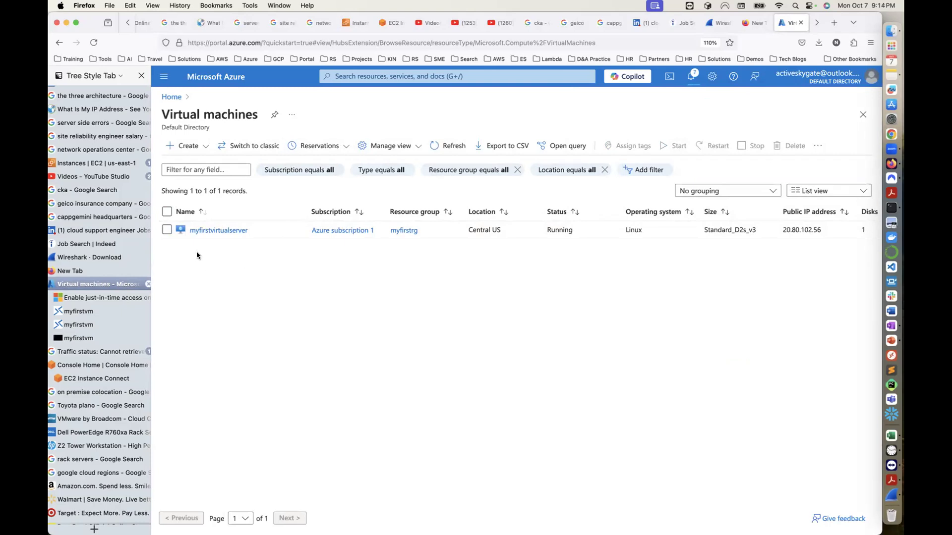
# - Repeat the deletion of myfirstvirtualserver with force delete applied, confirm it with "delete", and refresh the list again
pyautogui.click(167, 230)
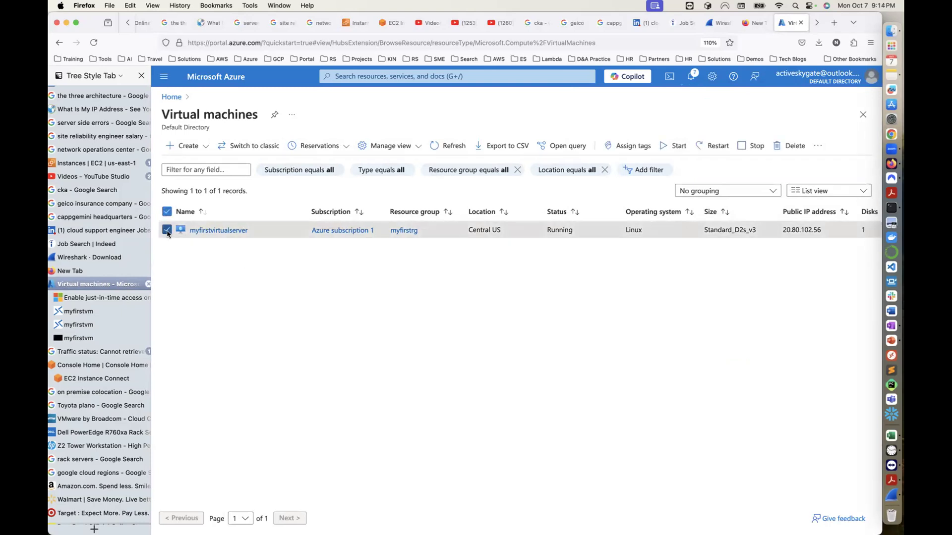
pyautogui.click(789, 147)
pyautogui.click(627, 490)
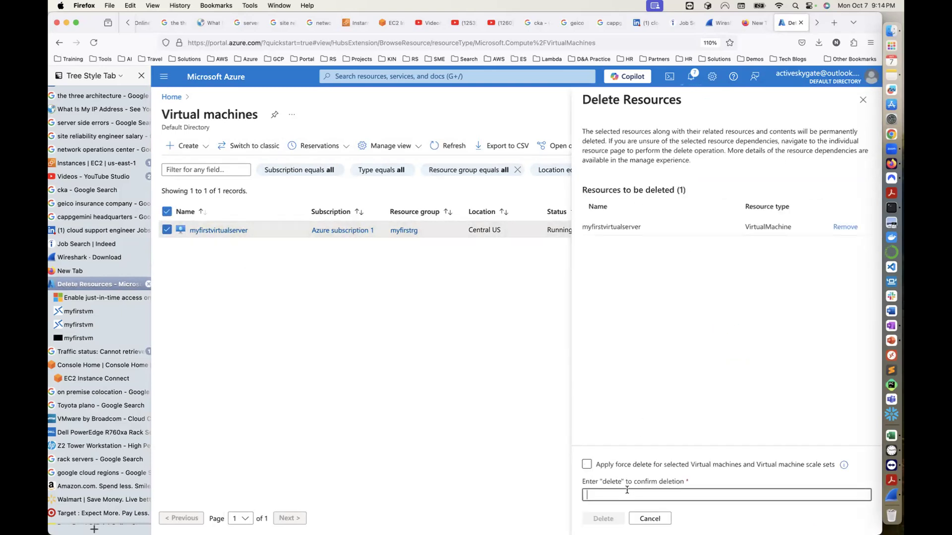
pyautogui.write('dele')
pyautogui.write('te')
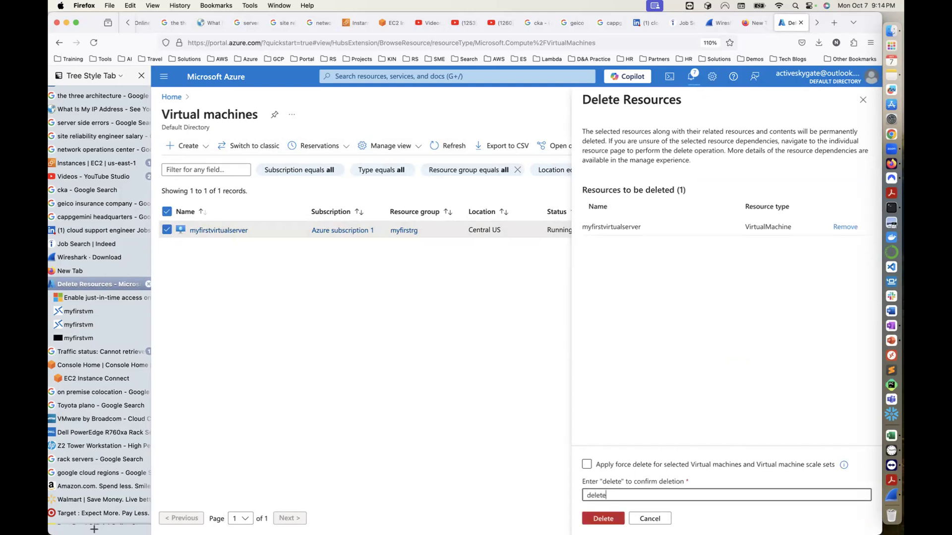
pyautogui.click(605, 518)
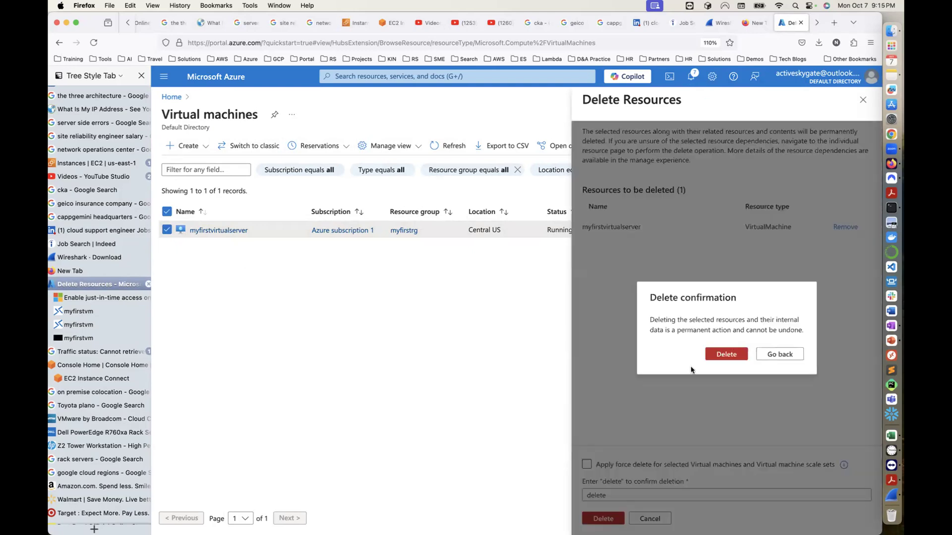
pyautogui.click(779, 354)
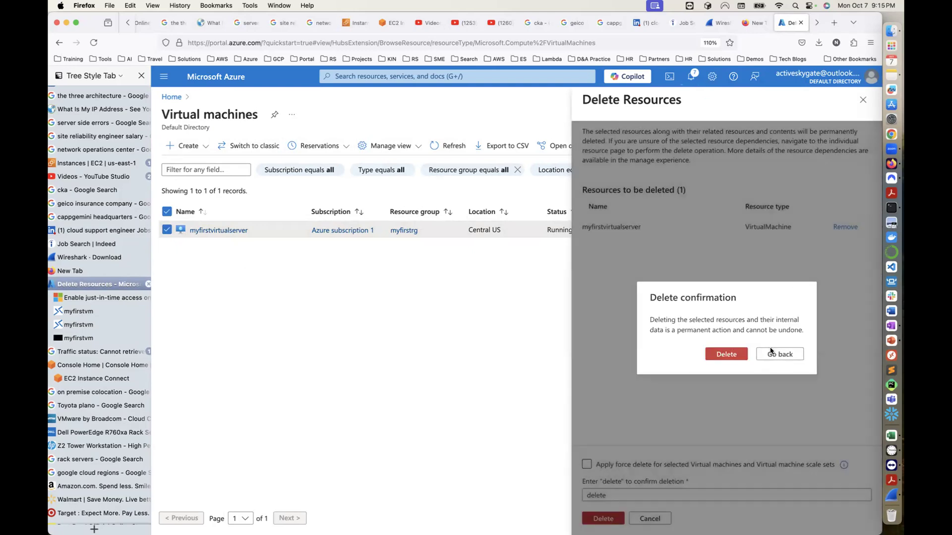
pyautogui.click(587, 464)
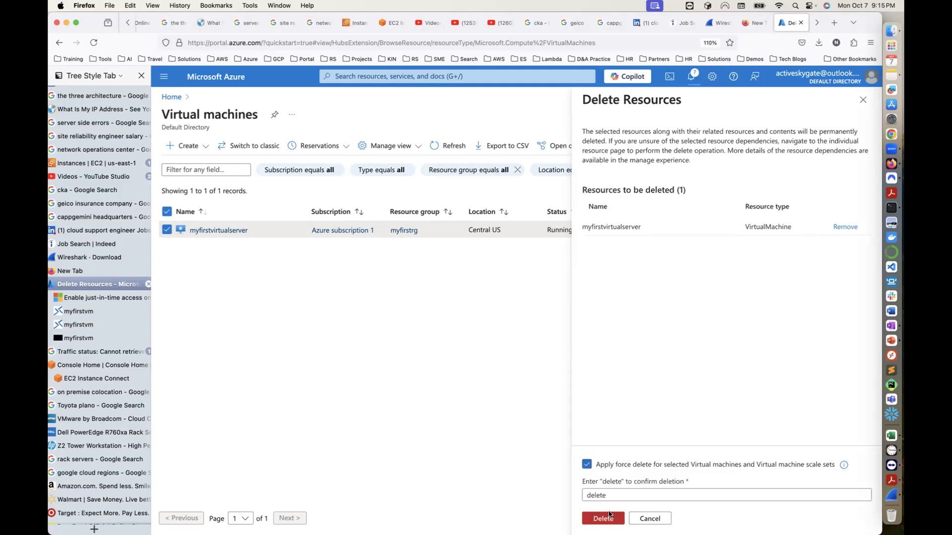
pyautogui.click(611, 520)
pyautogui.click(732, 355)
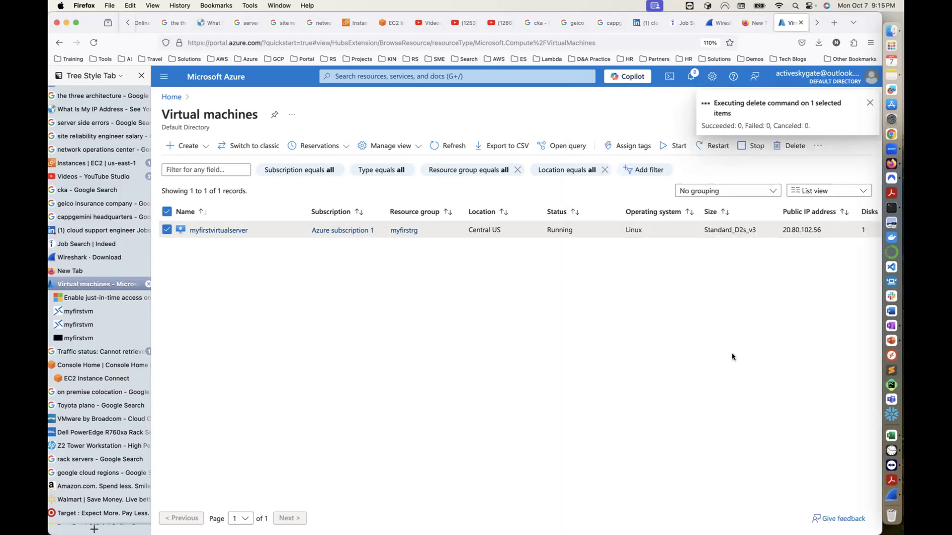
pyautogui.click(448, 148)
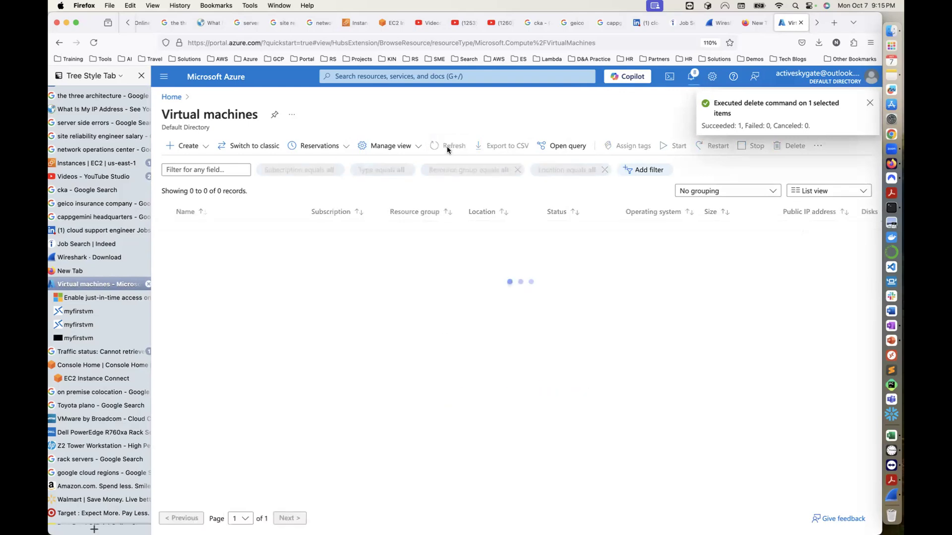